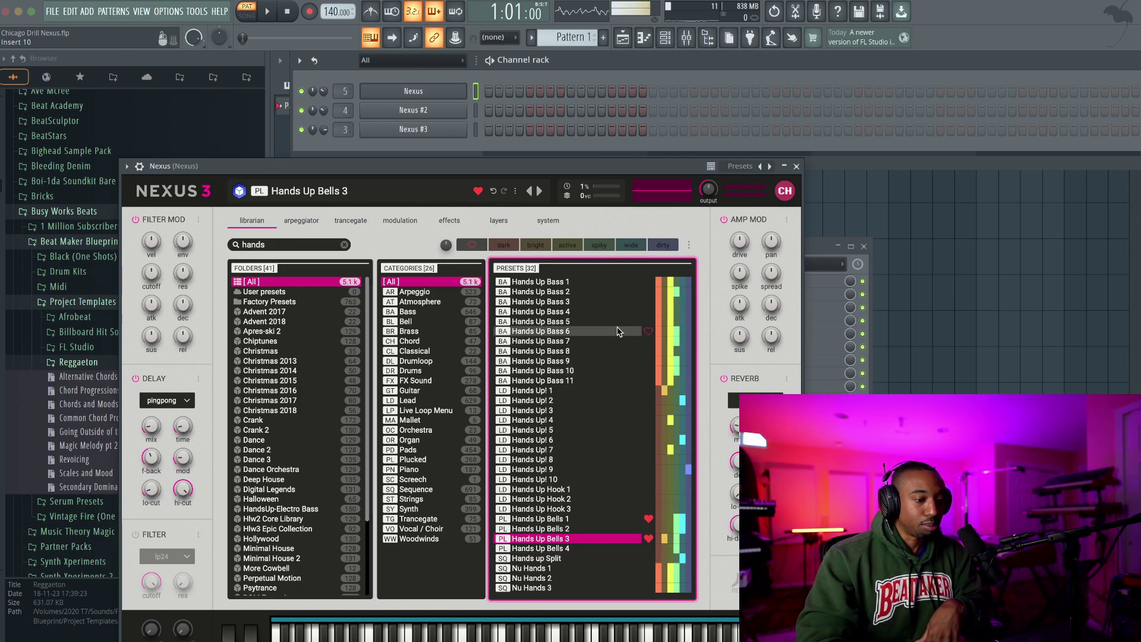
# - Close the Nexus window, open Nexus #2 and audition its After Midnight 1 preset
pyautogui.click(796, 168)
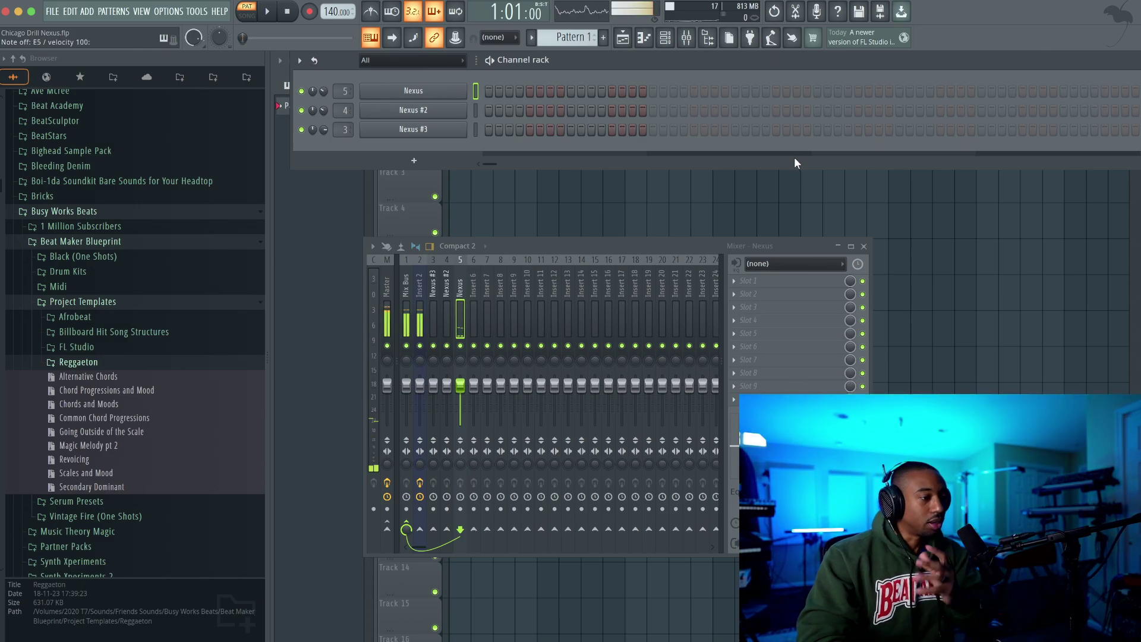
pyautogui.click(458, 111)
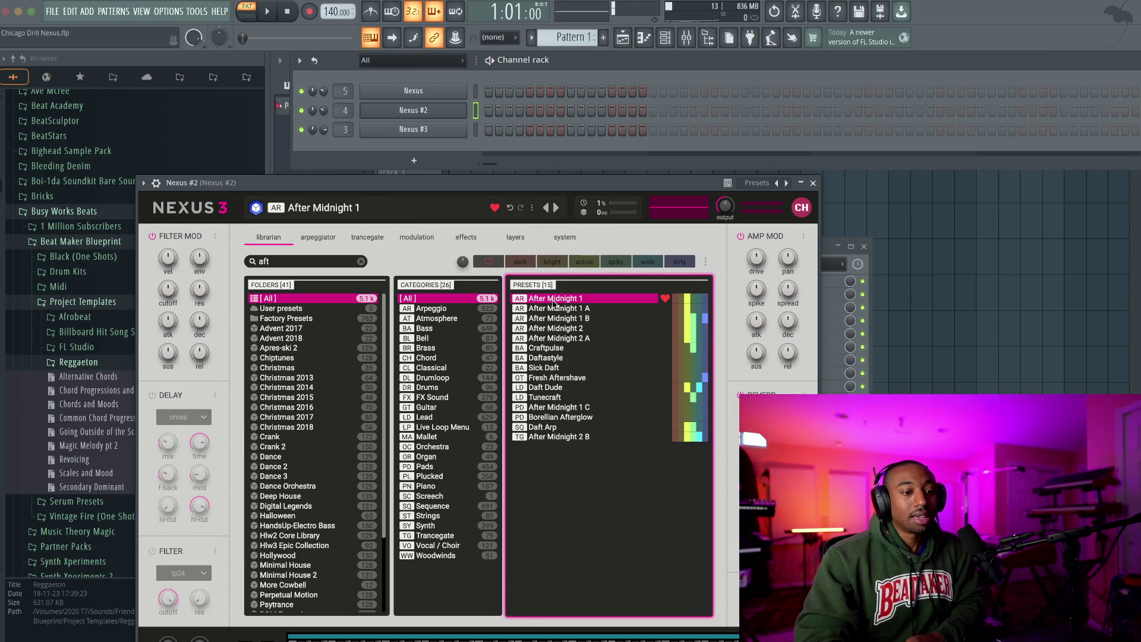
pyautogui.press('m')
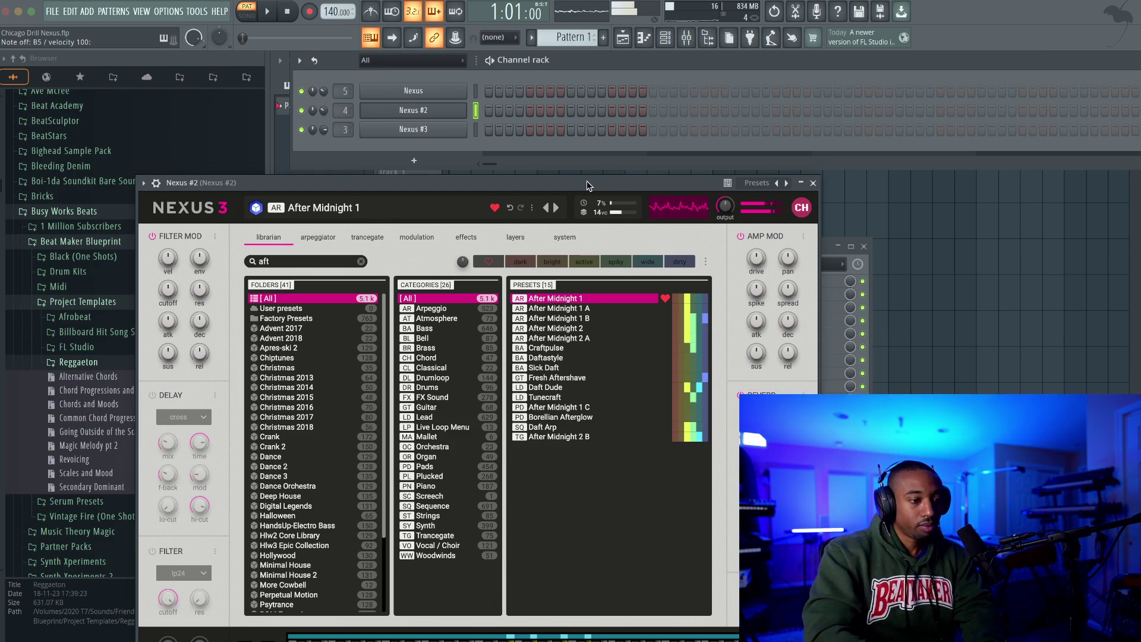
# - Open Nexus #3 and browse the presets in its Hlw3 Epic Collection and Hlw2 Core Library folders
pyautogui.click(447, 131)
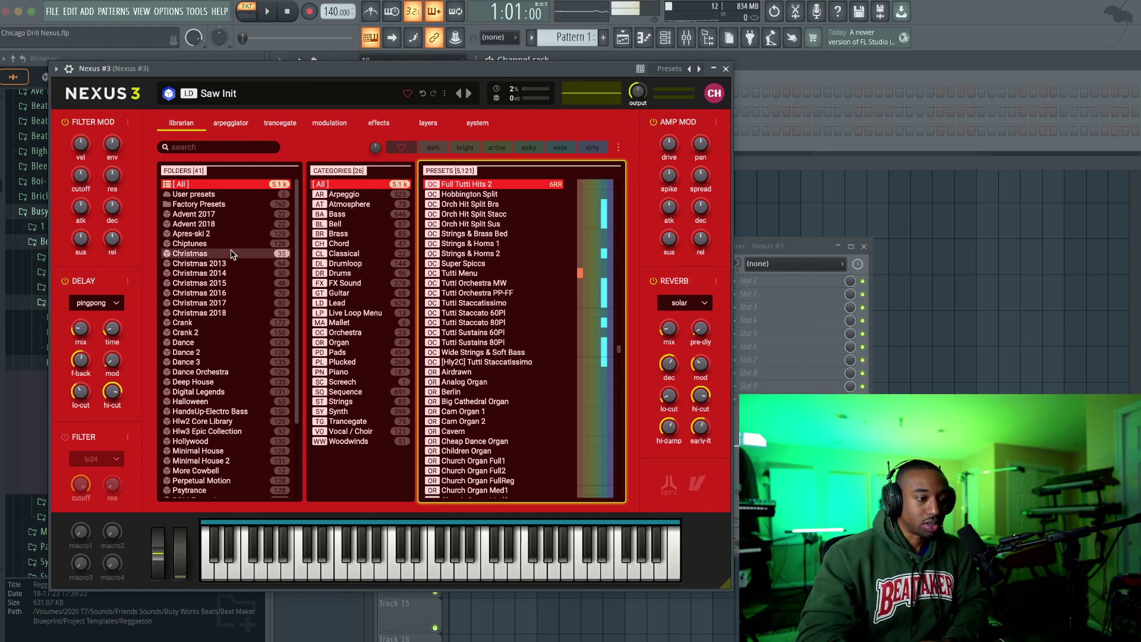
pyautogui.scroll(-1, 225, 309)
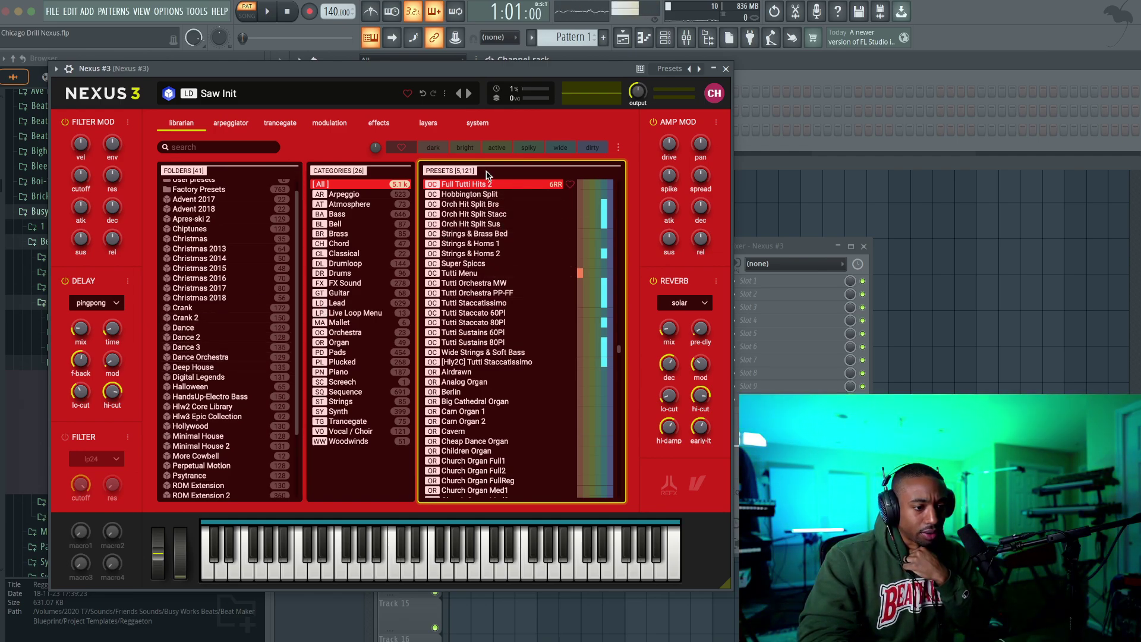
pyautogui.scroll(3, 479, 204)
pyautogui.scroll(-1, 226, 357)
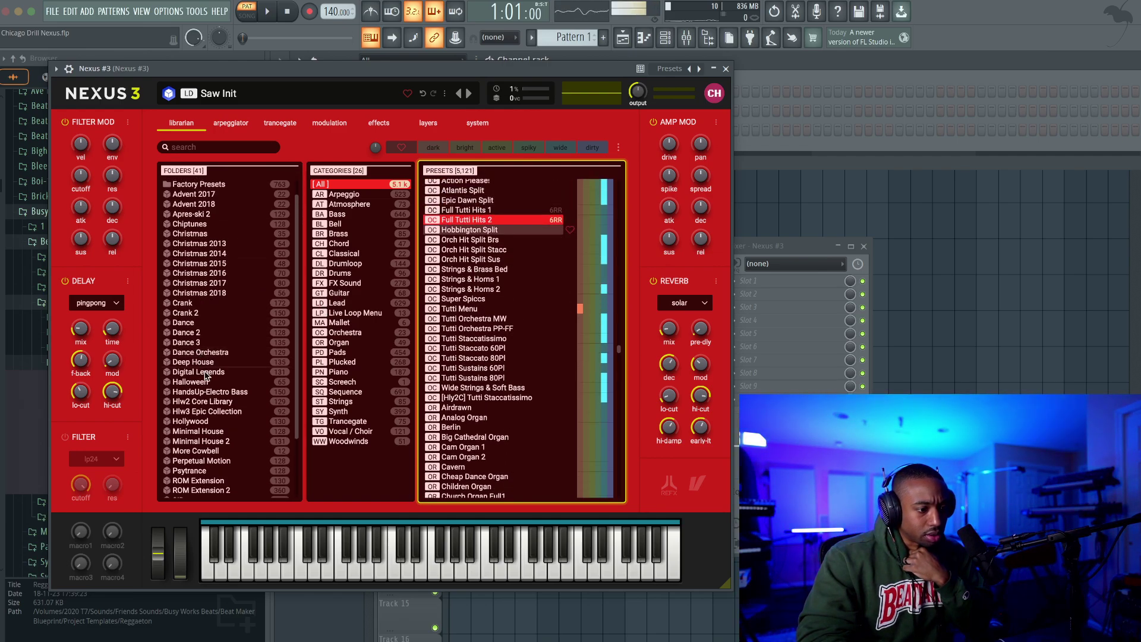
pyautogui.click(216, 411)
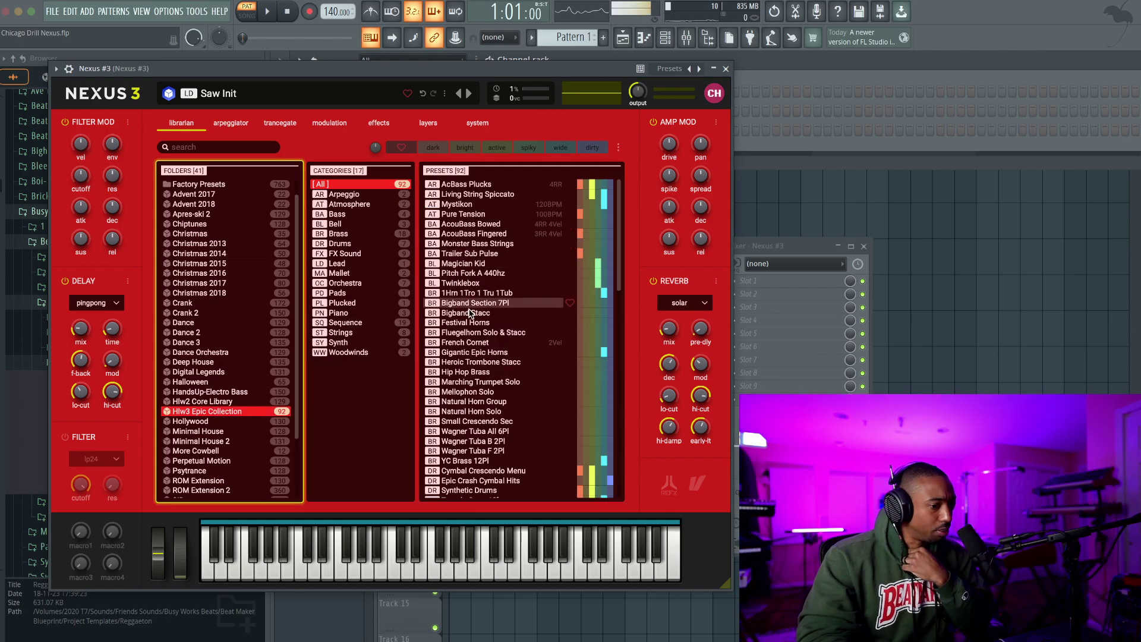
pyautogui.click(227, 403)
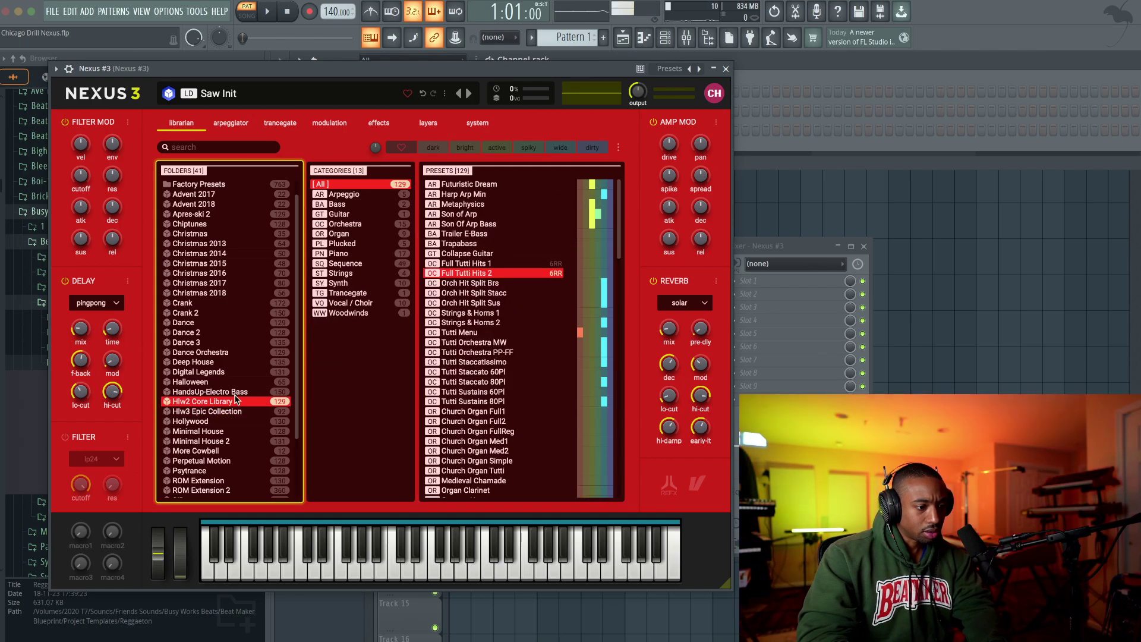
# - Step through the Hlw2 Core Library orchestra presets, from Full Tutti Hits 2 and the Orch Hit Splits to the Tutti presets
pyautogui.click(493, 273)
pyautogui.click(492, 283)
pyautogui.click(491, 292)
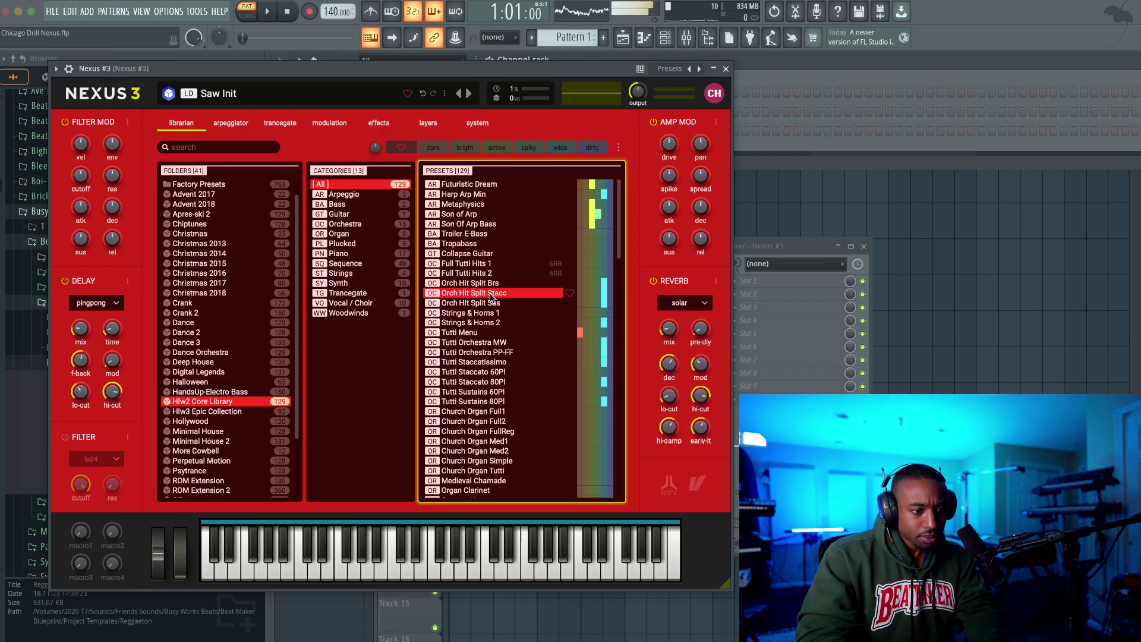
pyautogui.click(491, 303)
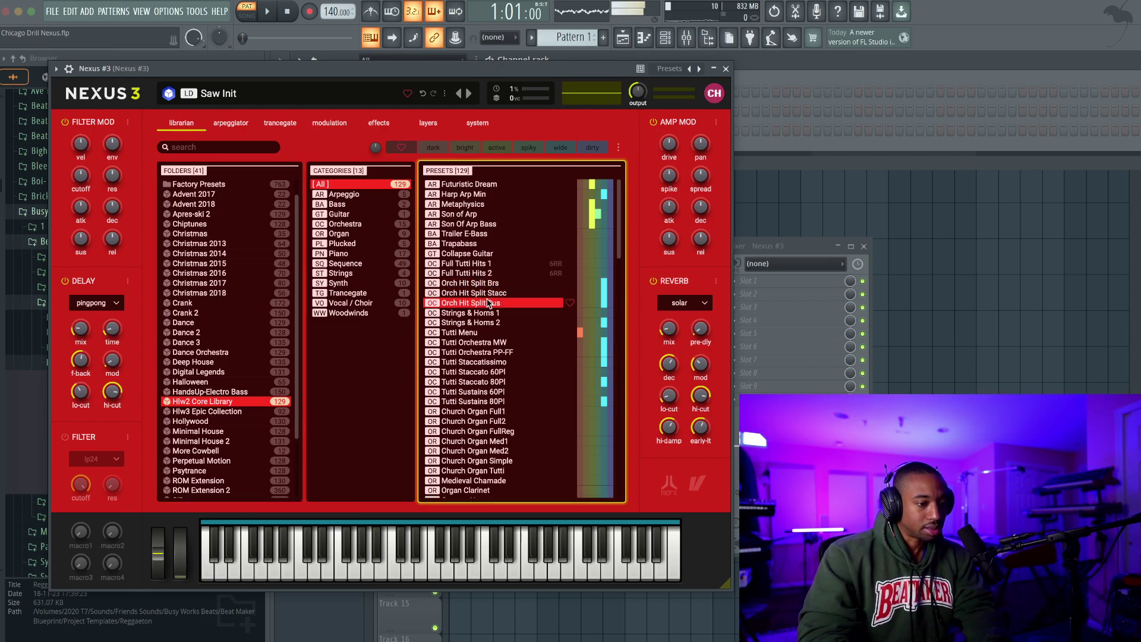
pyautogui.click(496, 314)
pyautogui.click(495, 322)
pyautogui.click(493, 333)
pyautogui.click(493, 352)
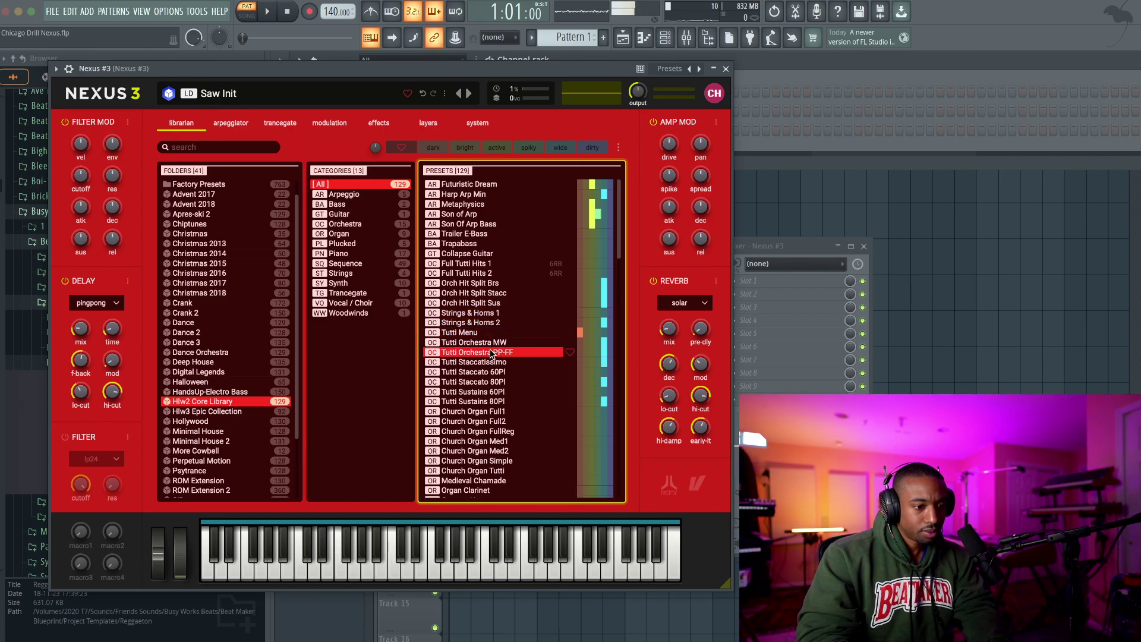
pyautogui.click(492, 373)
pyautogui.click(493, 382)
pyautogui.click(492, 402)
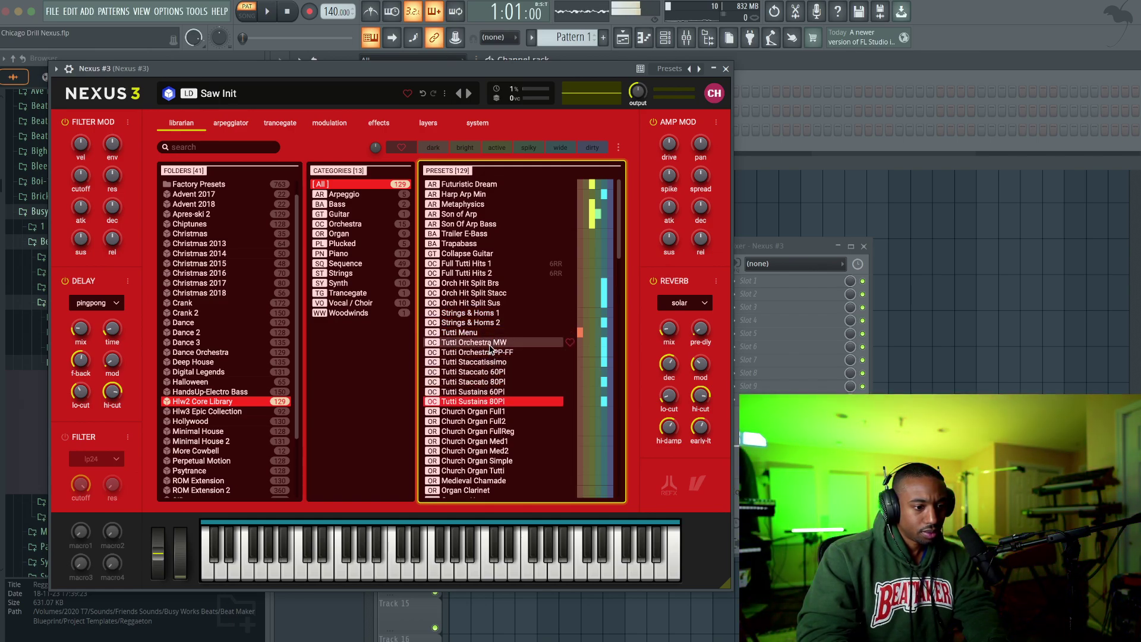
pyautogui.click(493, 343)
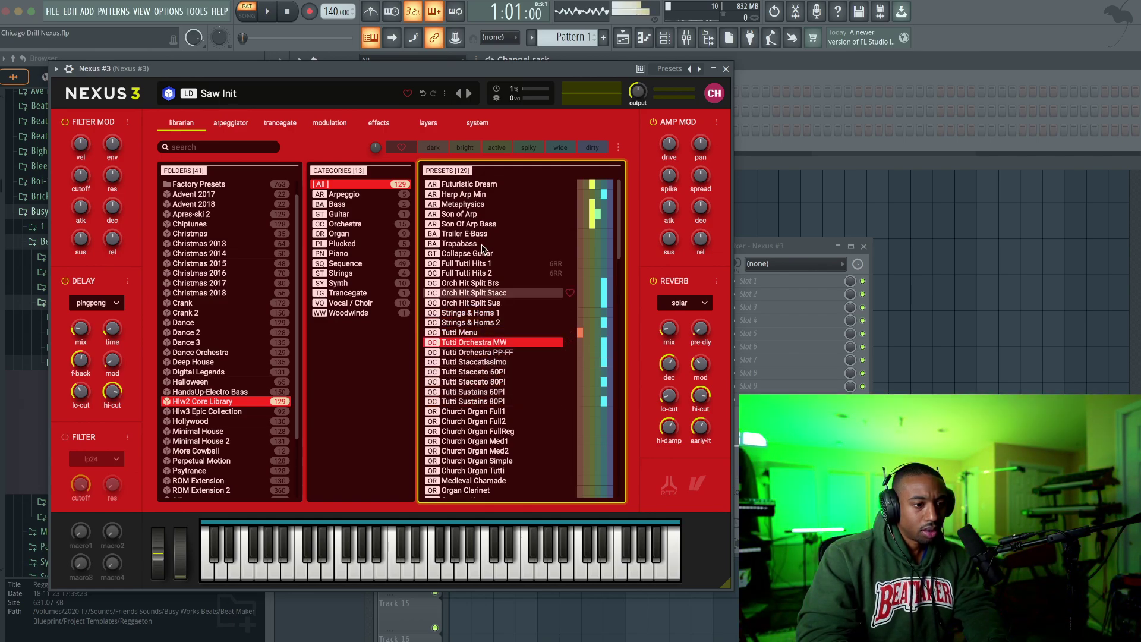
# - Filter the presets to the Dance Orchestra folder and compare Tutti Hit 1, Tutti Hit 2 and Tutti Hit 3
pyautogui.click(216, 354)
pyautogui.scroll(-15, 473, 260)
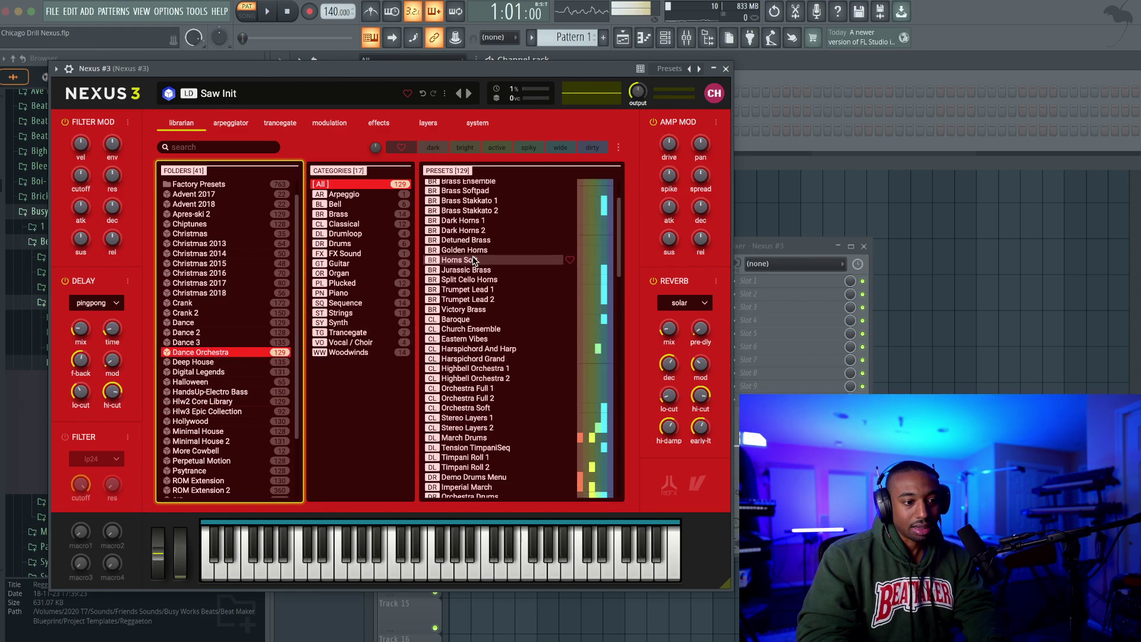
pyautogui.scroll(-10, 473, 260)
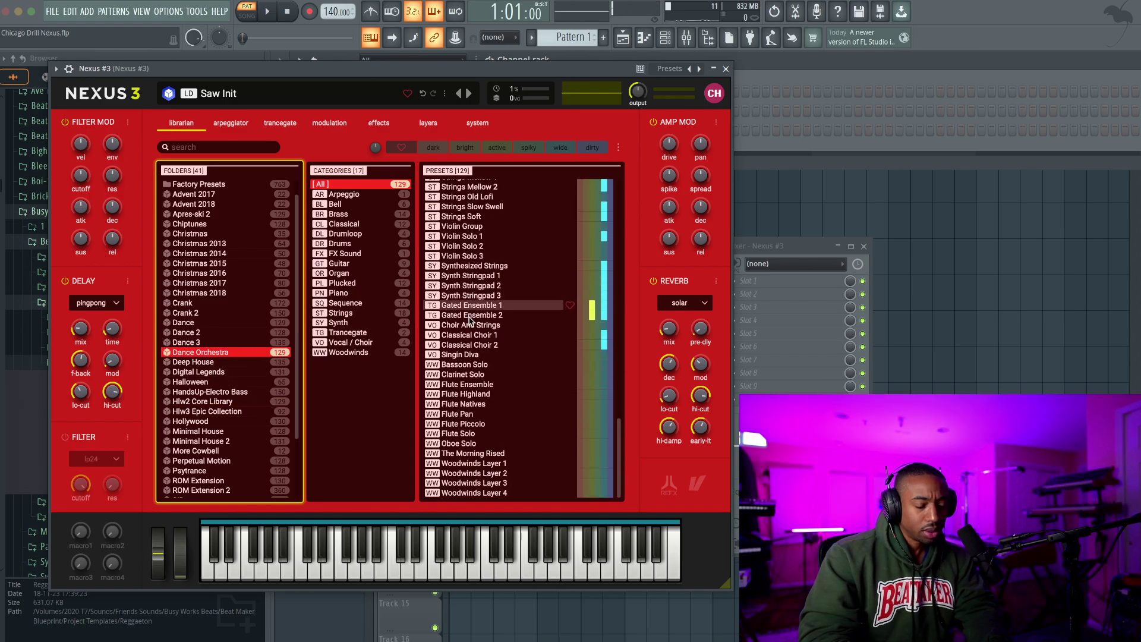
pyautogui.scroll(12, 470, 324)
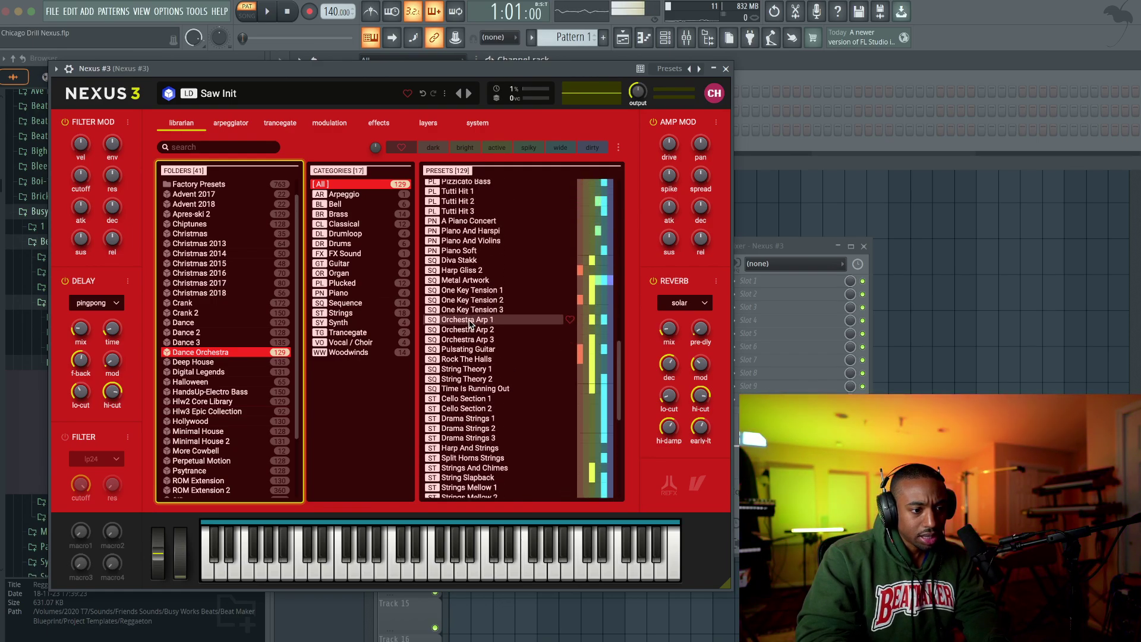
pyautogui.scroll(3, 470, 324)
pyautogui.click(469, 321)
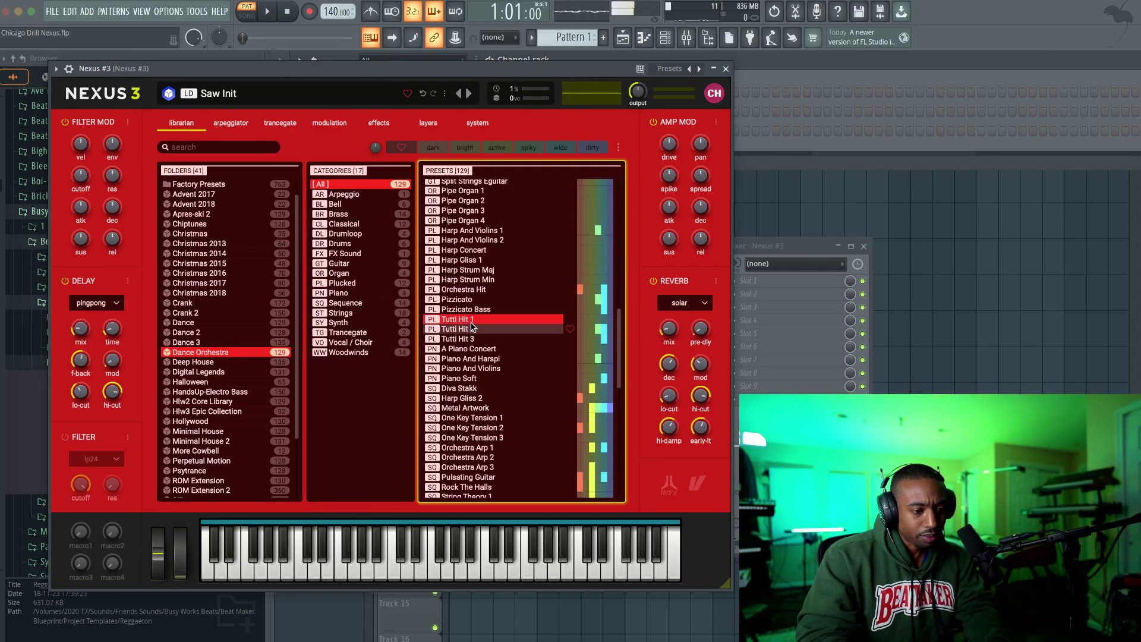
pyautogui.press('Down')
pyautogui.press('Down')
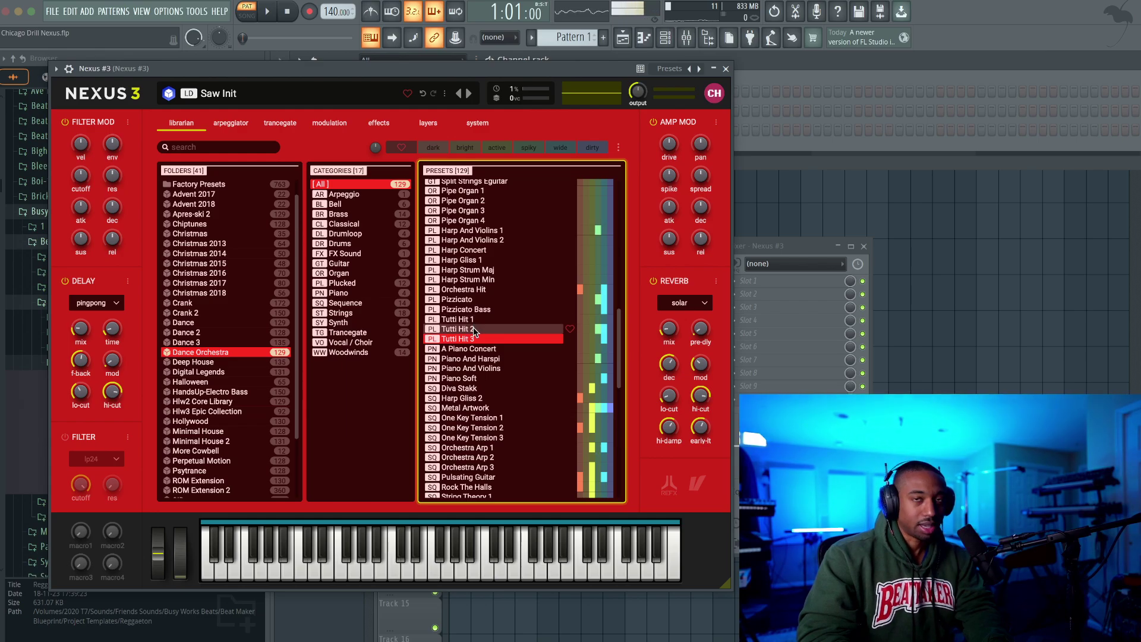
pyautogui.press('Up')
pyautogui.press('Up')
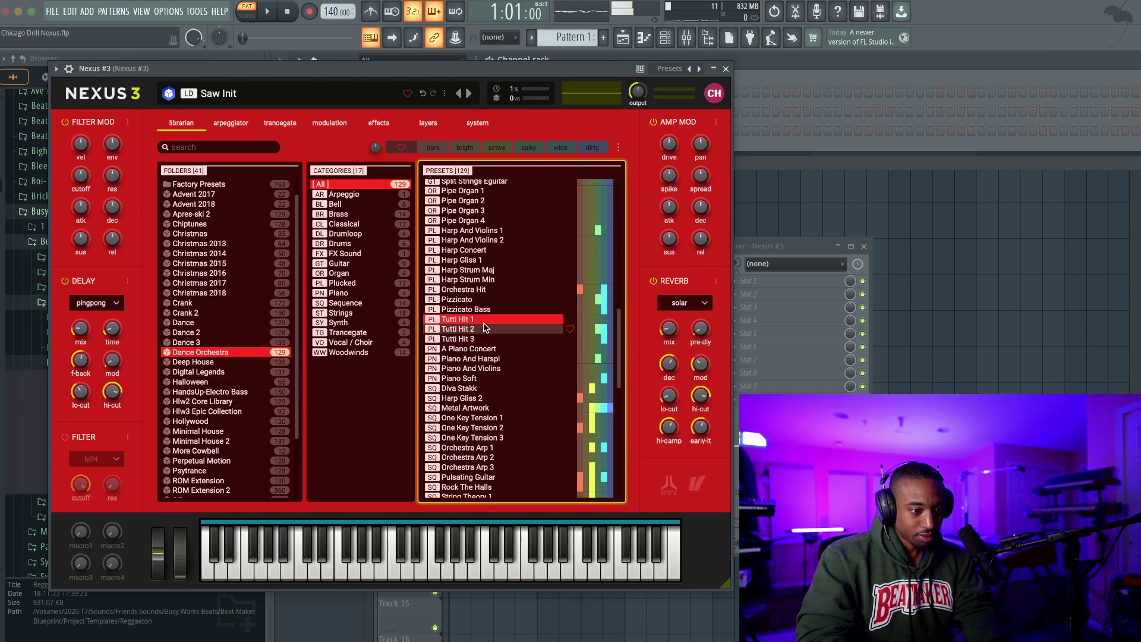
# - Load the Orchestra Hit preset from Dance Orchestra, close the plugin window and adjust the Nexus #3 channel volume
pyautogui.click(495, 290)
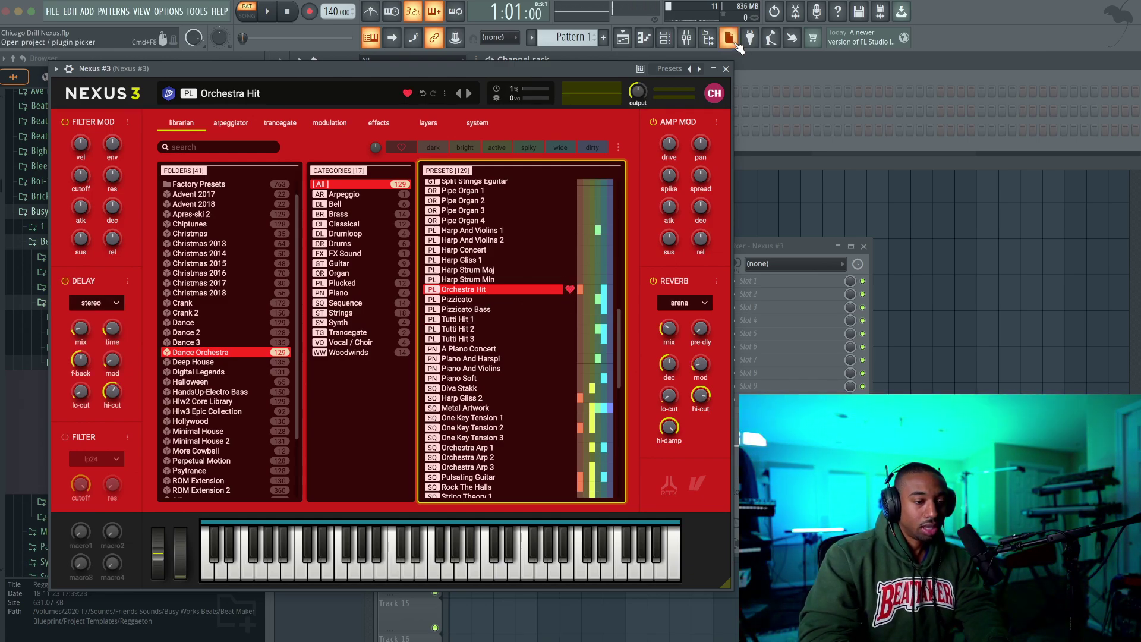
pyautogui.click(726, 69)
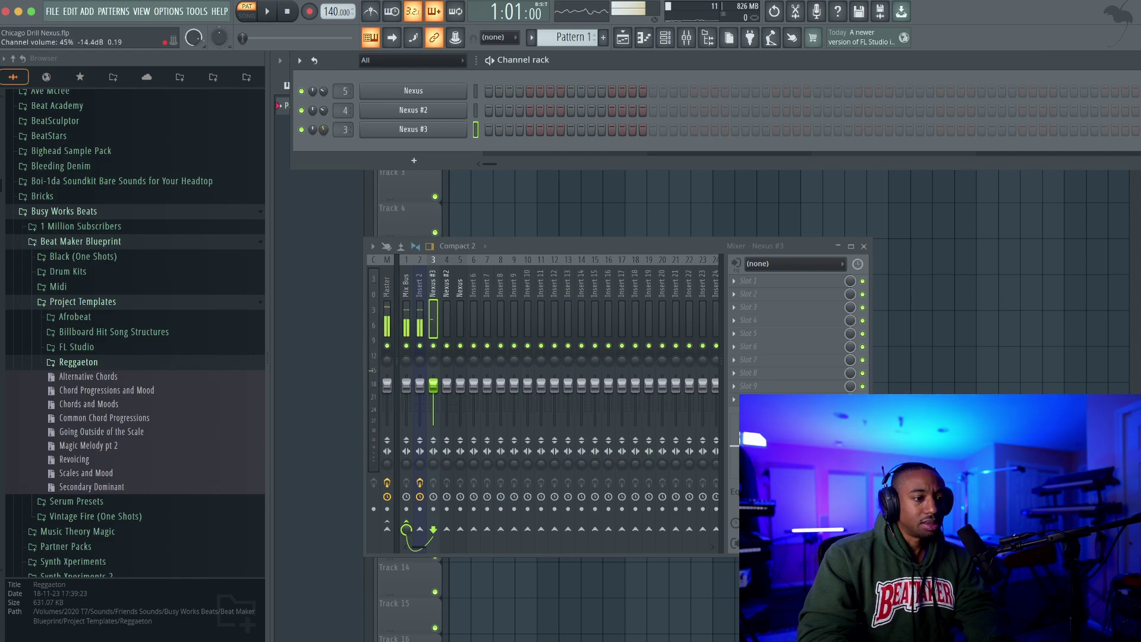
pyautogui.moveTo(323, 129); pyautogui.dragTo(327, 129)
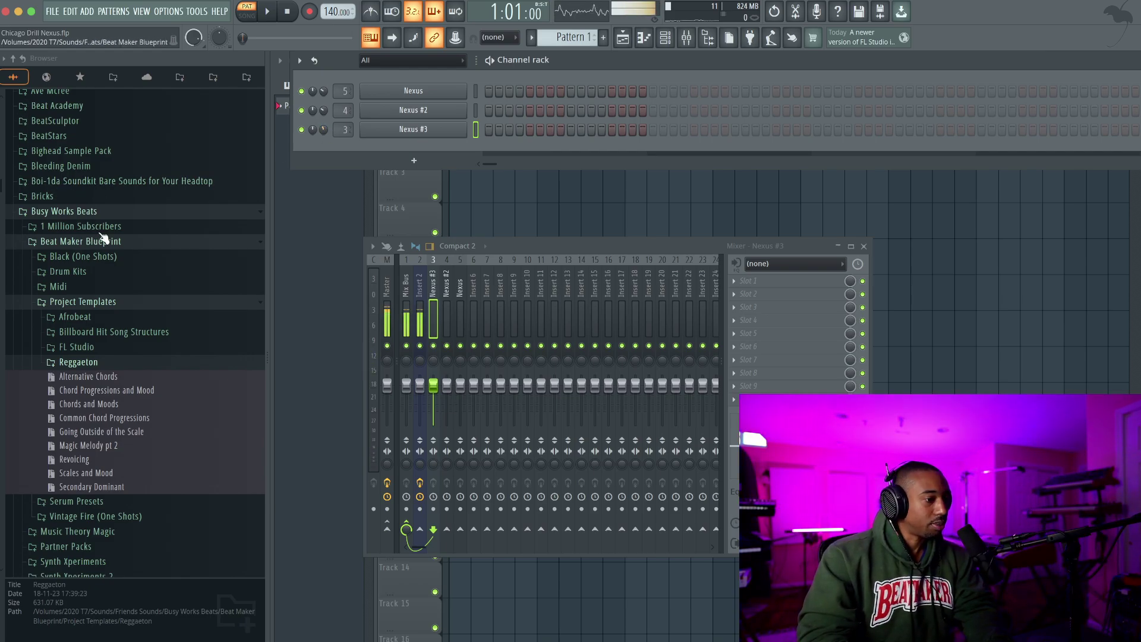
# - Collapse the expanded sample browser subfolders and look through the Friends Sounds folder list
pyautogui.click(12, 57)
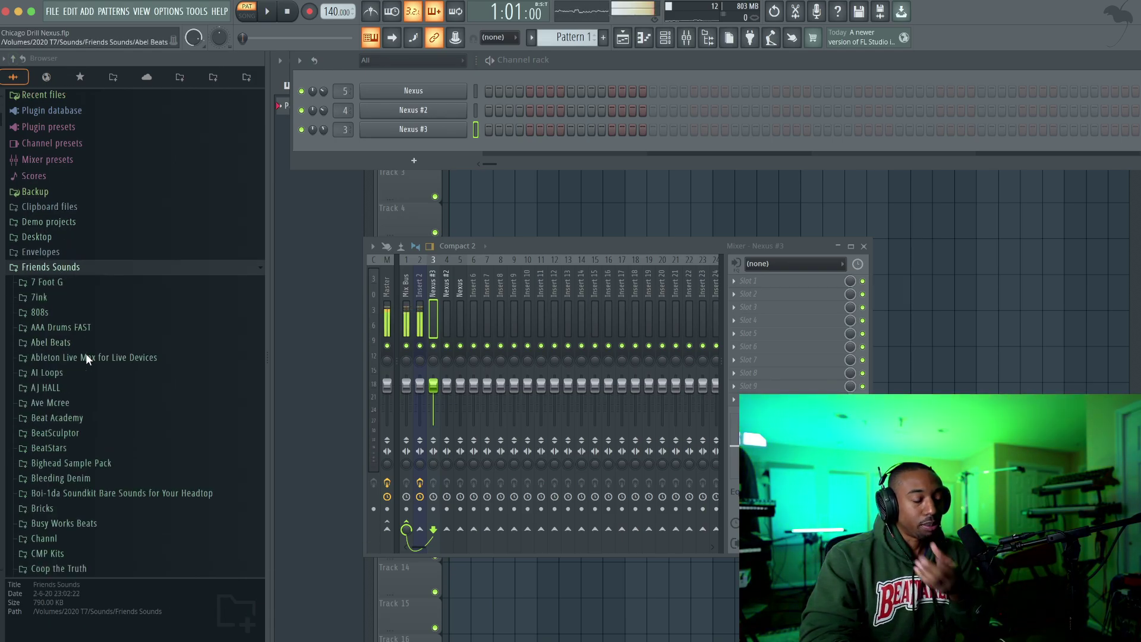
pyautogui.scroll(-3, 86, 353)
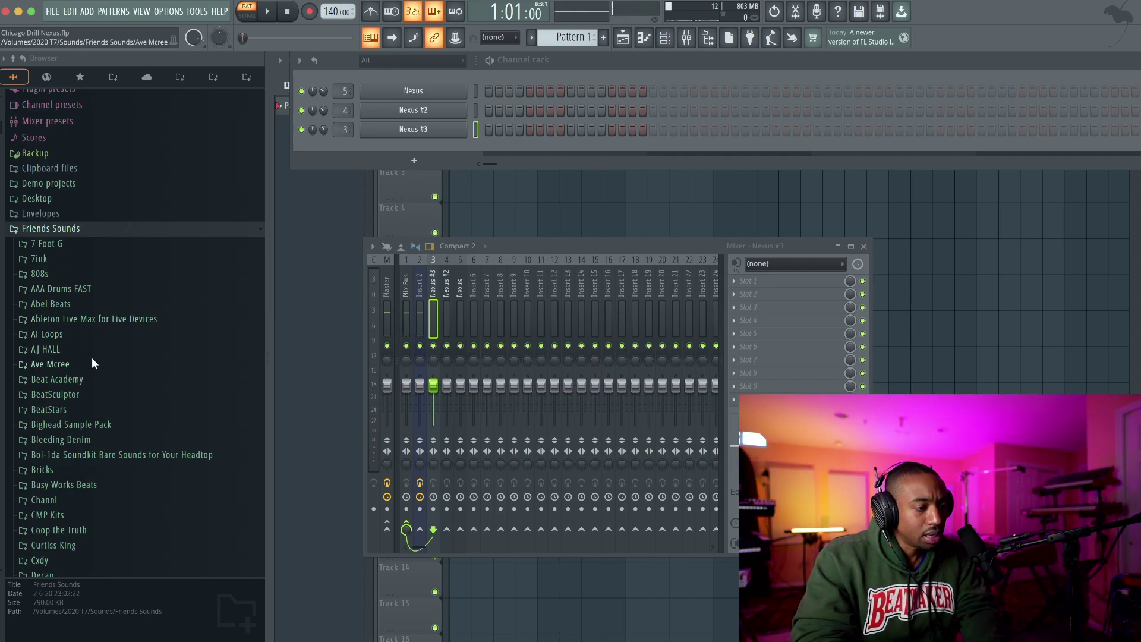
pyautogui.scroll(-1, 80, 428)
pyautogui.scroll(-5, 80, 428)
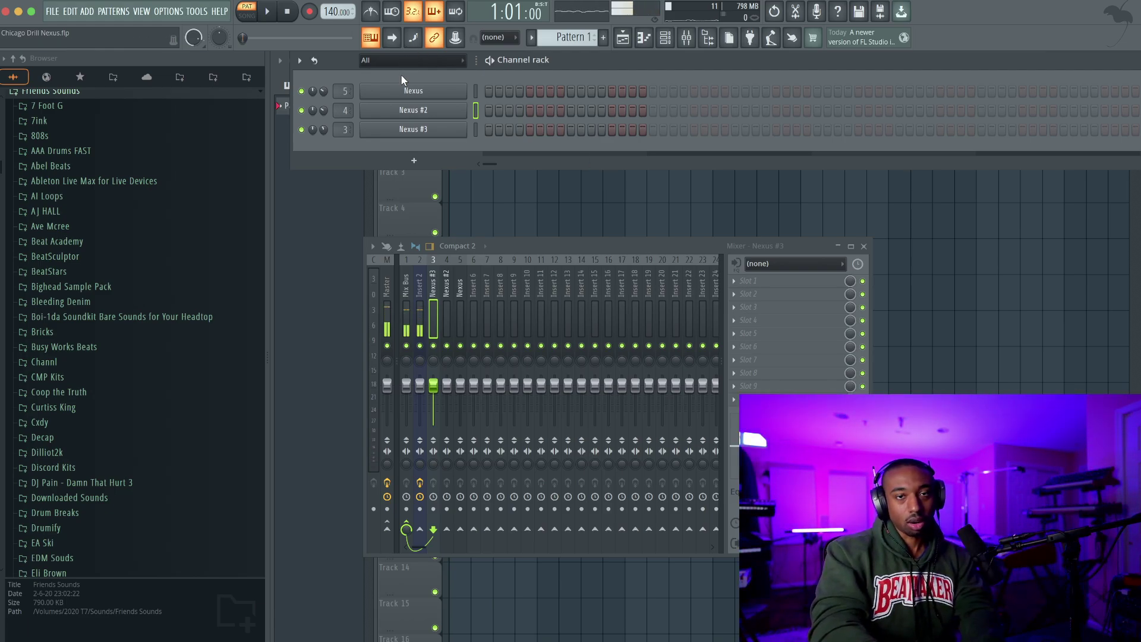
# - In the Nexus #2 piano roll, draw a four-bar chord of E5, G5, B5 and D6 starting at bar 1
pyautogui.press('m')
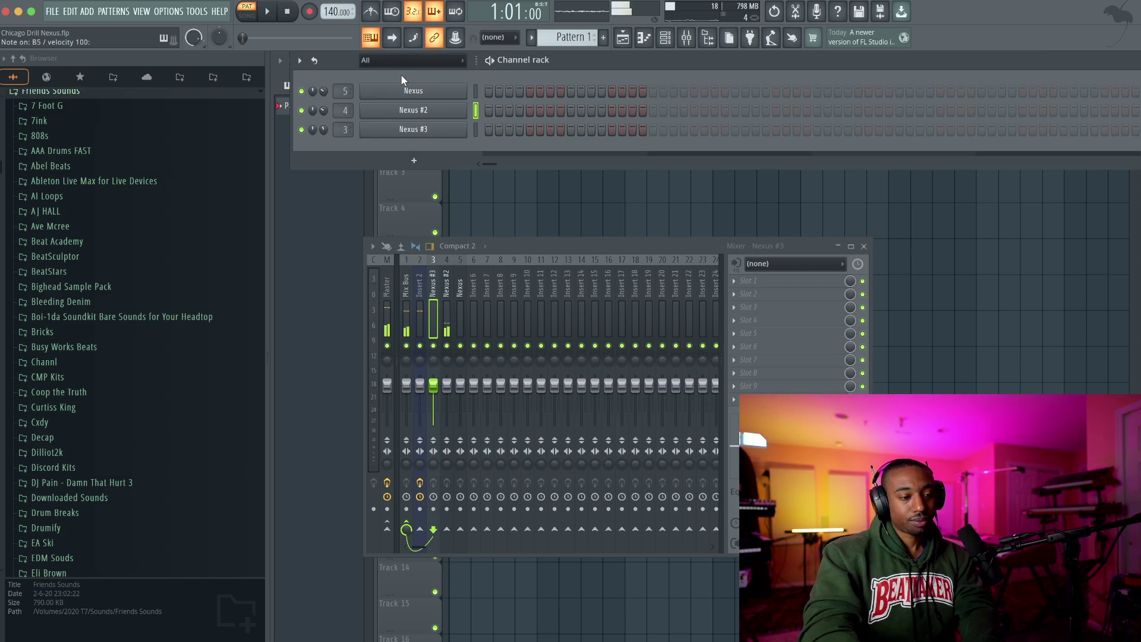
pyautogui.rightClick(427, 110)
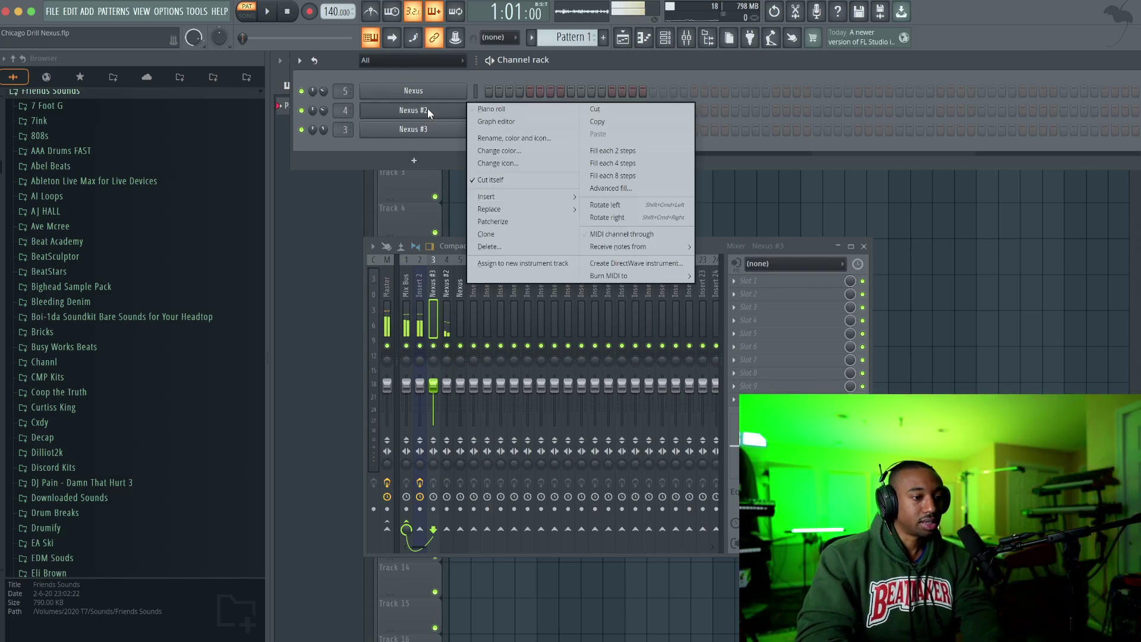
pyautogui.click(492, 109)
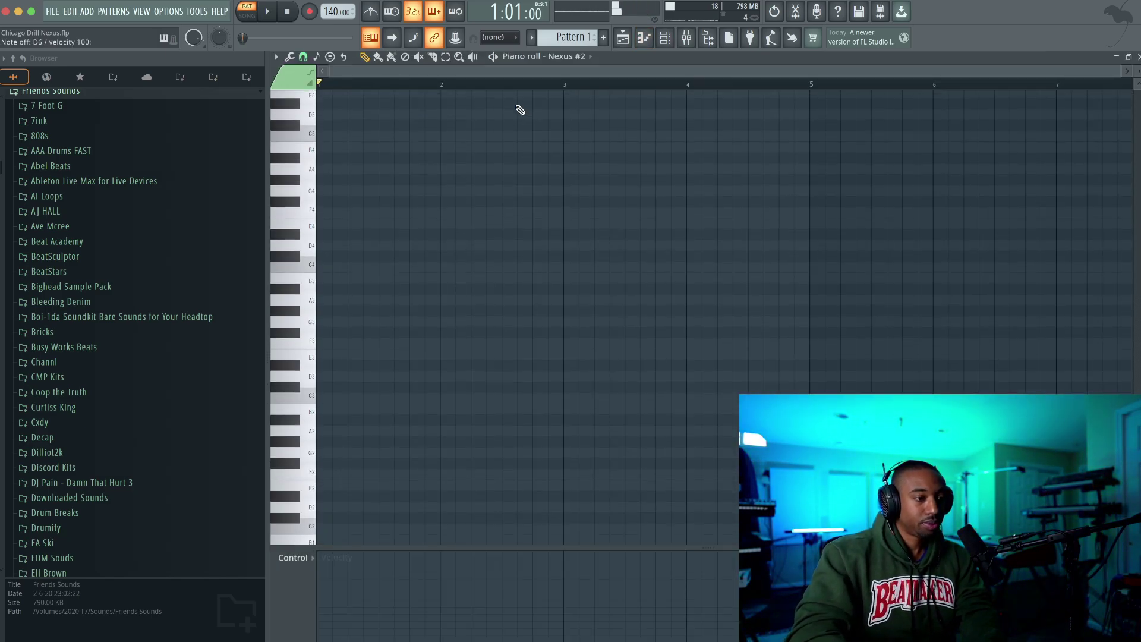
pyautogui.scroll(3, 508, 173)
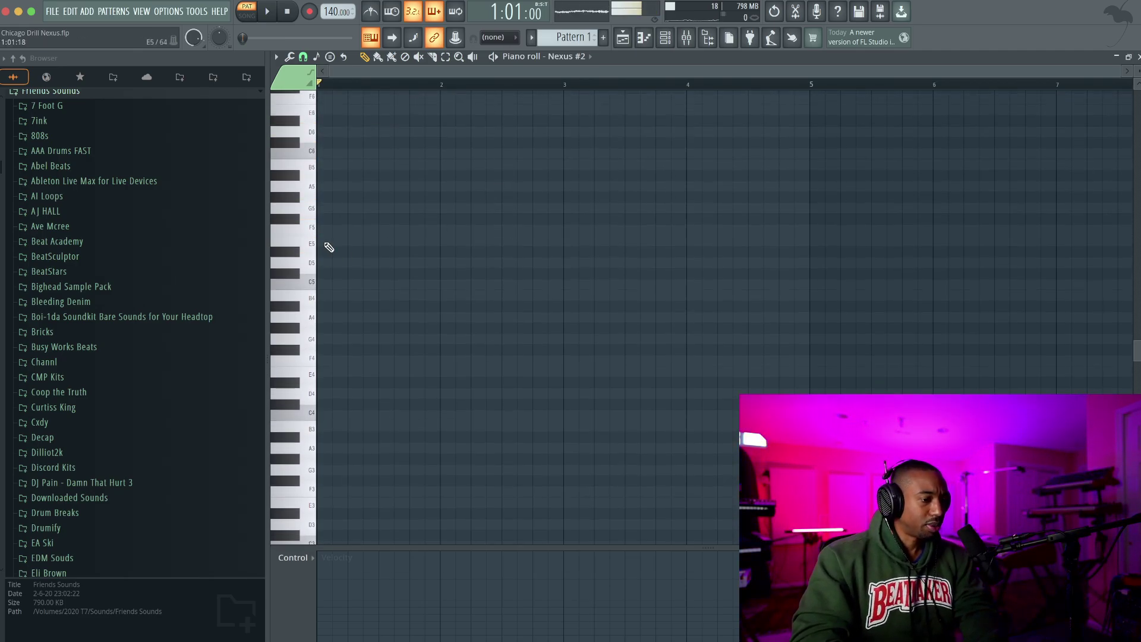
pyautogui.moveTo(330, 242); pyautogui.dragTo(801, 237)
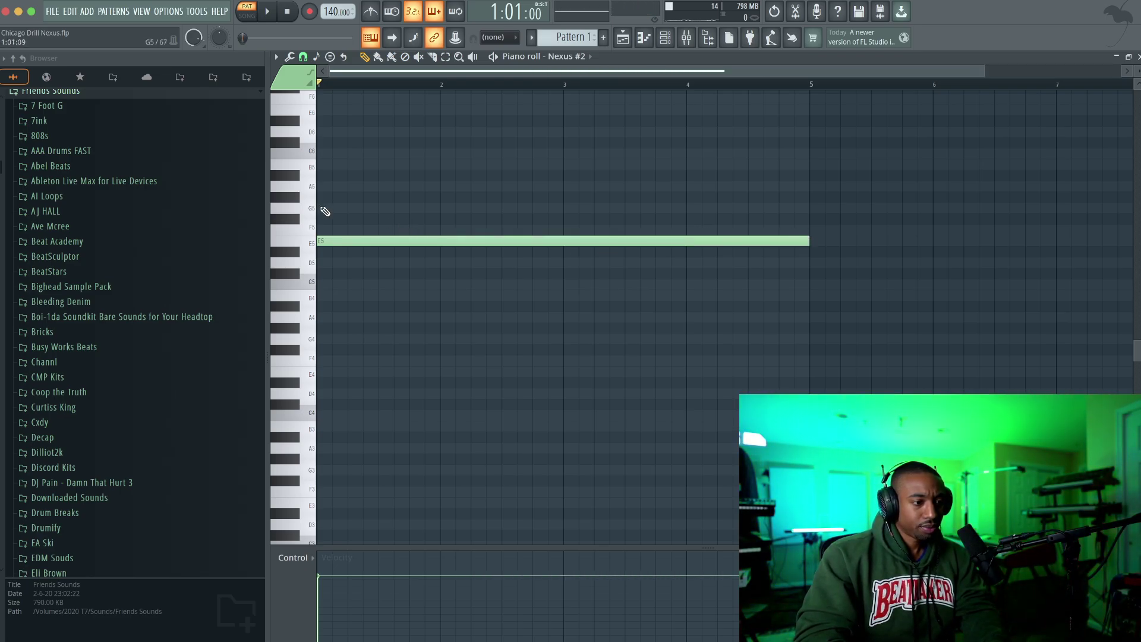
pyautogui.click(324, 208)
pyautogui.click(322, 165)
pyautogui.click(336, 132)
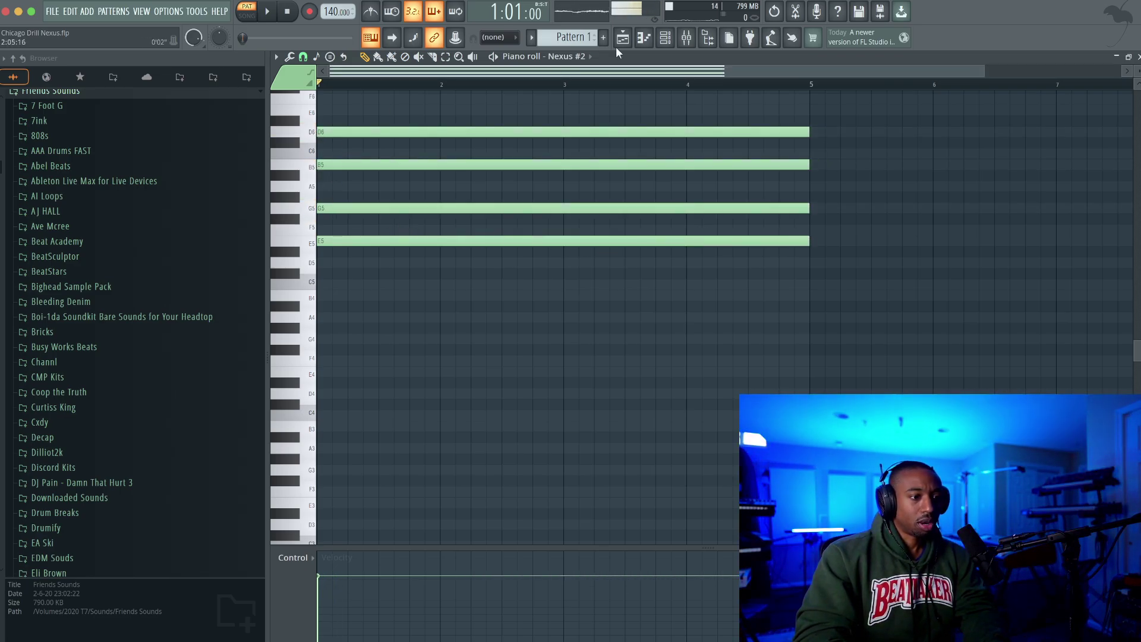
# - Place Pattern 1 on Track 1 of the playlist at bars 1 and 5, and play back the arrangement
pyautogui.click(622, 39)
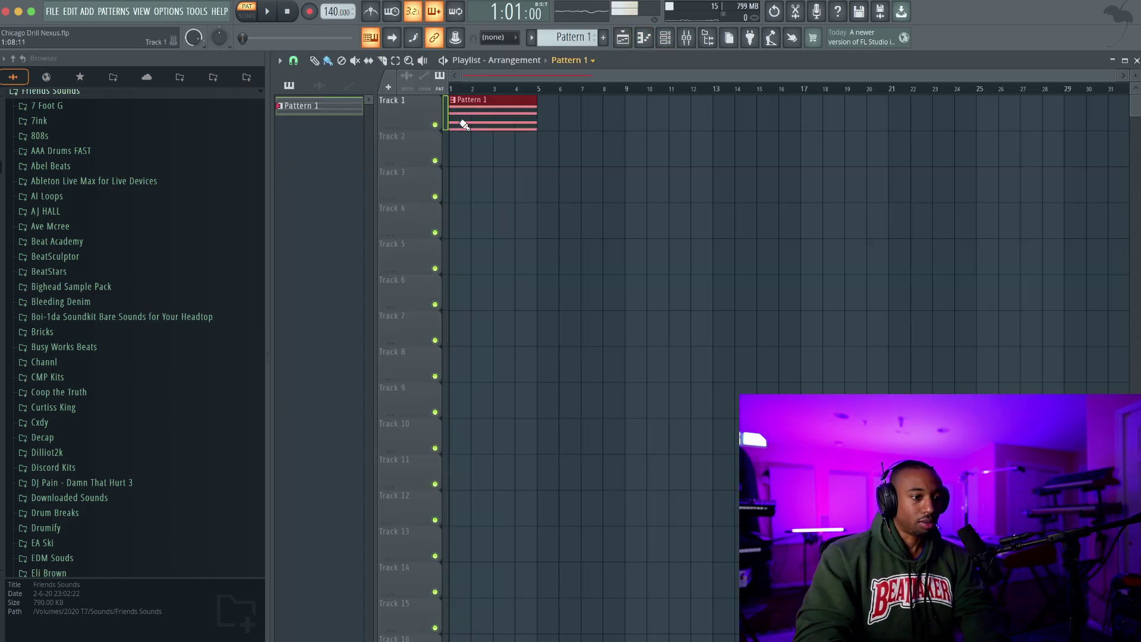
pyautogui.click(562, 122)
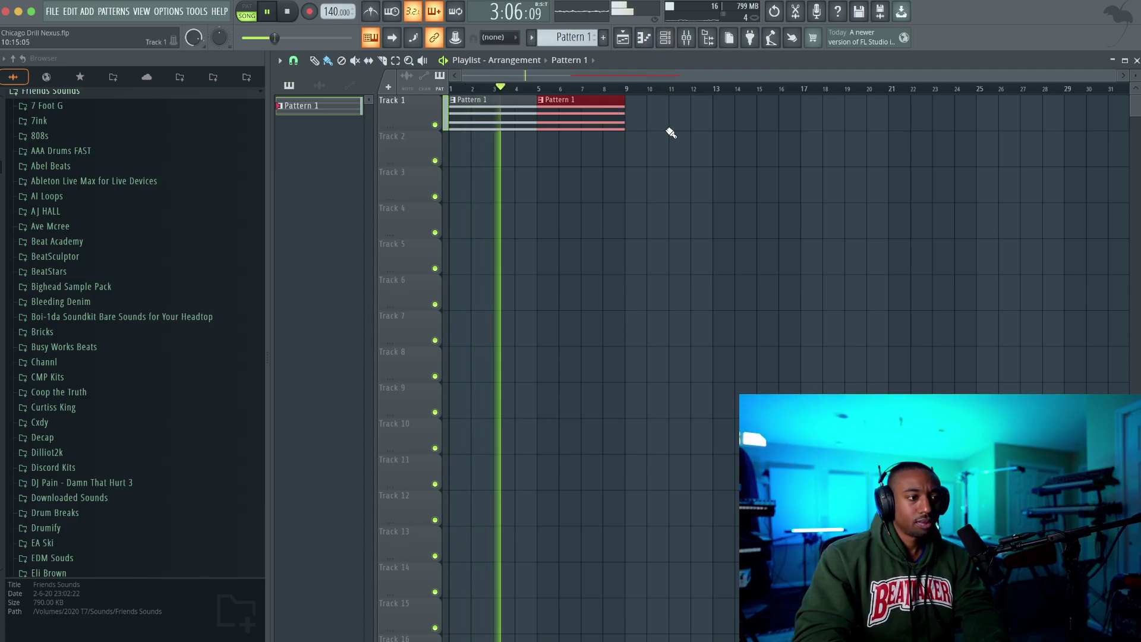
pyautogui.press('space')
# - Merge the two Pattern 1 clips on Track 1 into a single eight-bar pattern and open it in the piano roll
pyautogui.doubleClick(571, 112)
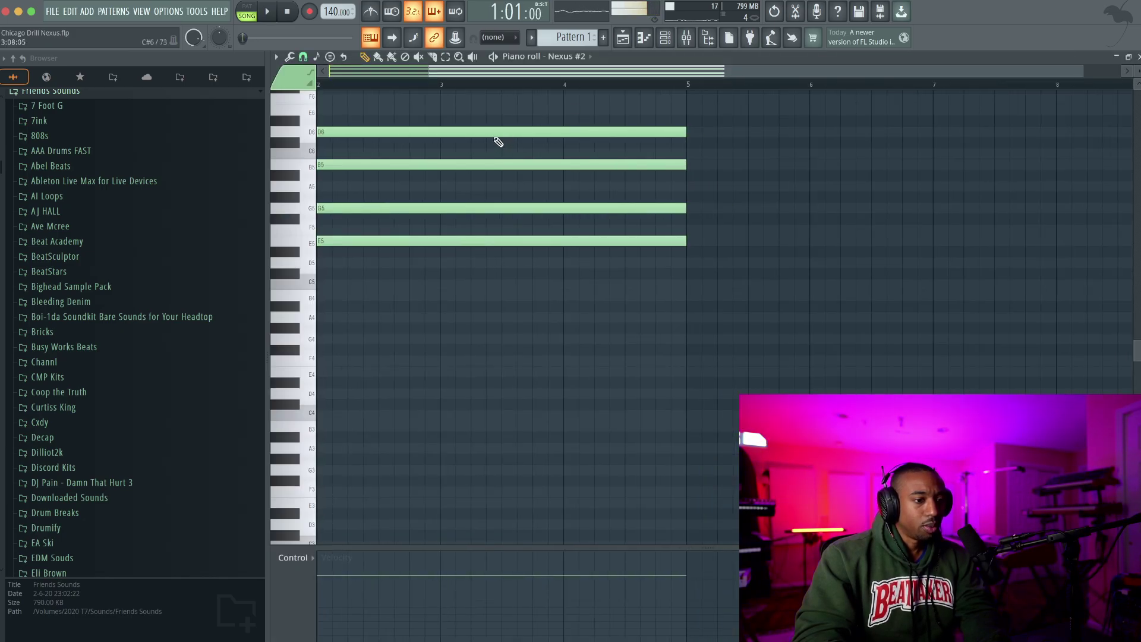
pyautogui.click(633, 41)
pyautogui.moveTo(603, 165); pyautogui.dragTo(451, 92)
pyautogui.press('super+g')
pyautogui.doubleClick(561, 111)
pyautogui.hscroll(-3, 512, 156)
pyautogui.scroll(1, 512, 155)
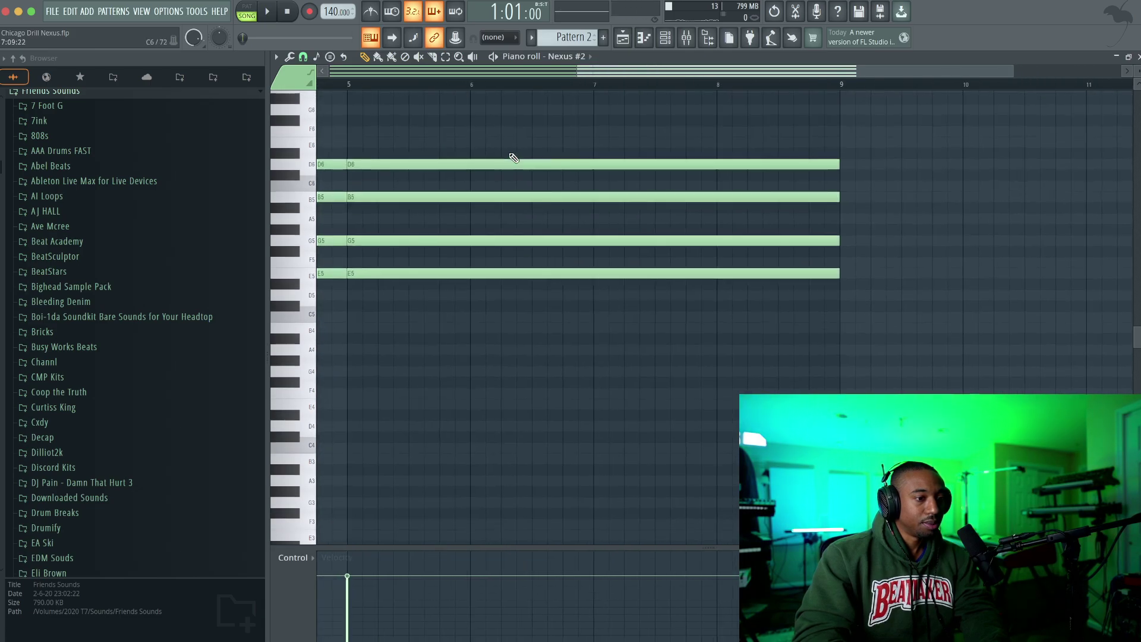
# - Shorten the four-note chord starting at bar 5 of Pattern 2 so that it ends at bar 8
pyautogui.scroll(-2, 513, 158)
pyautogui.moveTo(734, 152); pyautogui.dragTo(751, 222)
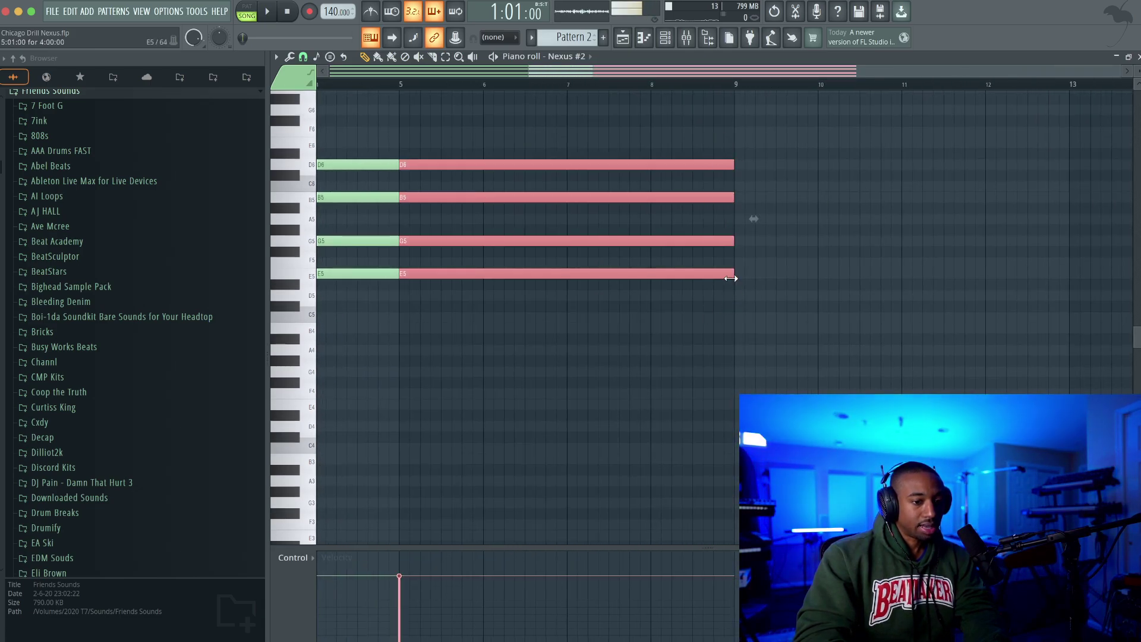
pyautogui.moveTo(733, 273); pyautogui.dragTo(649, 276)
# - Draw a one-bar chord of E5, F#5 and A5 at bar 8 and play back the ending of the pattern
pyautogui.click(667, 274)
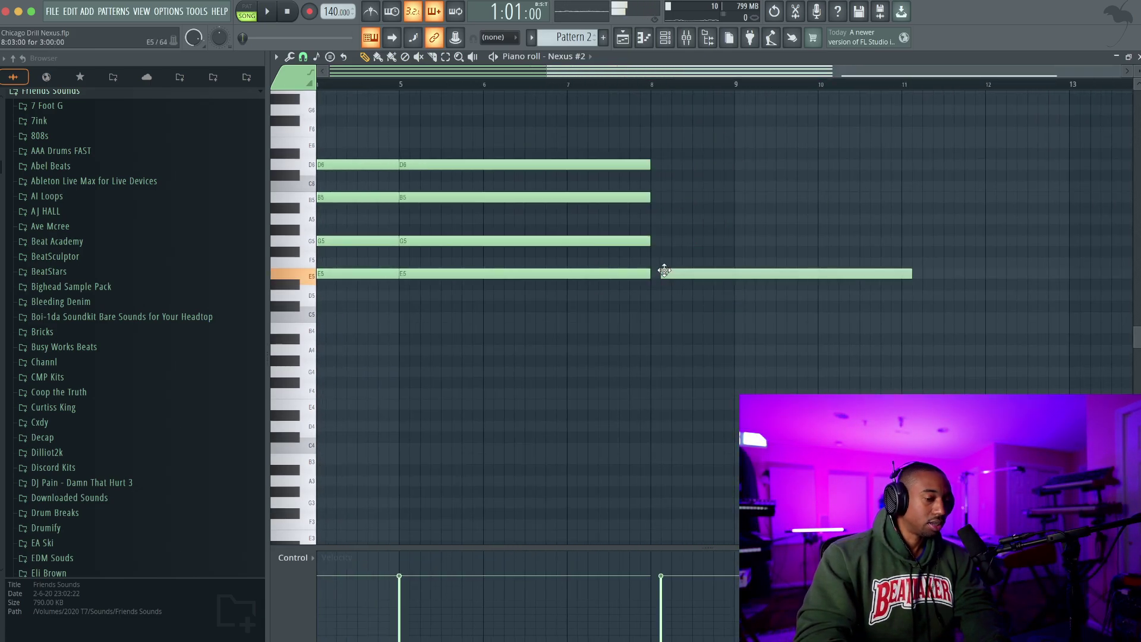
pyautogui.moveTo(899, 277); pyautogui.dragTo(776, 277)
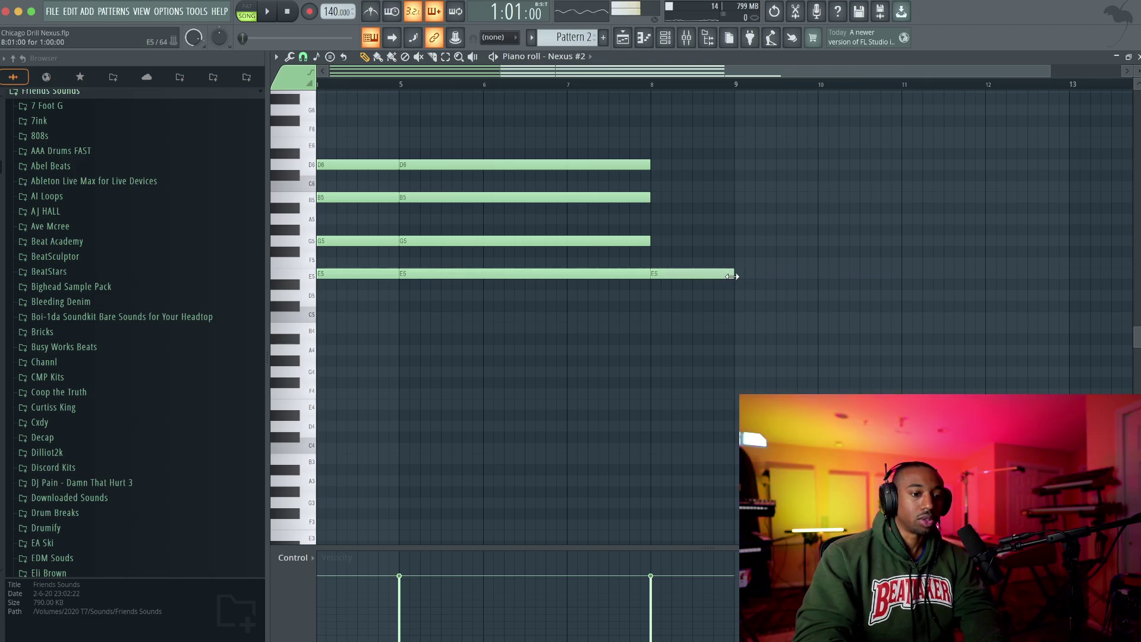
pyautogui.click(659, 251)
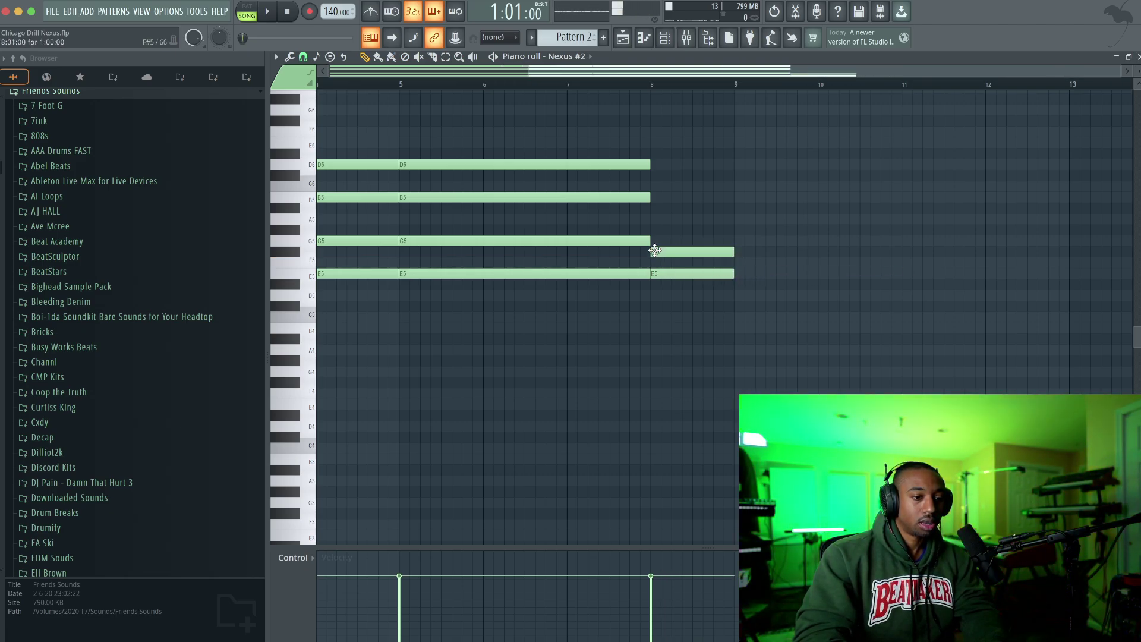
pyautogui.click(658, 218)
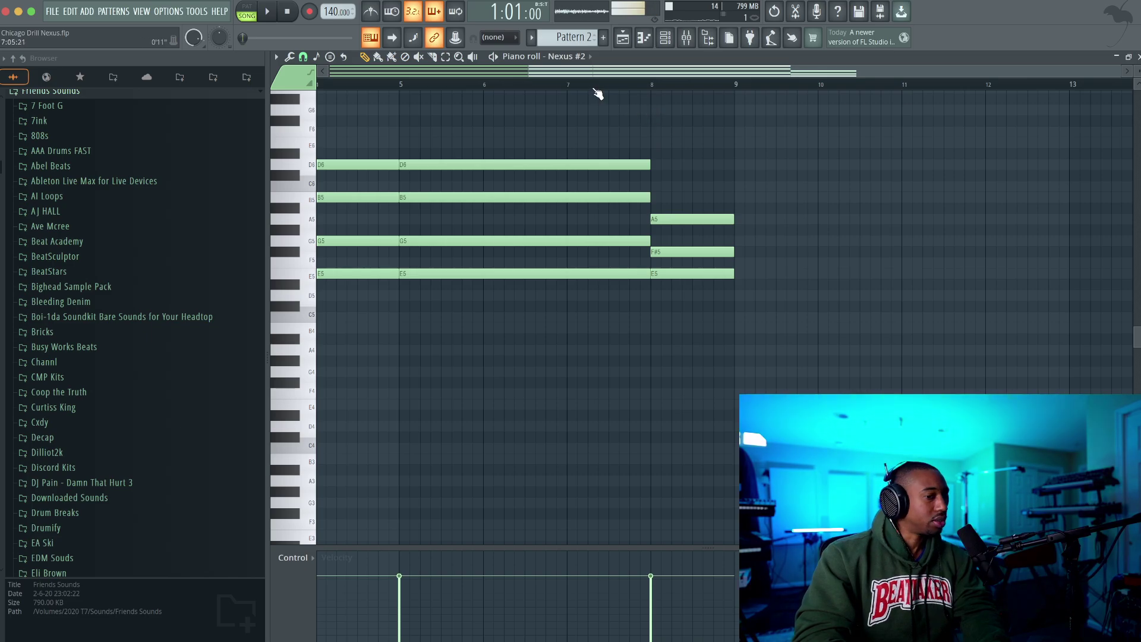
pyautogui.click(596, 84)
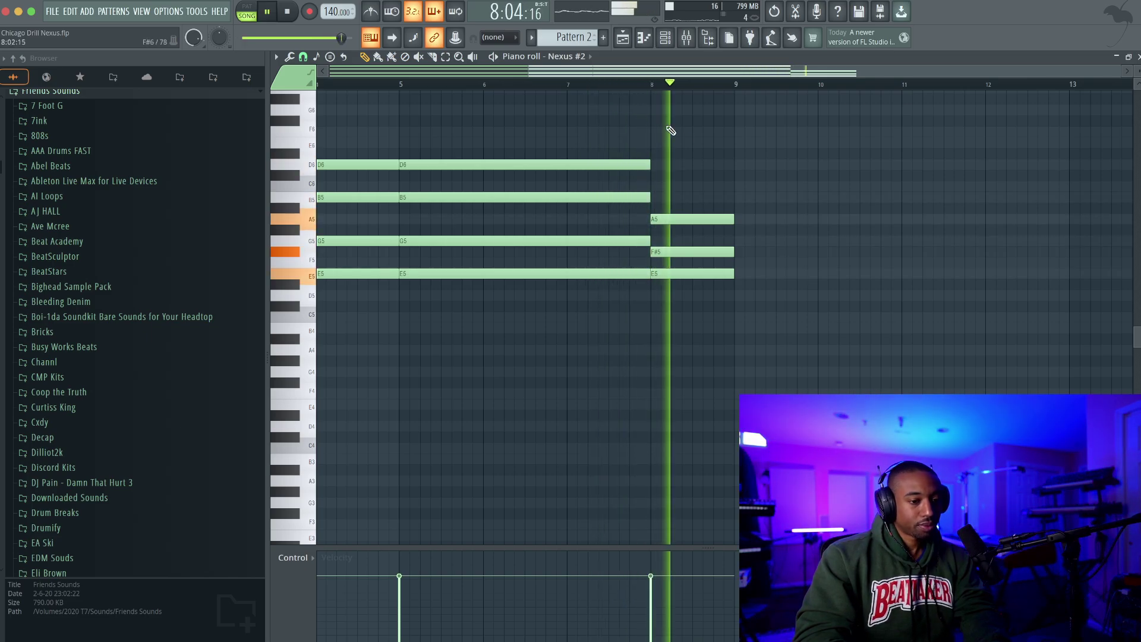
# - Create the empty Pattern 3 and select the Nexus channel in the channel rack
pyautogui.press('F5')
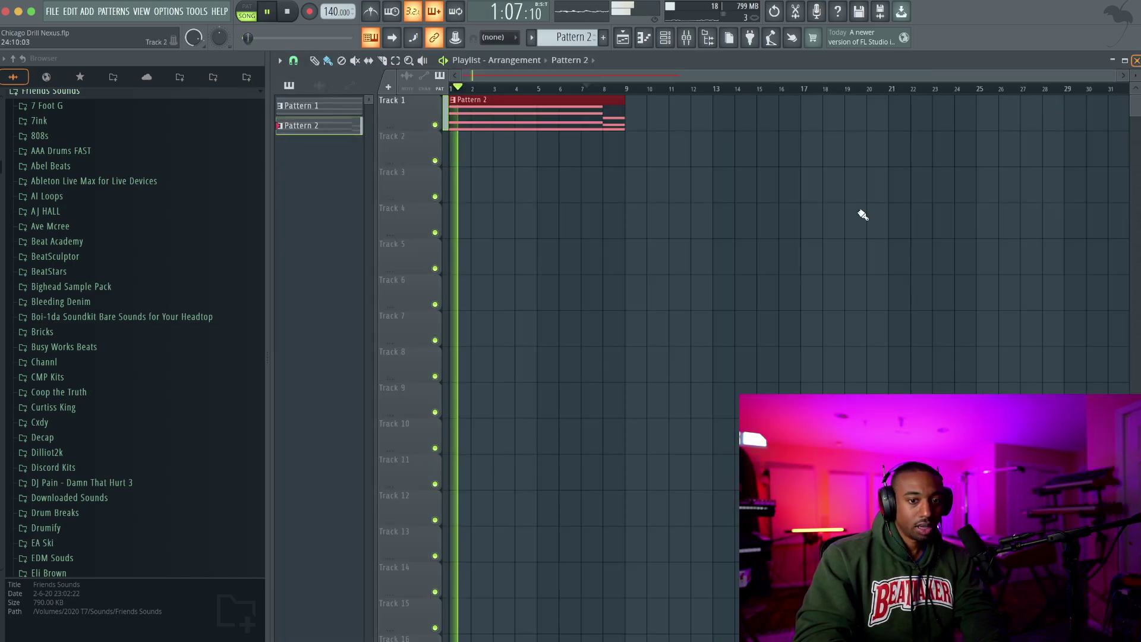
pyautogui.click(665, 37)
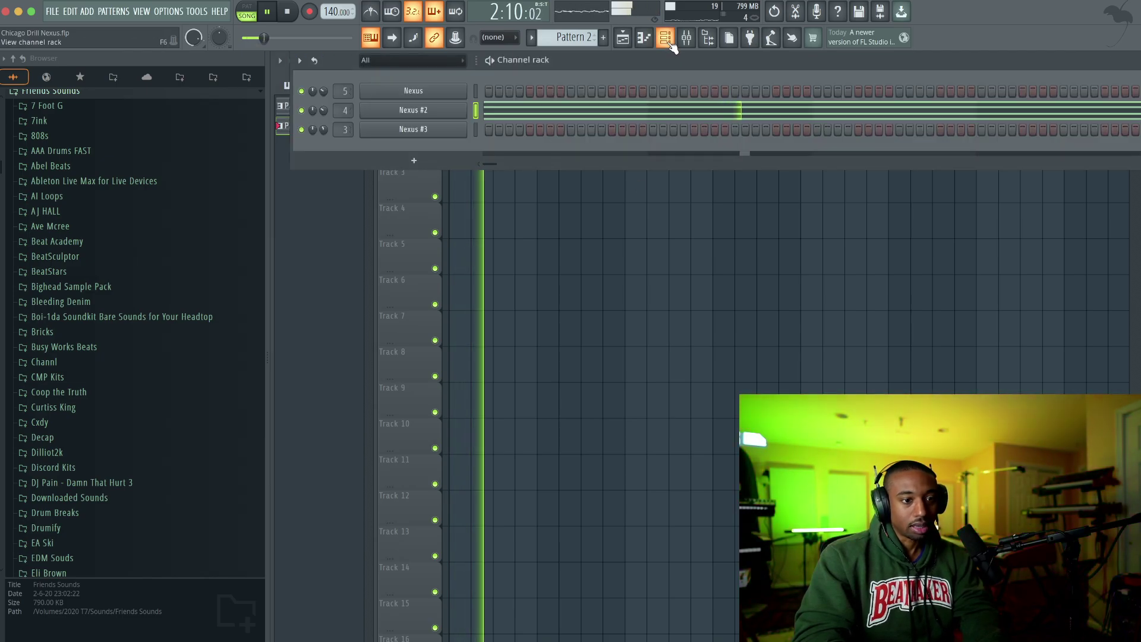
pyautogui.press('F4')
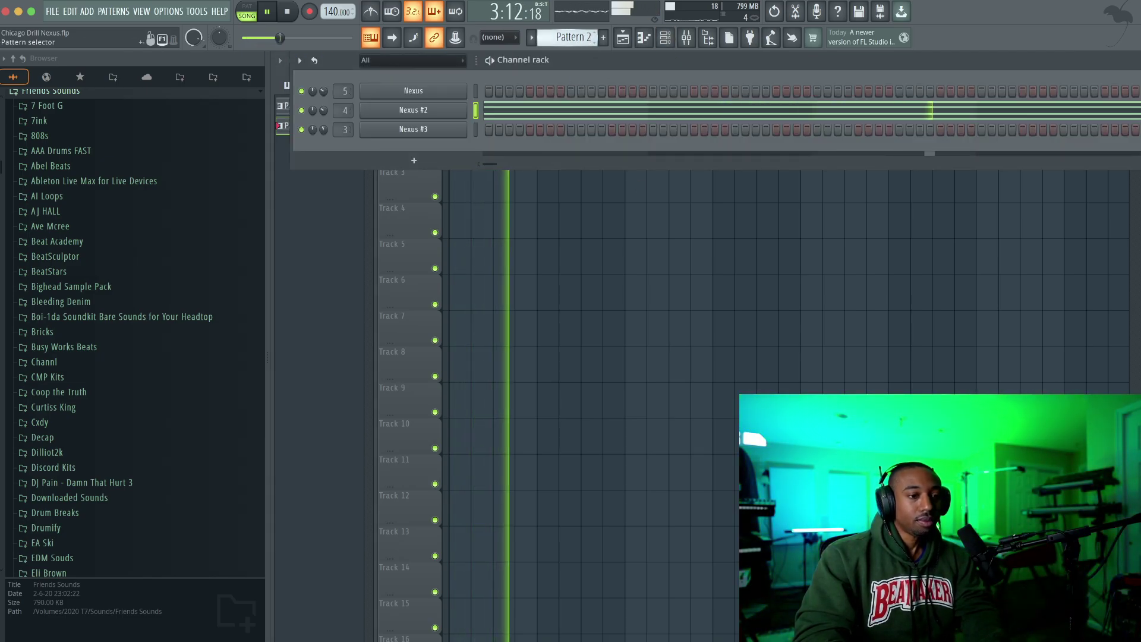
pyautogui.press('space')
pyautogui.click(475, 90)
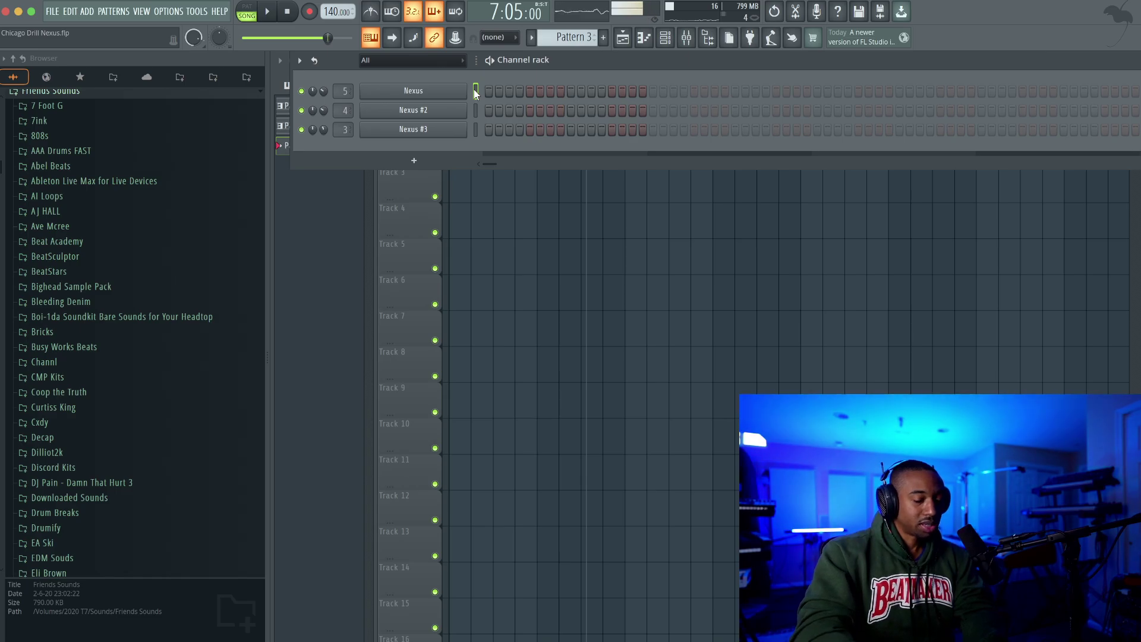
pyautogui.rightClick(370, 45)
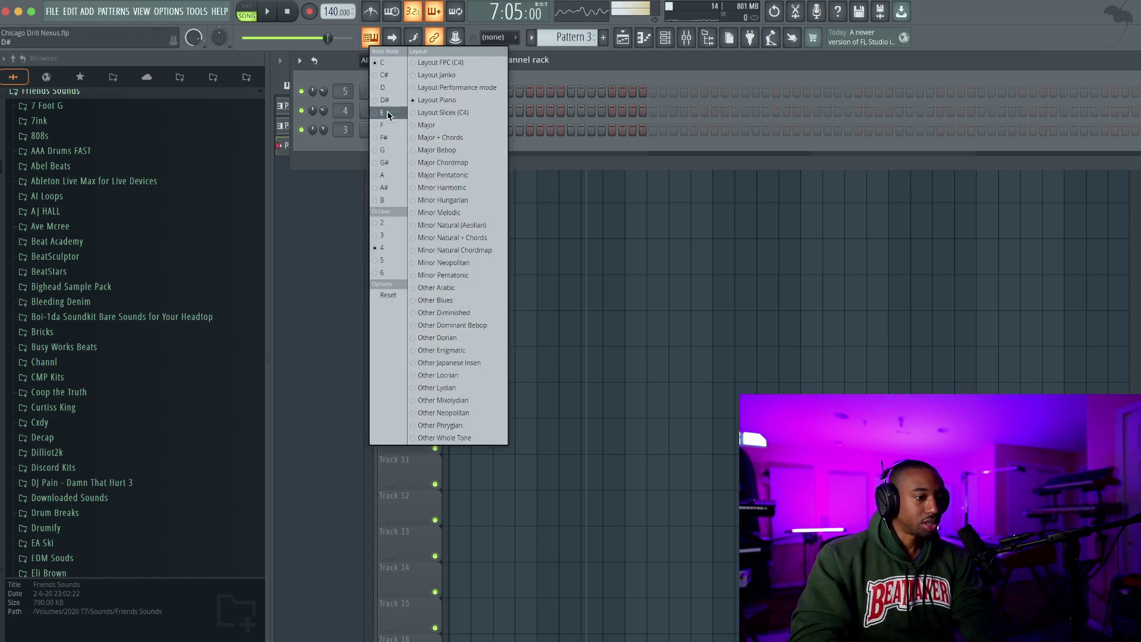
pyautogui.click(551, 62)
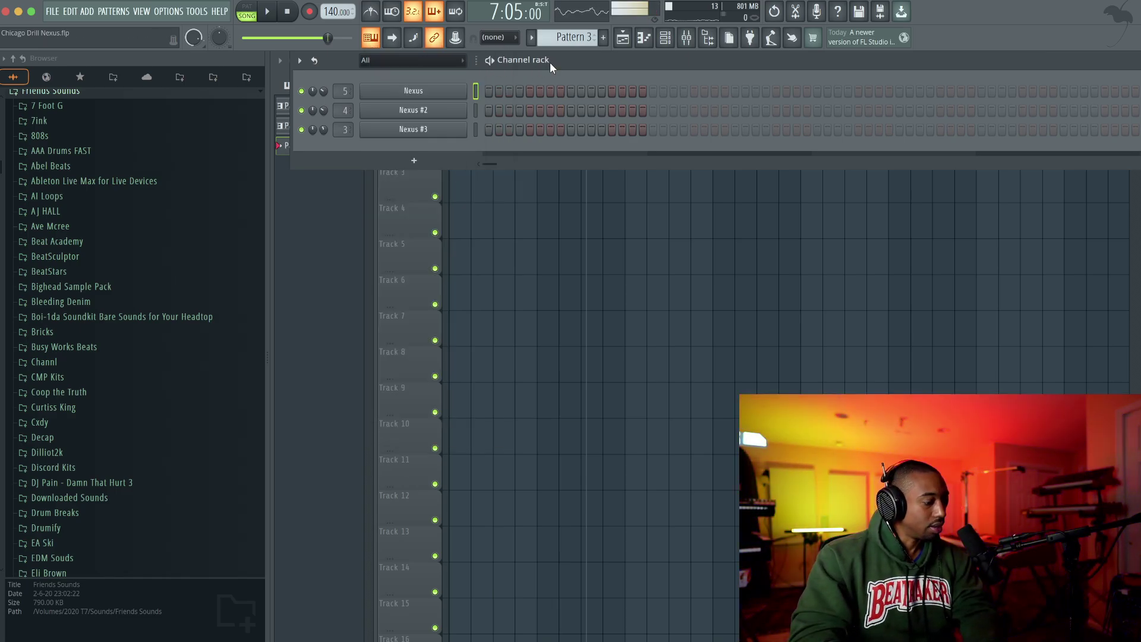
pyautogui.rightClick(380, 39)
pyautogui.click(596, 262)
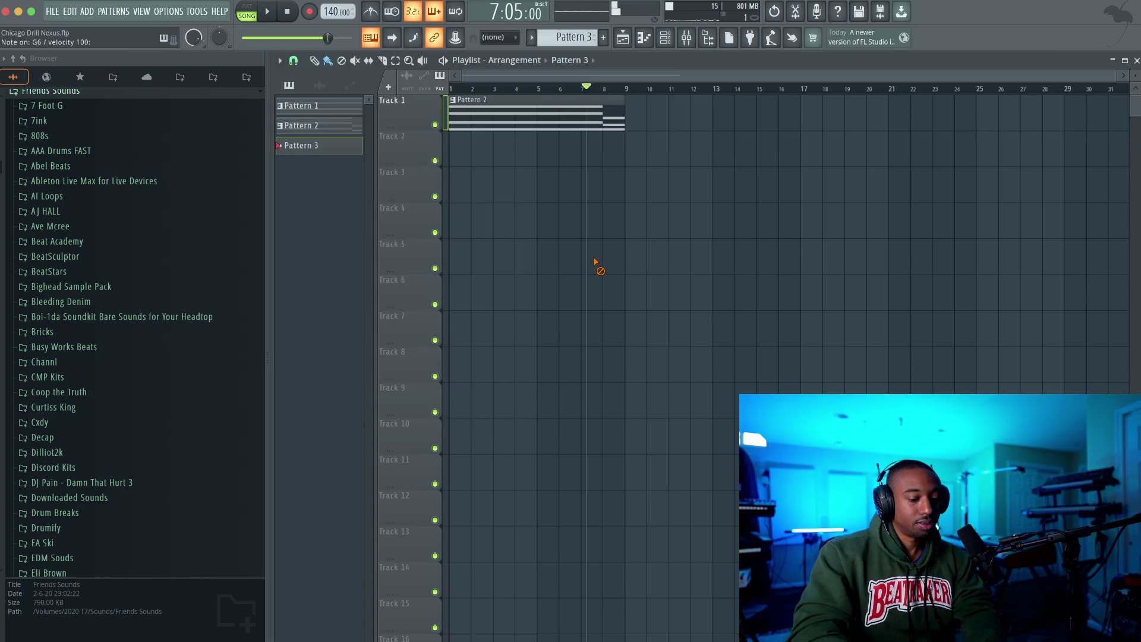
# - Play the arrangement from bar 1 while trying out melody notes on the Nexus channel
pyautogui.click(290, 12)
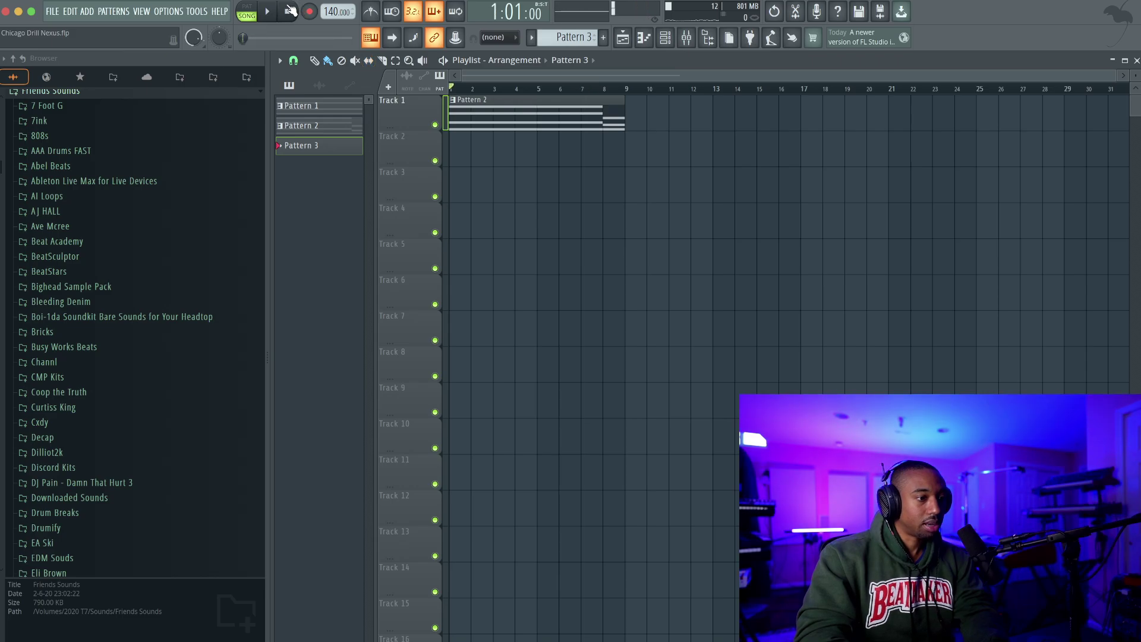
pyautogui.press('space')
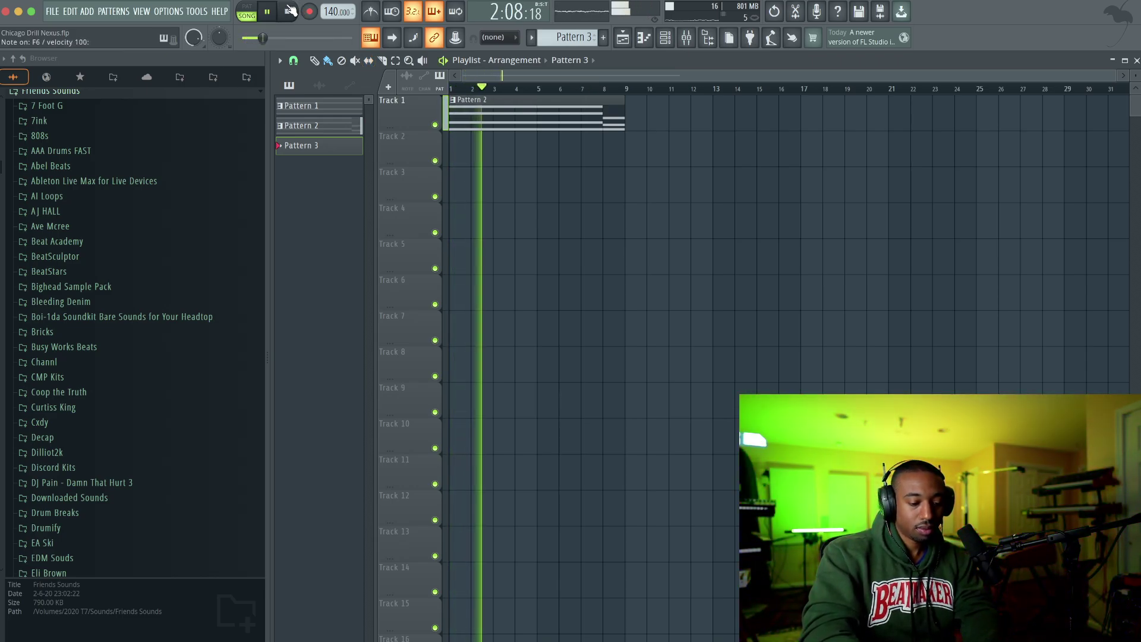
pyautogui.press('space')
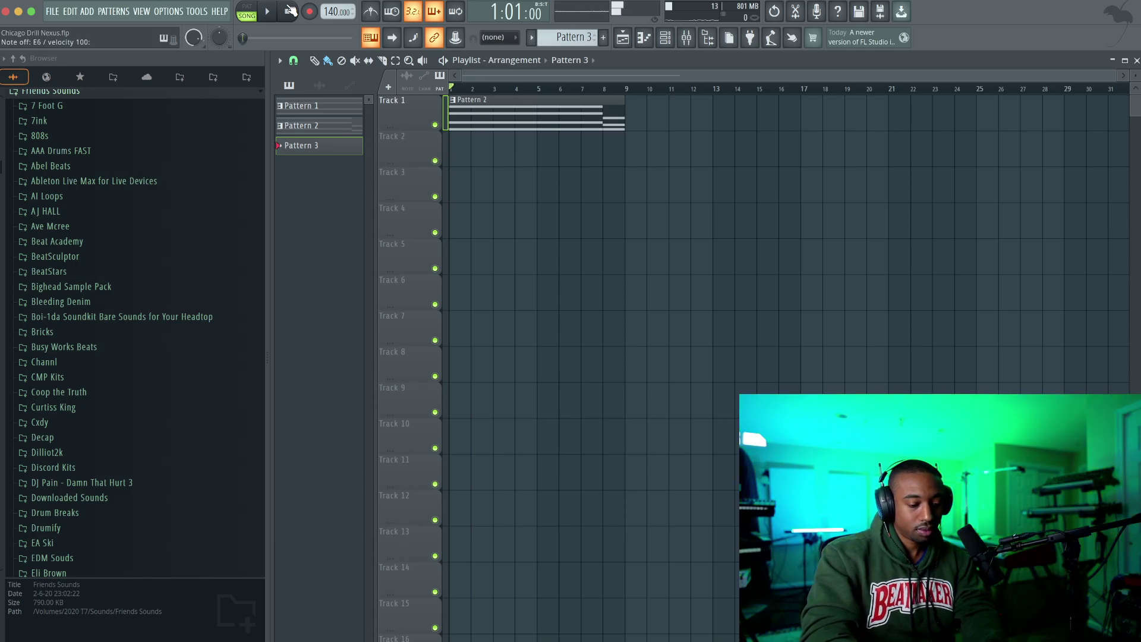
# - Record a four-bar Nexus melody into Pattern 3 from bar 1, capturing notes and automation
pyautogui.click(308, 11)
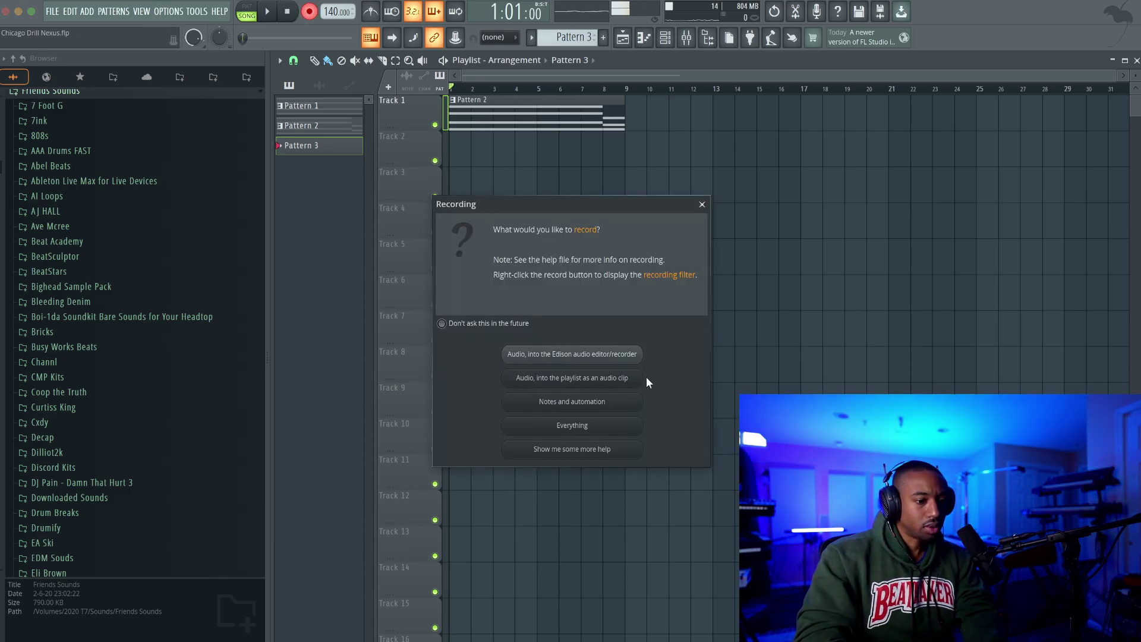
pyautogui.click(628, 402)
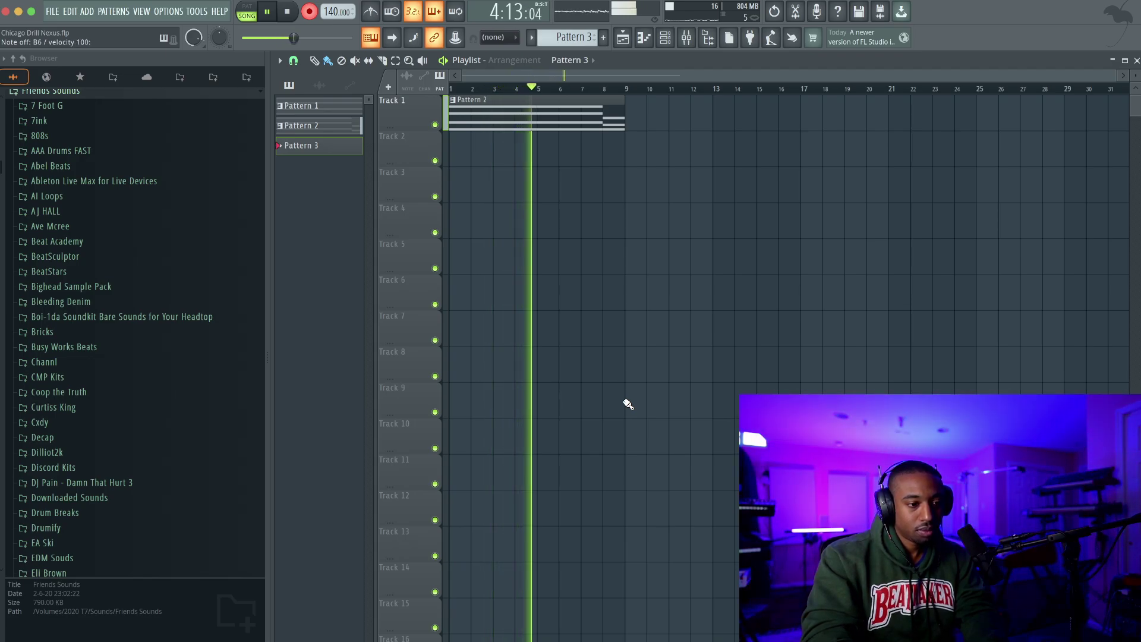
pyautogui.press('space')
# - Open the recorded Pattern 3 melody in the piano roll and play it back with the chords
pyautogui.doubleClick(477, 154)
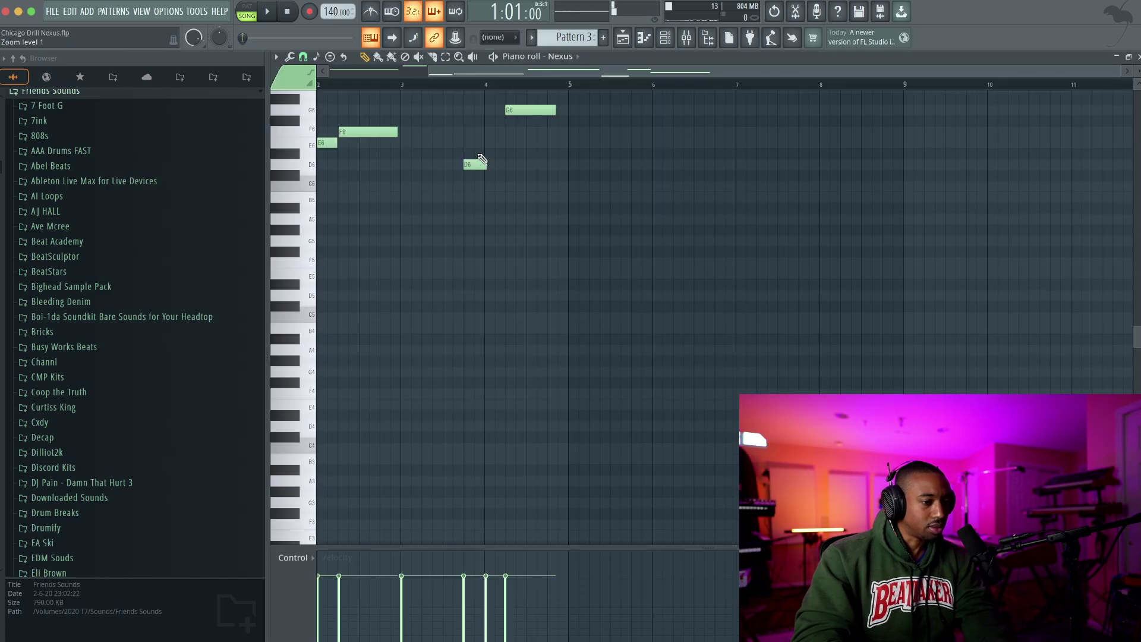
pyautogui.press('space')
pyautogui.scroll(5, 471, 186)
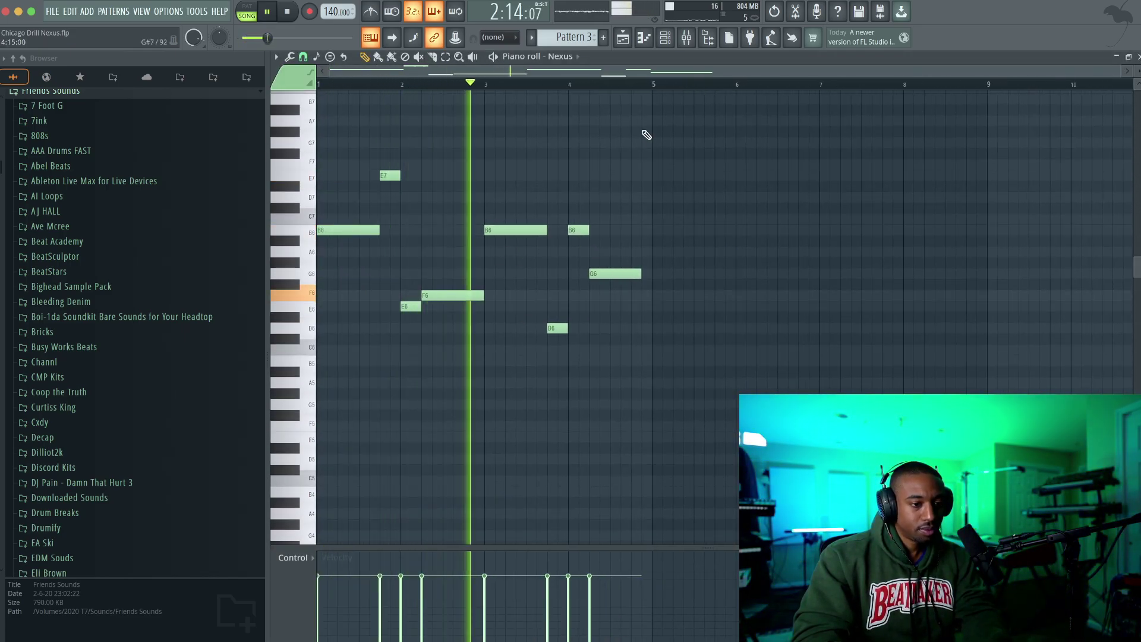
pyautogui.press('space')
# - Try cutting Pattern 2's opening chord to one bar and repeating it at bar 2 with F#5 instead of G5
pyautogui.click(622, 38)
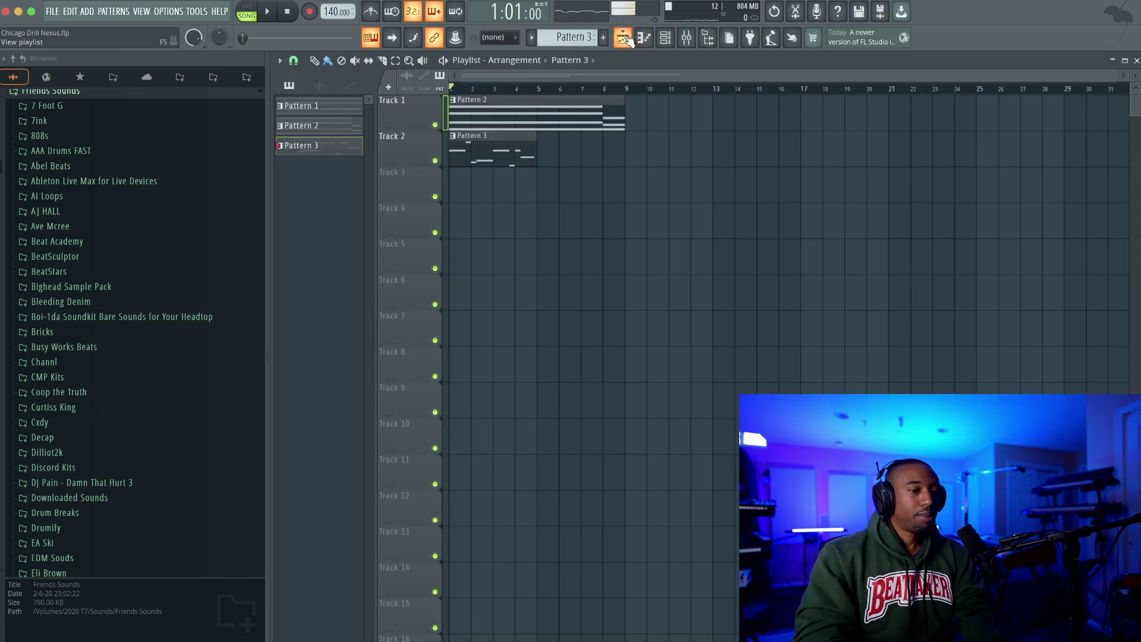
pyautogui.doubleClick(469, 104)
pyautogui.moveTo(475, 256); pyautogui.dragTo(650, 473)
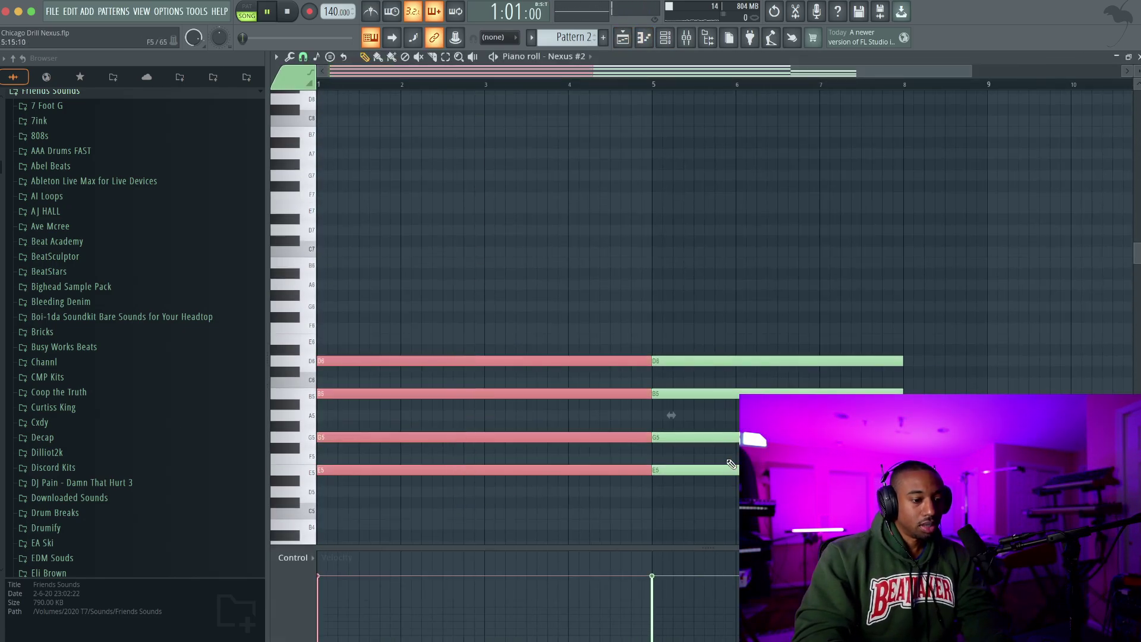
pyautogui.press('space')
pyautogui.press('space')
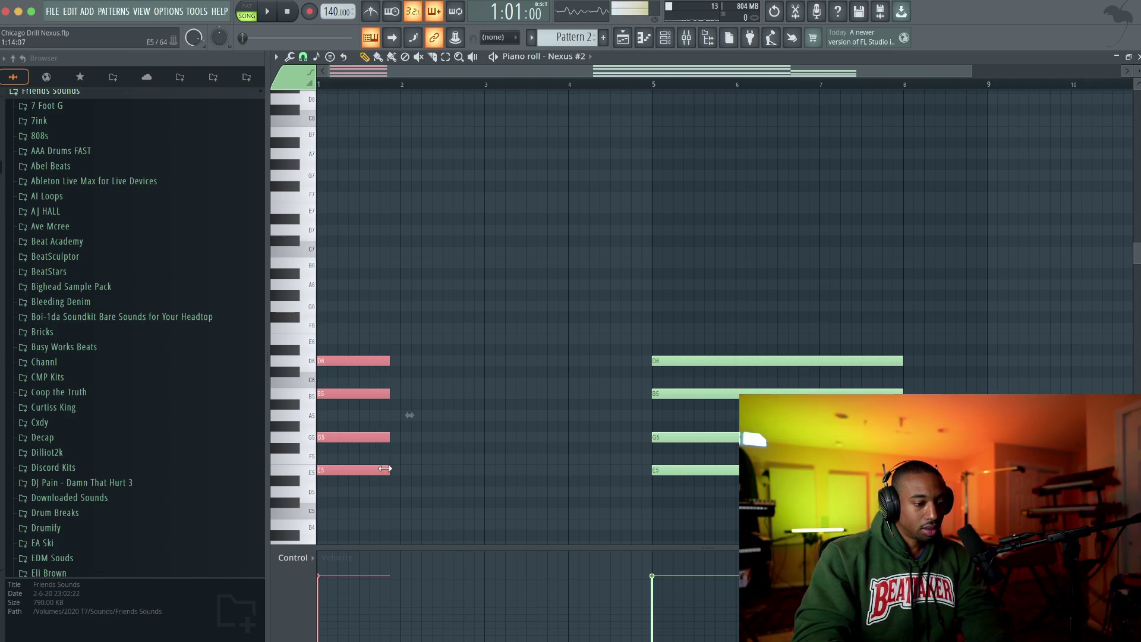
pyautogui.moveTo(385, 469); pyautogui.dragTo(441, 449)
pyautogui.press('space')
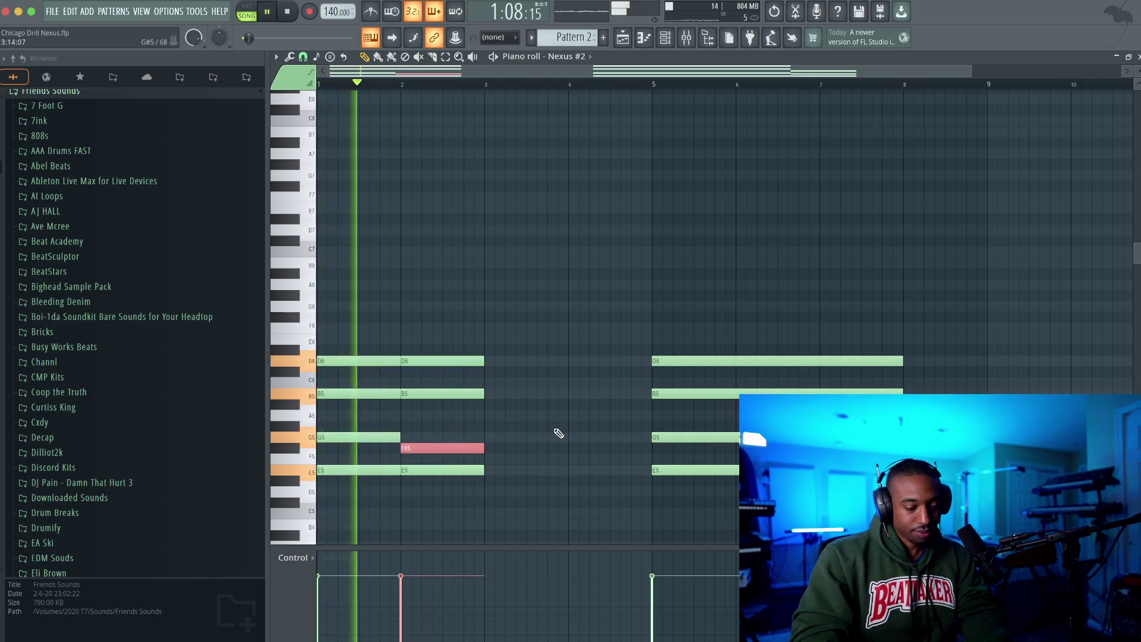
pyautogui.click(466, 416)
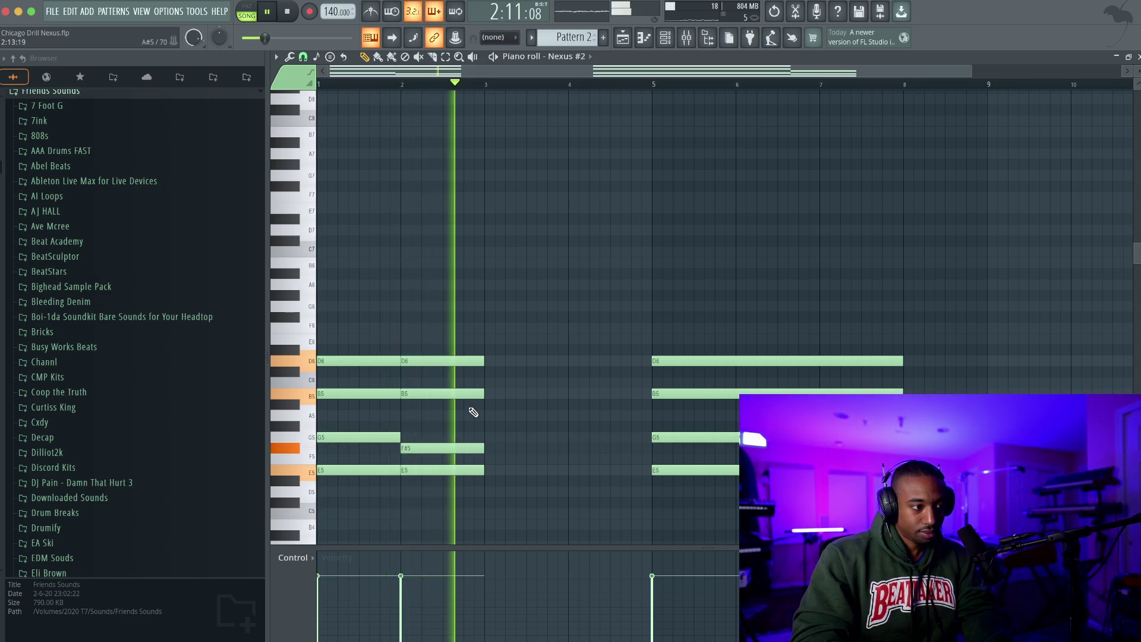
pyautogui.press('space')
# - Undo the chord edits in Pattern 2, then play the arrangement in the playlist
pyautogui.hotkey('ctrl', 'z')
pyautogui.hotkey('ctrl', 'z')
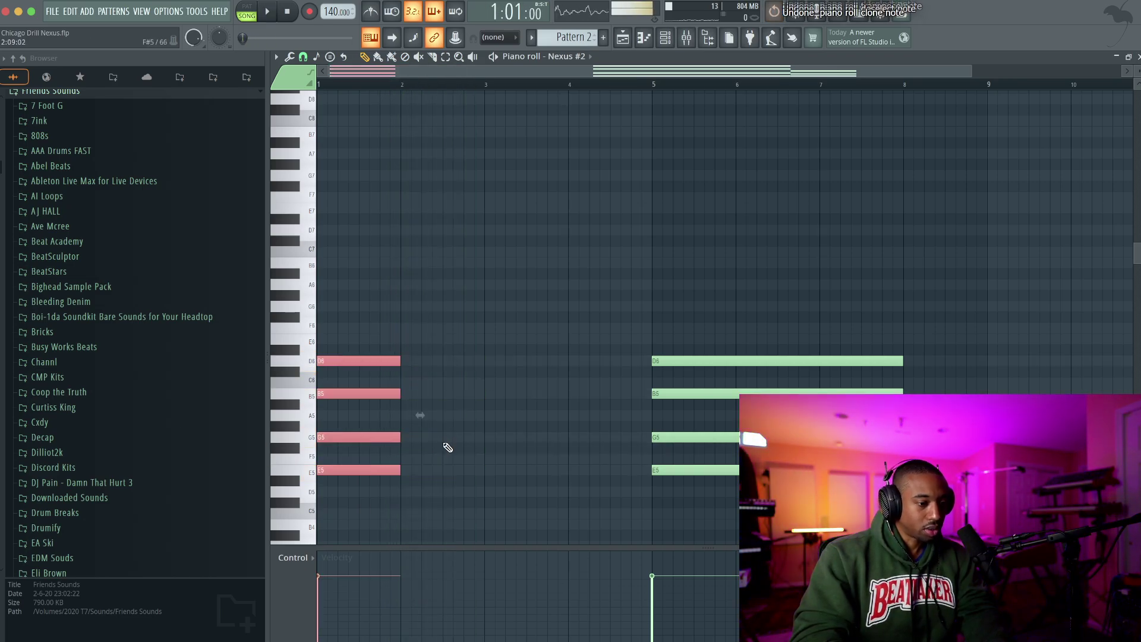
pyautogui.press('space')
pyautogui.press('F5')
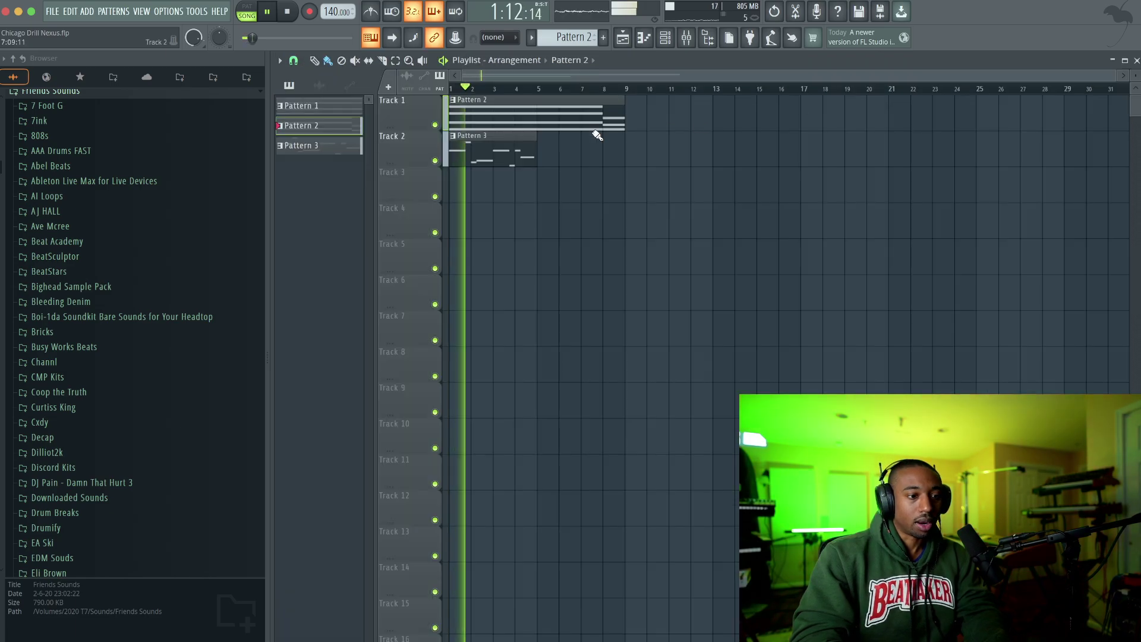
# - In Pattern 3, lower the B6 note at bar 4 to E6 and the G6 note after it to F6
pyautogui.doubleClick(509, 149)
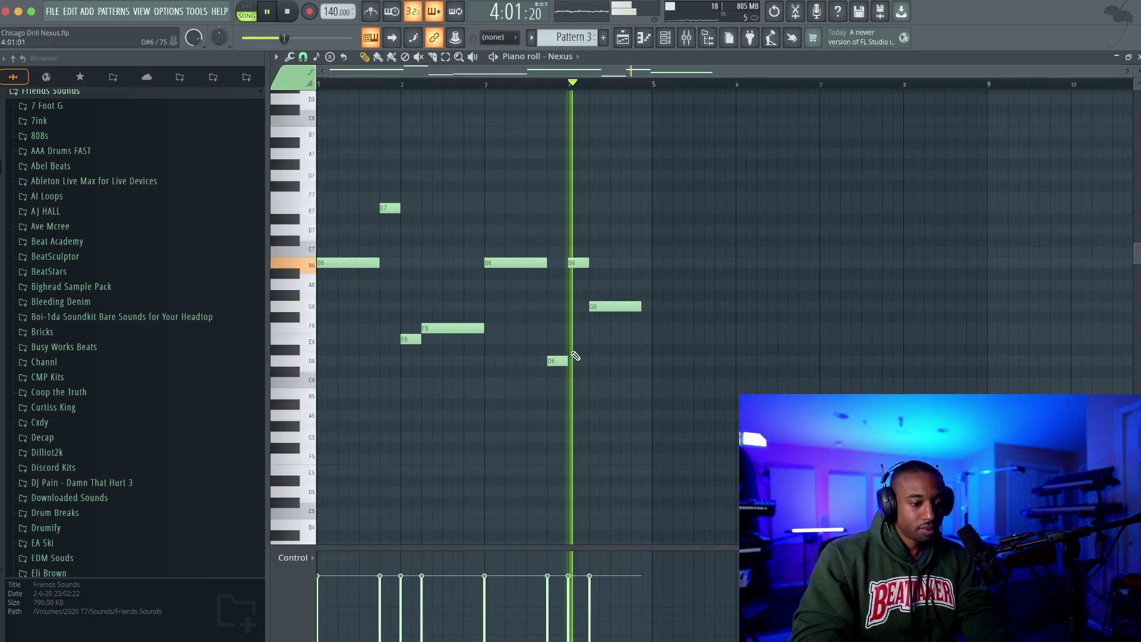
pyautogui.press('space')
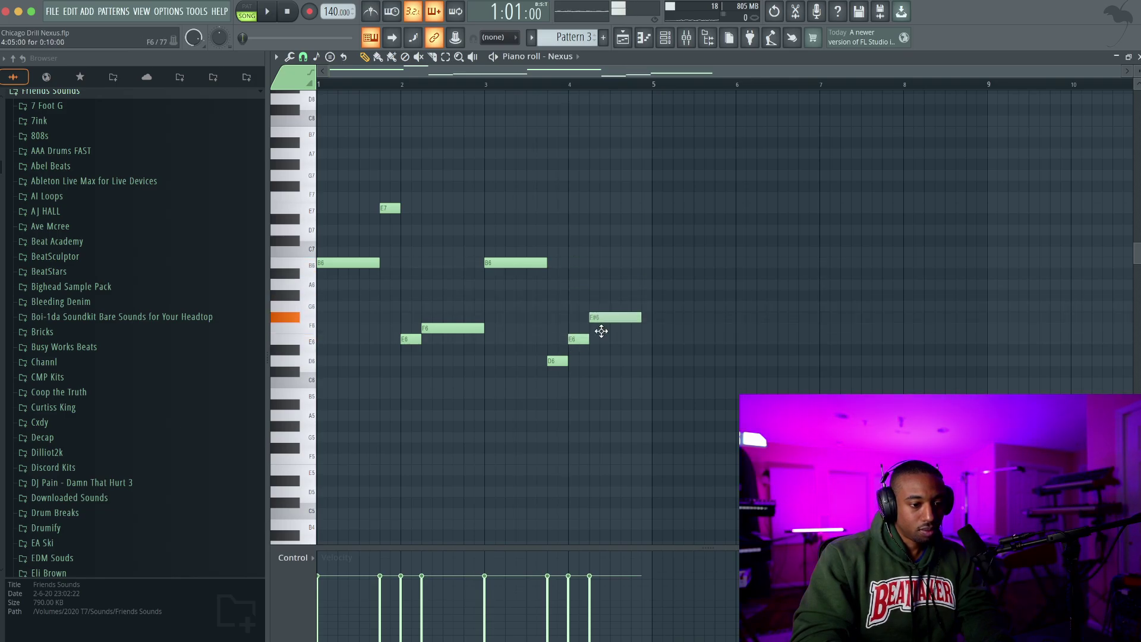
pyautogui.moveTo(602, 331); pyautogui.dragTo(601, 332)
pyautogui.press('space')
pyautogui.moveTo(637, 290)
pyautogui.mouseDown()
pyautogui.moveTo(524, 395)
pyautogui.moveTo(458, 362)
pyautogui.moveTo(402, 353)
pyautogui.mouseUp()
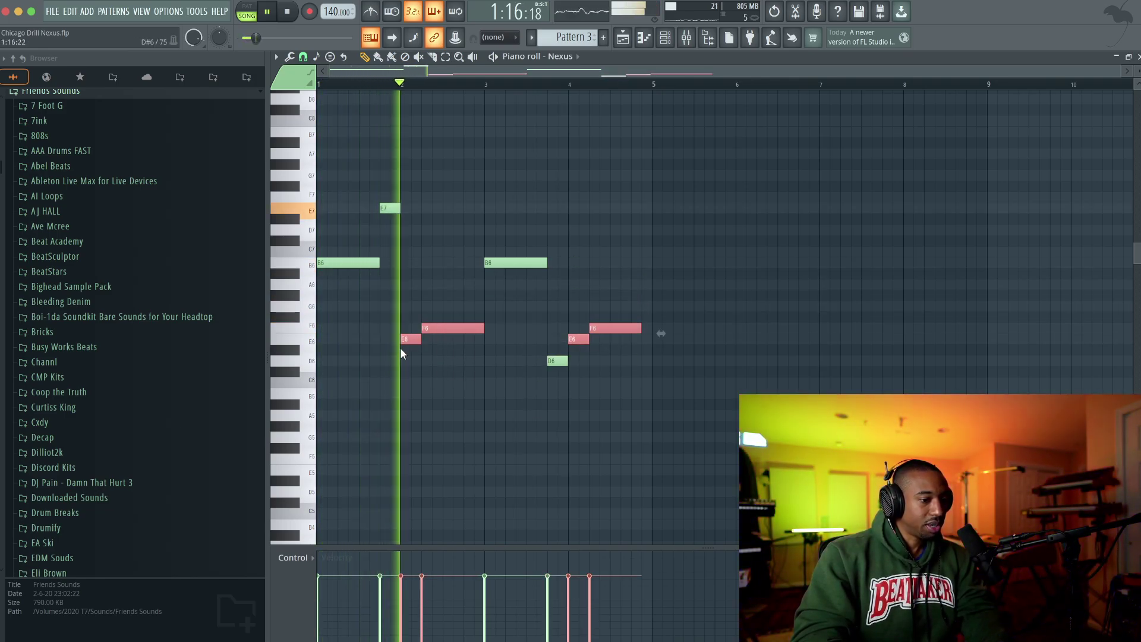
pyautogui.click(420, 387)
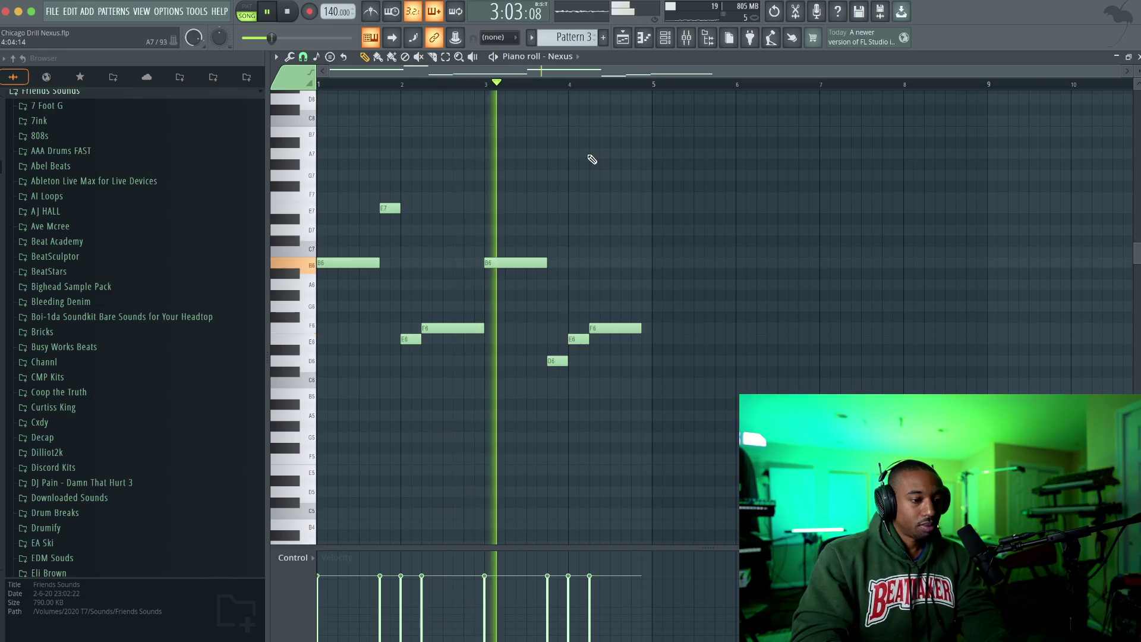
# - Lower the Nexus #2 channel volume to 16% in the channel rack
pyautogui.click(664, 38)
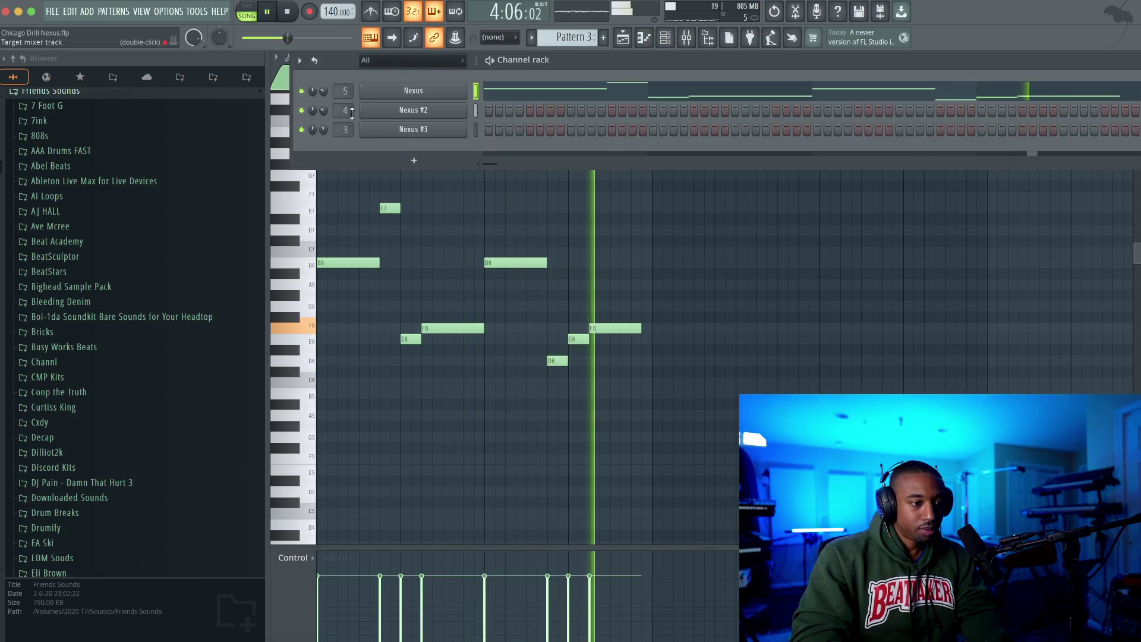
pyautogui.moveTo(322, 111)
pyautogui.mouseDown()
pyautogui.moveTo(323, 120)
pyautogui.moveTo(323, 110)
pyautogui.mouseUp()
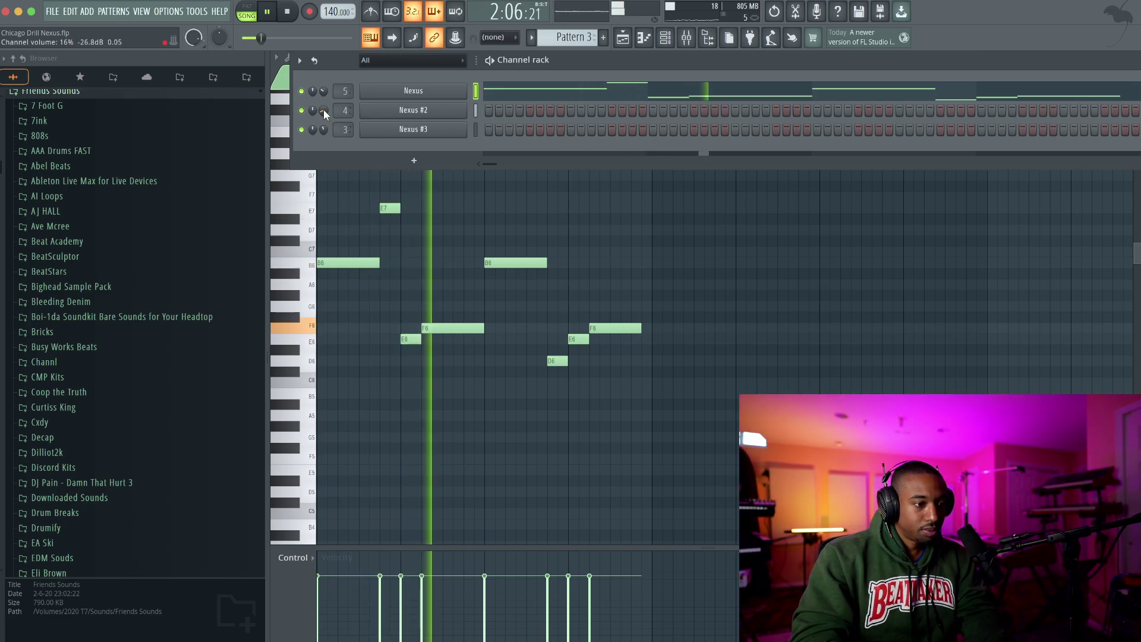
# - Extend Pattern 3 on Track 2 through bar 8 to match the chords, and bring up the channel rack
pyautogui.press('F5')
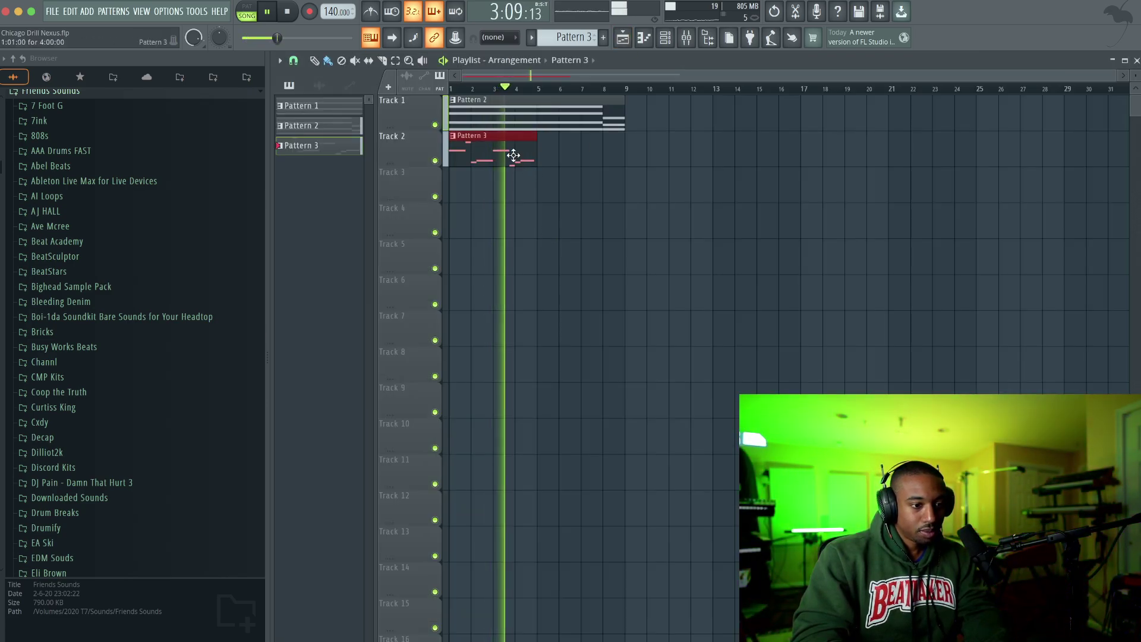
pyautogui.moveTo(534, 151); pyautogui.dragTo(628, 145)
pyautogui.press('F6')
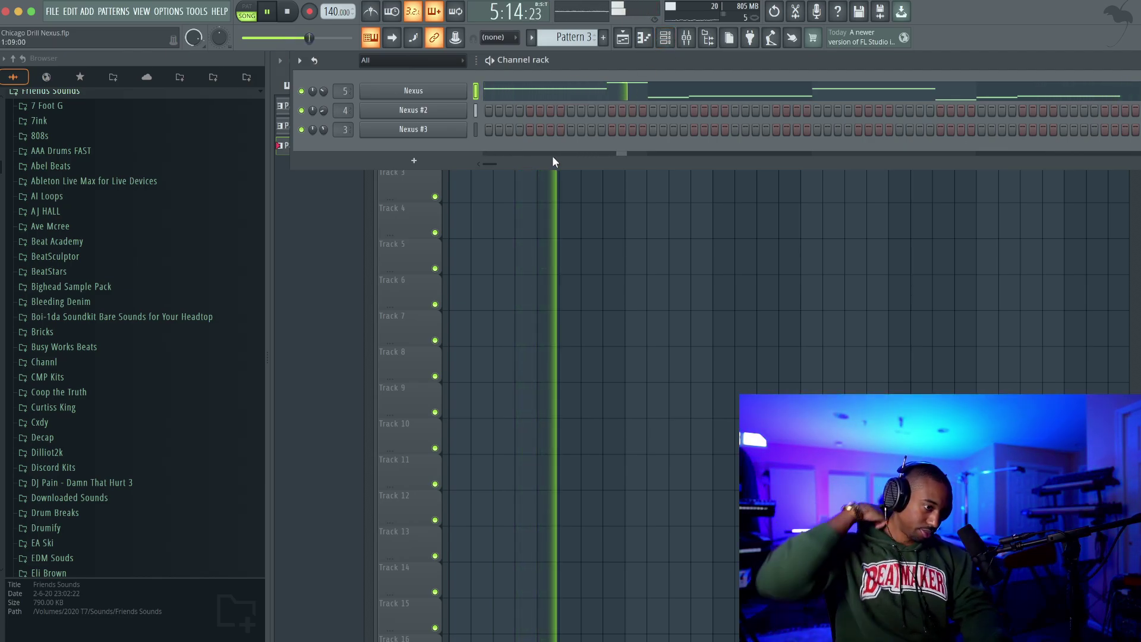
# - Create a new empty Pattern 4 and place an E5 note at bar 1 in the Nexus #3 piano roll
pyautogui.press('F4')
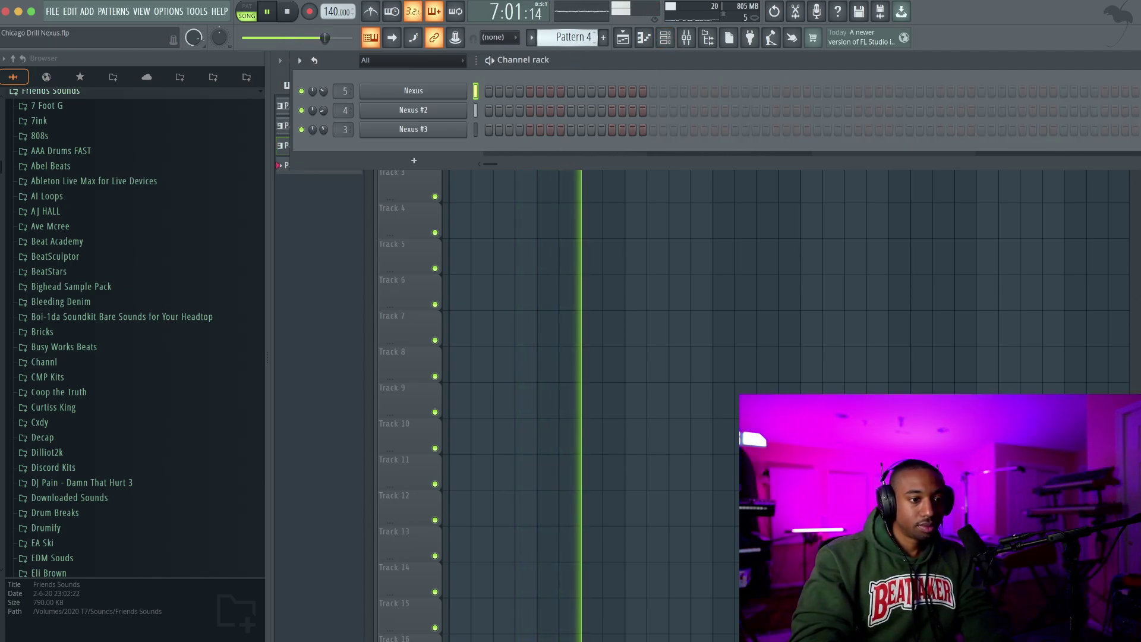
pyautogui.click(475, 130)
pyautogui.press('space')
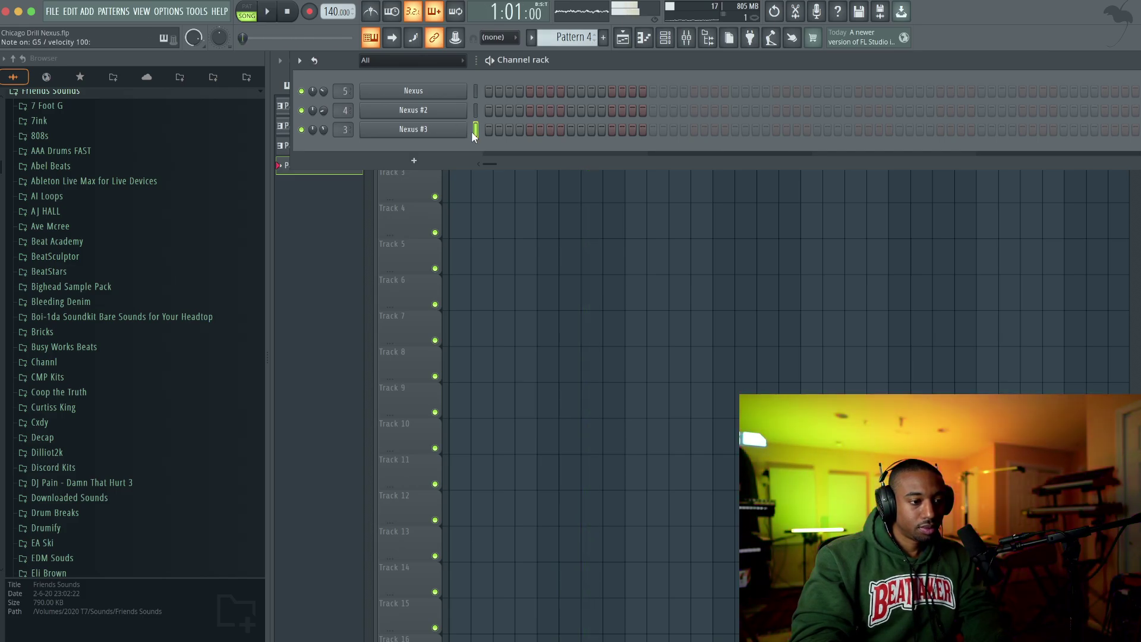
pyautogui.rightClick(472, 131)
pyautogui.click(506, 132)
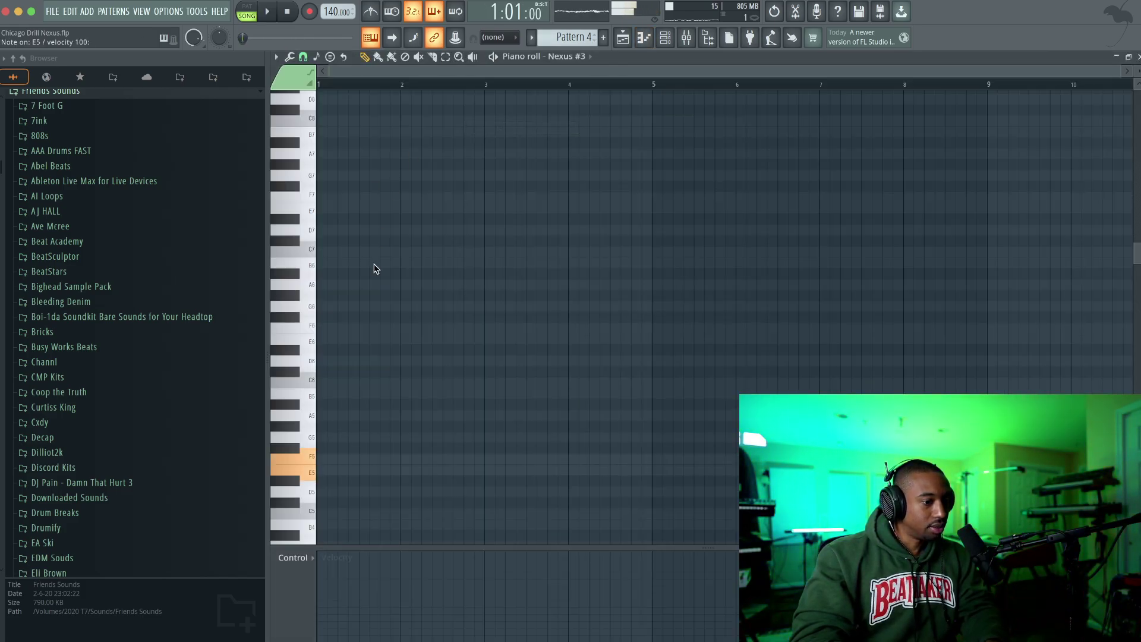
# - Place Pattern 4 at bar 1 of Track 3 in the playlist and reopen its Nexus #3 notes for editing
pyautogui.click(625, 41)
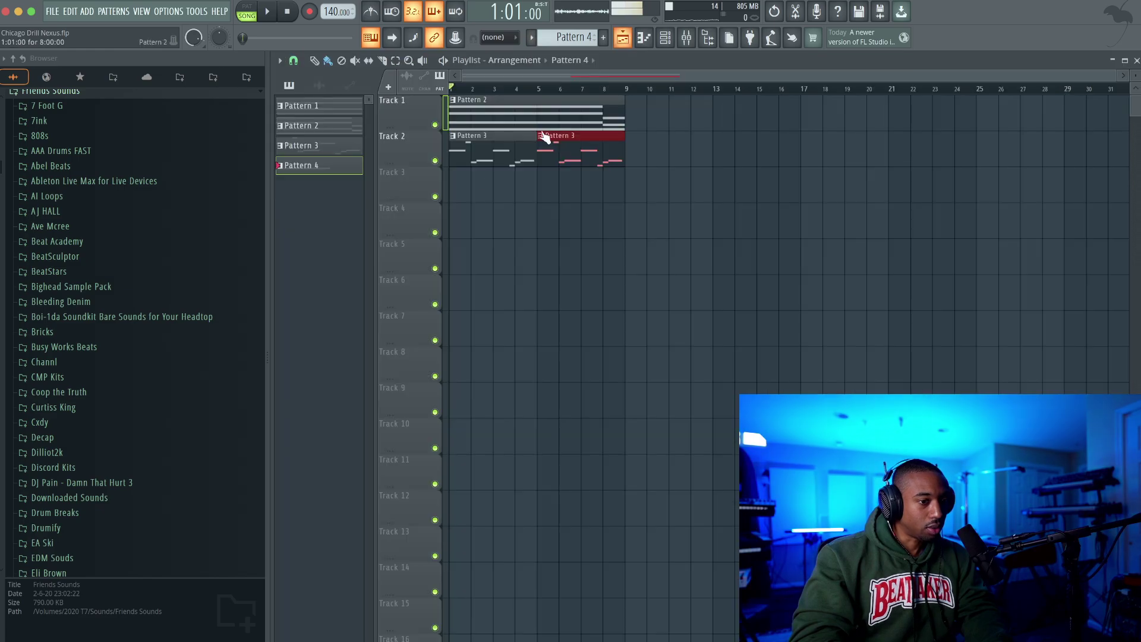
pyautogui.press('space')
pyautogui.click(665, 37)
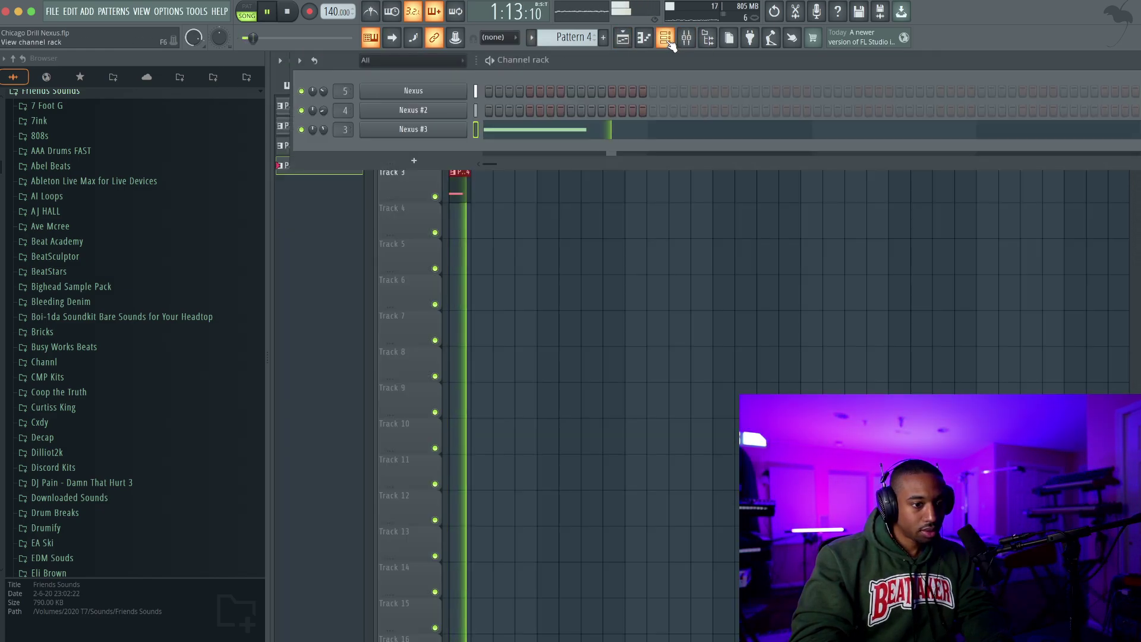
pyautogui.click(531, 133)
pyautogui.press('space')
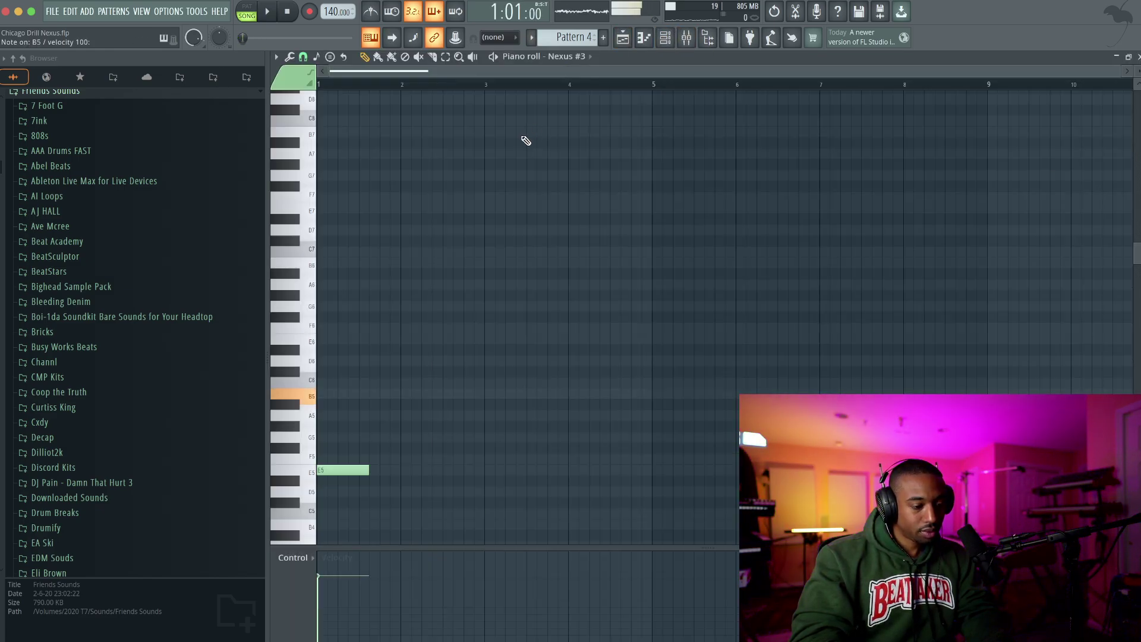
# - Add a B5 note late in bar 1 and a C6 midway through bar 2, then repeat the E5-B5-C6 phrase from bar 3
pyautogui.press('space')
pyautogui.click(383, 393)
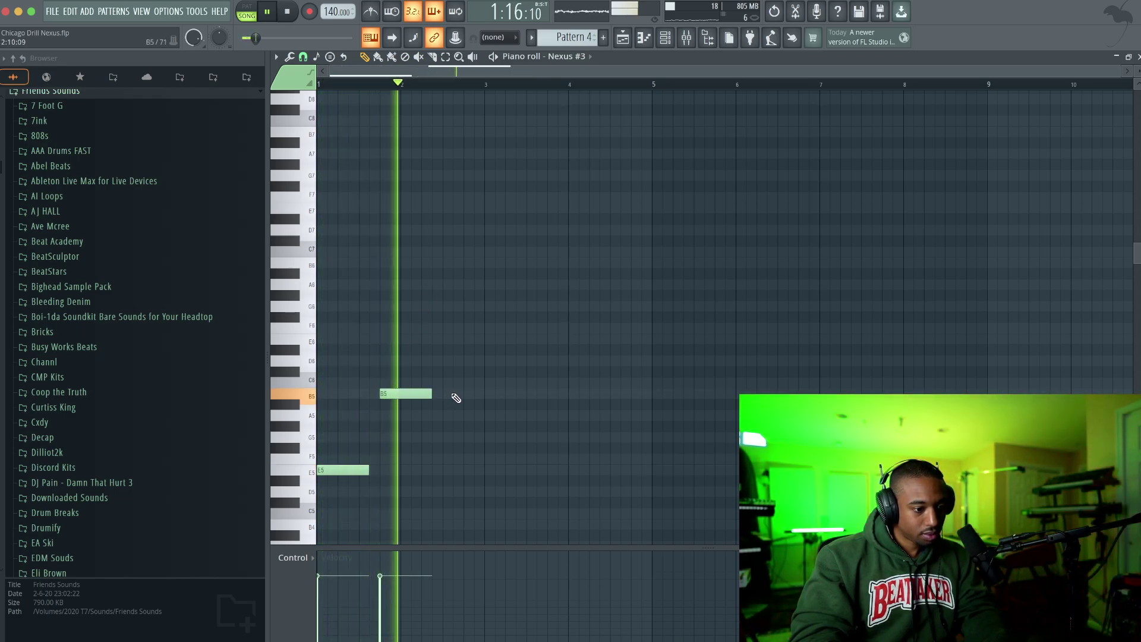
pyautogui.click(470, 382)
pyautogui.moveTo(479, 356); pyautogui.dragTo(499, 467)
pyautogui.press('space')
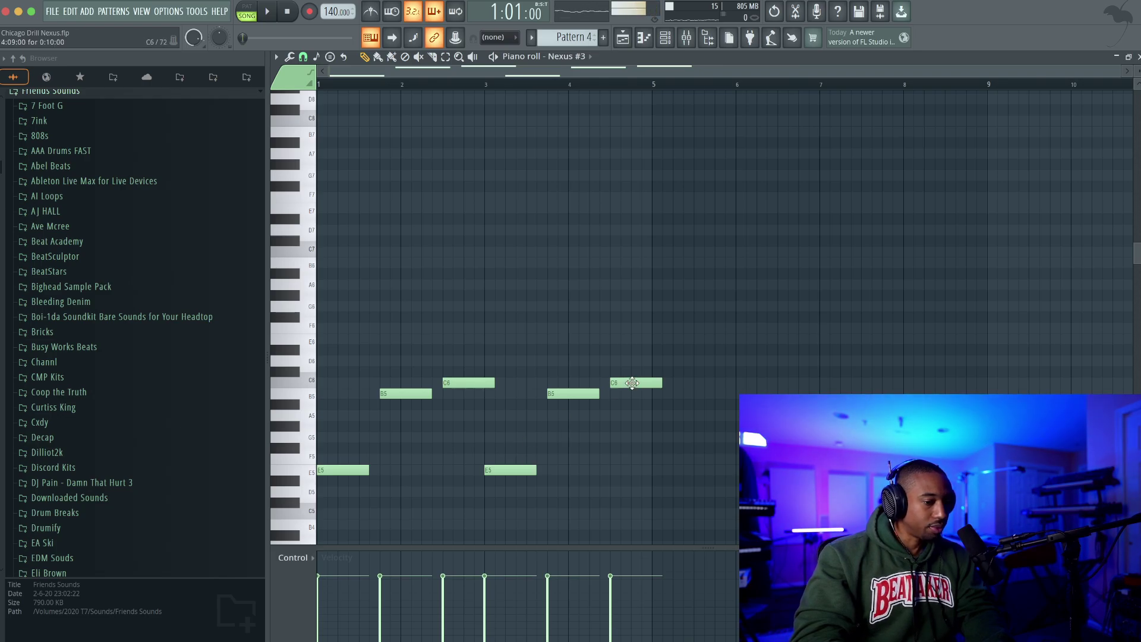
# - Shorten both C6 notes in Pattern 4 so they end at the starts of bars 3 and 5
pyautogui.keyDown('ctrl'); pyautogui.click(649, 383); pyautogui.keyUp('ctrl')
pyautogui.press('space')
pyautogui.keyDown('ctrl'); pyautogui.click(485, 383); pyautogui.keyUp('ctrl')
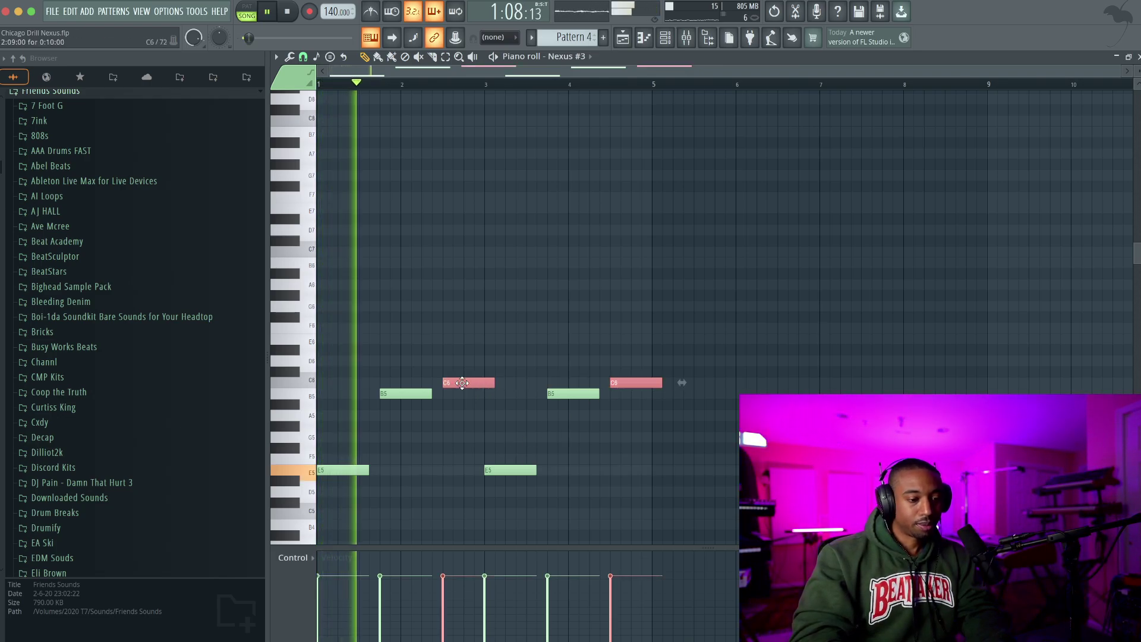
pyautogui.moveTo(488, 384); pyautogui.dragTo(479, 385)
pyautogui.click(520, 359)
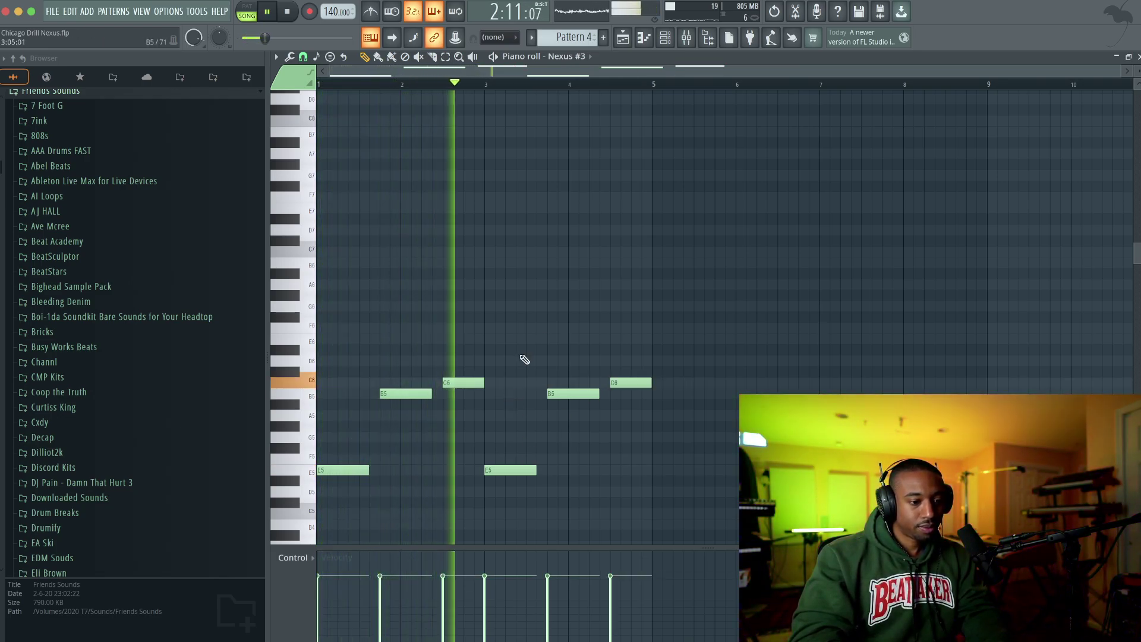
pyautogui.press('F6')
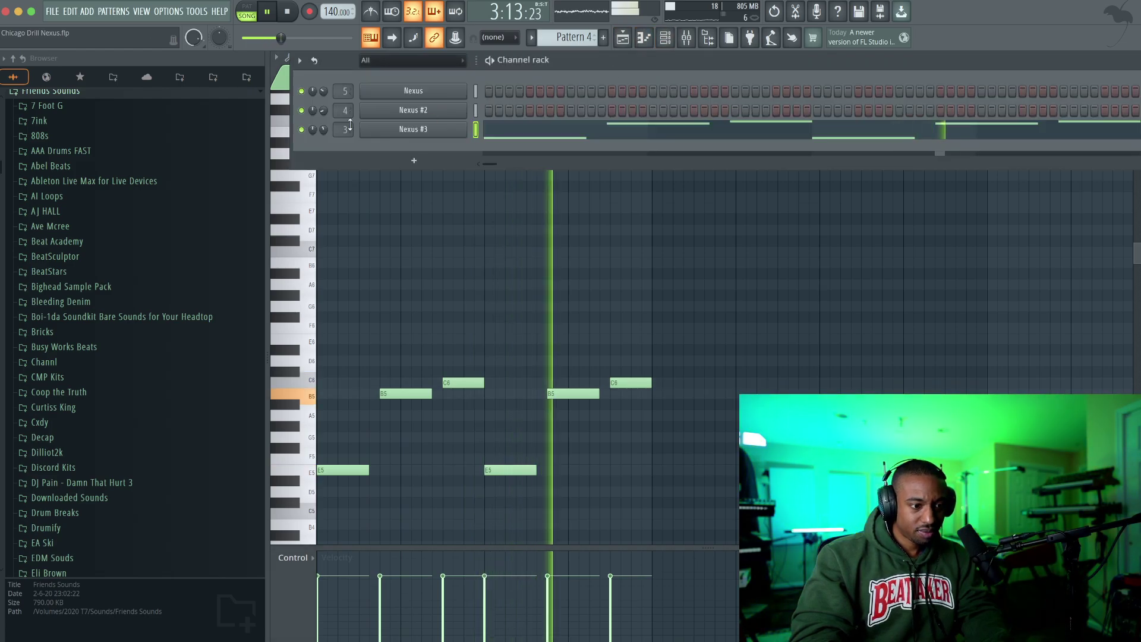
pyautogui.press('F6')
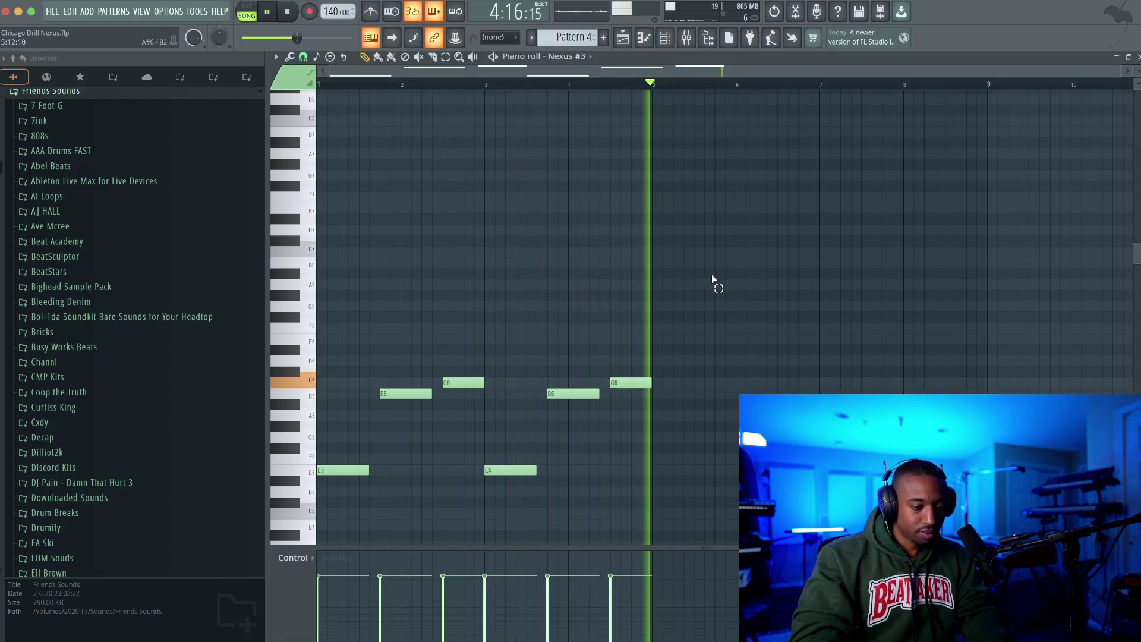
# - Duplicate the four-bar Nexus #3 melody to start at bar 5, and lower the final C6 note in bar 8
pyautogui.press('space')
pyautogui.hotkey('ctrl', 'a')
pyautogui.moveTo(328, 470); pyautogui.dragTo(650, 470)
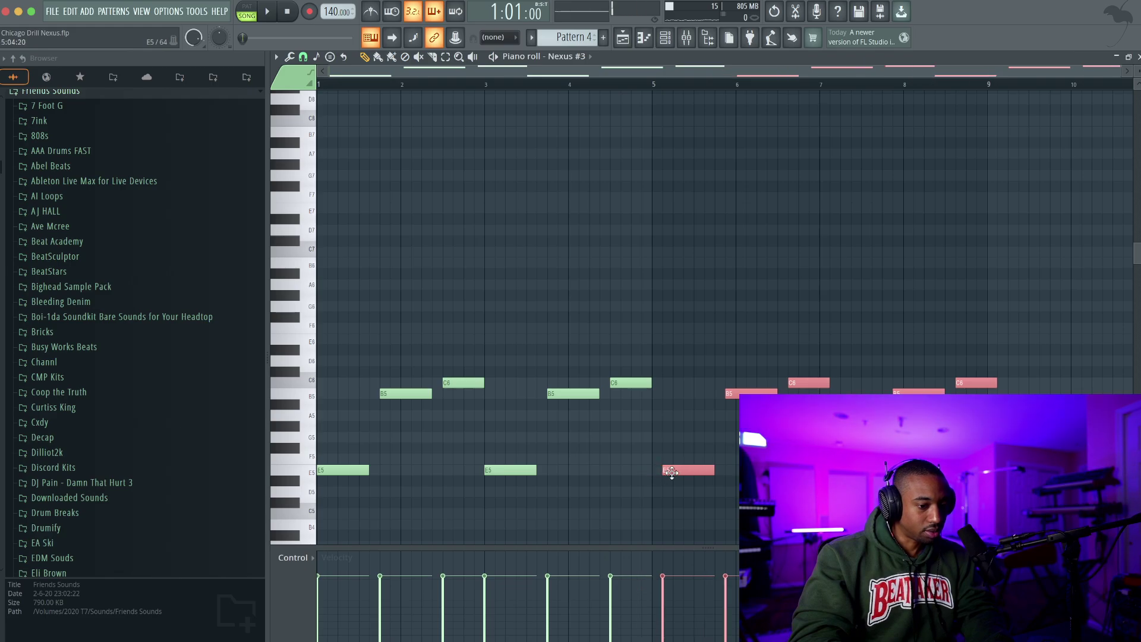
pyautogui.hscroll(3, 663, 472)
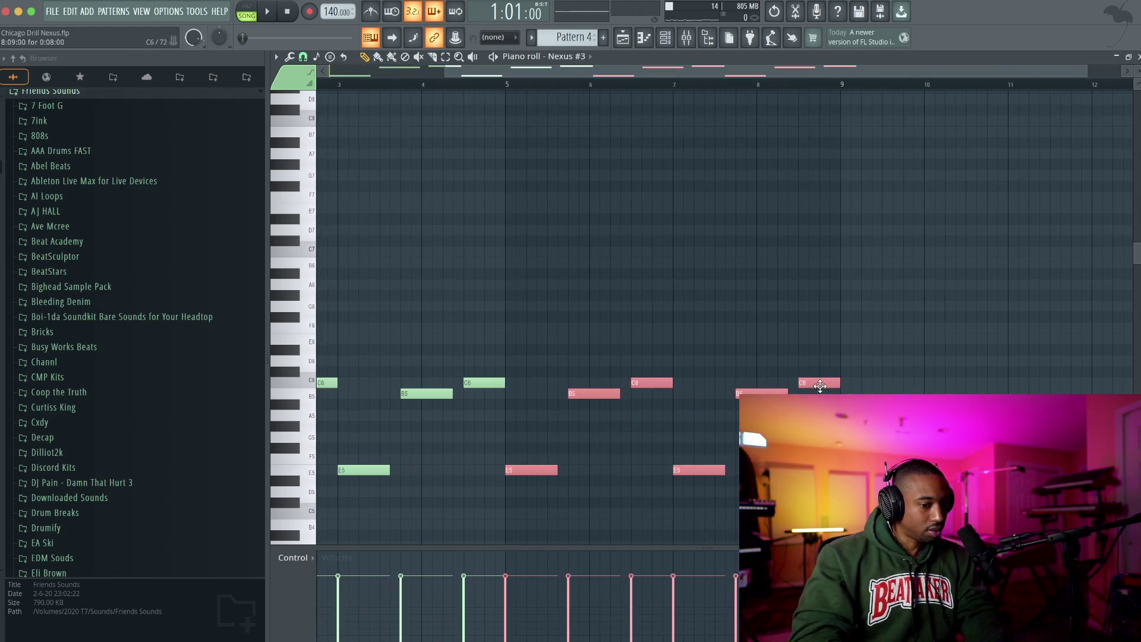
pyautogui.click(801, 447)
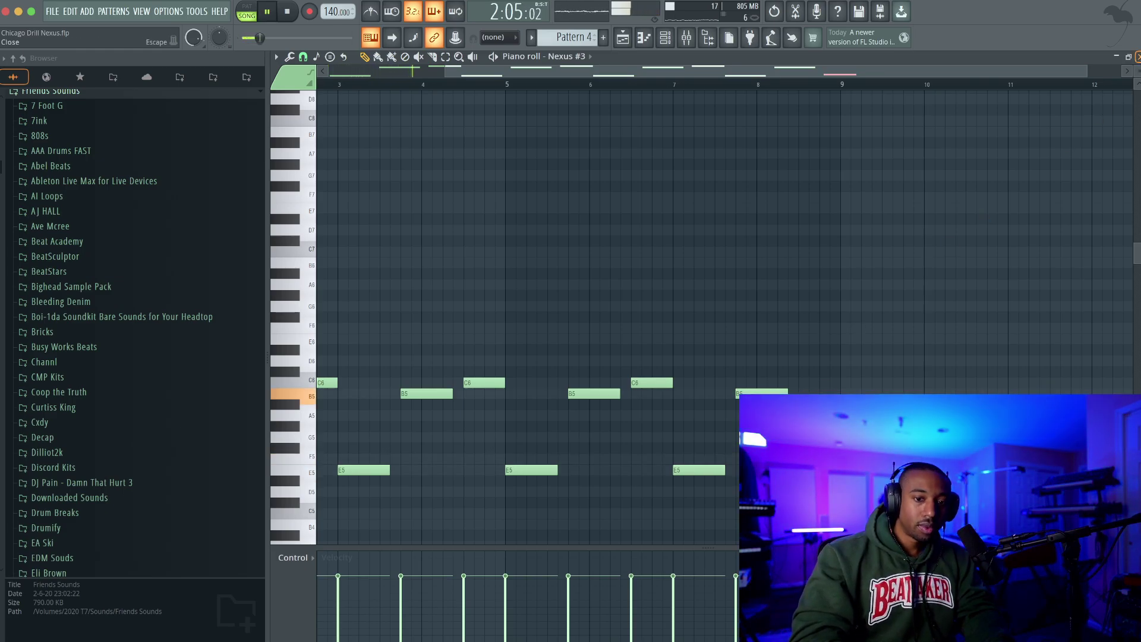
# - Close the piano roll and clone the Nexus #3 channel in the channel rack
pyautogui.click(1136, 56)
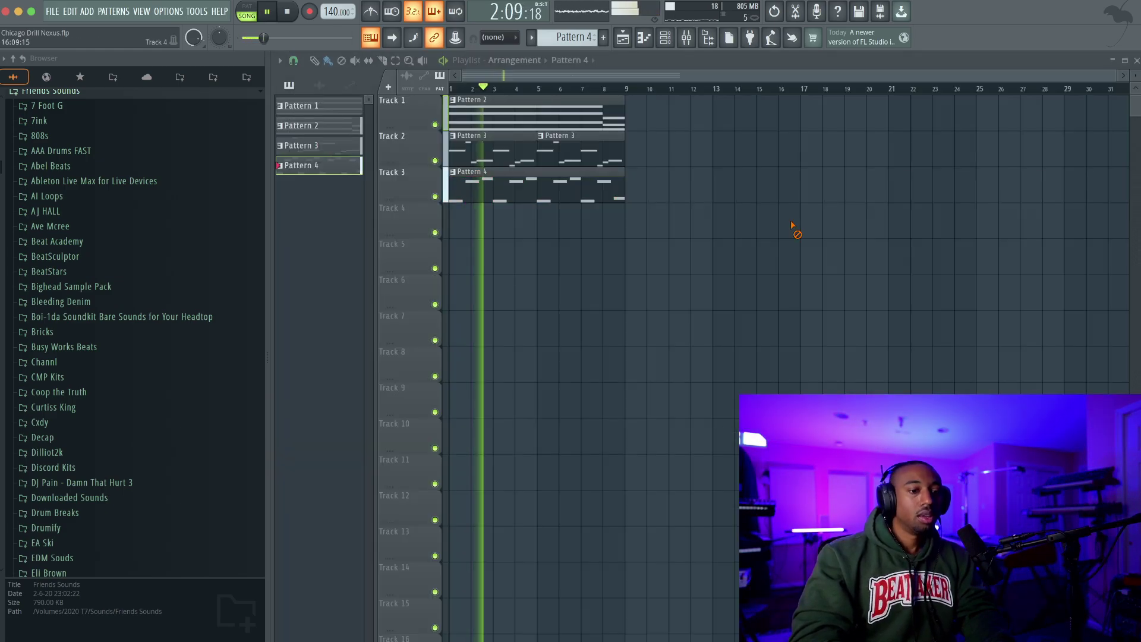
pyautogui.click(677, 47)
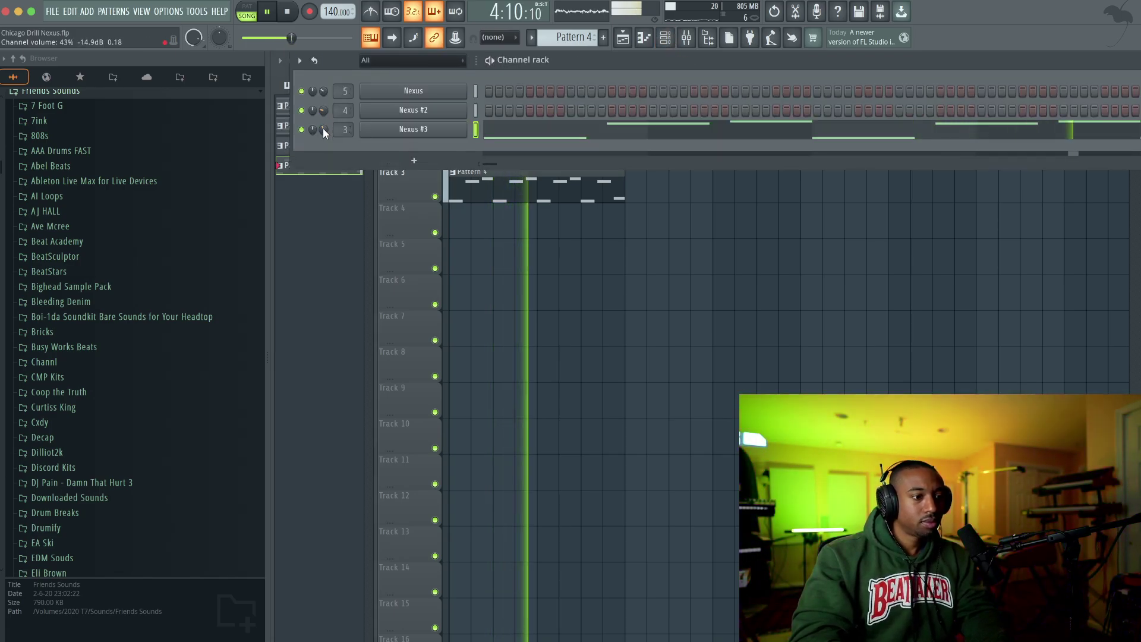
pyautogui.rightClick(428, 130)
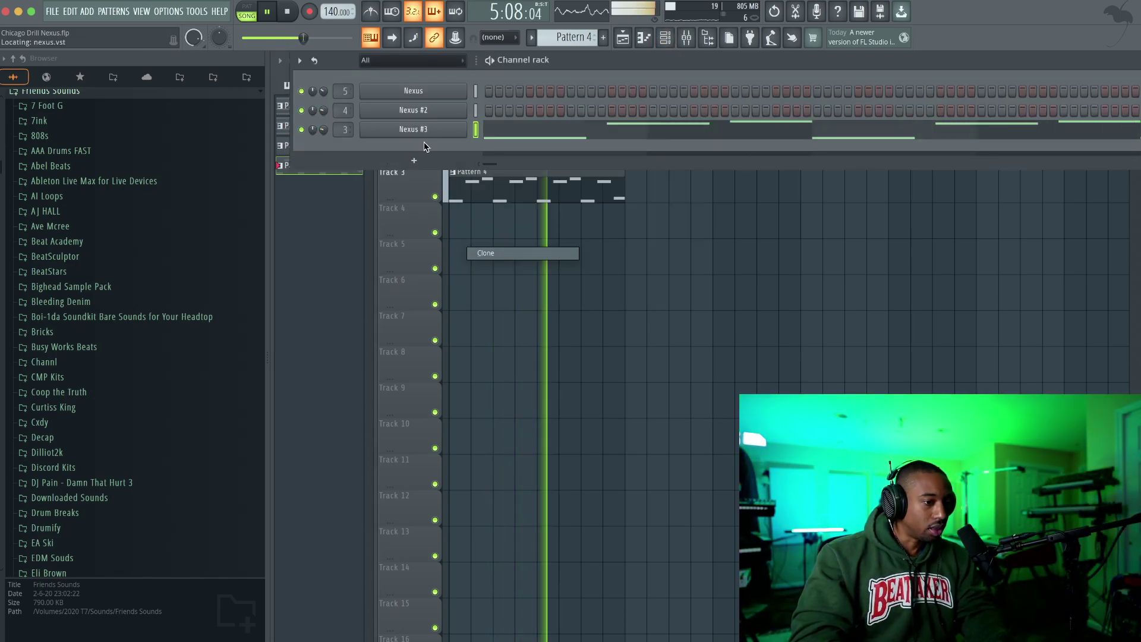
pyautogui.click(486, 252)
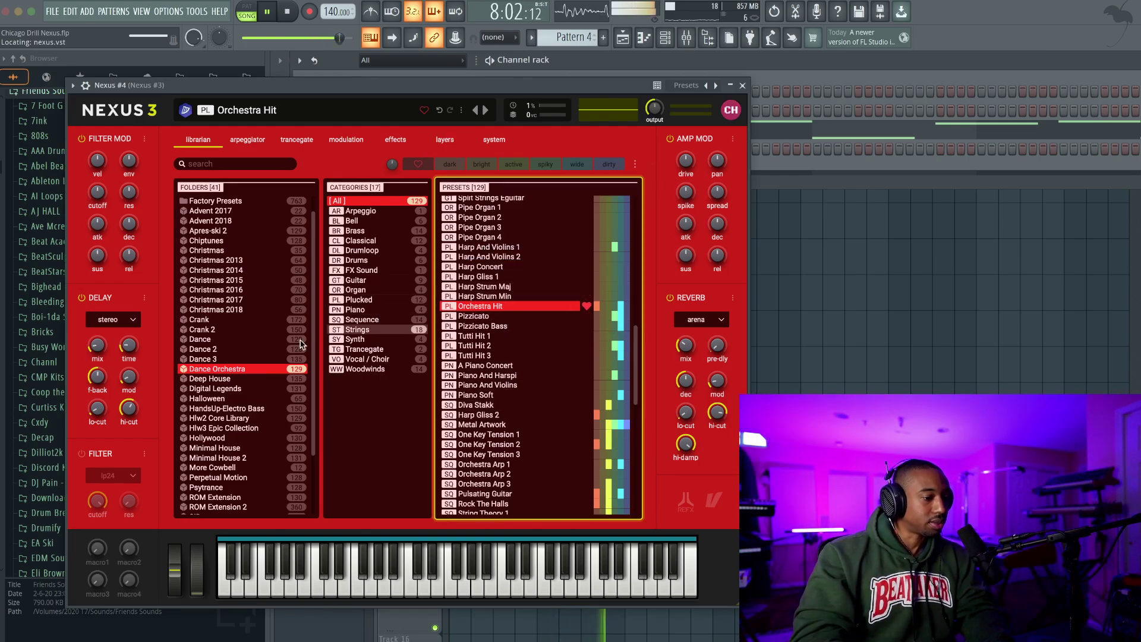
# - Load the Tutti Hit 2 preset from the Dance Orchestra folder in the cloned Nexus #4 and close the plugin
pyautogui.click(253, 369)
pyautogui.scroll(-2, 533, 367)
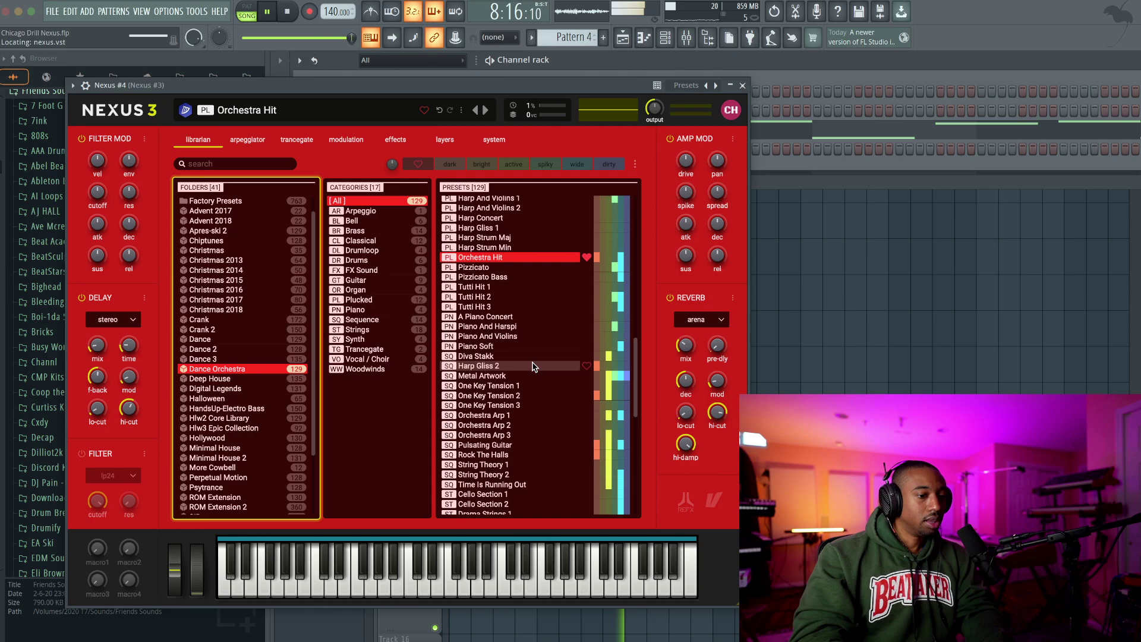
pyautogui.click(494, 297)
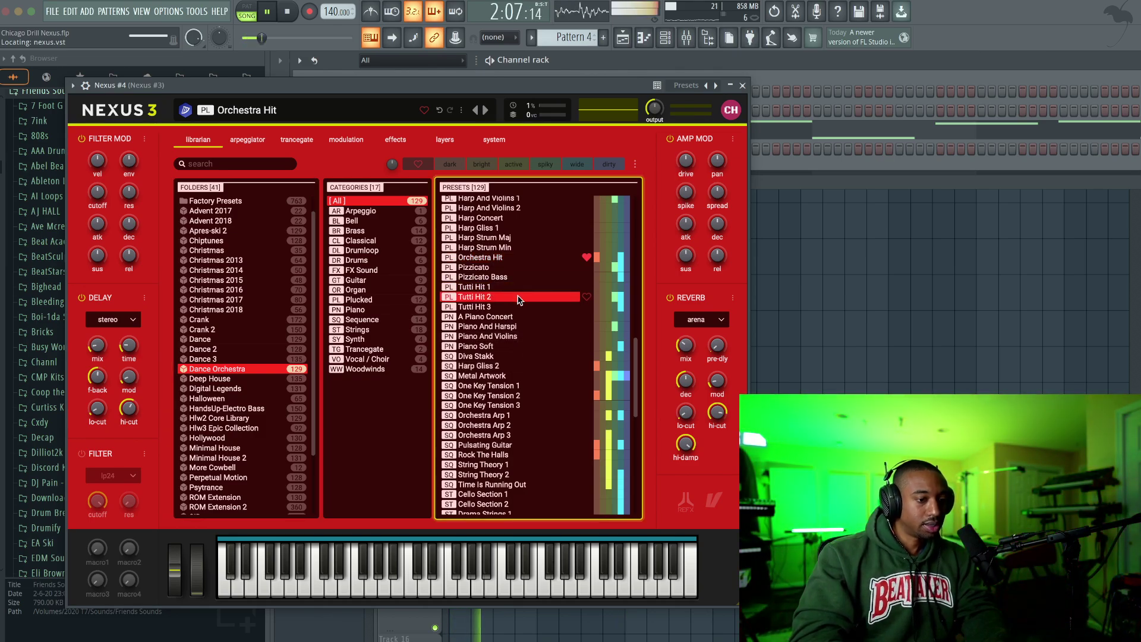
pyautogui.click(743, 85)
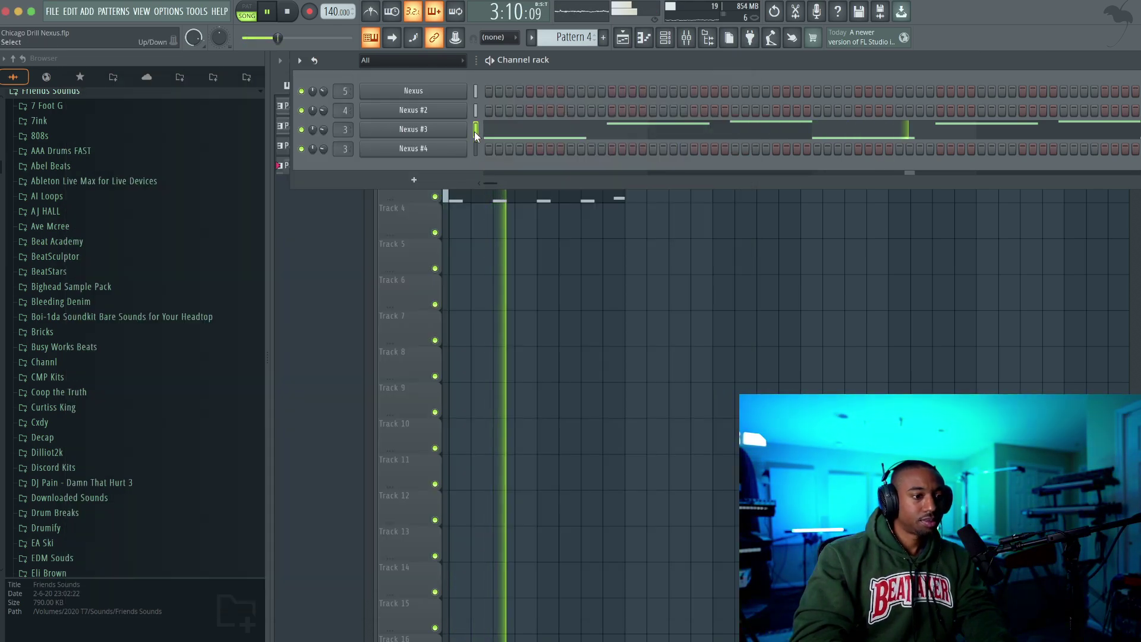
# - Paste the Nexus #3 notes into the Nexus #4 channel and save the project
pyautogui.click(475, 149)
pyautogui.hotkey('ctrl', 'v')
pyautogui.hotkey('ctrl', 's')
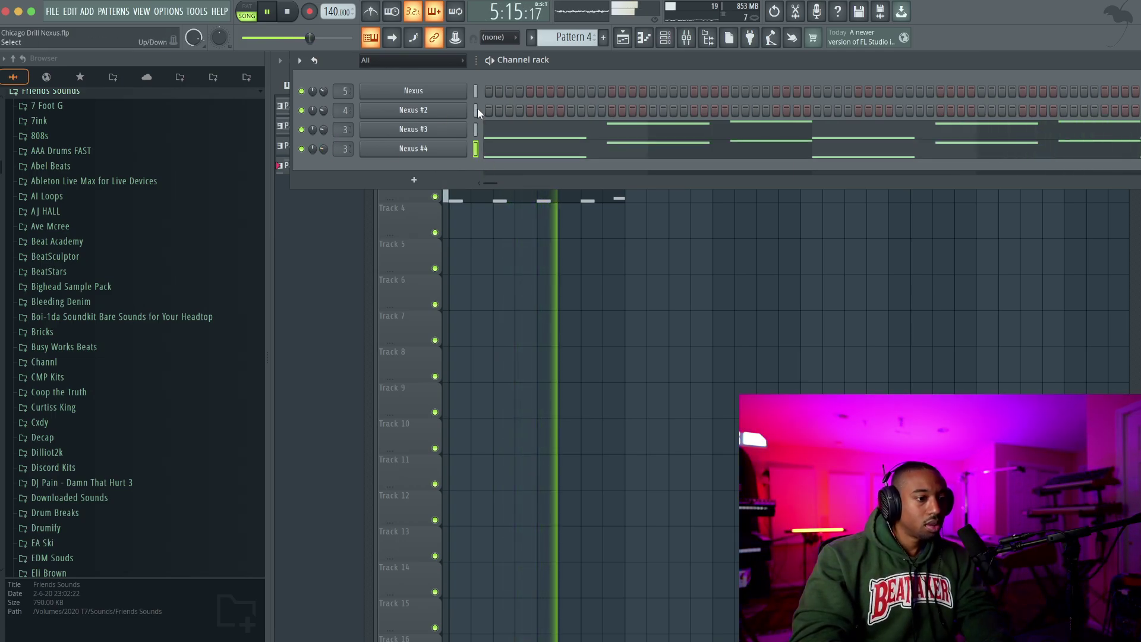
# - Open the arpeggiator of Nexus #2's After Midnight 1 preset and display layer 1's settings
pyautogui.click(459, 110)
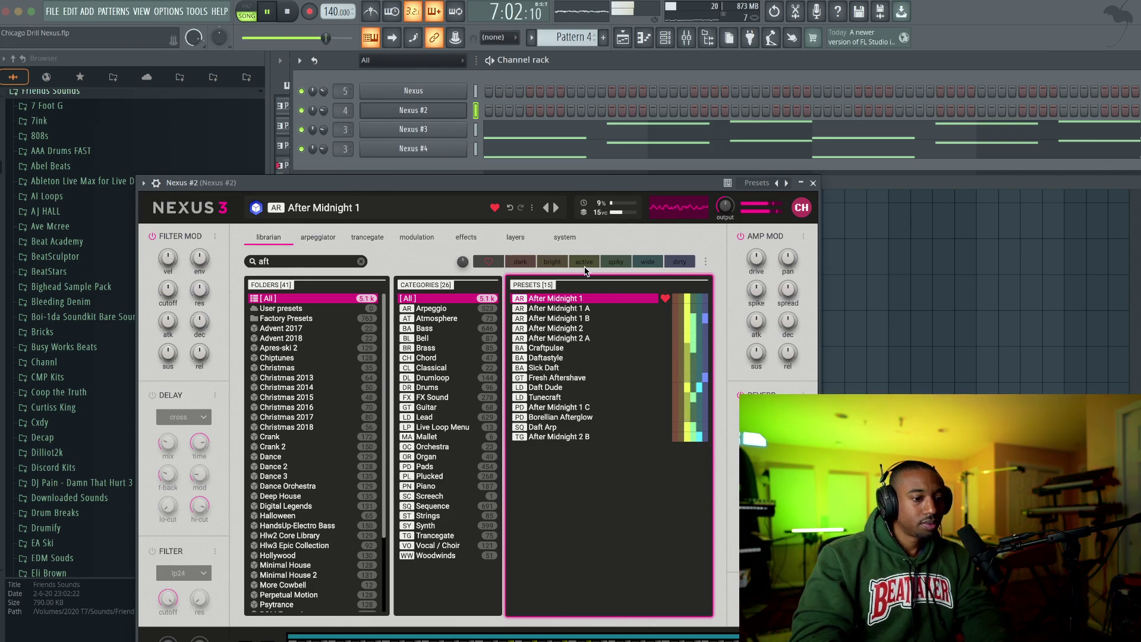
pyautogui.click(318, 237)
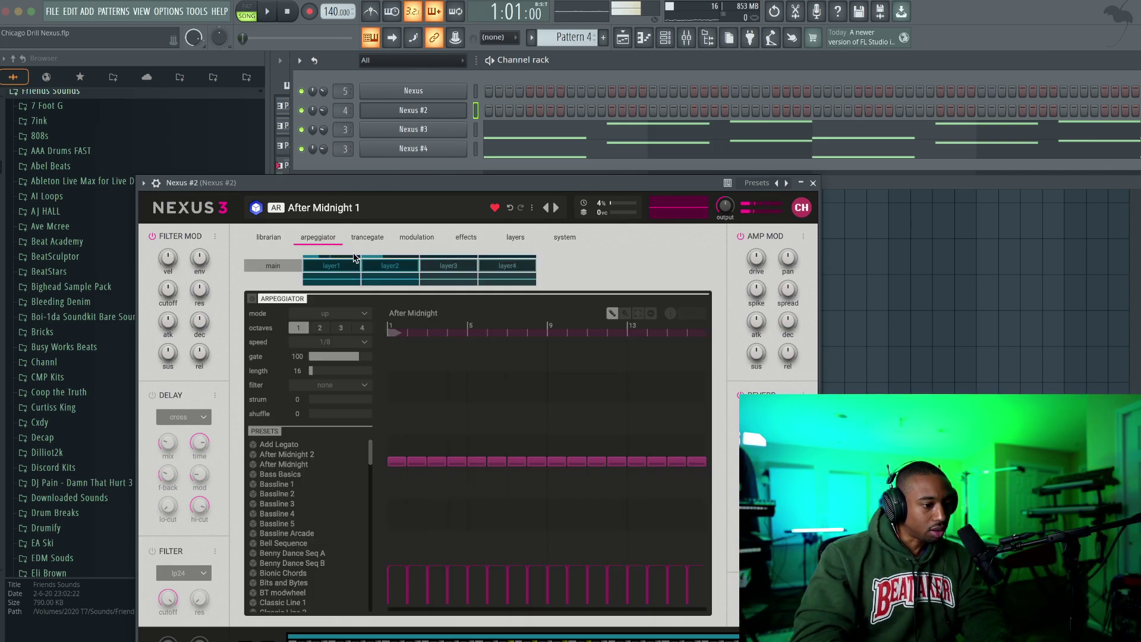
pyautogui.click(383, 267)
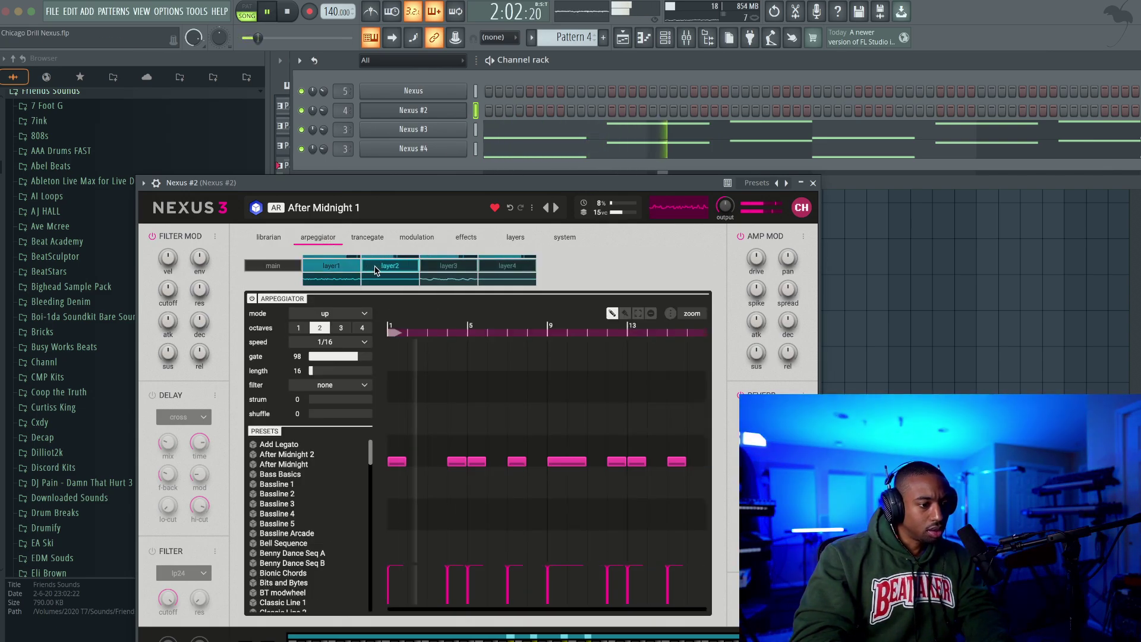
# - Try a 1/32 arpeggiator speed on layer 1 during playback, then return the speed to 1/16
pyautogui.press('space')
pyautogui.click(353, 343)
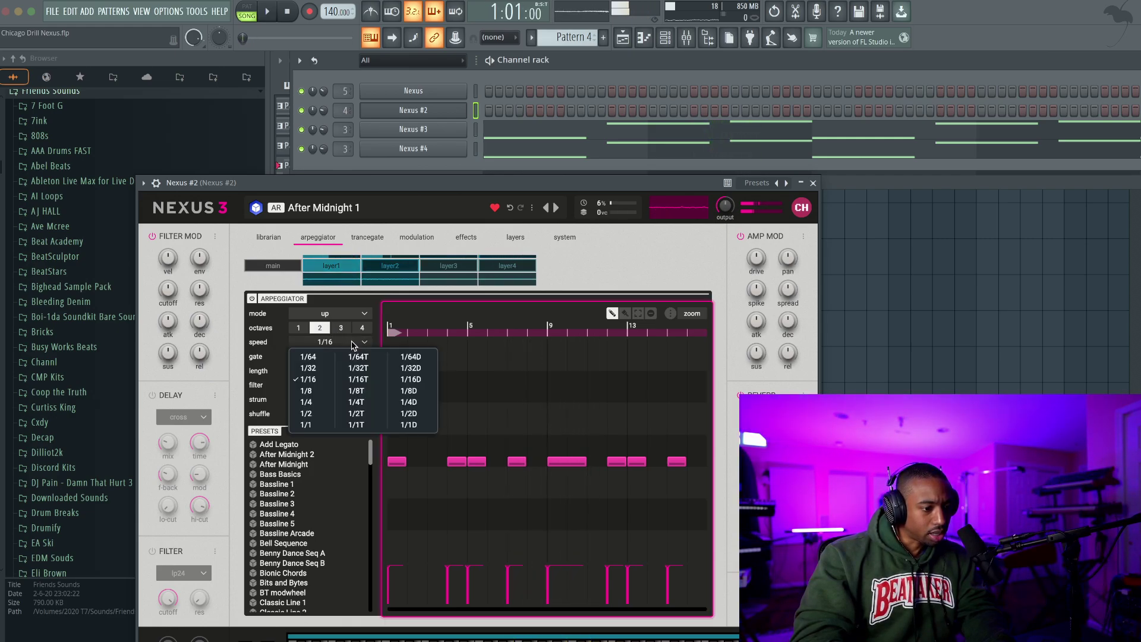
pyautogui.click(308, 368)
pyautogui.press('space')
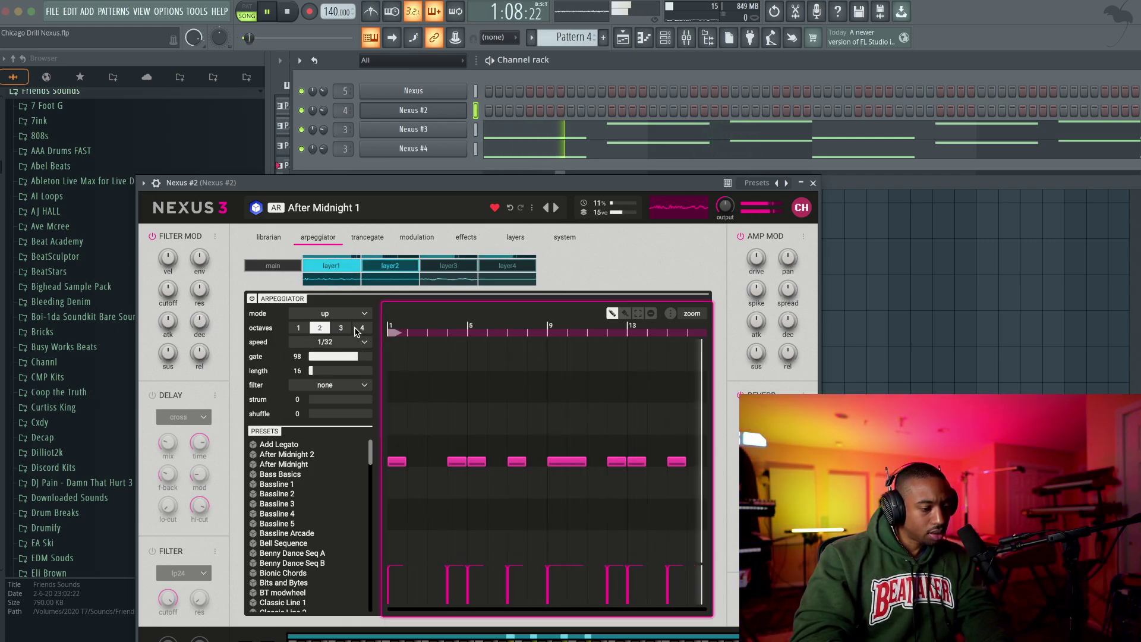
pyautogui.click(350, 342)
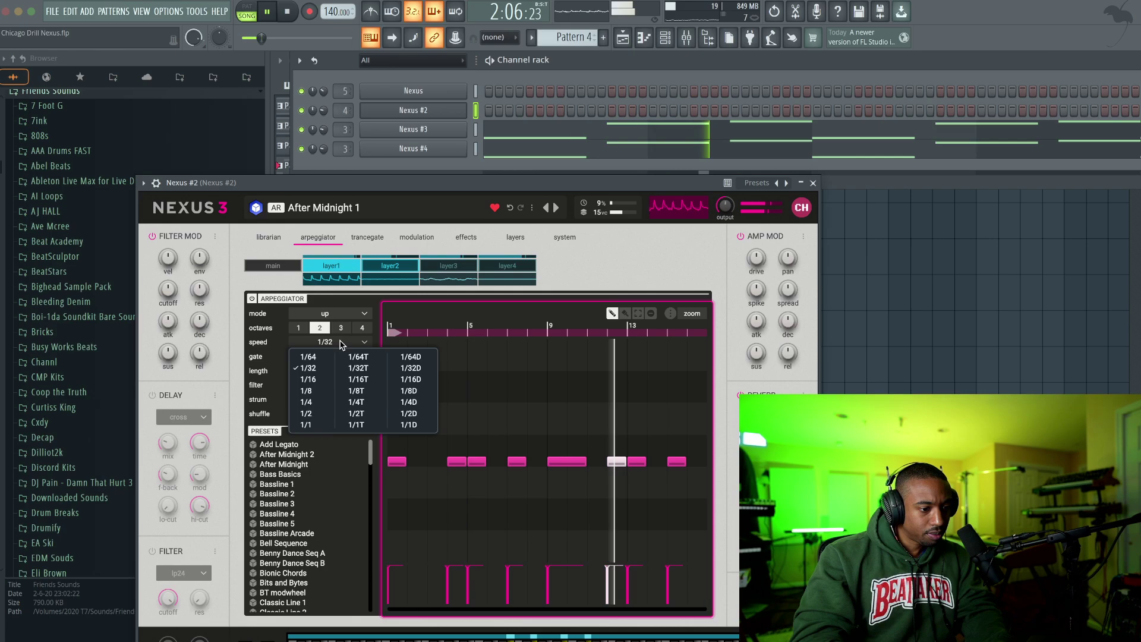
pyautogui.click(323, 380)
# - Try a 1/32 arpeggiator speed on layer 2 during playback, then return it to 1/16
pyautogui.click(395, 269)
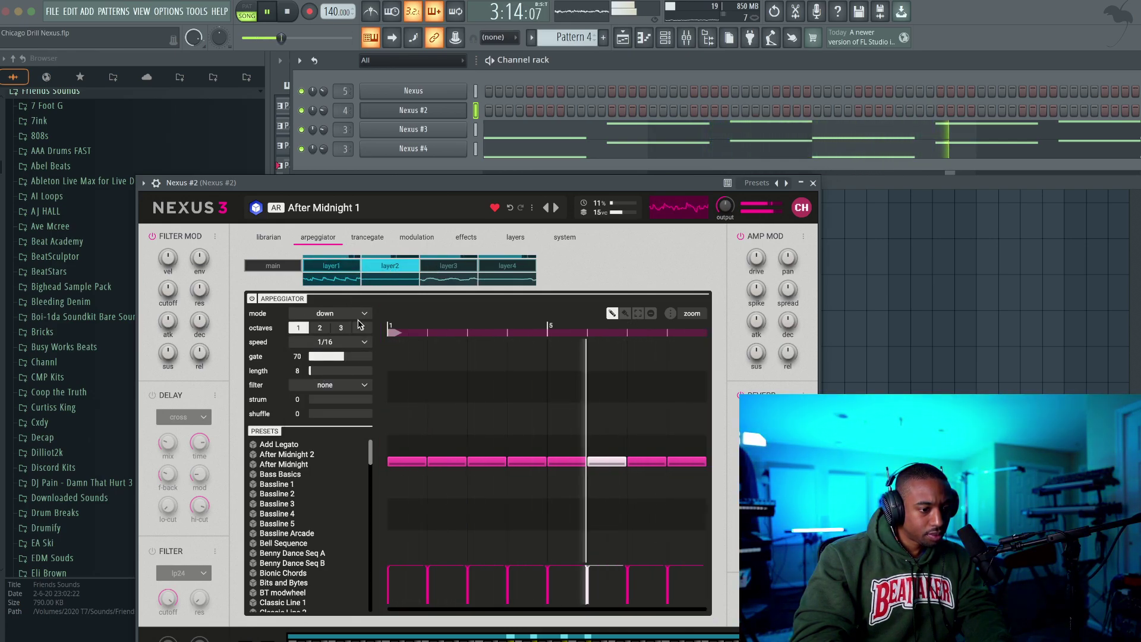
pyautogui.click(325, 342)
pyautogui.click(308, 367)
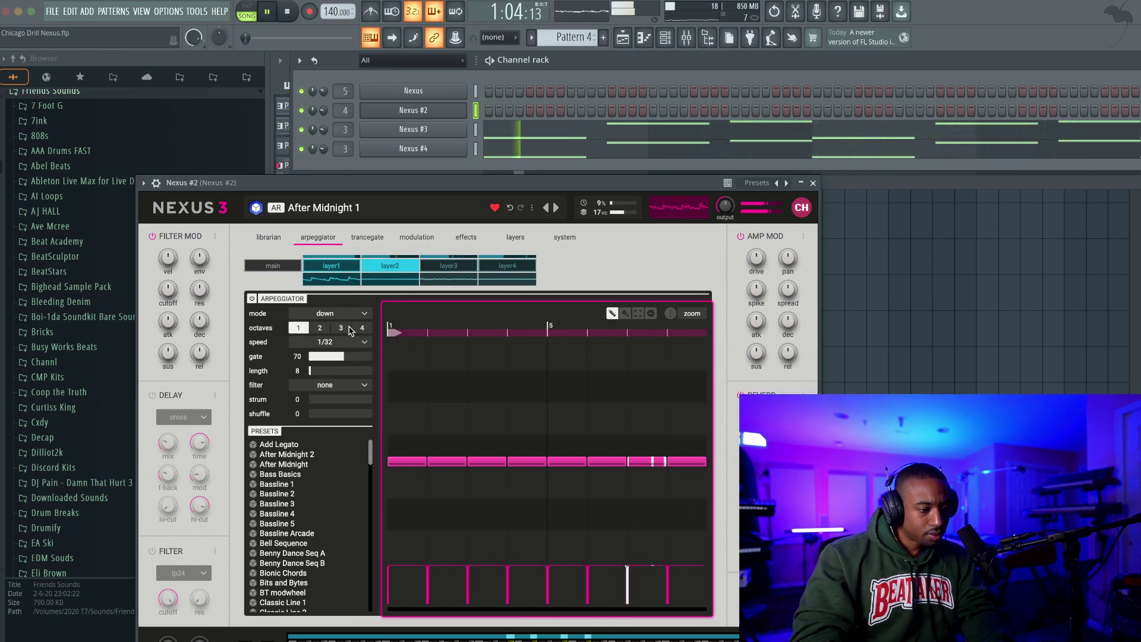
pyautogui.click(350, 342)
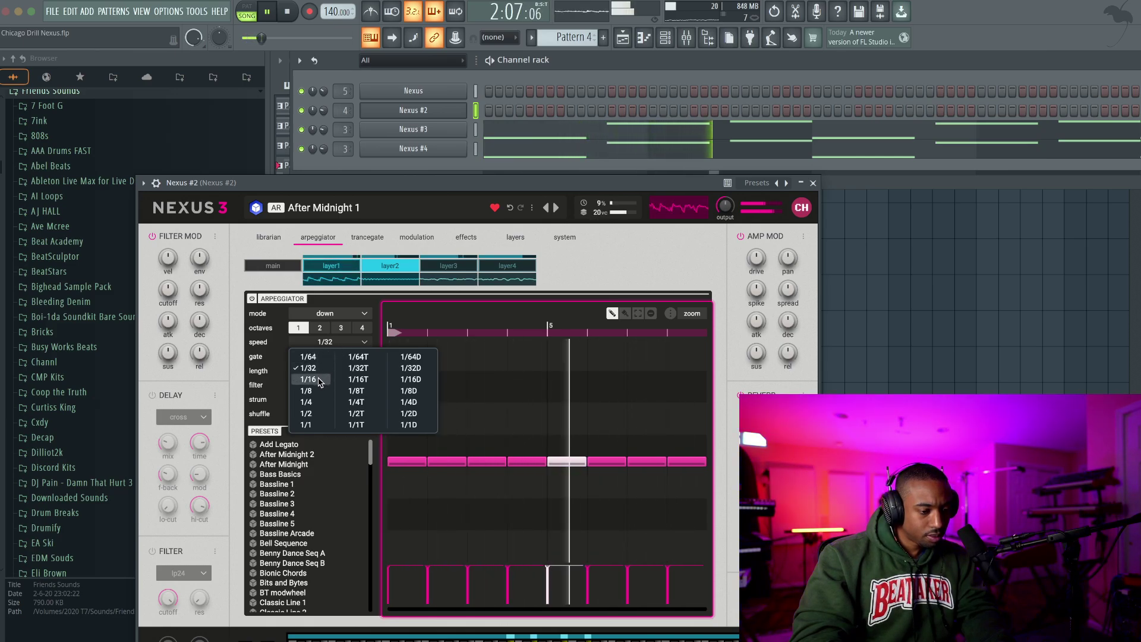
pyautogui.click(320, 381)
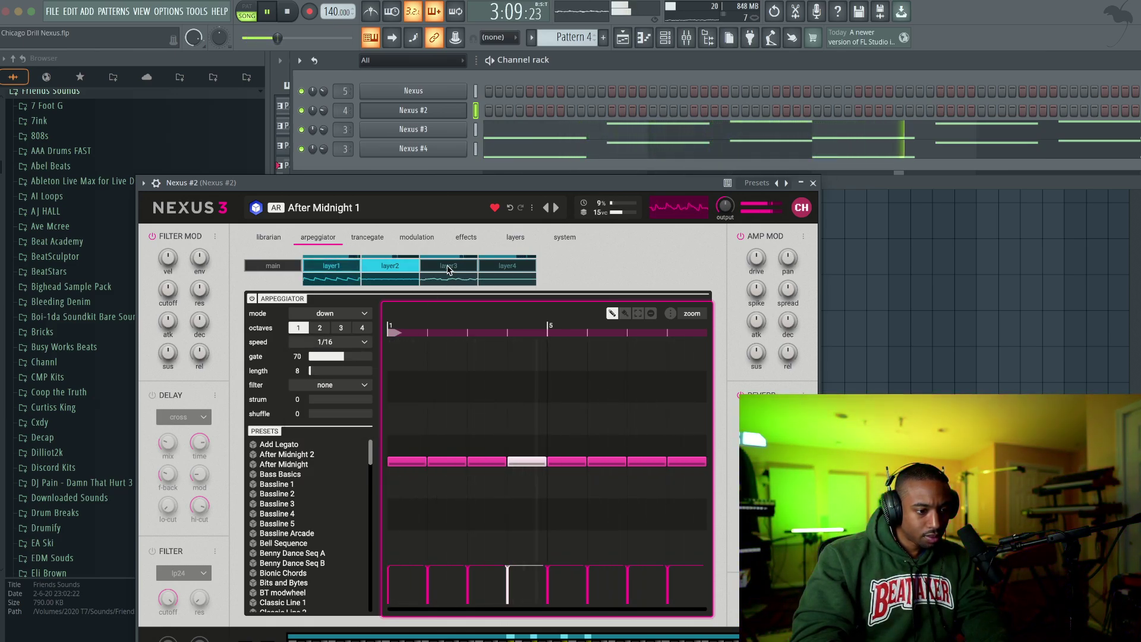
# - Examine the arpeggiator settings of the remaining layers of After Midnight 1, then compare them with layer 1
pyautogui.click(448, 268)
pyautogui.click(506, 269)
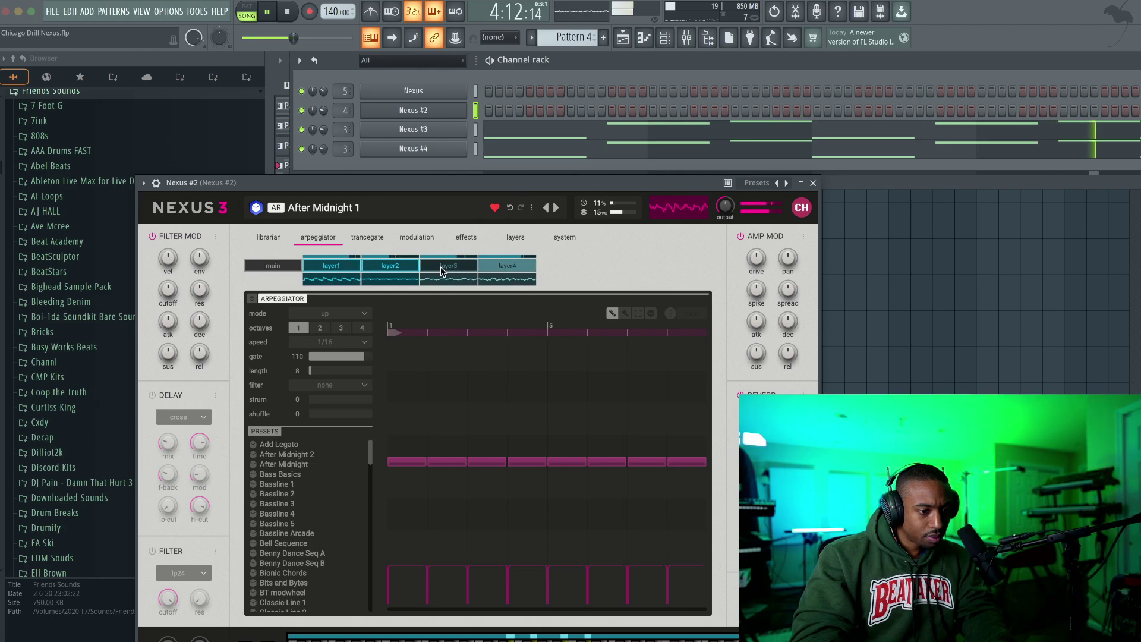
pyautogui.click(416, 267)
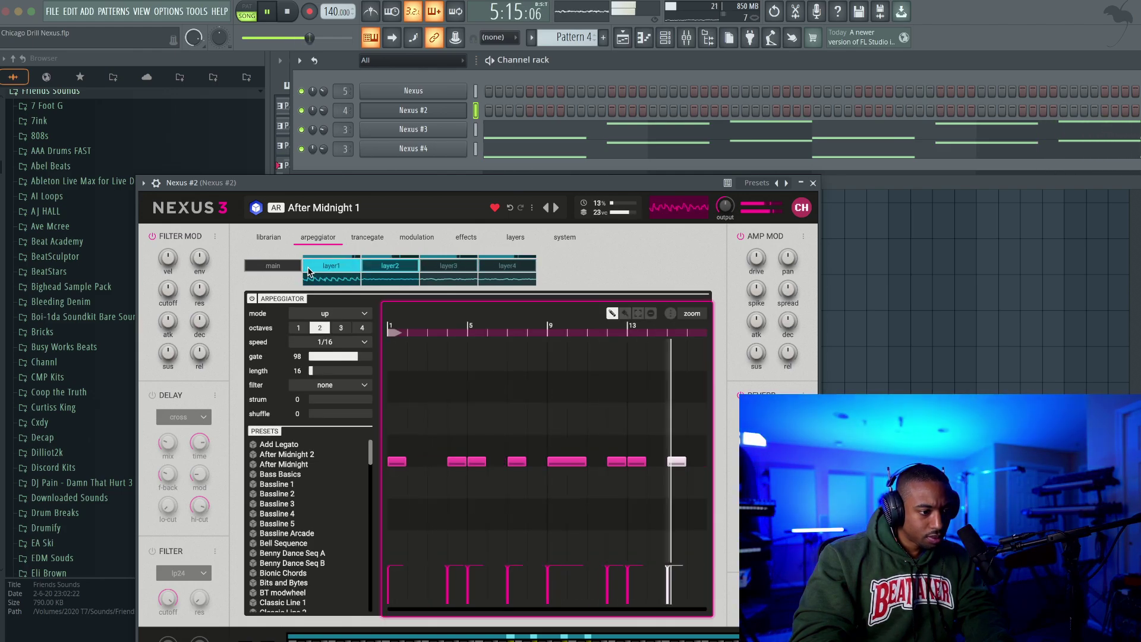
# - Return Nexus #2 from layer 1's arpeggiator to its preset library, then close the plugin and show the playlist
pyautogui.click(330, 268)
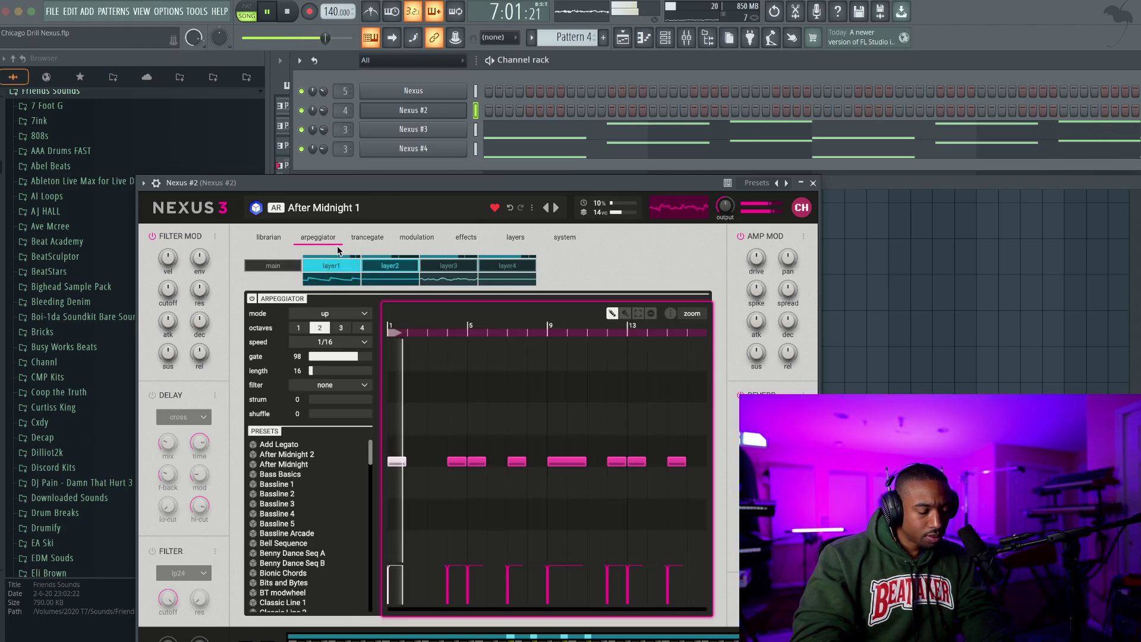
pyautogui.click(271, 240)
pyautogui.click(813, 182)
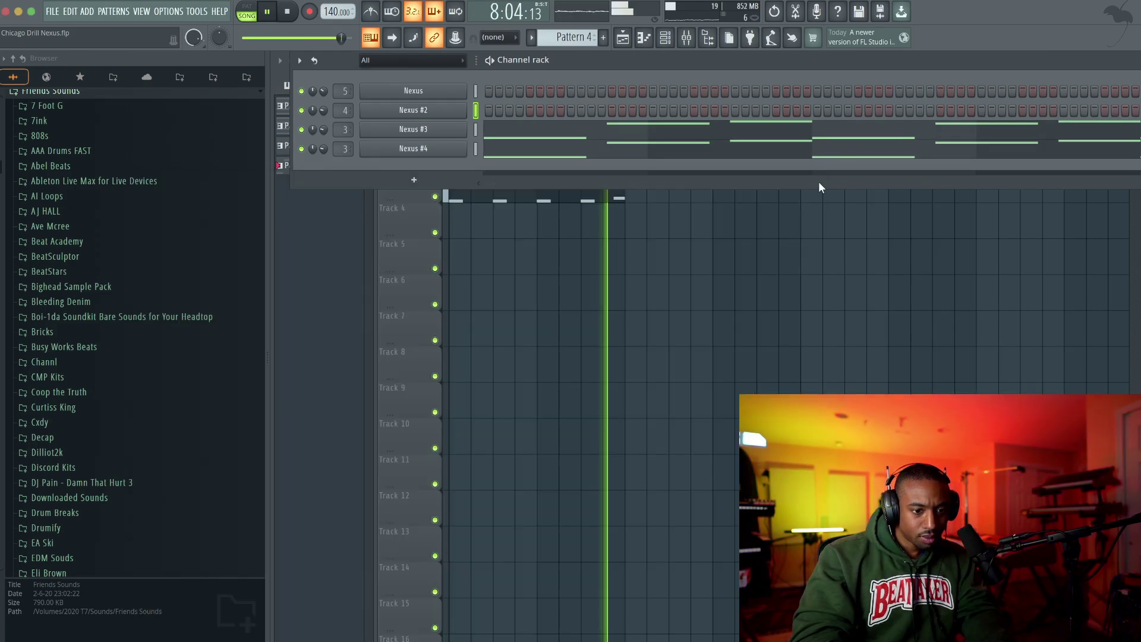
pyautogui.press('F6')
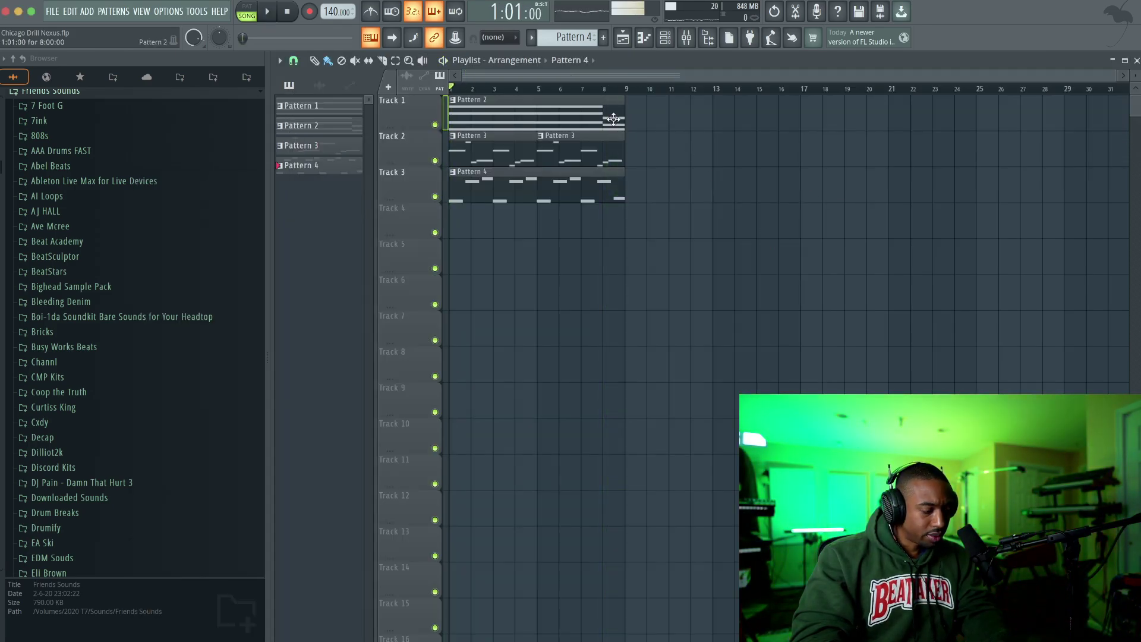
# - In Pattern 2's last chord, lower the top note to D6 and the C6 note to B5, playing the pattern to check
pyautogui.doubleClick(602, 107)
pyautogui.moveTo(473, 248); pyautogui.dragTo(646, 335)
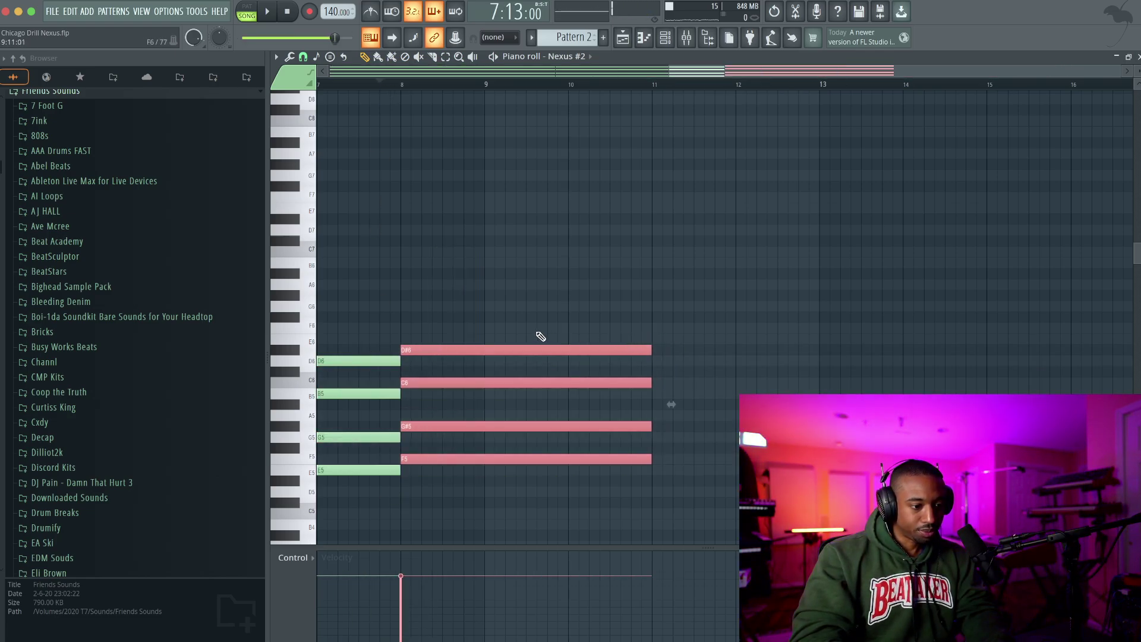
pyautogui.moveTo(535, 324); pyautogui.dragTo(520, 386)
pyautogui.hotkey('shift', 'Down')
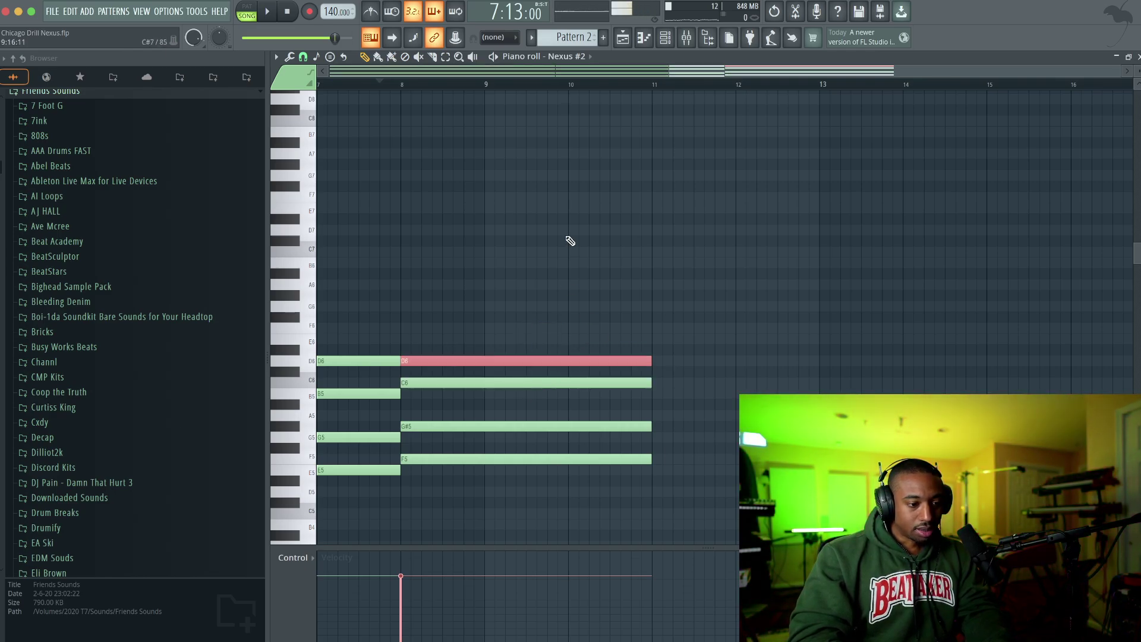
pyautogui.press('space')
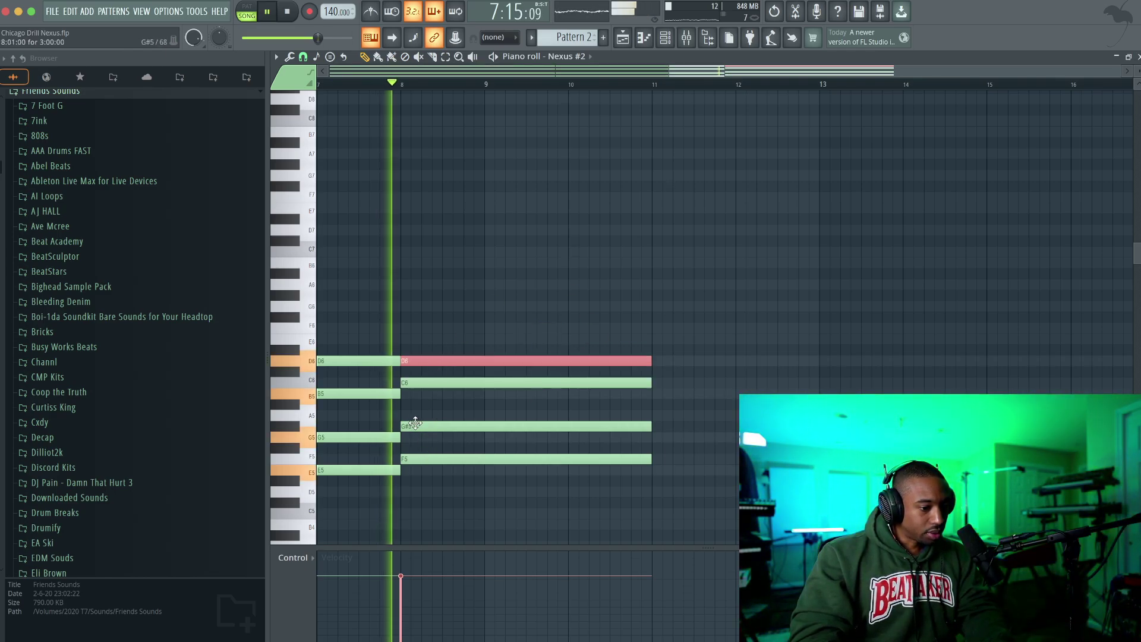
pyautogui.click(425, 397)
pyautogui.moveTo(421, 388); pyautogui.dragTo(420, 399)
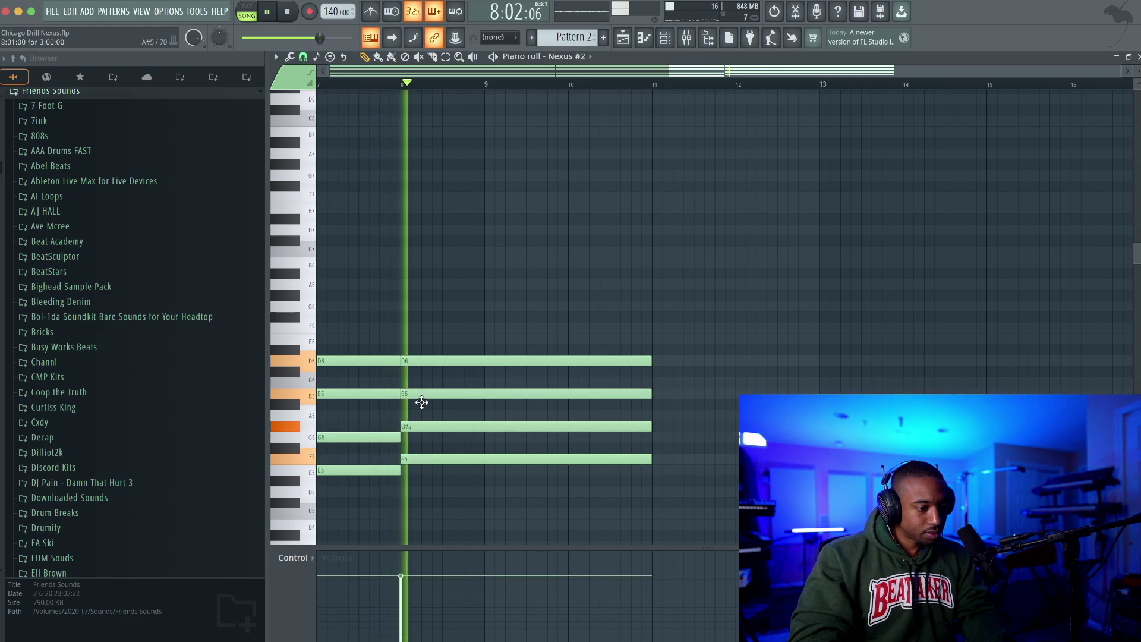
# - Shorten all notes of Pattern 2's last chord to end at bar 9, play the result and save the project
pyautogui.moveTo(660, 352); pyautogui.dragTo(551, 486)
pyautogui.press('space')
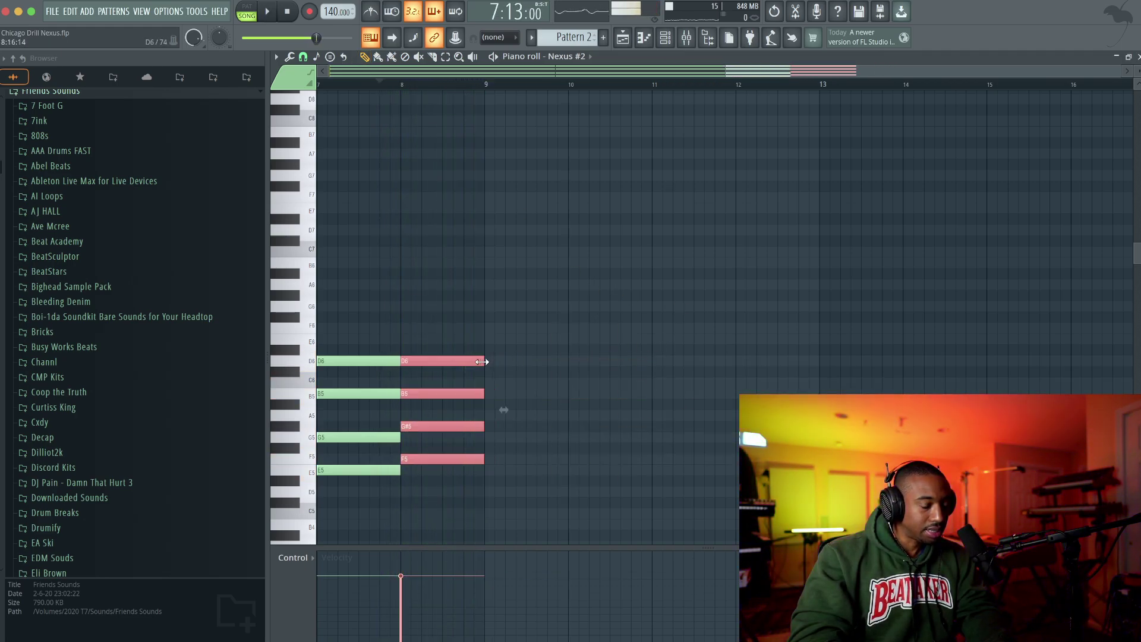
pyautogui.moveTo(466, 318); pyautogui.dragTo(434, 459)
pyautogui.press('space')
pyautogui.click(452, 486)
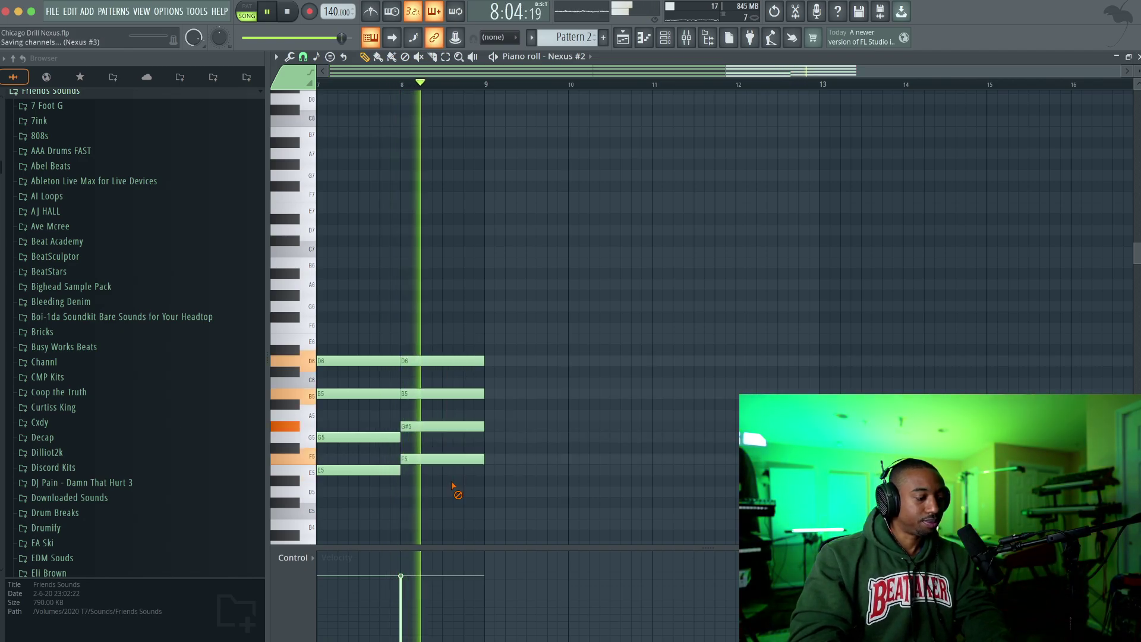
pyautogui.press('F5')
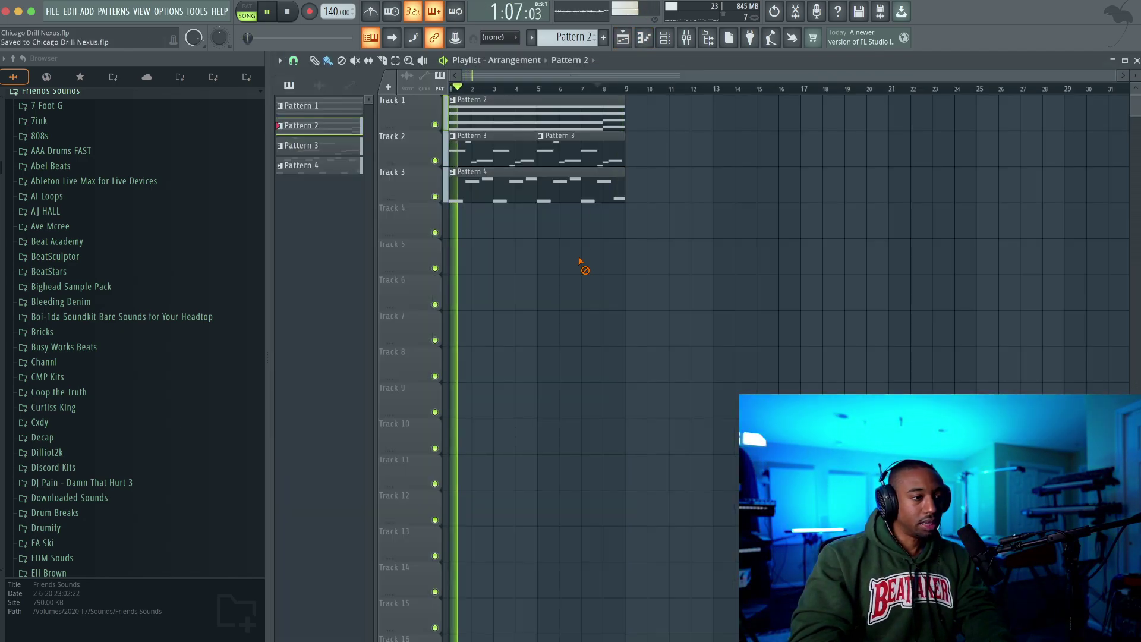
# - Show the channel rack and add a new empty pattern after Pattern 4
pyautogui.click(673, 34)
pyautogui.scroll(-1, 566, 37)
pyautogui.hotkey('ctrl', 's')
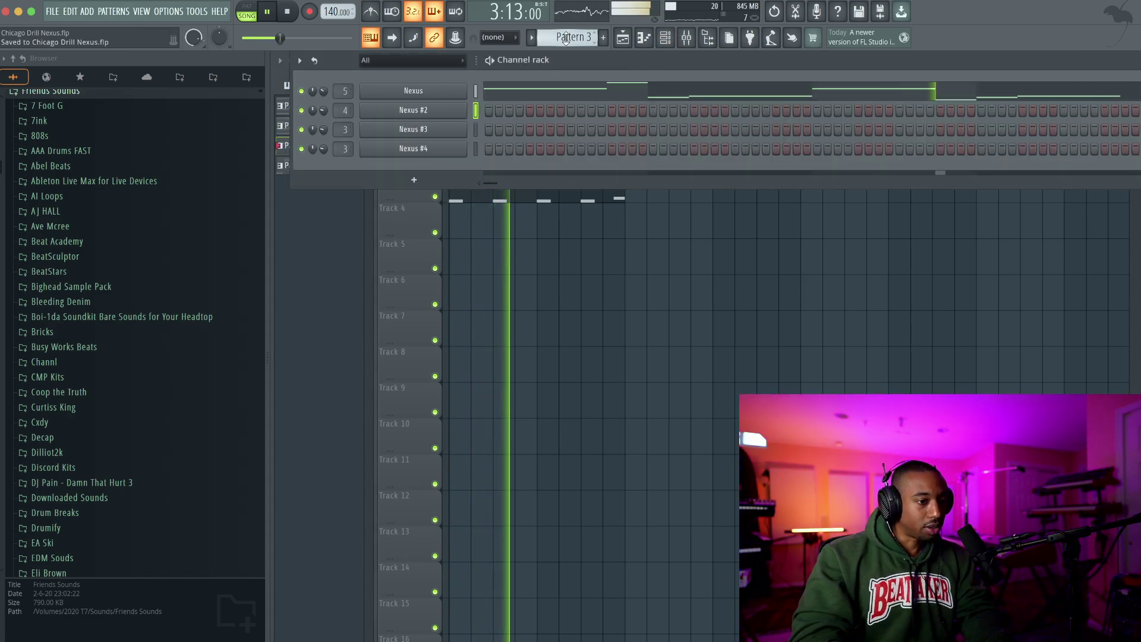
pyautogui.click(565, 37)
pyautogui.click(659, 53)
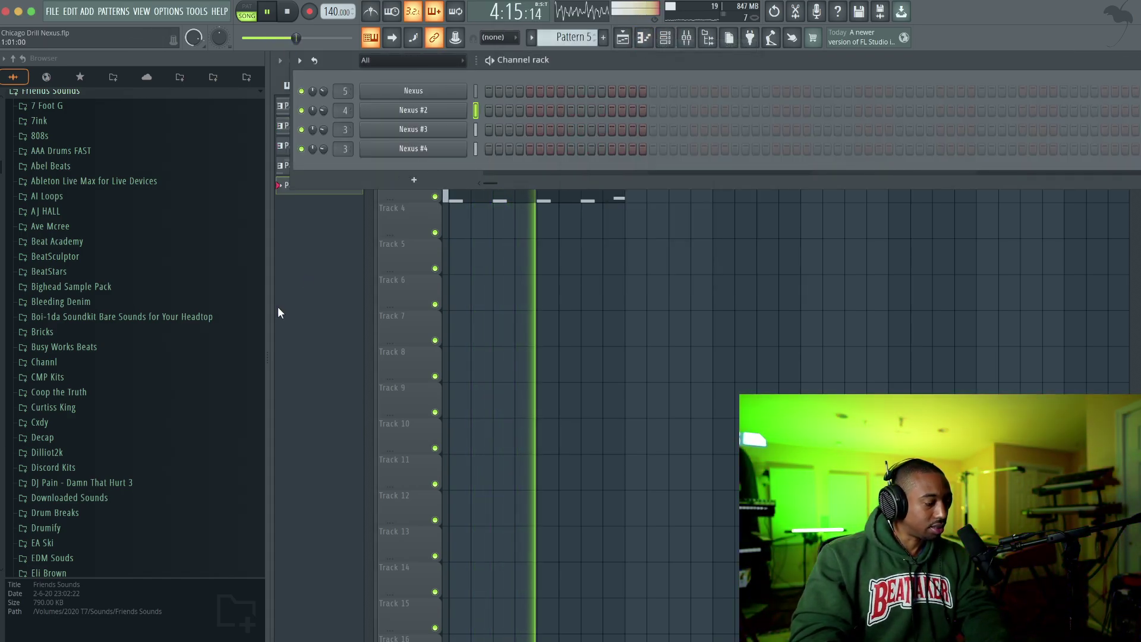
pyautogui.scroll(3, 101, 293)
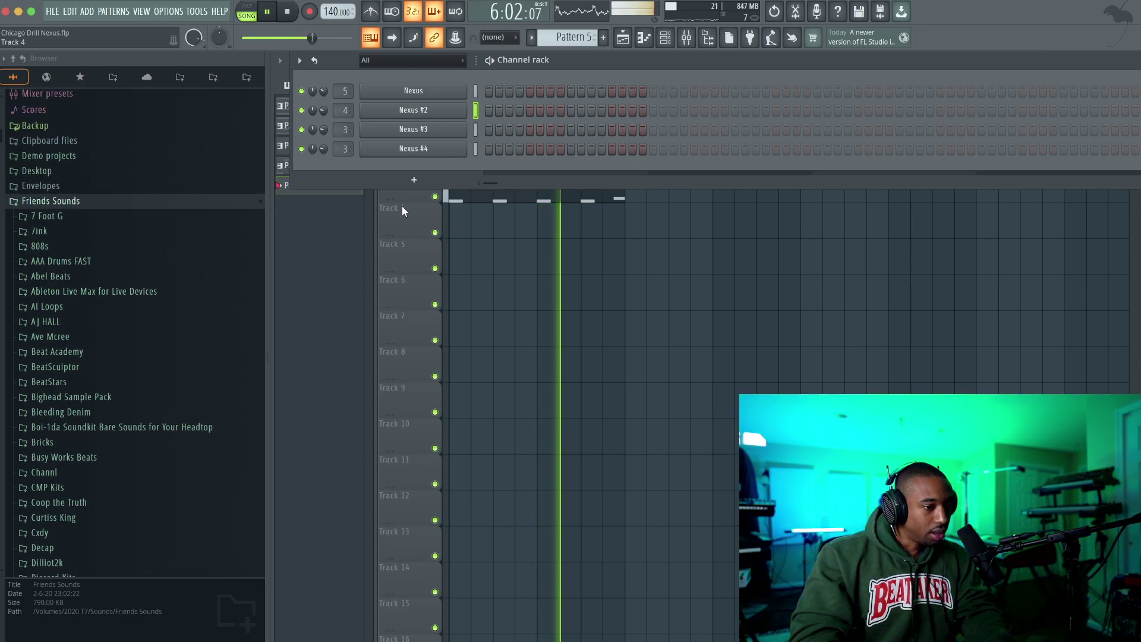
# - Stop playback and add another Nexus instrument to the channel rack, moving its window clear of the existing channels
pyautogui.press('space')
pyautogui.click(415, 179)
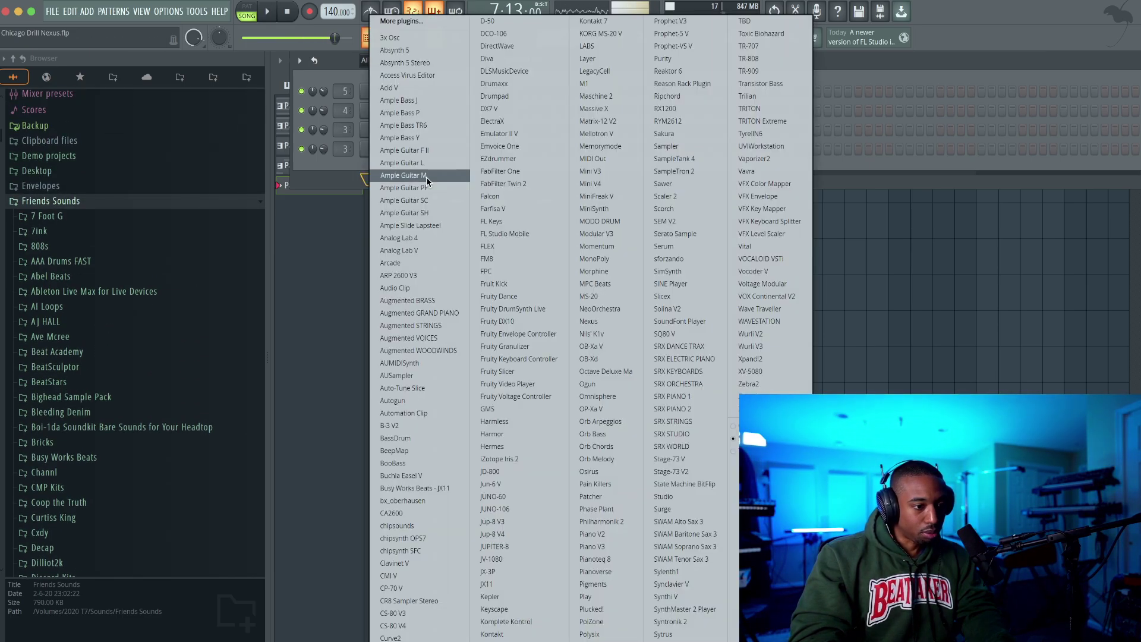
pyautogui.click(606, 321)
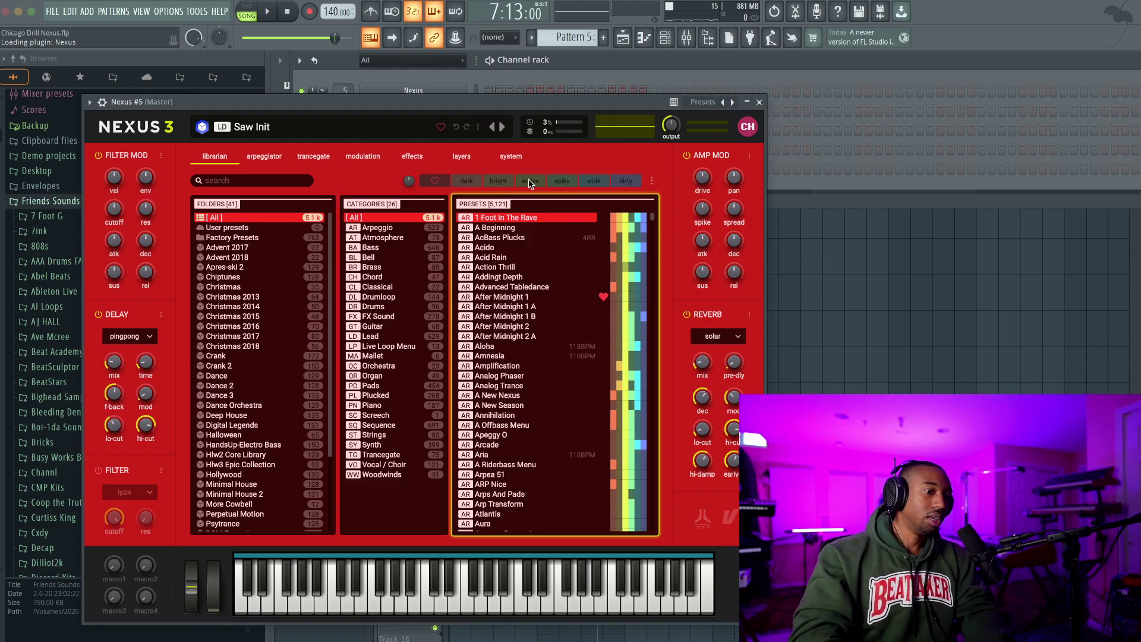
pyautogui.moveTo(501, 102); pyautogui.dragTo(561, 137)
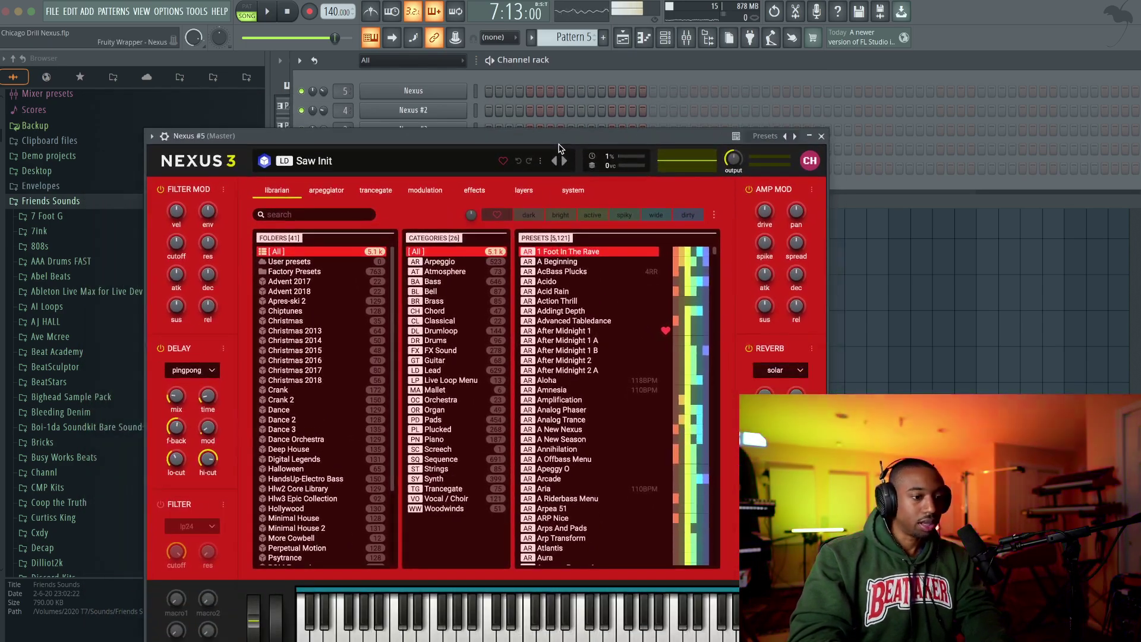
# - Browse the Woodwinds and Orchestra presets of the Hlw2 Core Library in Nexus #5
pyautogui.scroll(-2, 315, 452)
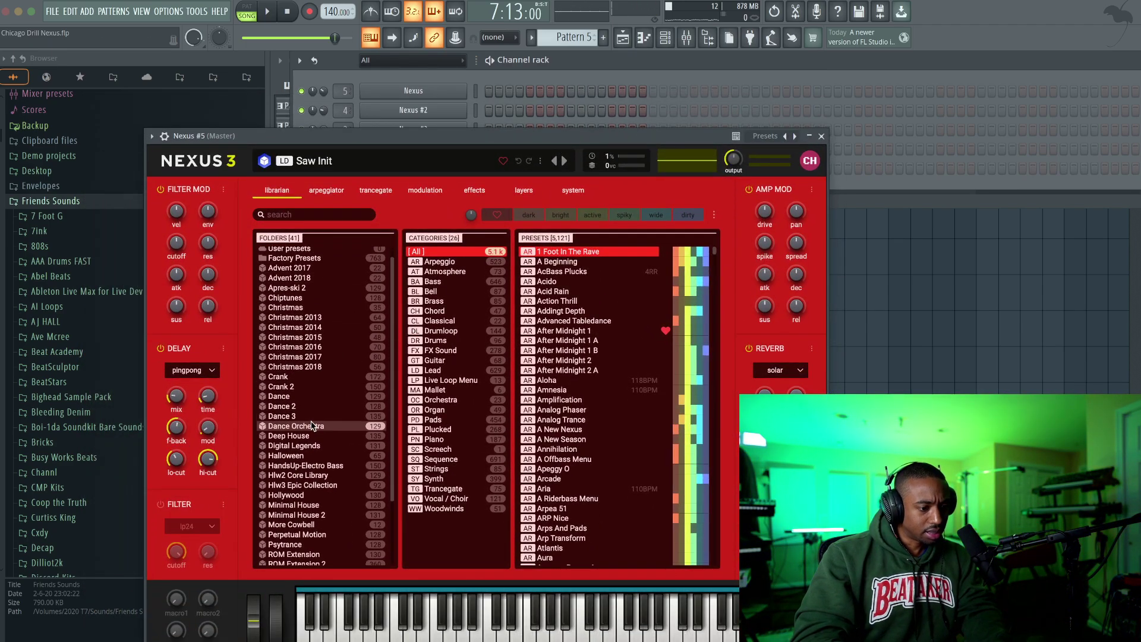
pyautogui.click(315, 453)
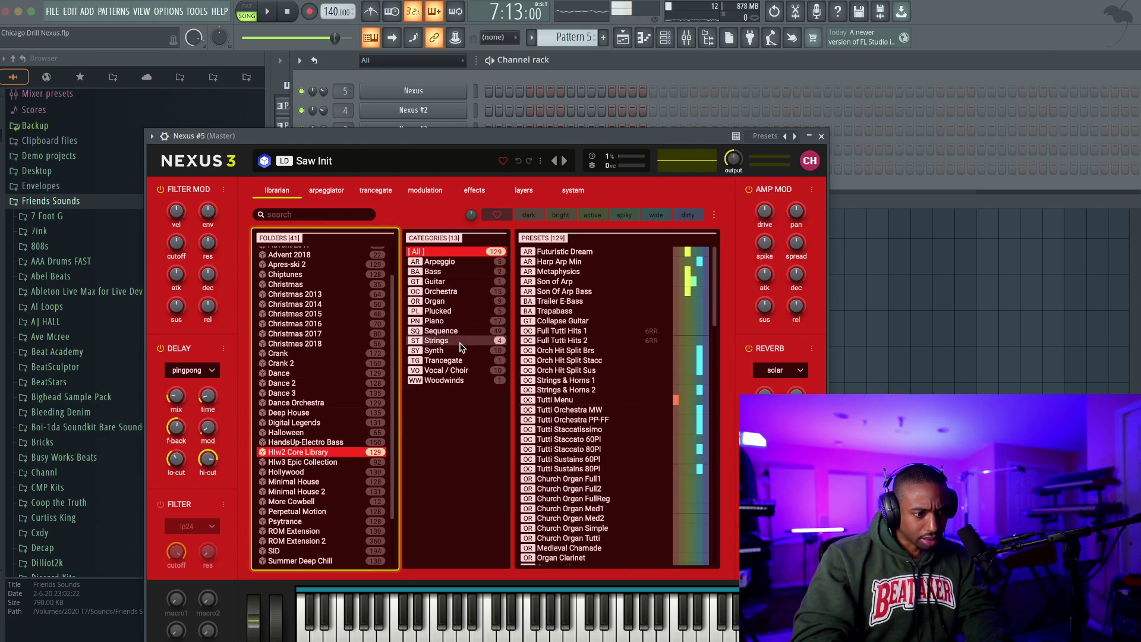
pyautogui.click(452, 380)
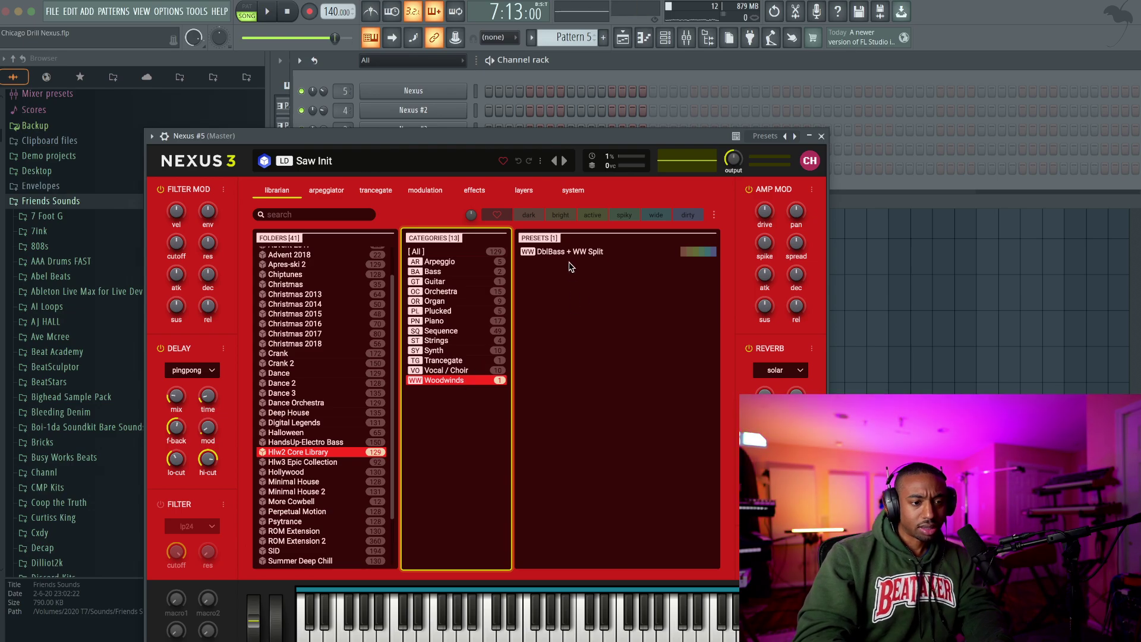
pyautogui.click(461, 293)
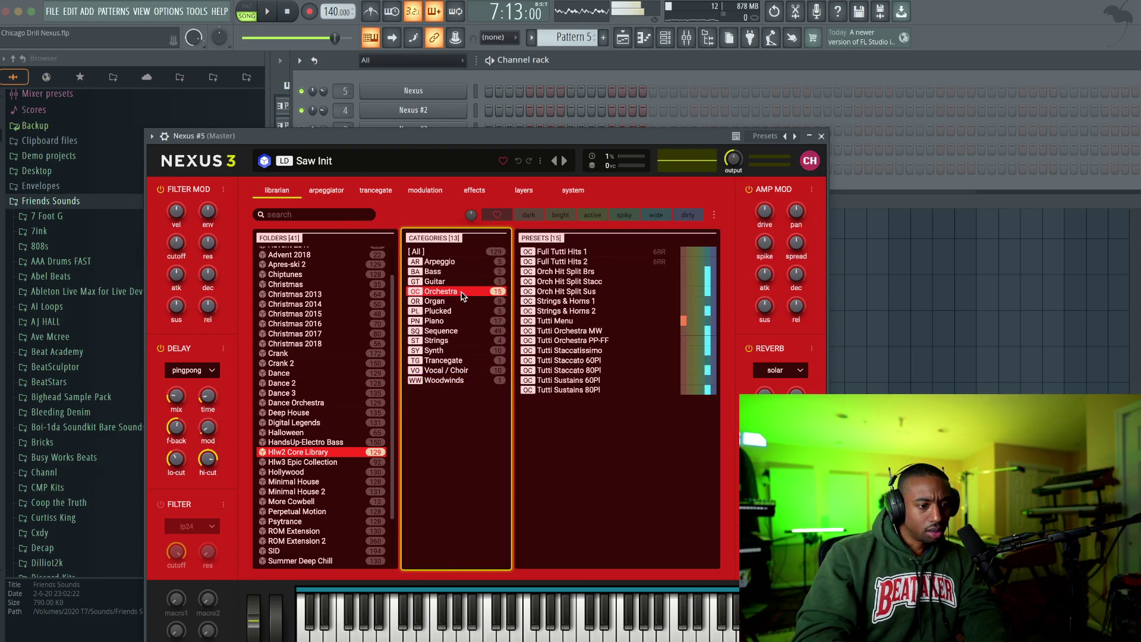
# - Audition Brass presets of the Hlw3 Epic Collection in Nexus #5, including Bigband Stacc and Hip Hop Brass, then close the plugin window
pyautogui.click(331, 463)
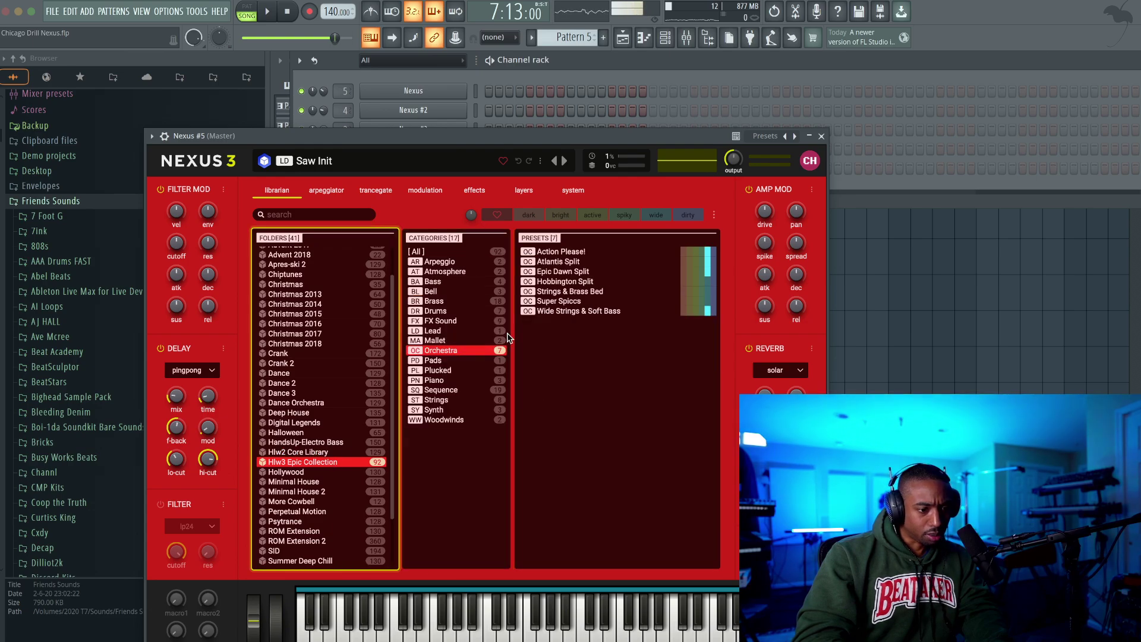
pyautogui.click(469, 301)
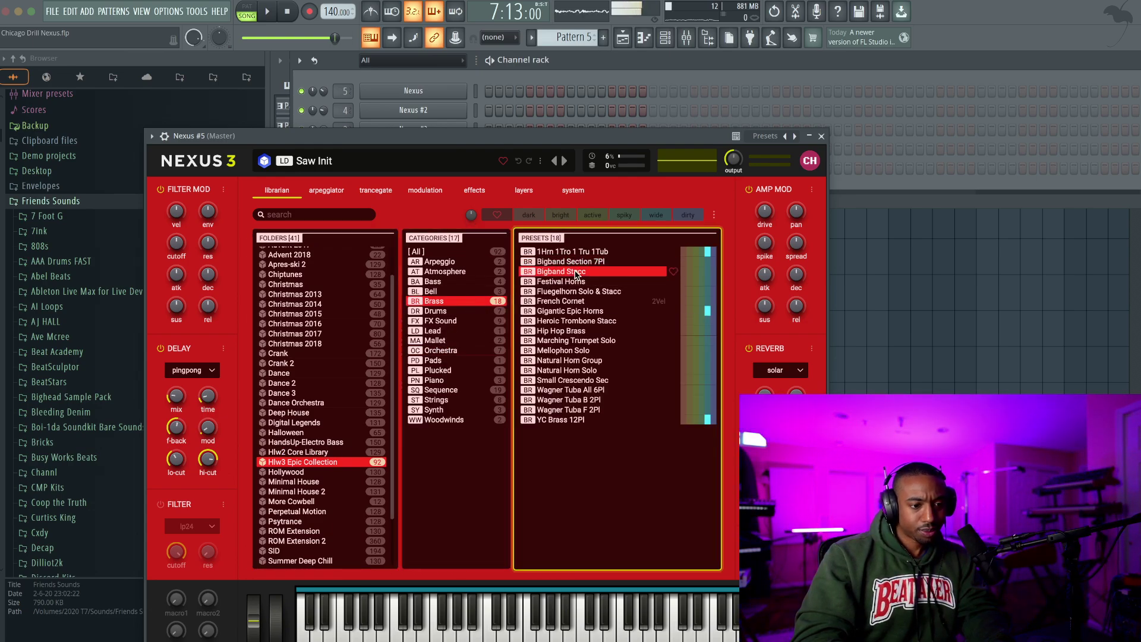
pyautogui.press('Down')
pyautogui.press('Down')
pyautogui.press('Down')
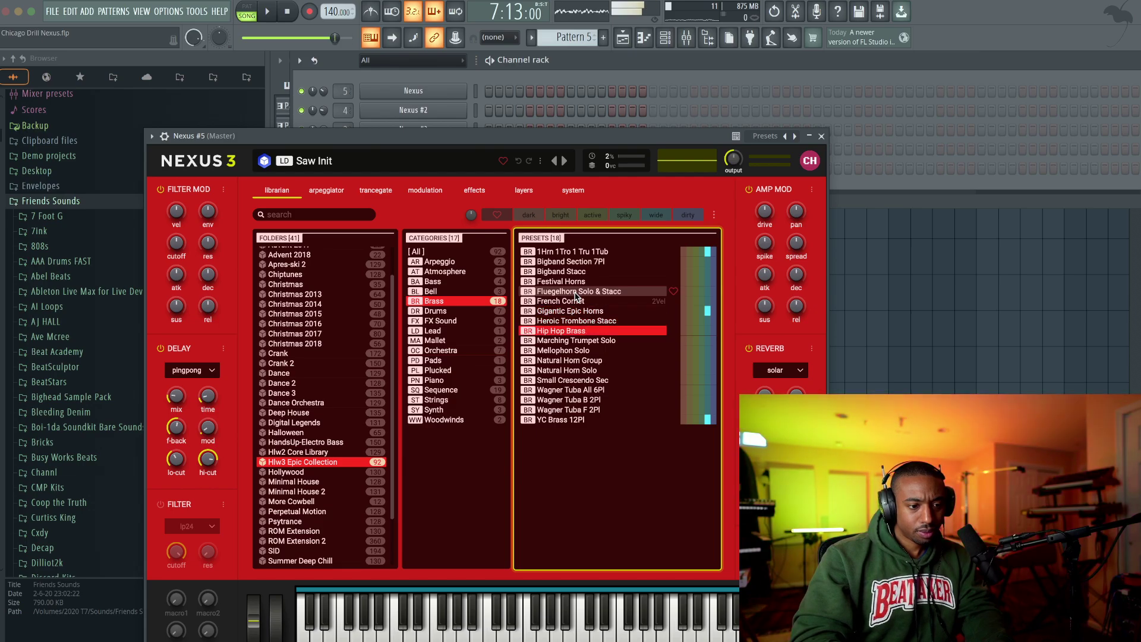
pyautogui.click(673, 311)
pyautogui.click(821, 136)
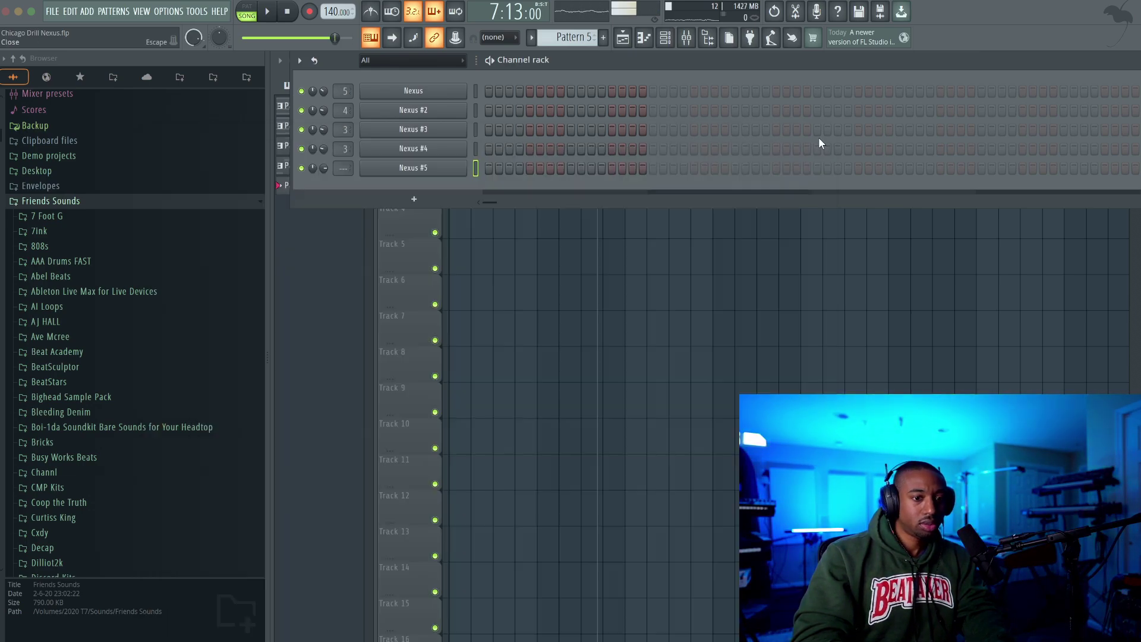
# - Route the Nexus #5 channel to mixer track 6 and keep Pattern 5 selected
pyautogui.press('F9')
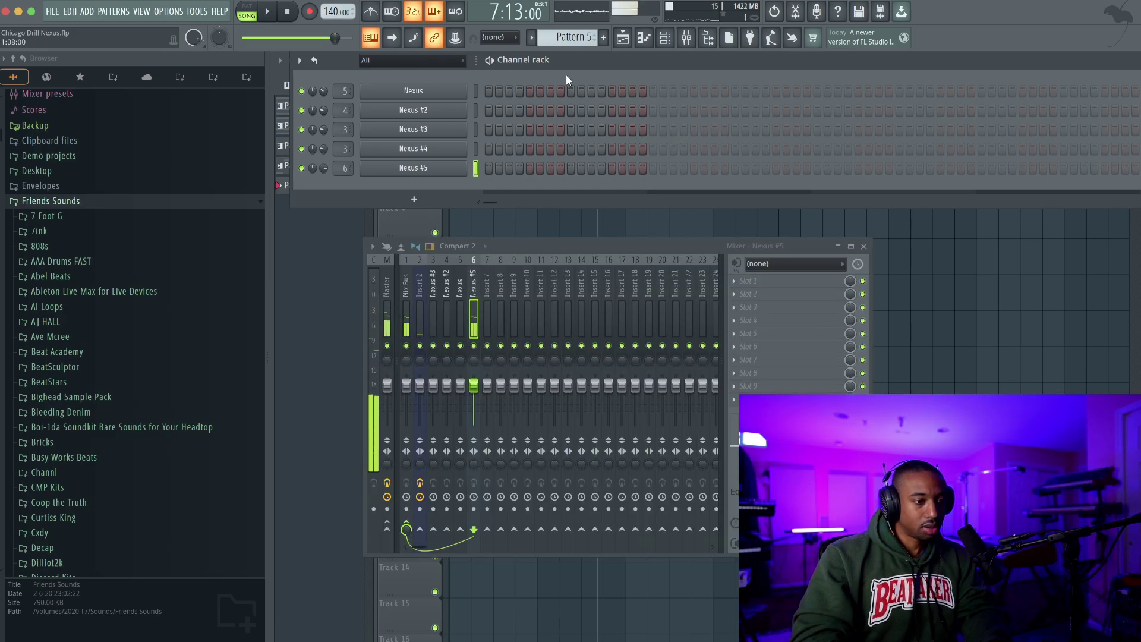
pyautogui.scroll(2, 579, 34)
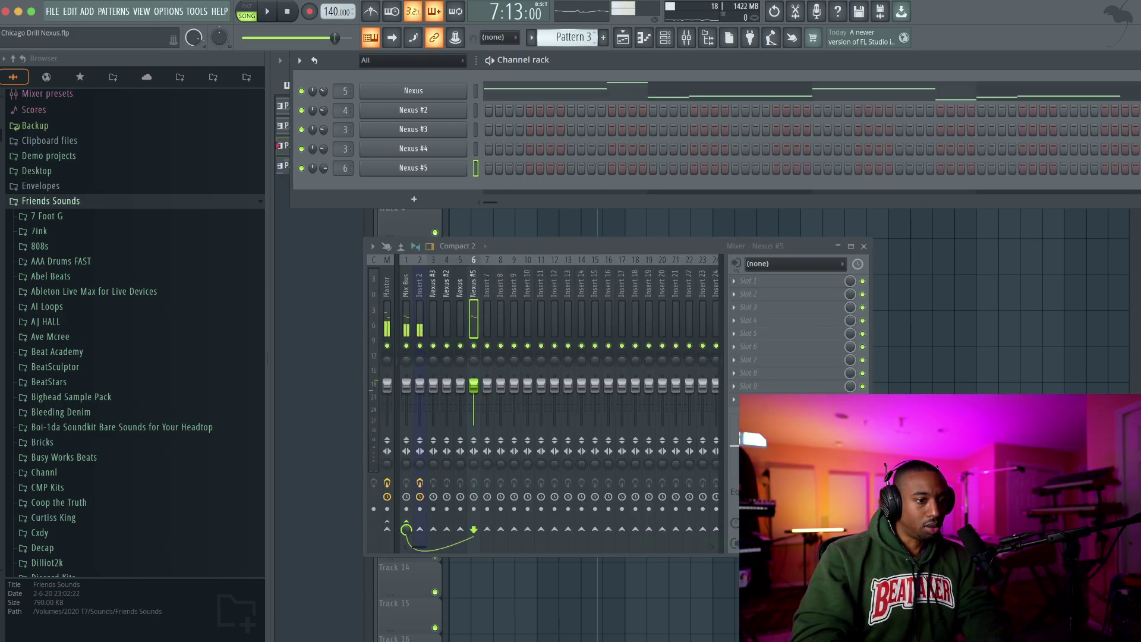
pyautogui.scroll(-2, 580, 34)
# - Open Nexus #5's piano roll in Pattern 5 and place a one-bar E4 note at bar 1
pyautogui.rightClick(464, 161)
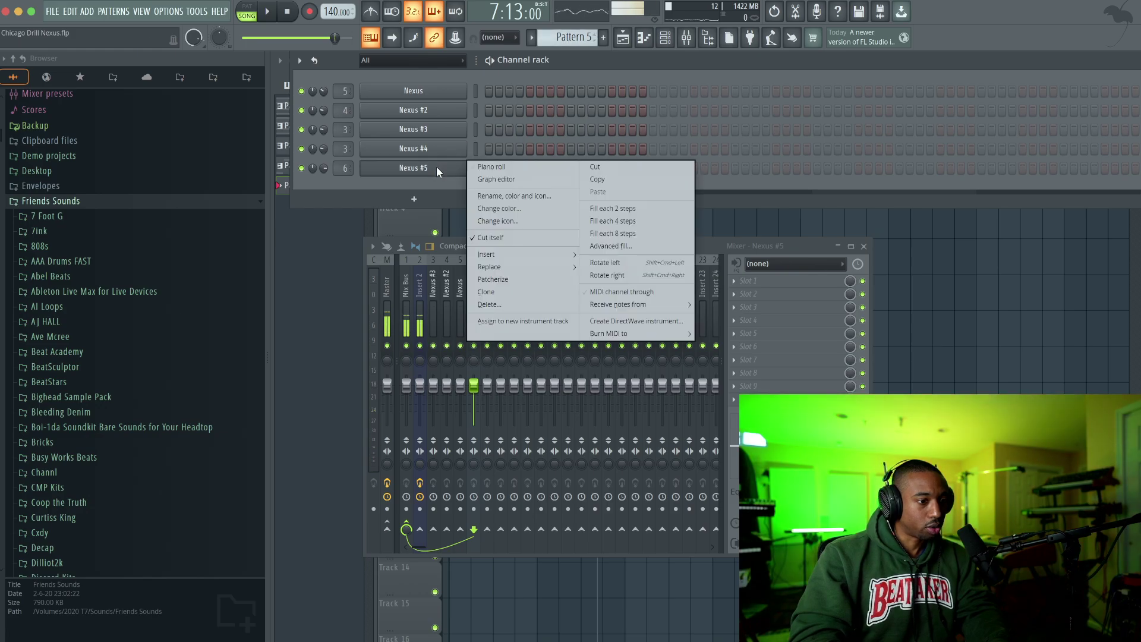
pyautogui.click(501, 167)
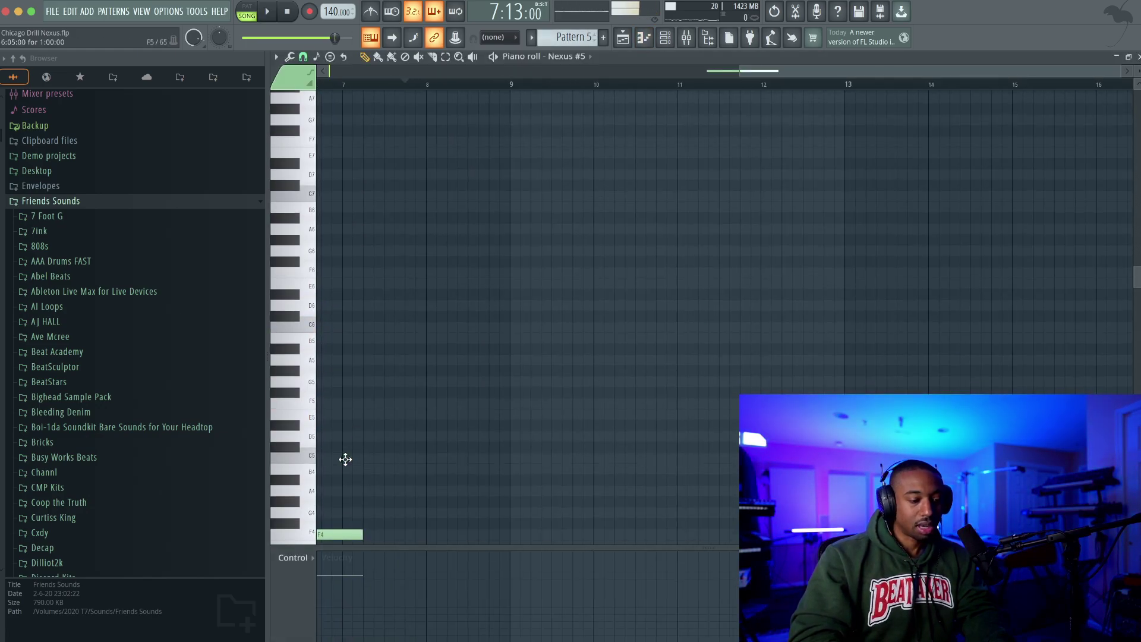
pyautogui.click(343, 537)
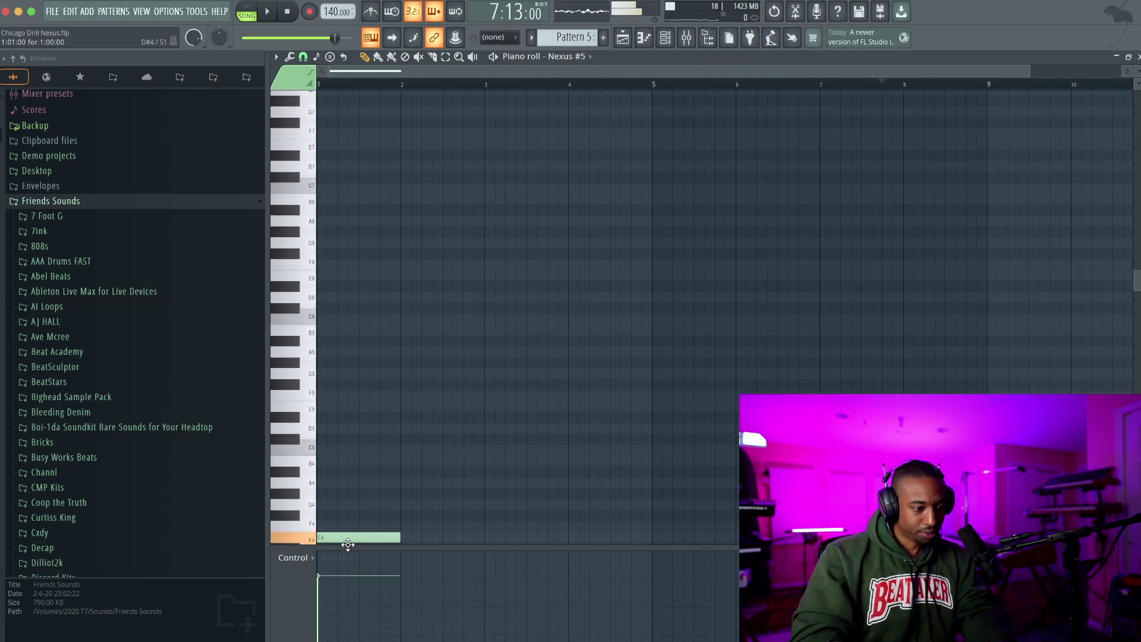
# - Place Pattern 5 on playlist Track 4 at bar 1, play the arrangement and bring back the channel rack
pyautogui.click(624, 39)
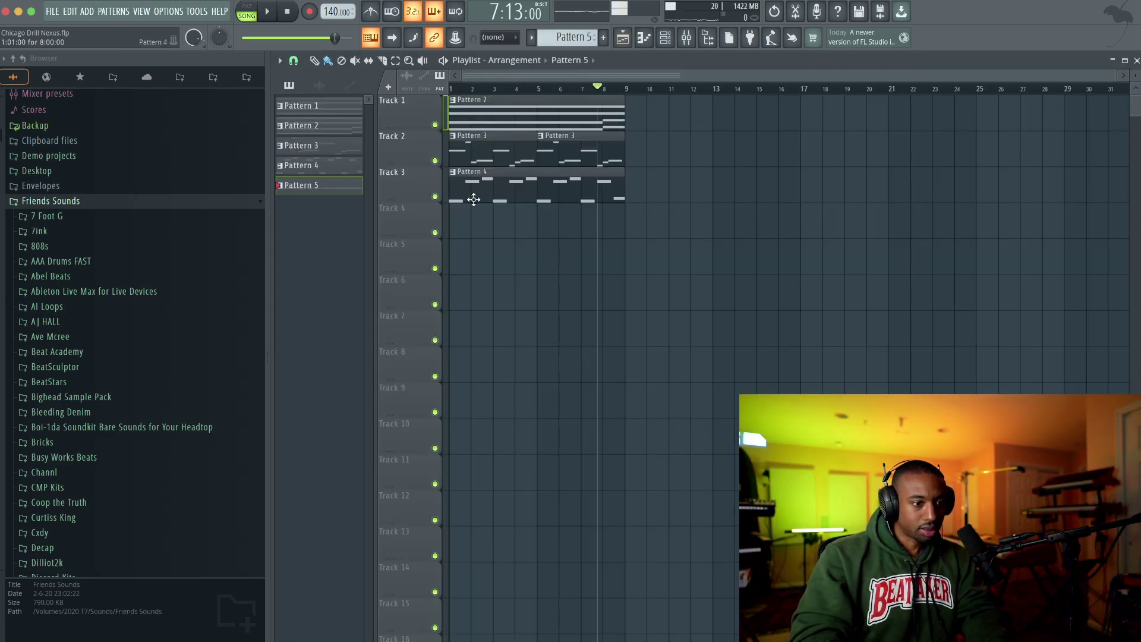
pyautogui.press('space')
pyautogui.click(665, 37)
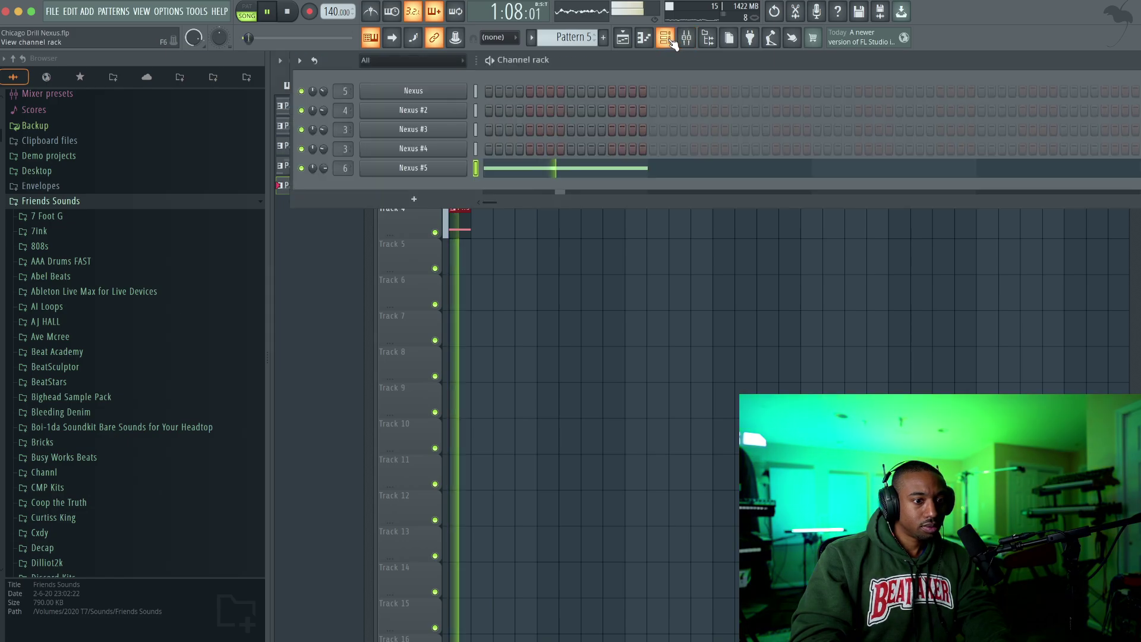
# - Build a two-bar phrase in Pattern 5 from a 1.5-bar E4 and a half-bar F4, and duplicate it across bars 3 and 4
pyautogui.click(528, 158)
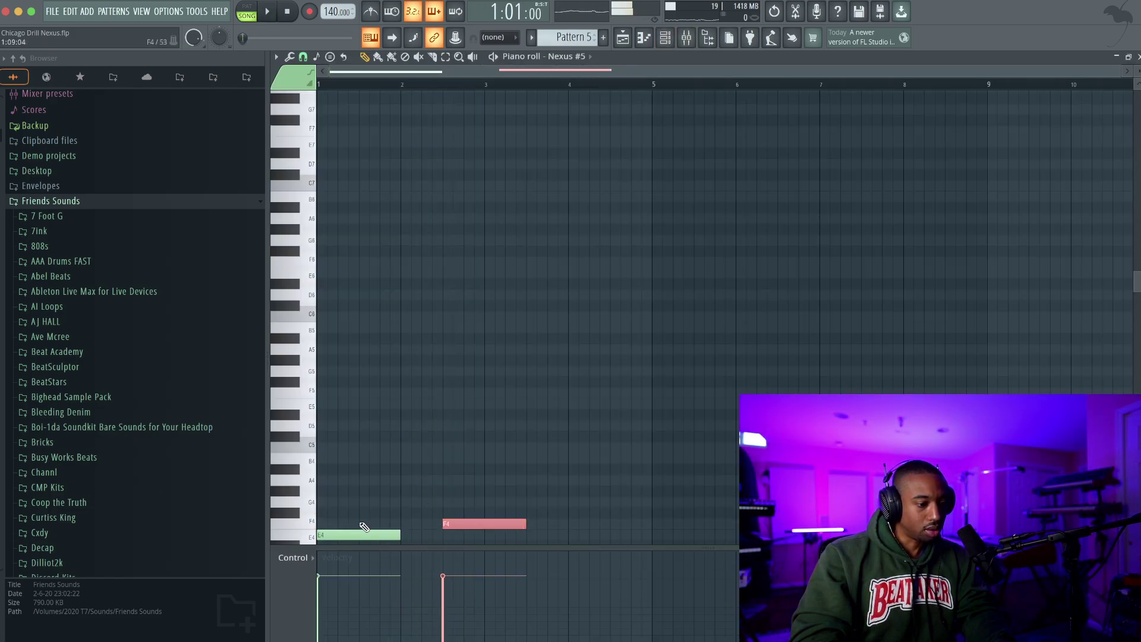
pyautogui.scroll(-3, 452, 471)
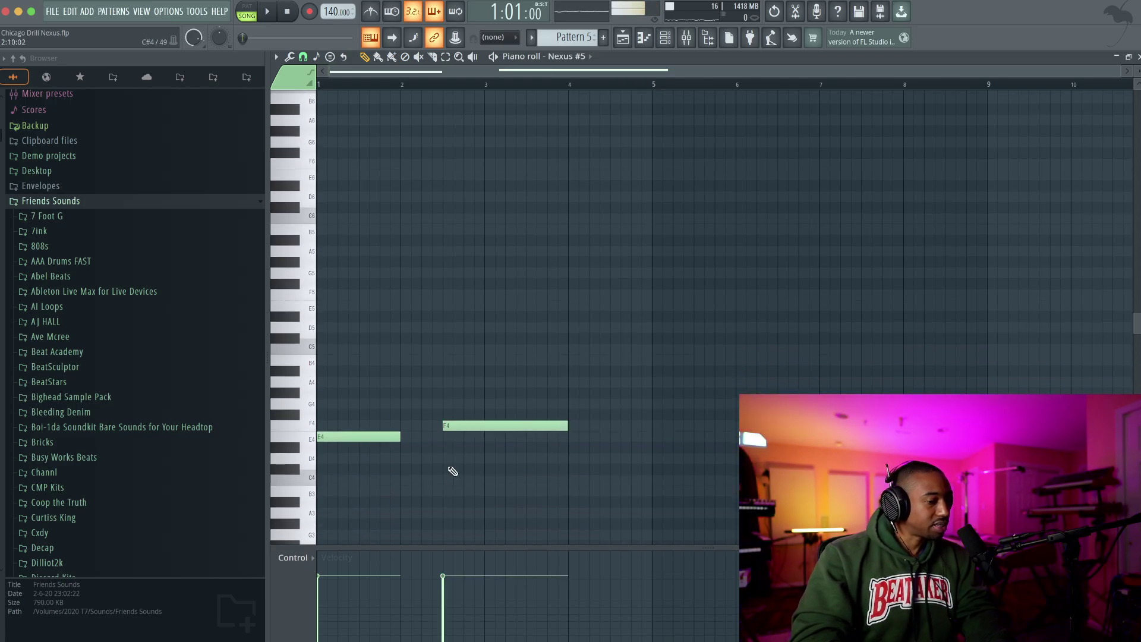
pyautogui.moveTo(509, 425); pyautogui.dragTo(468, 425)
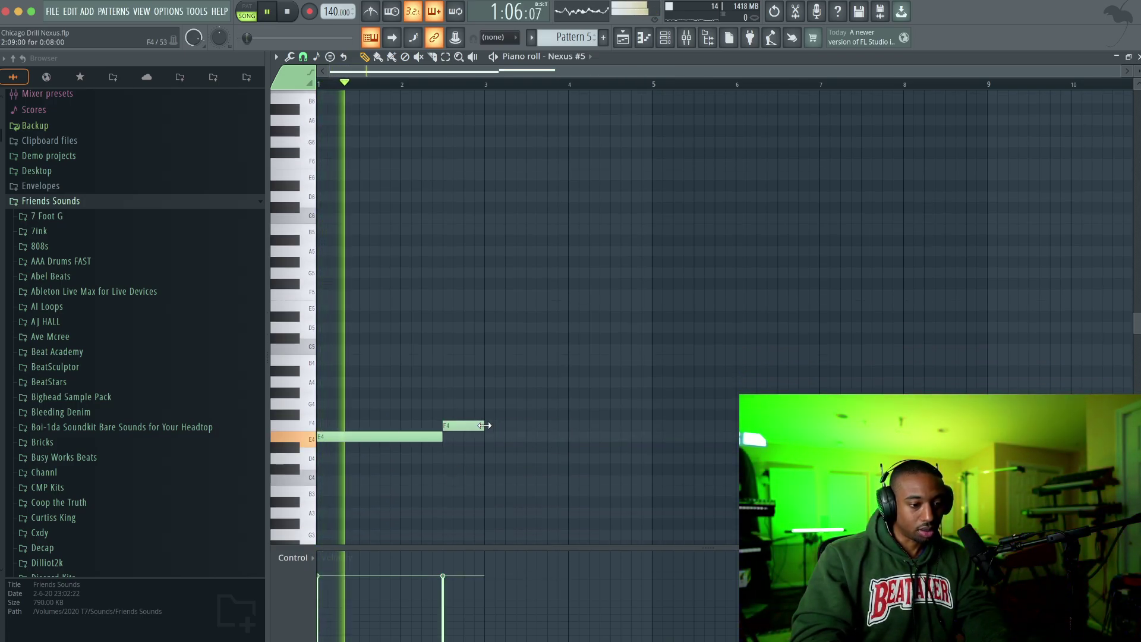
pyautogui.hotkey('ctrl', 'a')
pyautogui.hotkey('ctrl', 'b')
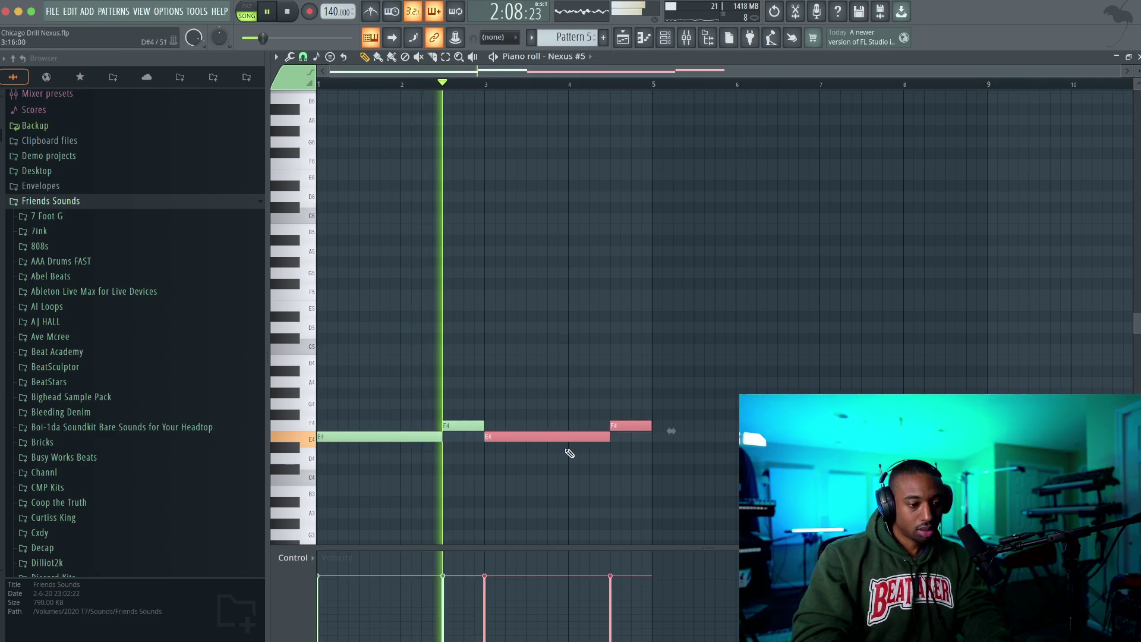
# - Duplicate Pattern 5's four-bar phrase across bars 5 to 8 and layer a copy of all its notes one octave lower
pyautogui.moveTo(693, 324); pyautogui.dragTo(368, 464)
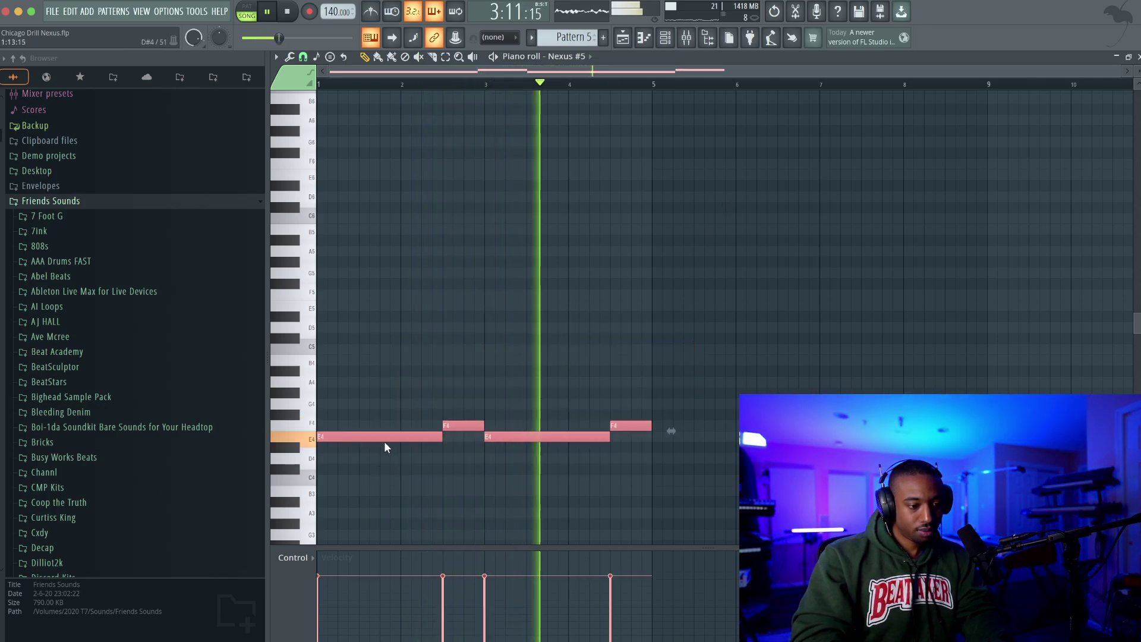
pyautogui.click(659, 437)
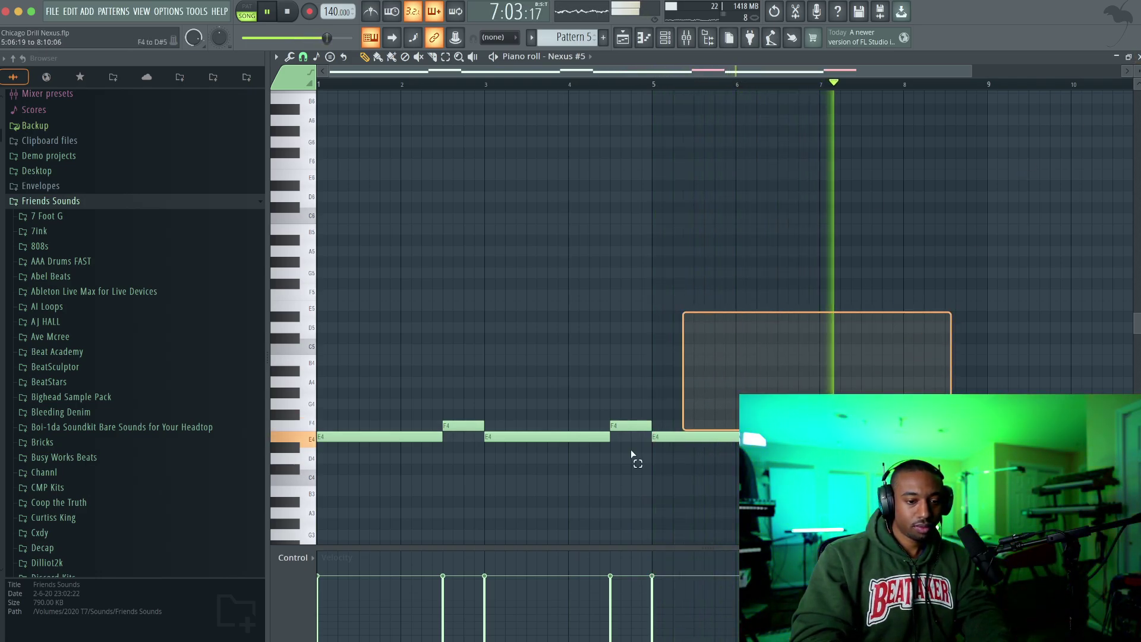
pyautogui.hotkey('ctrl', 'a')
pyautogui.scroll(-2, 351, 473)
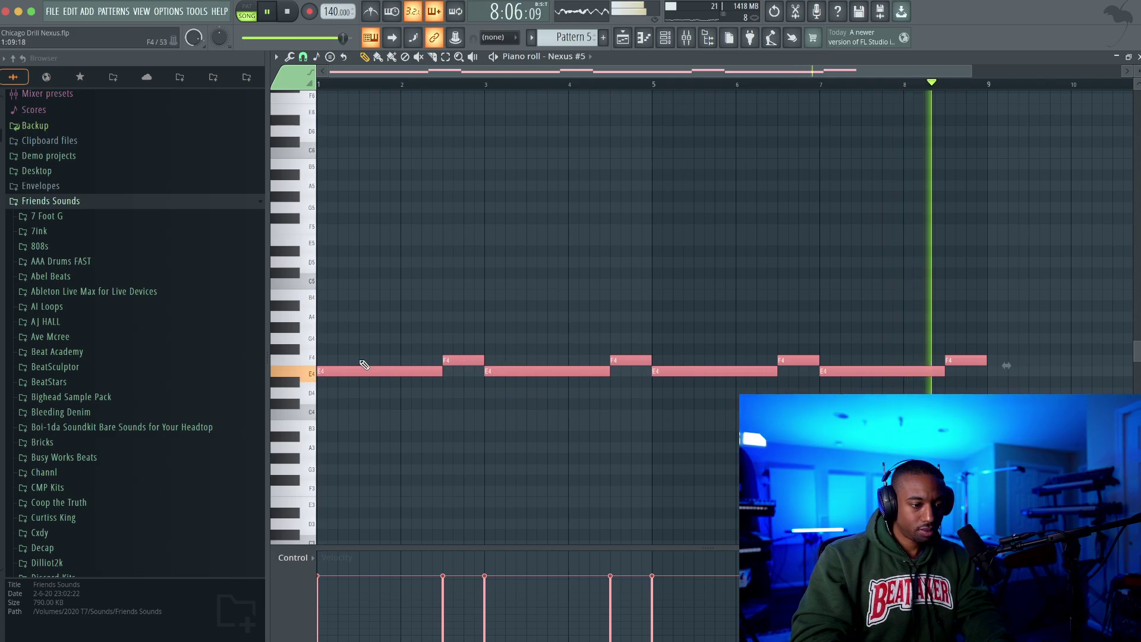
pyautogui.press('space')
pyautogui.hotkey('ctrl', 'c')
pyautogui.hotkey('ctrl', 'v')
pyautogui.hotkey('ctrl', 'Down')
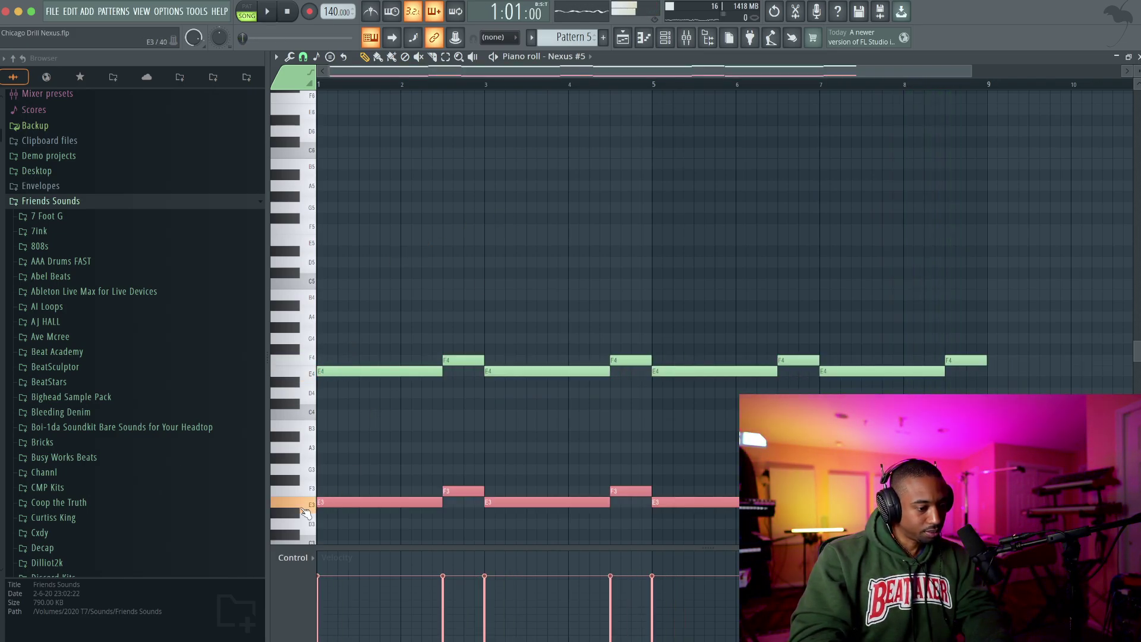
# - Play the arrangement, lower the Nexus #5 mixer track's level slightly and return to the playlist
pyautogui.press('space')
pyautogui.click(686, 38)
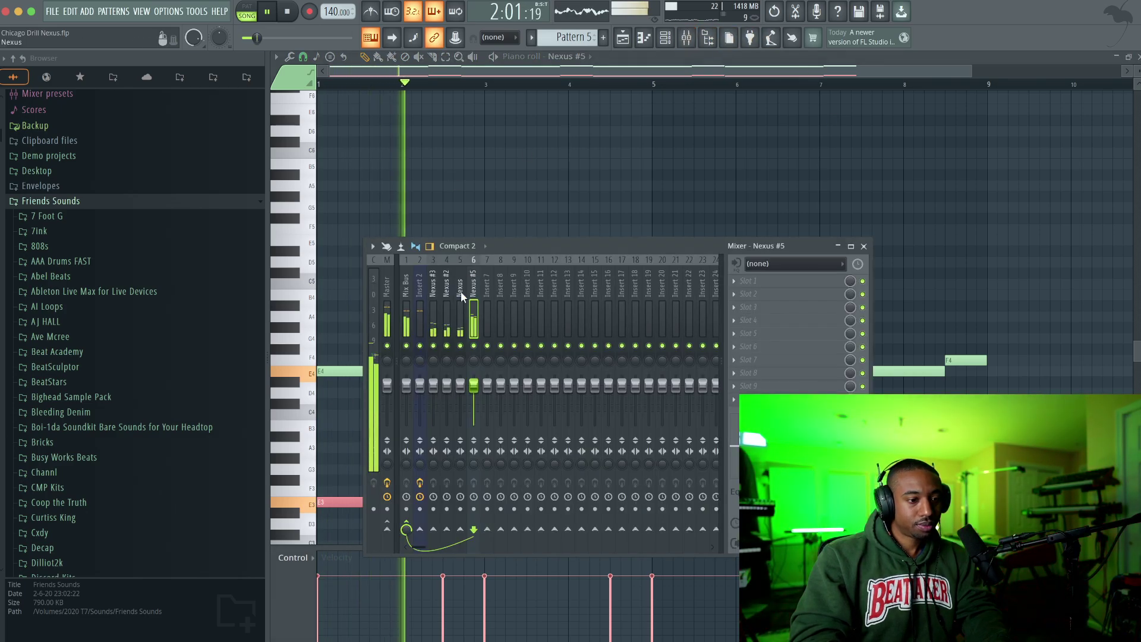
pyautogui.press('F5')
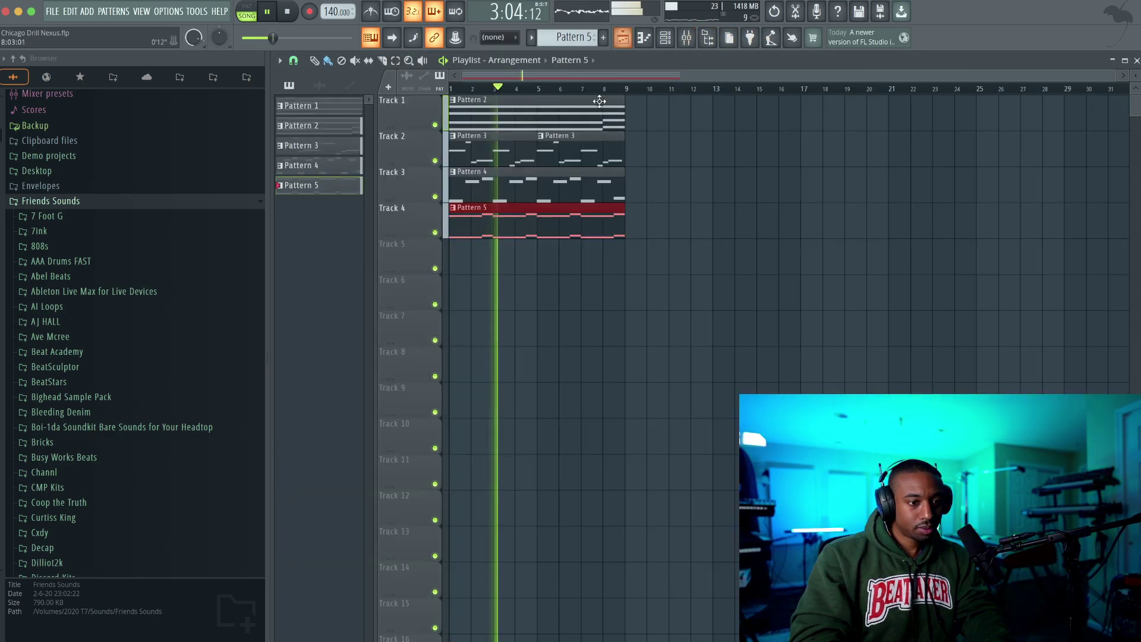
pyautogui.press('space')
# - Raise the top note of all three chords in Pattern 2 to E6 and play the arrangement
pyautogui.doubleClick(478, 115)
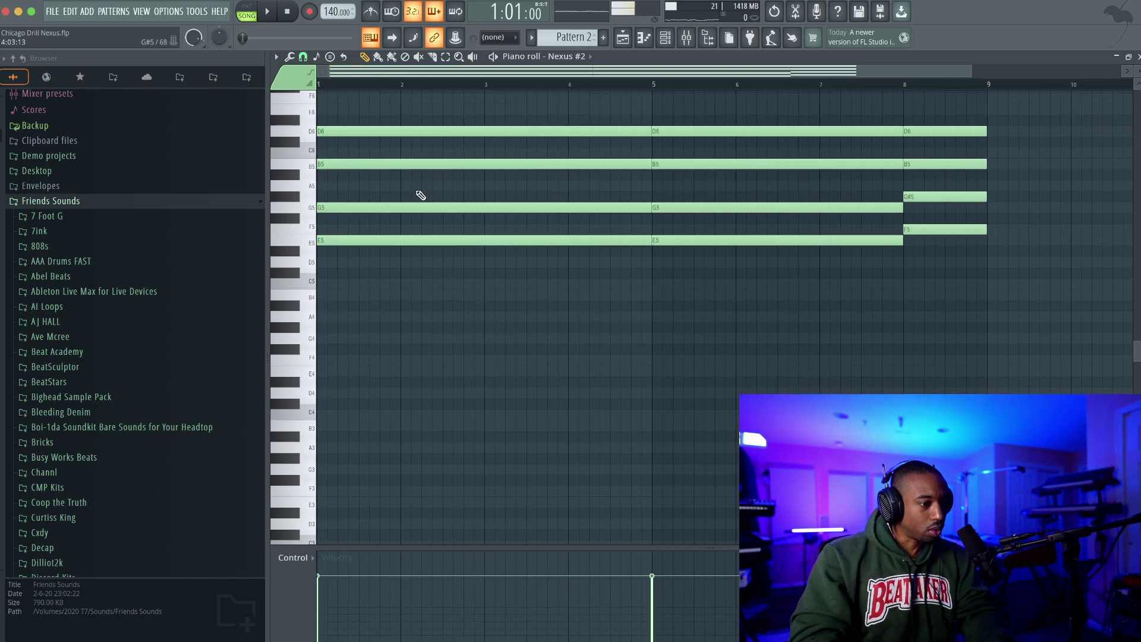
pyautogui.moveTo(448, 144); pyautogui.dragTo(387, 313)
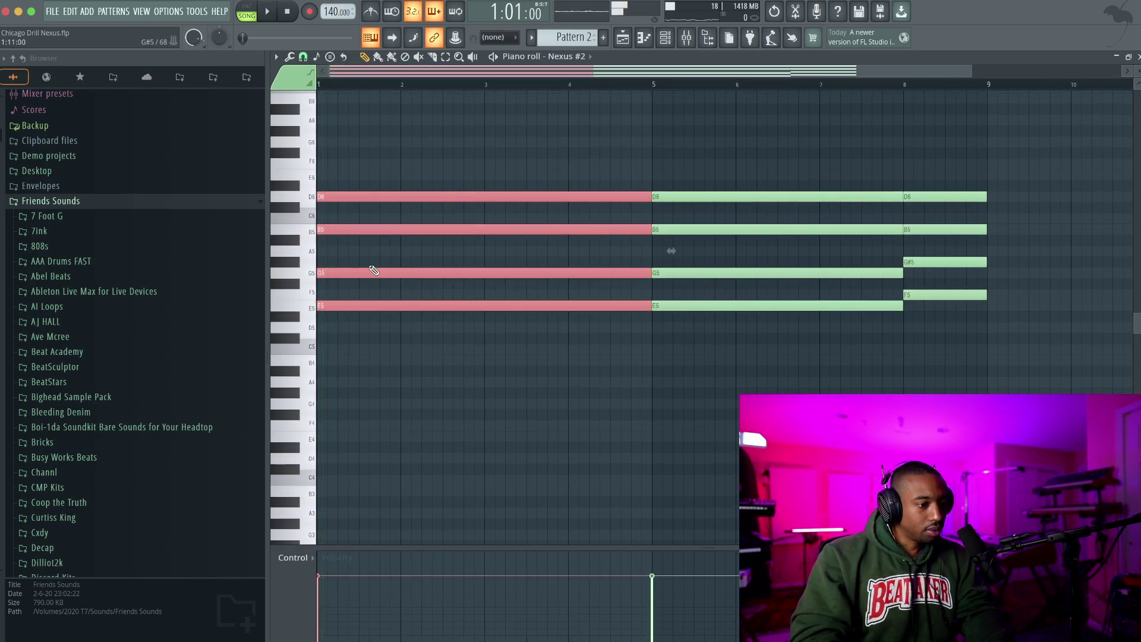
pyautogui.moveTo(330, 195); pyautogui.dragTo(337, 174)
pyautogui.press('space')
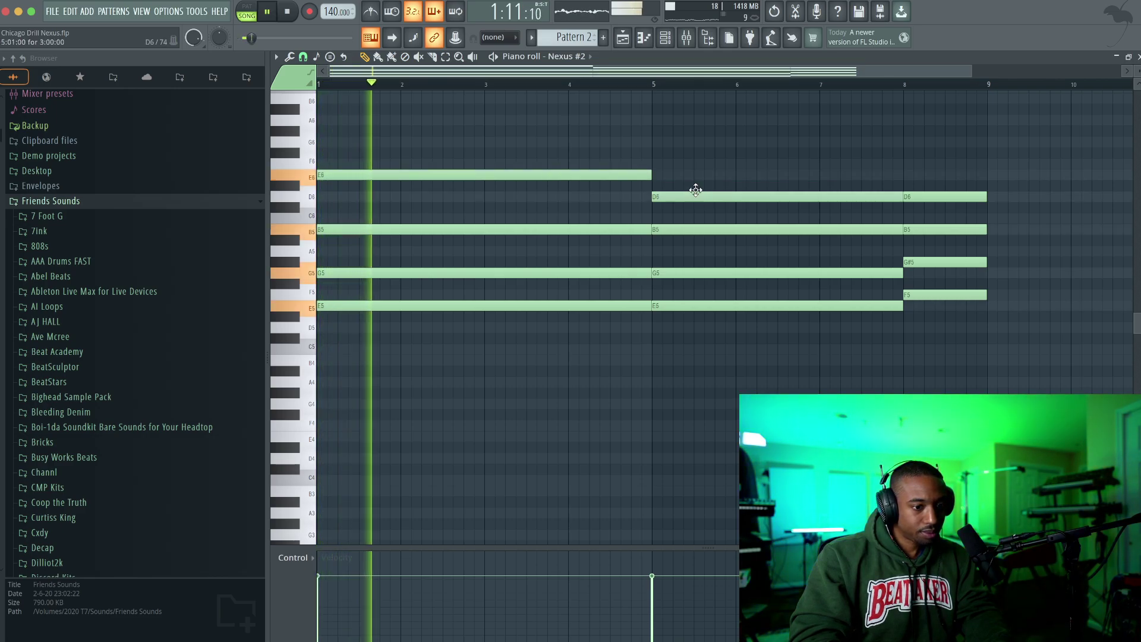
pyautogui.moveTo(693, 196); pyautogui.dragTo(692, 174)
pyautogui.moveTo(927, 193); pyautogui.dragTo(927, 171)
pyautogui.press('space')
pyautogui.press('space')
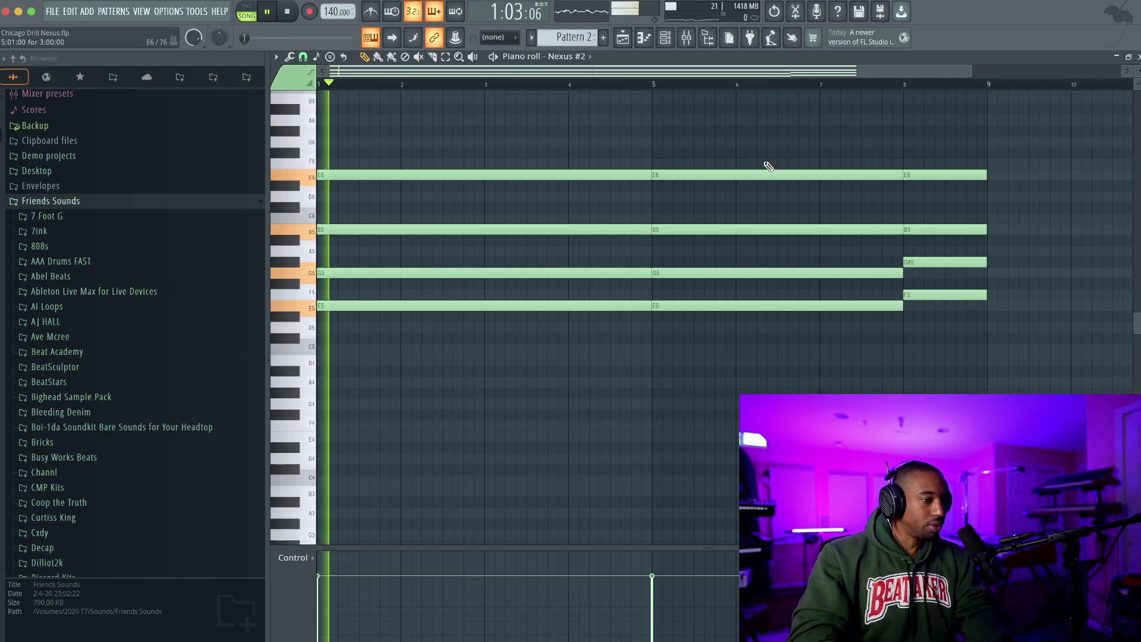
# - Save the project as the new version Chicago Drill Nexus_2.flp and select the empty Pattern 6 in the channel rack
pyautogui.click(673, 40)
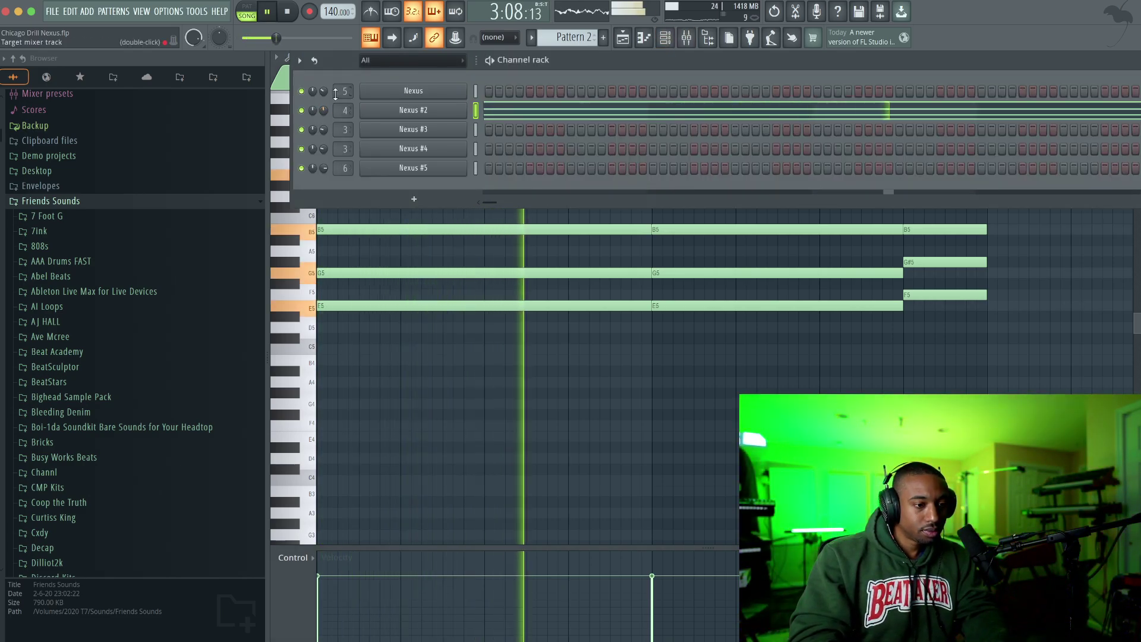
pyautogui.press('F5')
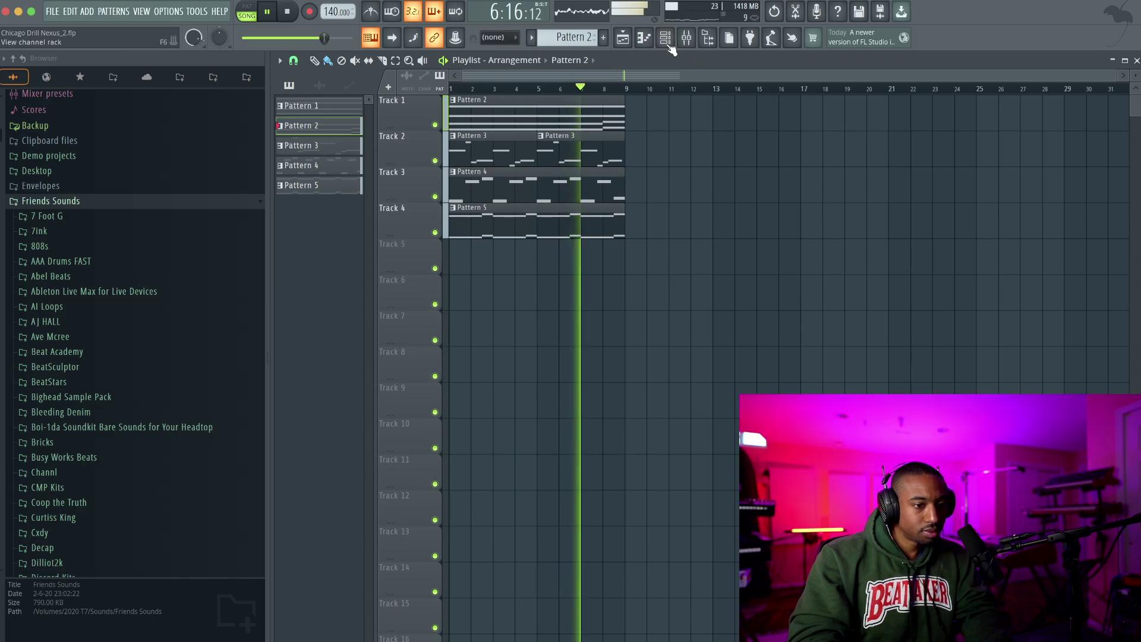
pyautogui.press('F6')
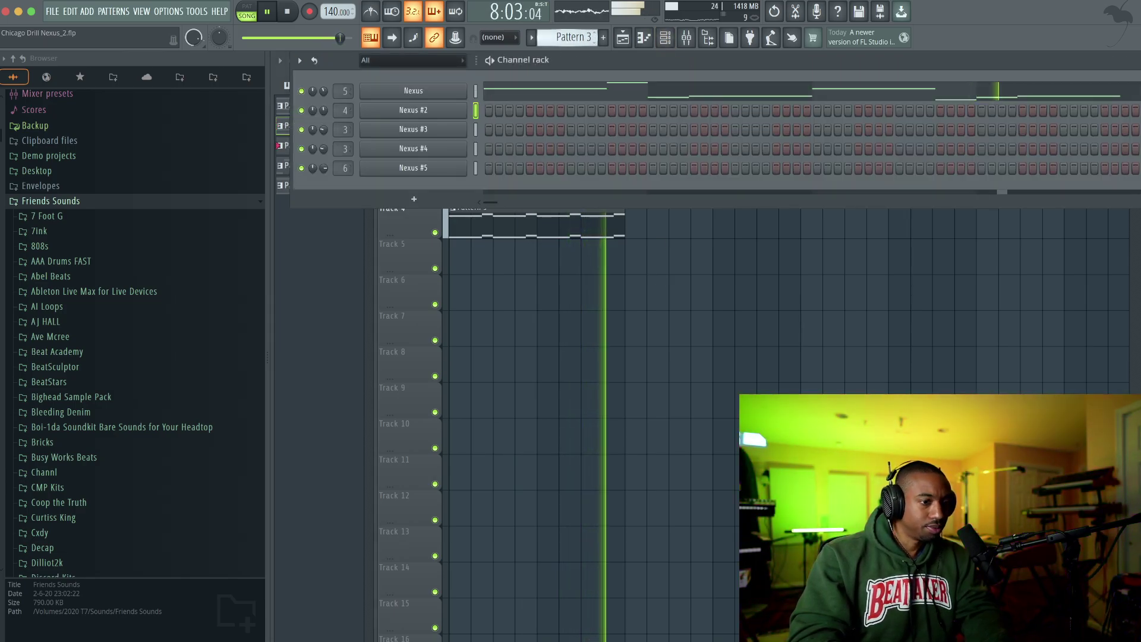
pyautogui.scroll(-3, 563, 36)
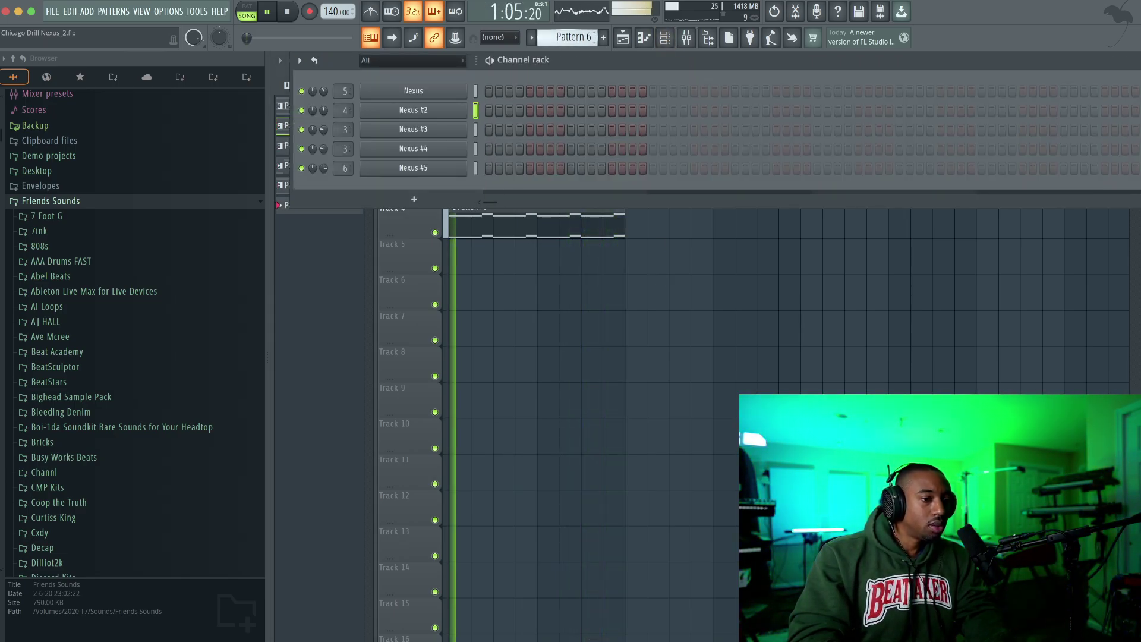
# - Add another Nexus instrument and load the Basic Sine preset from the Bass category of Factory Presets
pyautogui.click(446, 199)
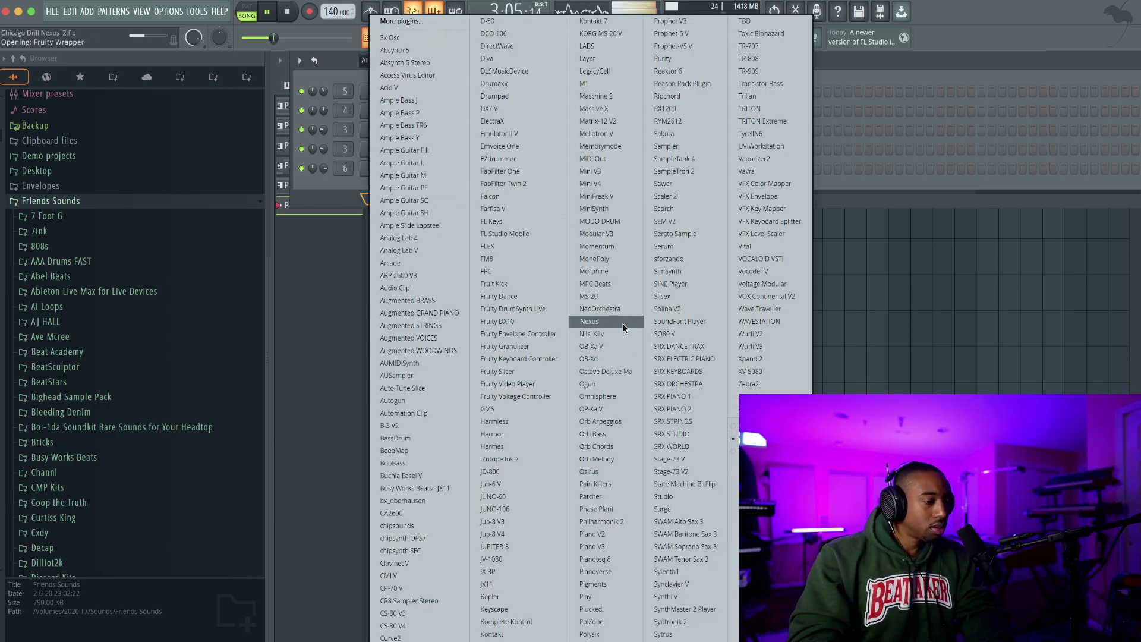
pyautogui.click(594, 321)
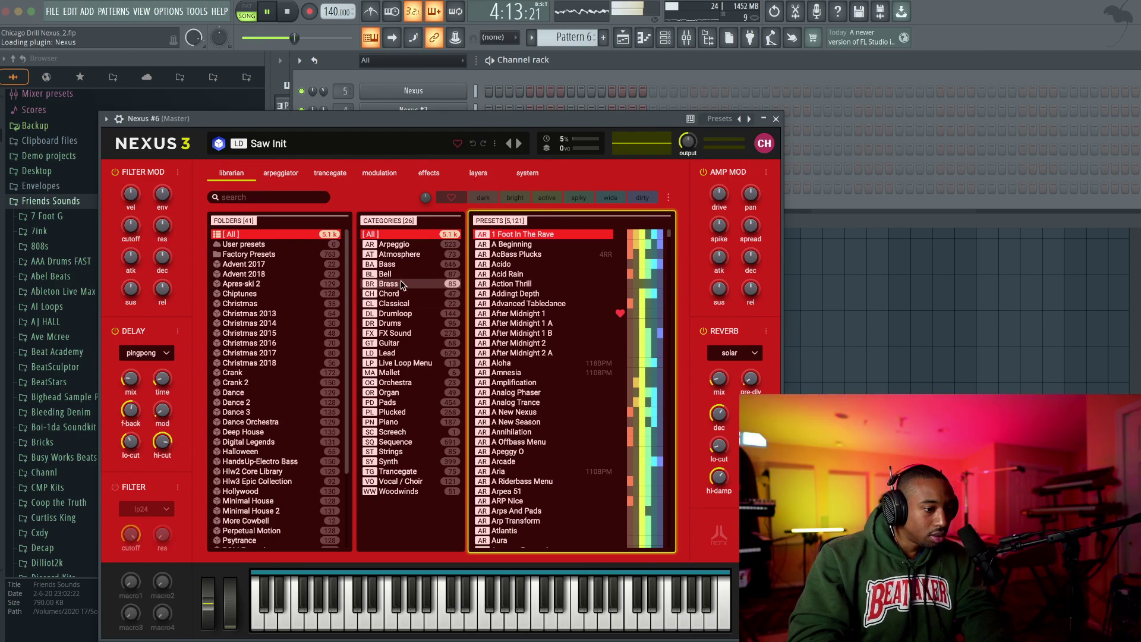
pyautogui.scroll(-5, 262, 435)
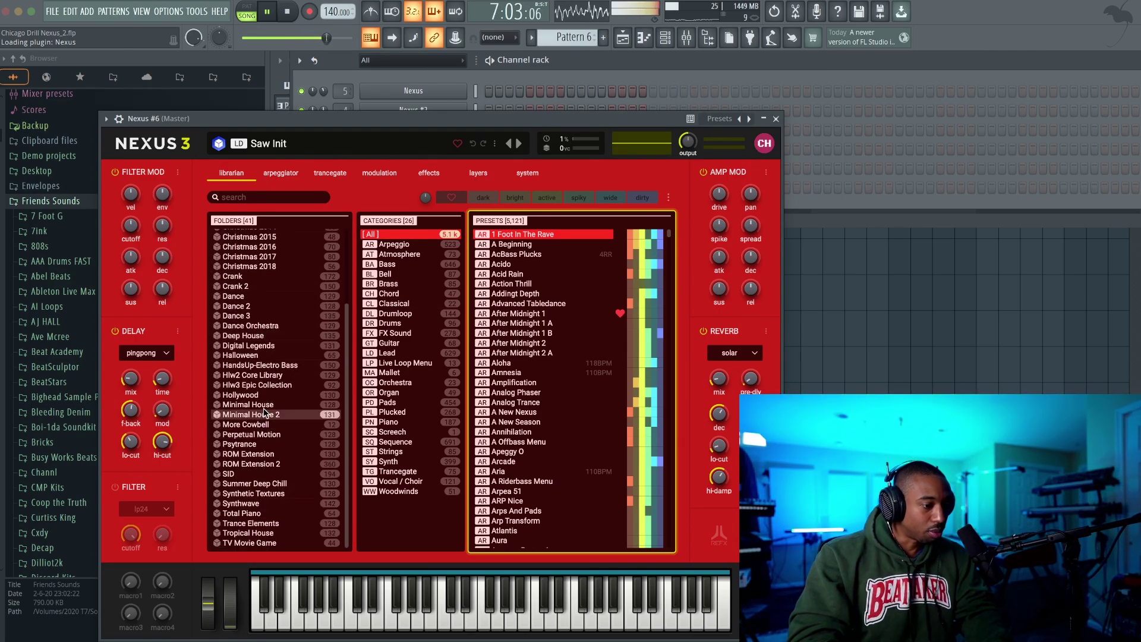
pyautogui.click(269, 376)
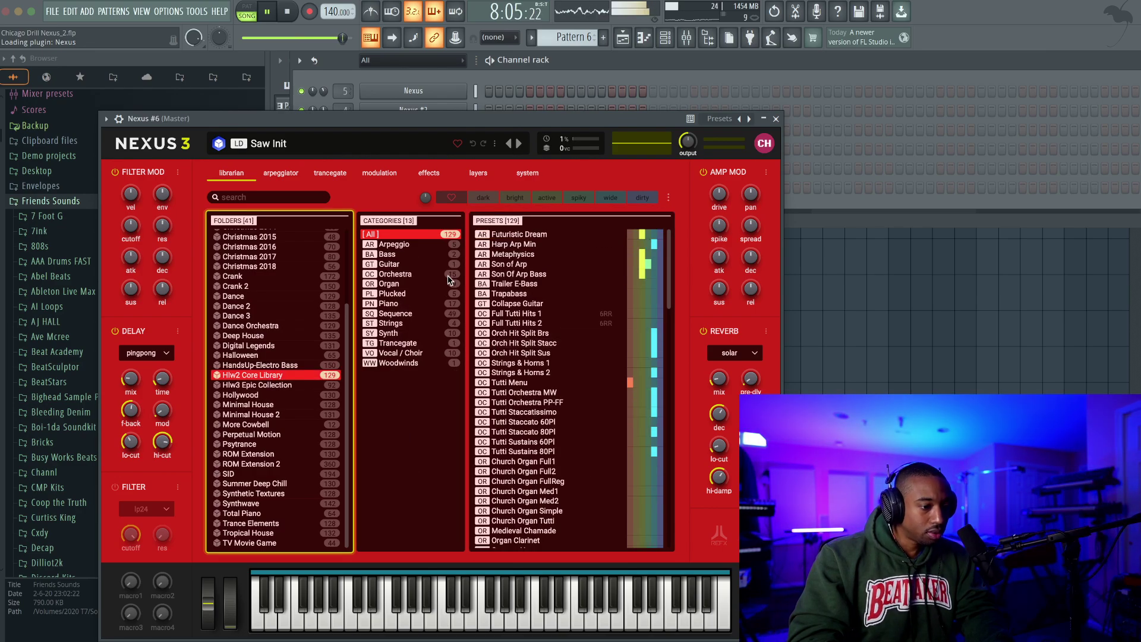
pyautogui.click(386, 255)
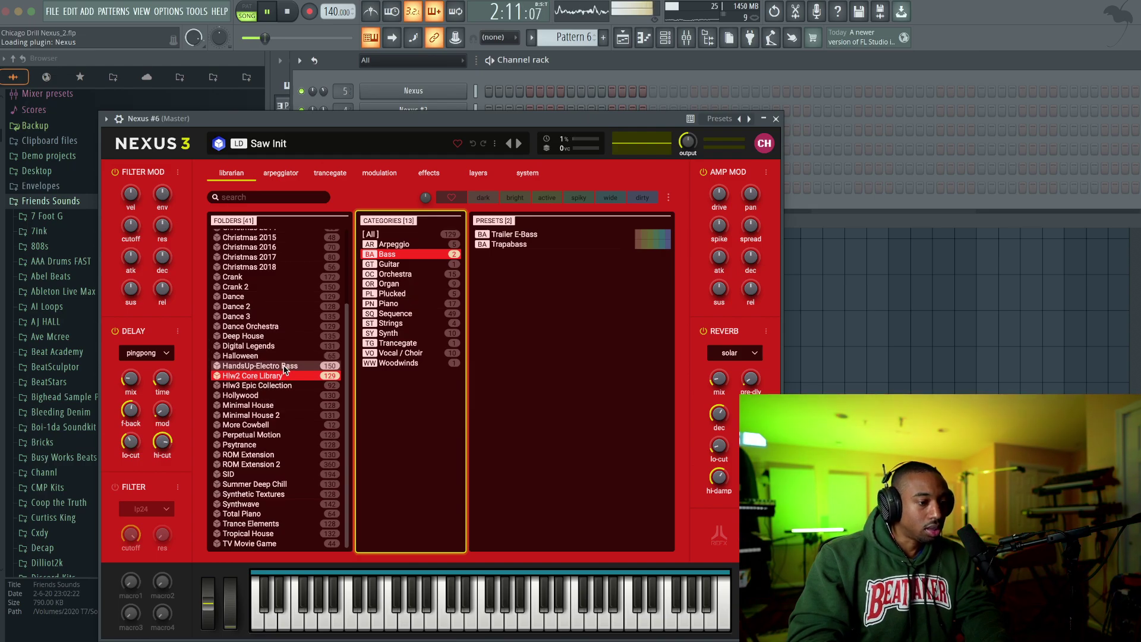
pyautogui.scroll(5, 264, 296)
pyautogui.click(261, 233)
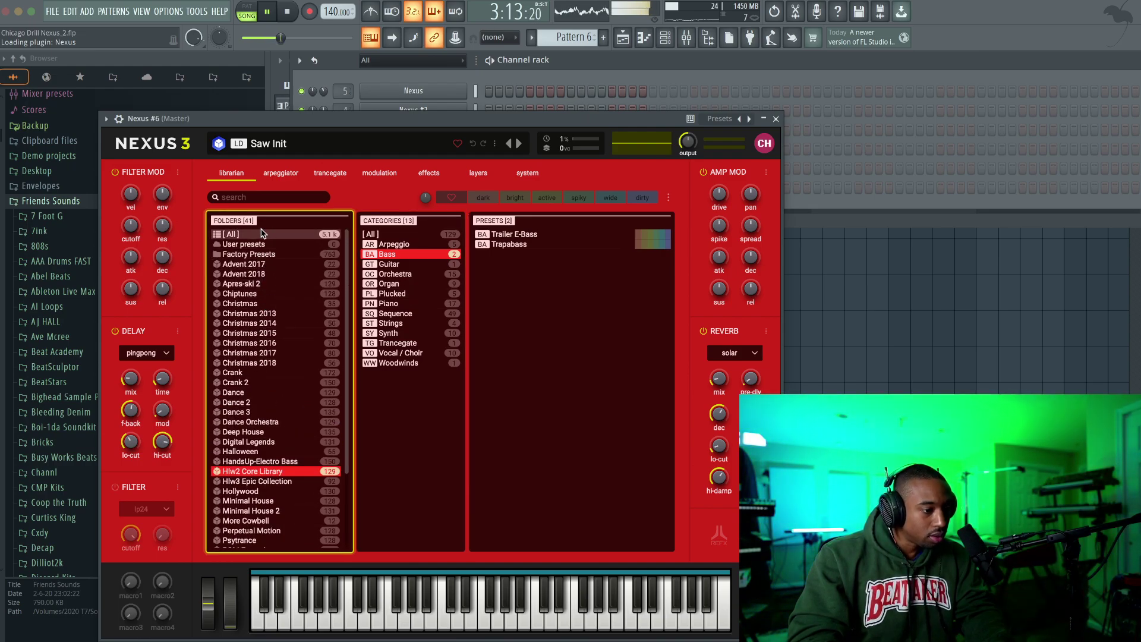
pyautogui.click(270, 254)
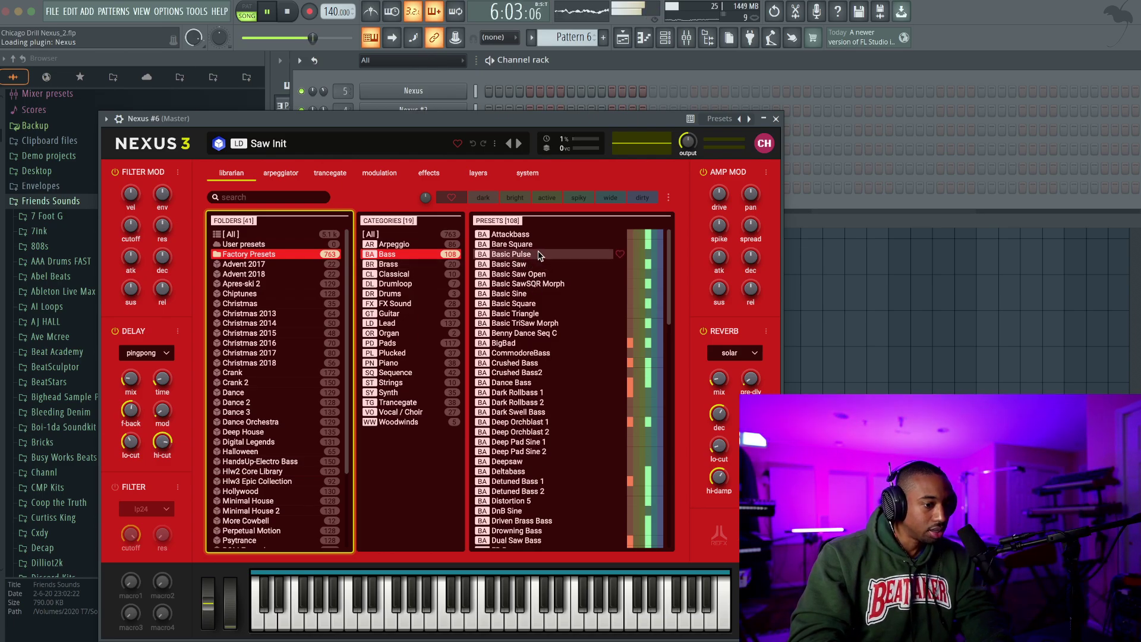
pyautogui.click(528, 294)
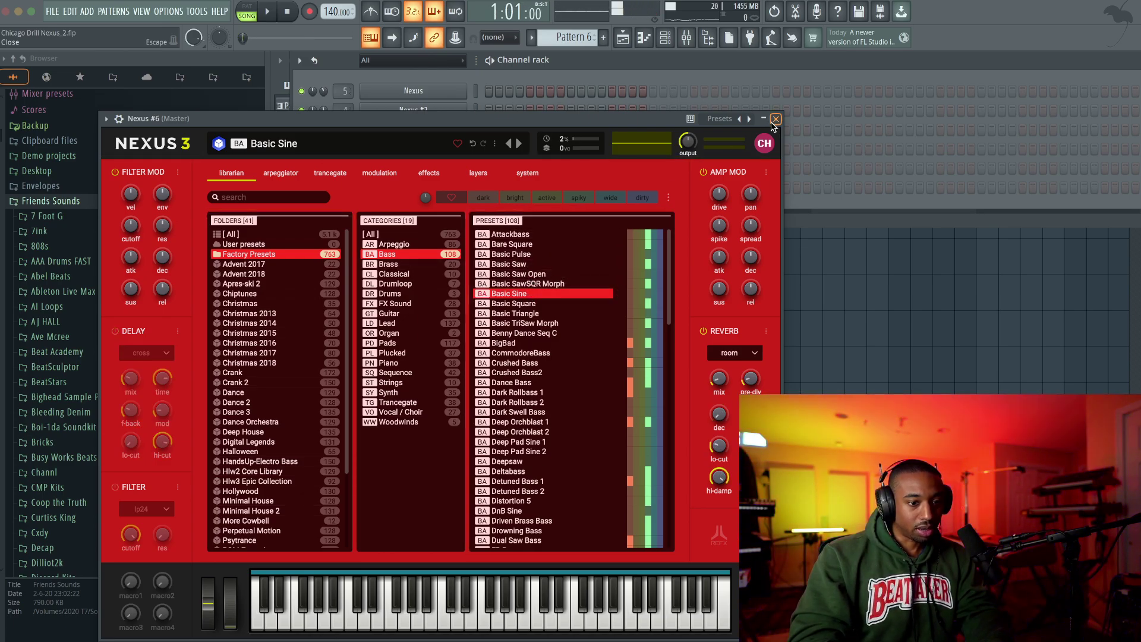
# - Route the Nexus #6 channel to mixer track 7 and turn off the reverb in its Basic Sine preset
pyautogui.click(776, 118)
pyautogui.press('F9')
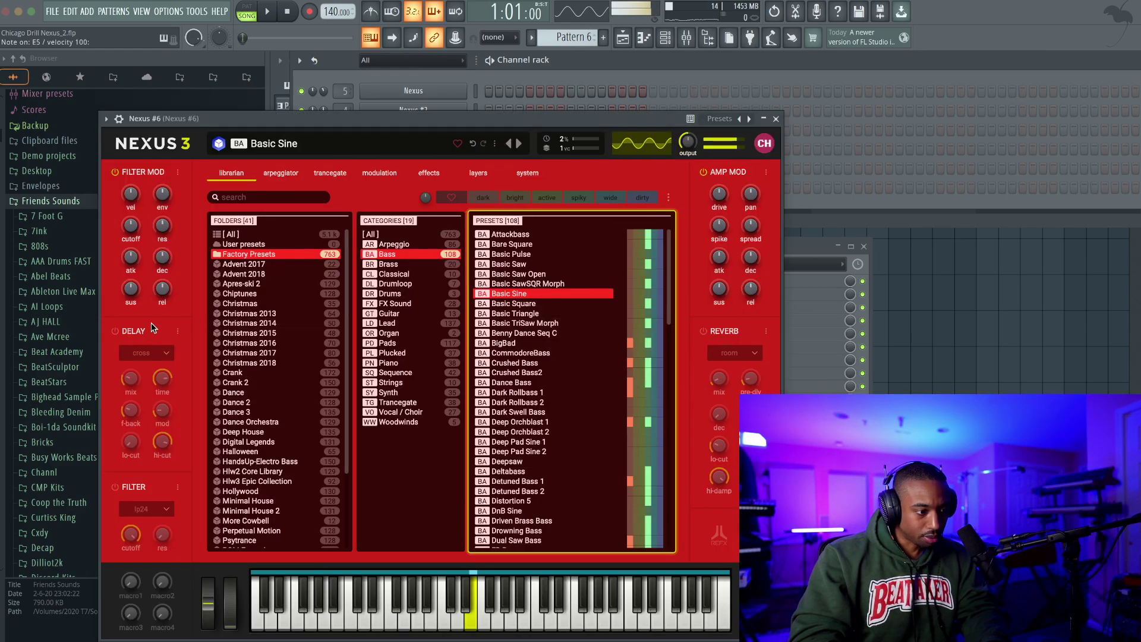
pyautogui.click(775, 119)
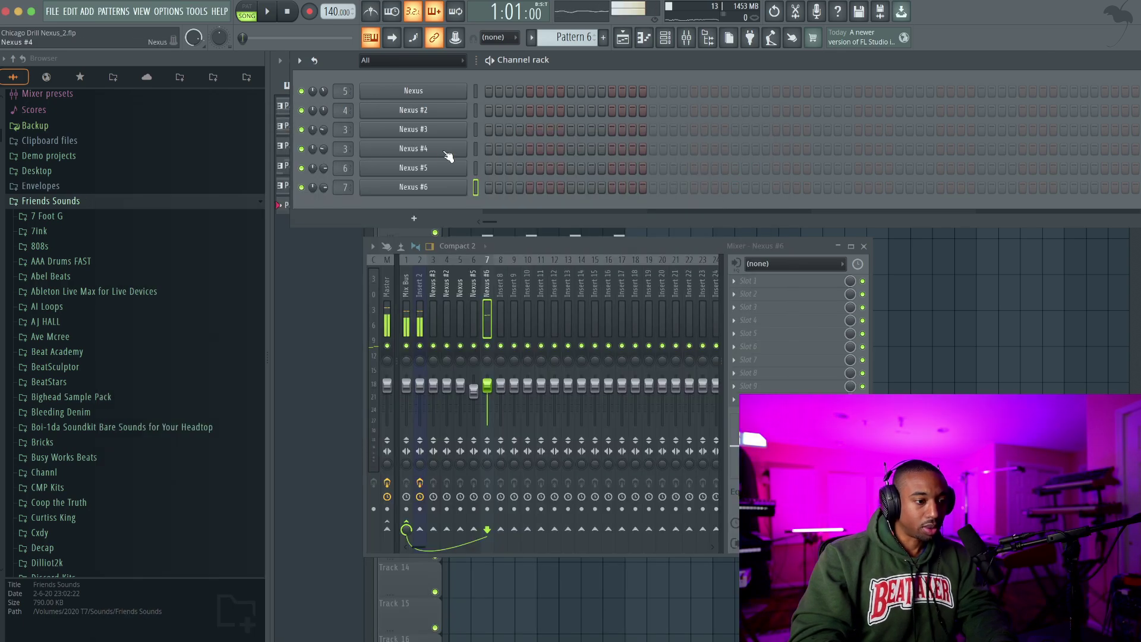
# - Open Nexus #6's piano roll in Pattern 6 and place a two-bar E4 note at bar 1
pyautogui.rightClick(454, 195)
pyautogui.click(476, 191)
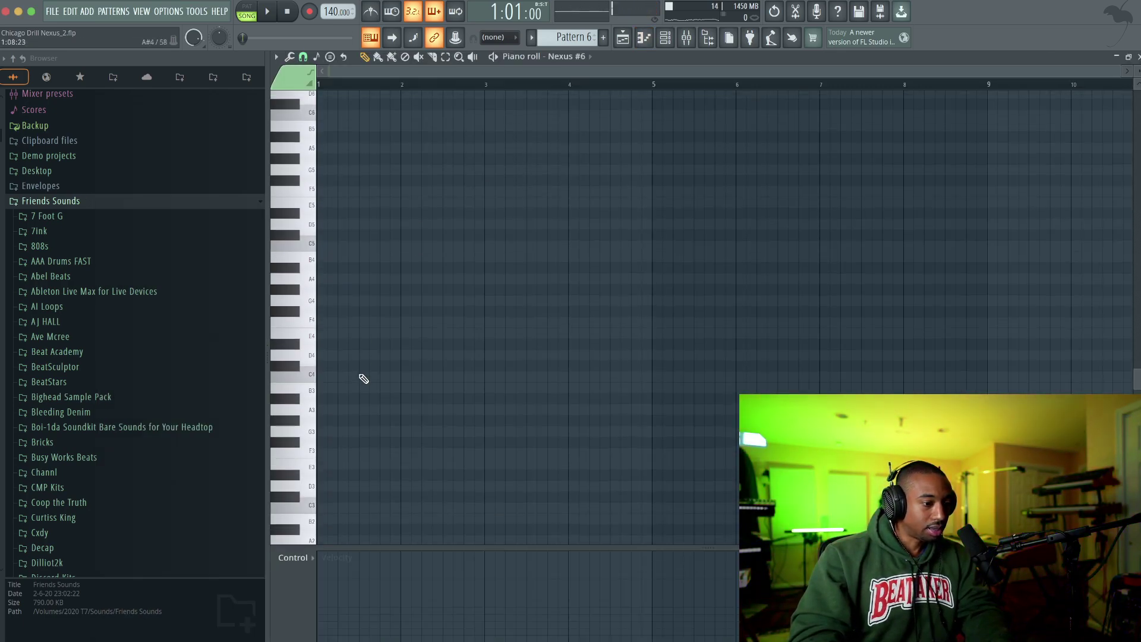
pyautogui.scroll(-1, 350, 378)
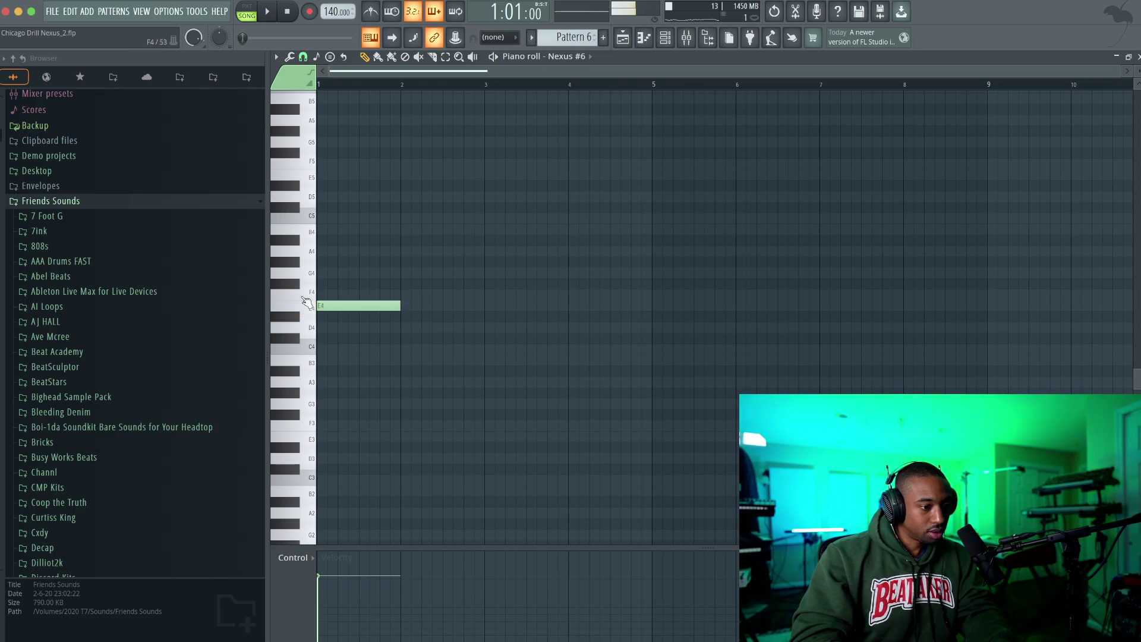
pyautogui.moveTo(443, 306); pyautogui.dragTo(480, 305)
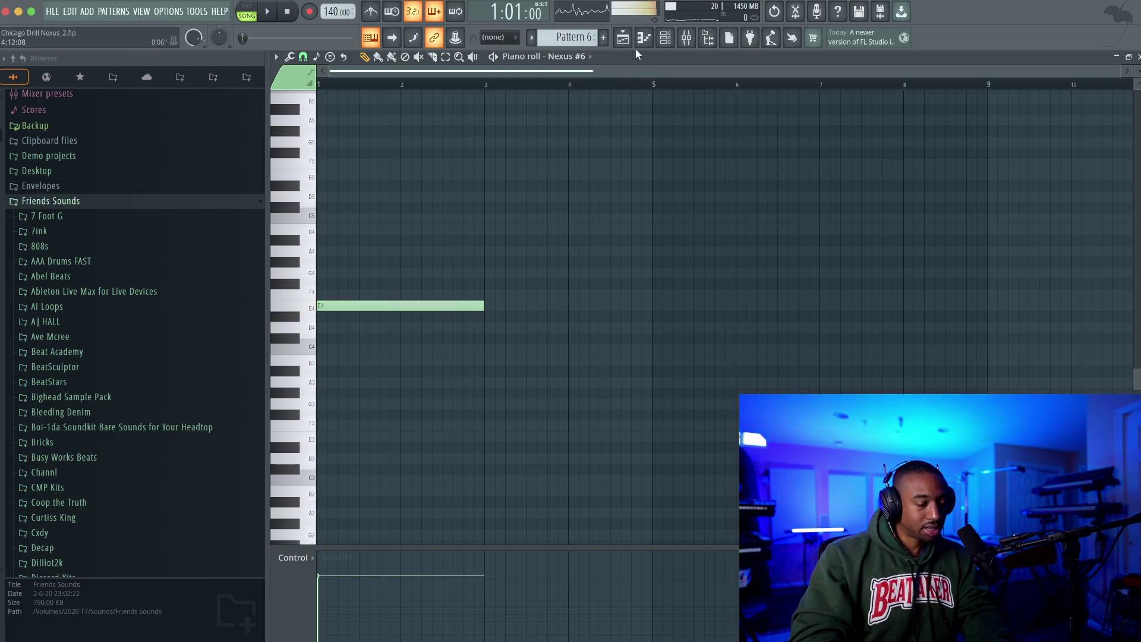
# - Place Pattern 6 on playlist Track 5 at bar 1, play the arrangement and return to Nexus #6's piano roll
pyautogui.click(622, 38)
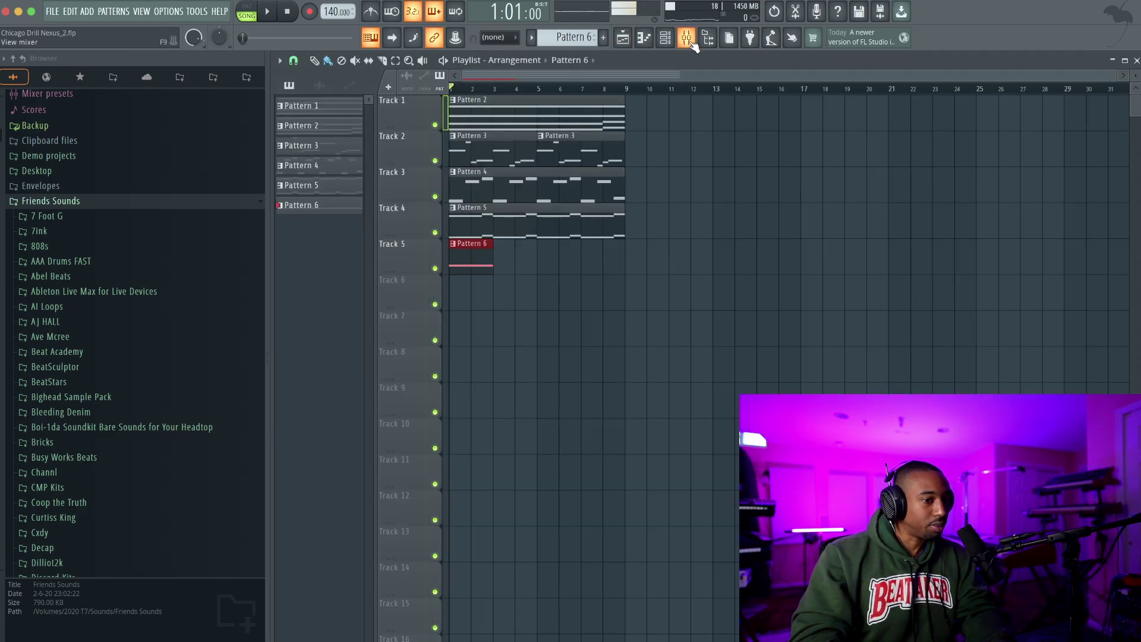
pyautogui.press('space')
pyautogui.click(667, 40)
pyautogui.click(537, 195)
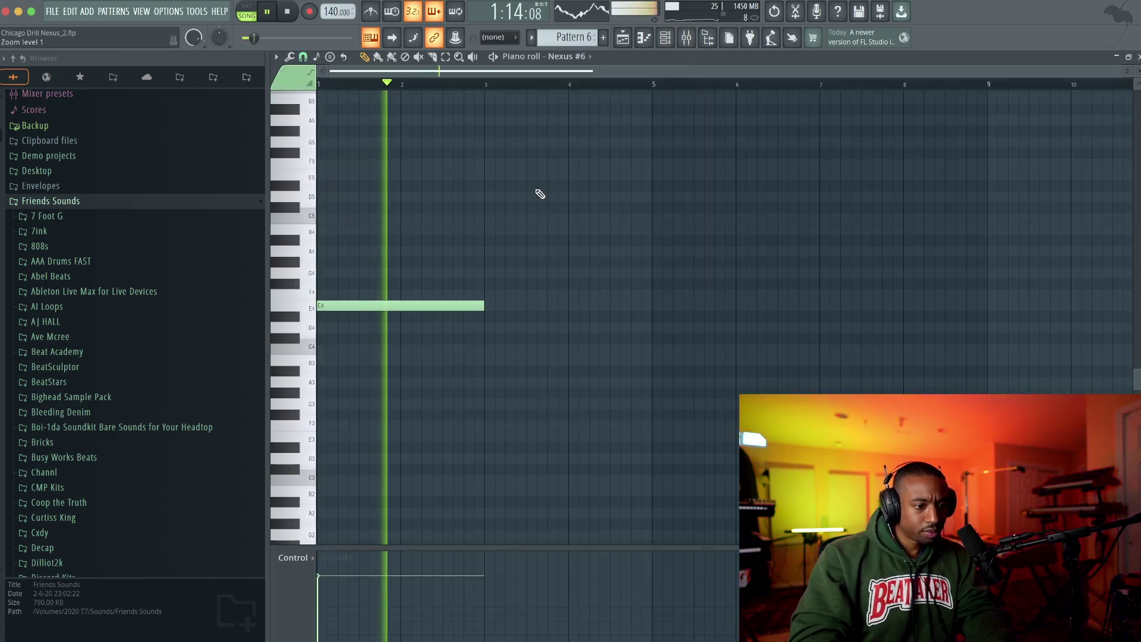
pyautogui.press('space')
# - Build a two-bar bass phrase from a 1.5-bar E4 and a half-bar F4, and repeat it through bar 8
pyautogui.click(444, 293)
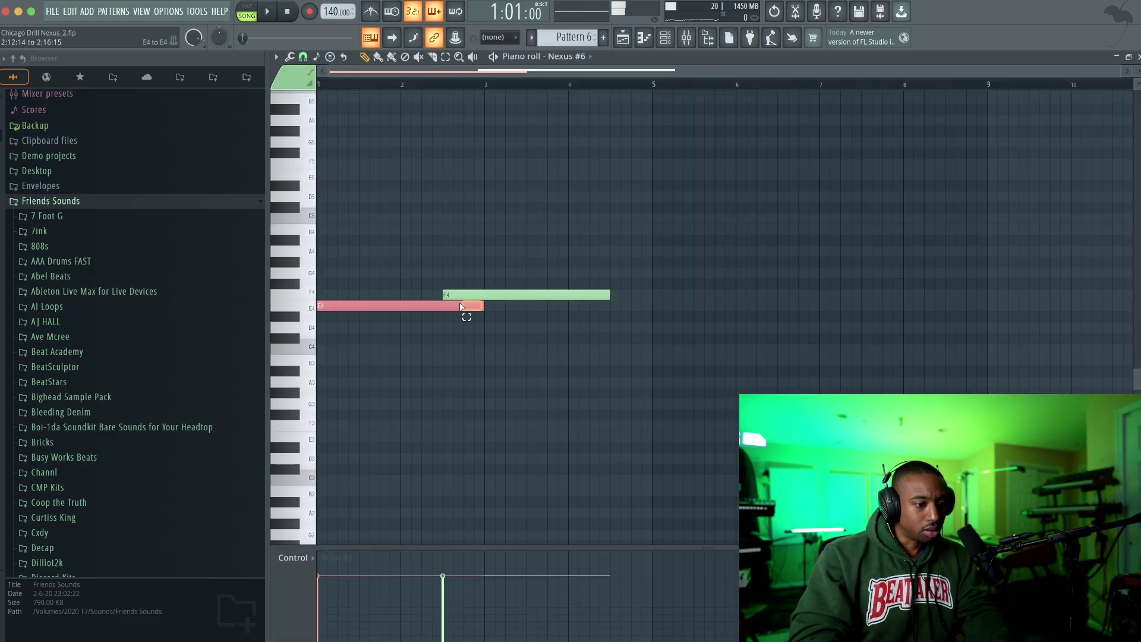
pyautogui.moveTo(450, 304); pyautogui.dragTo(449, 304)
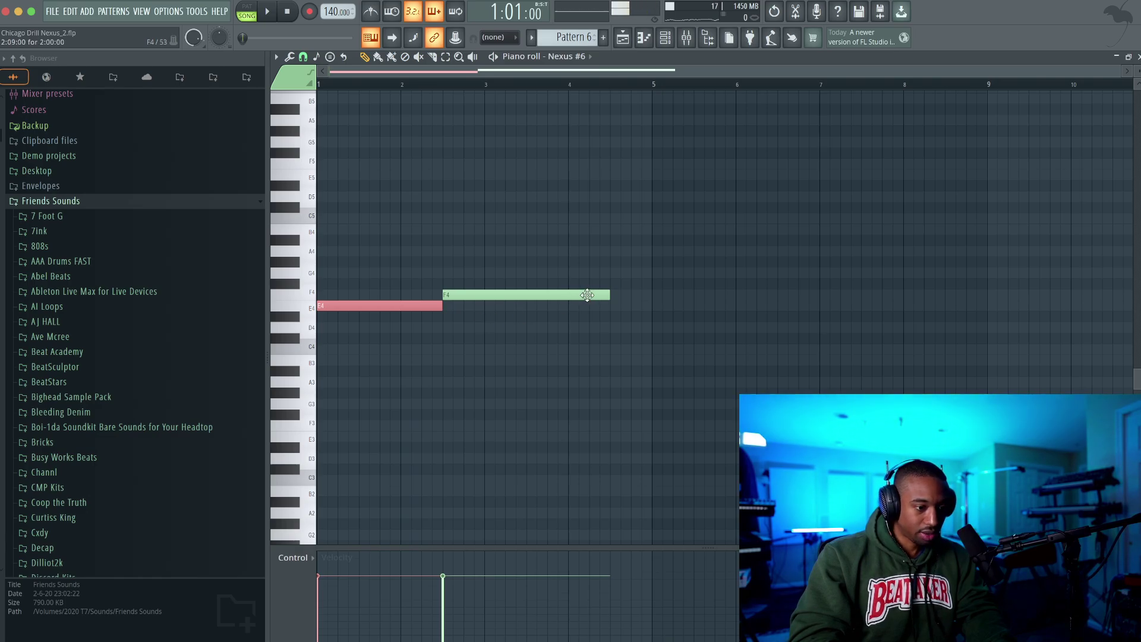
pyautogui.moveTo(605, 295); pyautogui.dragTo(418, 320)
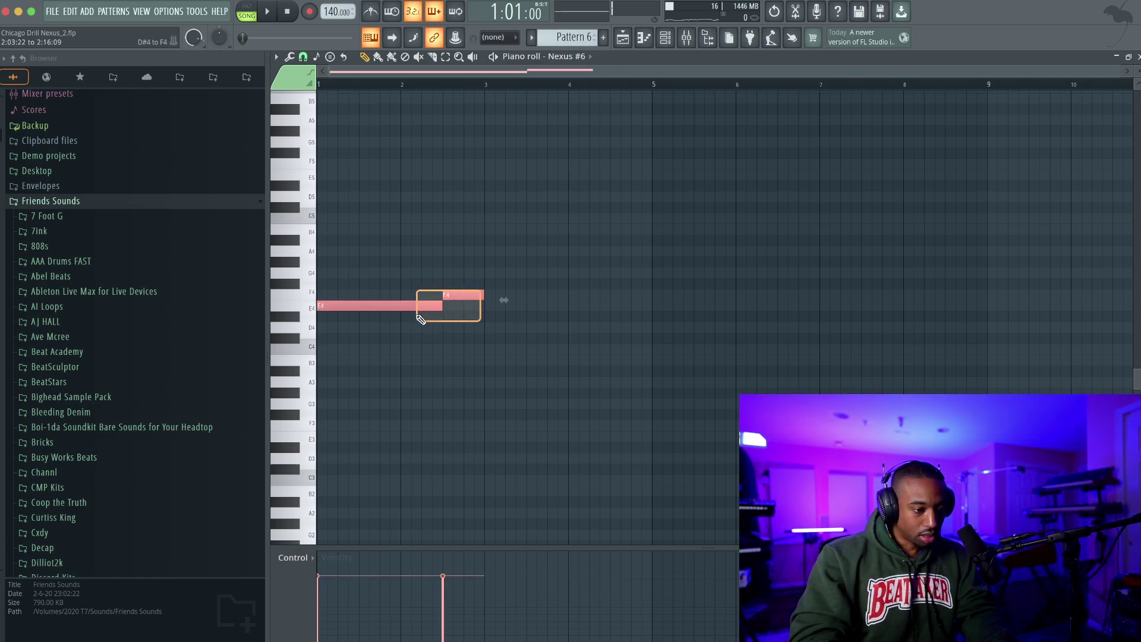
pyautogui.hotkey('ctrl', 'b')
pyautogui.hotkey('ctrl', 'b')
pyautogui.hotkey('ctrl', 'b')
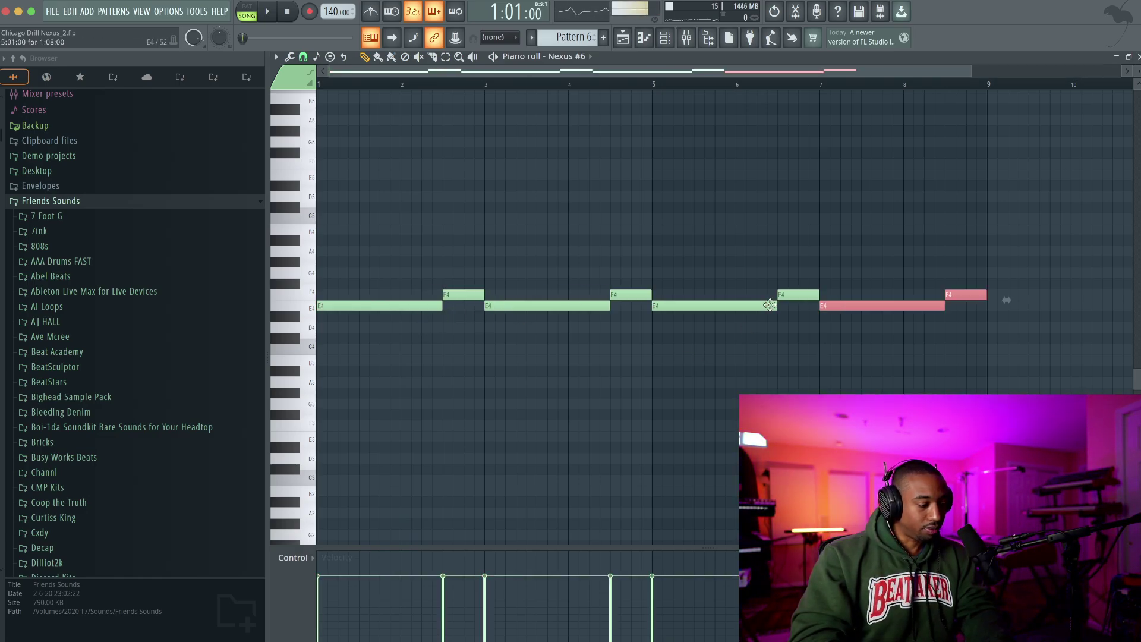
# - Play the arrangement with the eight-bar Pattern 6 bass line and bring back the channel rack
pyautogui.scroll(-1, 857, 151)
pyautogui.press('F5')
pyautogui.press('space')
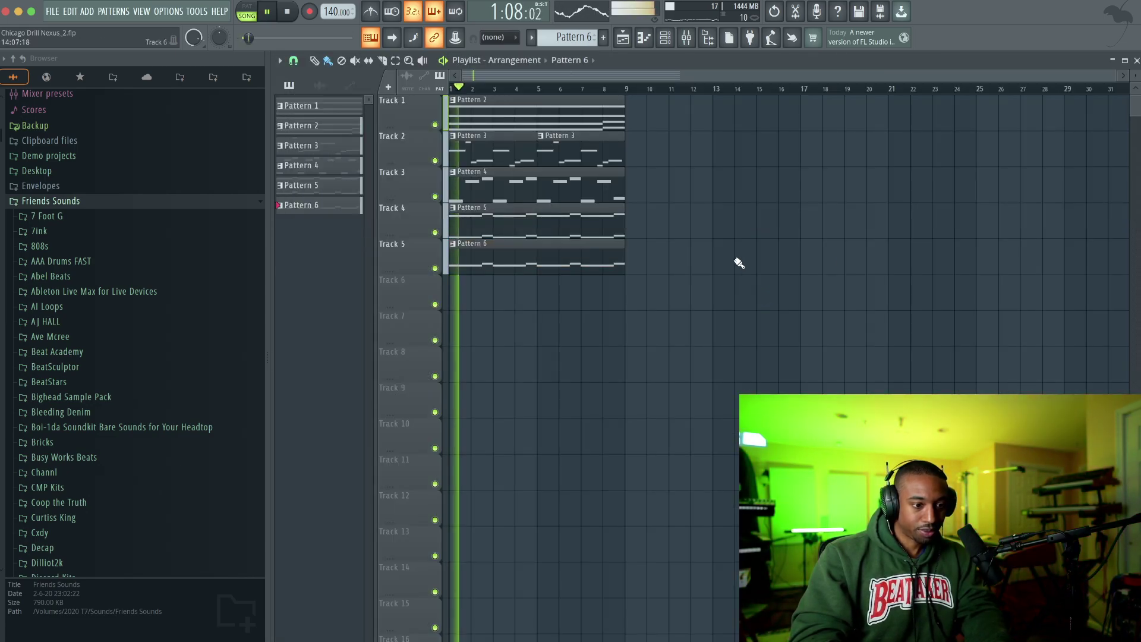
pyautogui.click(667, 38)
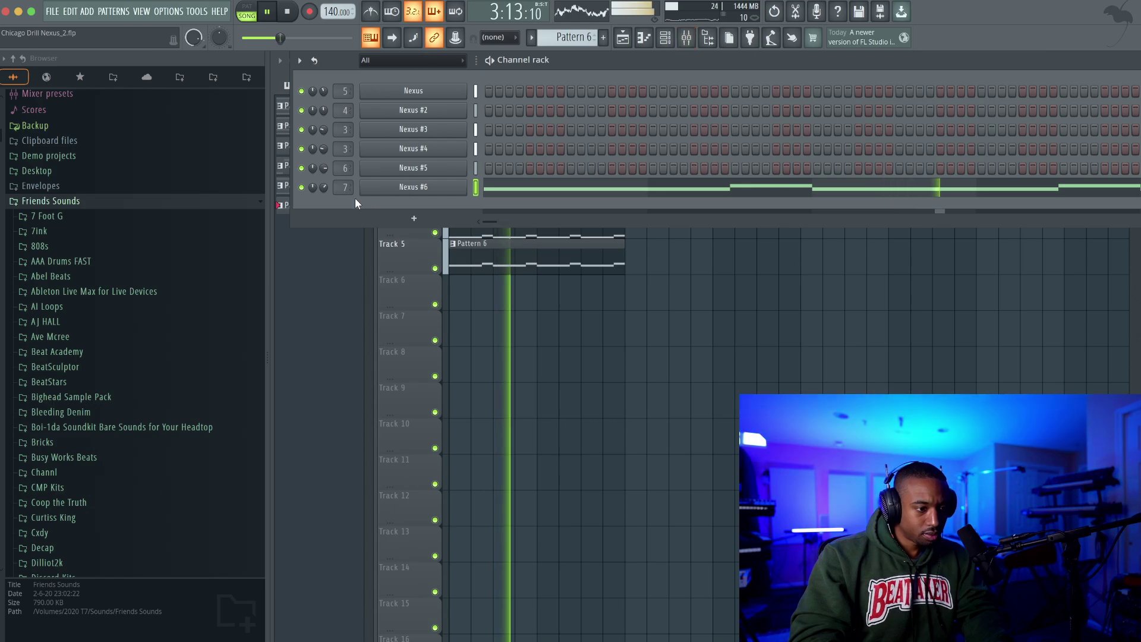
# - Duplicate all playlist clips from bars 1–8 into bars 9–16 across Tracks 1 to 5
pyautogui.click(593, 248)
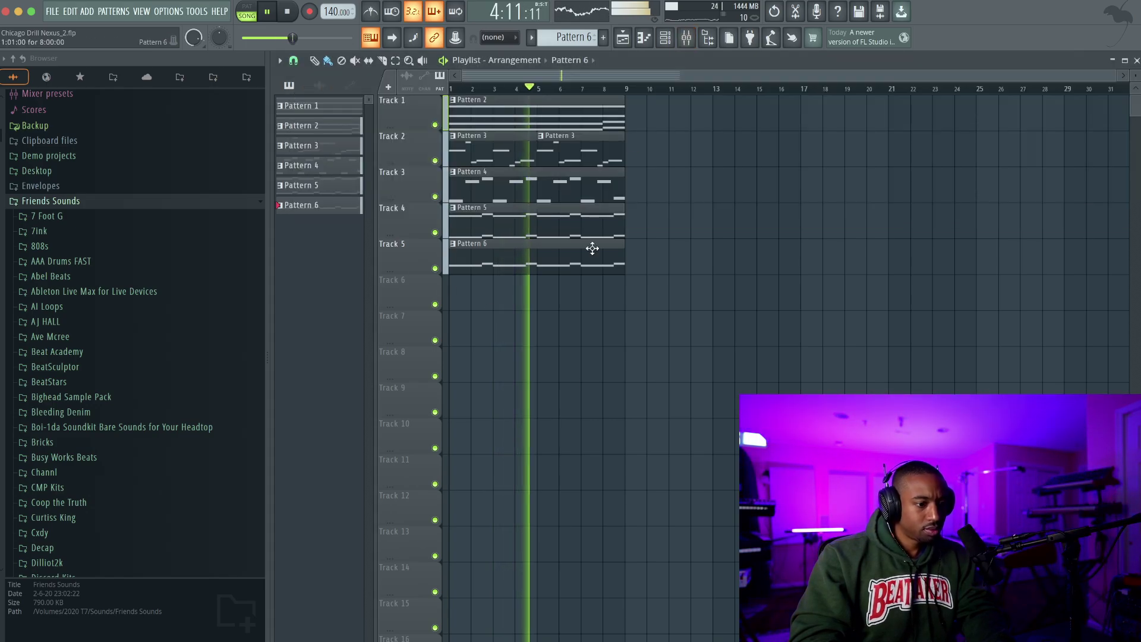
pyautogui.click(665, 38)
pyautogui.click(683, 292)
pyautogui.hotkey('ctrl', 'a')
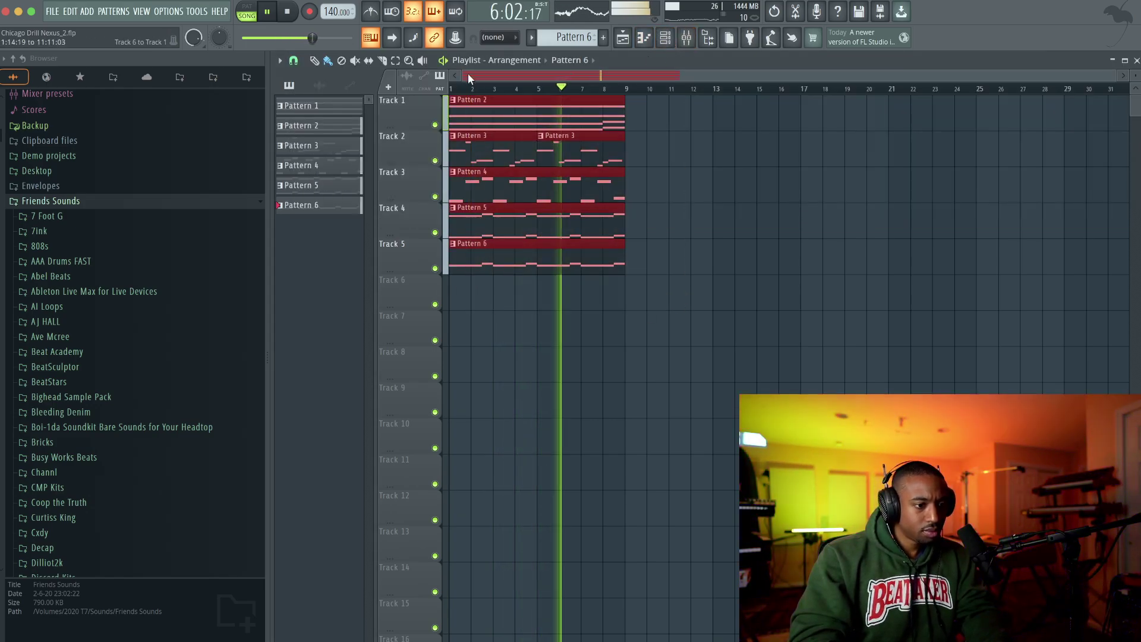
pyautogui.hotkey('ctrl', 'b')
pyautogui.hotkey('ctrl', 'd')
pyautogui.scroll(-2, 673, 145)
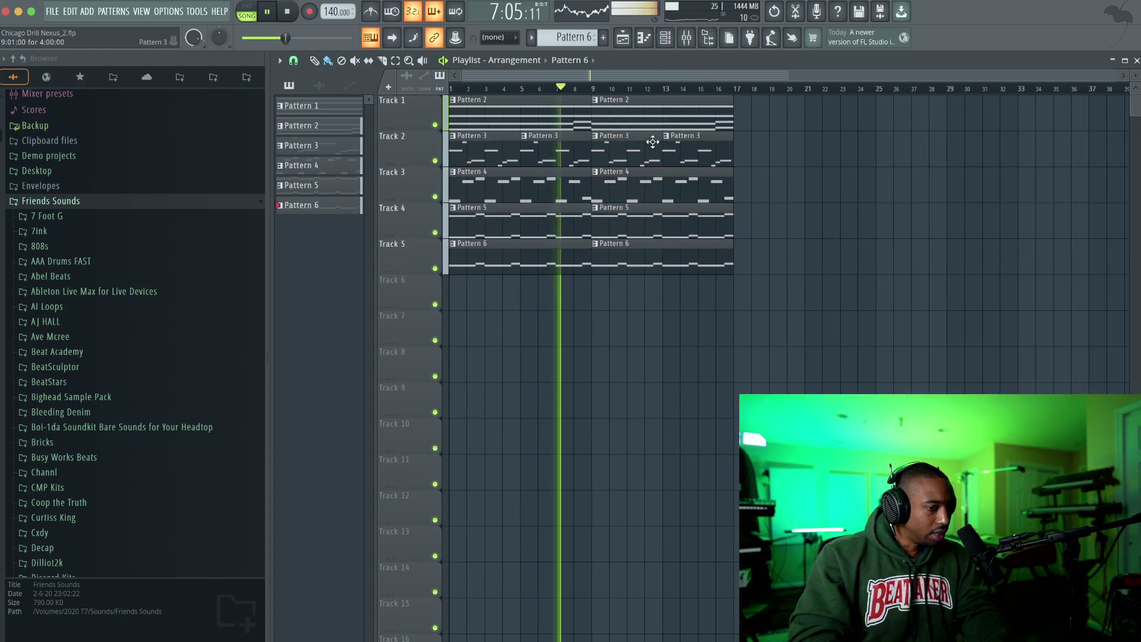
# - Remove both Pattern 3 clips from bars 9–16 on Track 2, restoring the Pattern 2 clip deleted at bar 9
pyautogui.rightClick(625, 116)
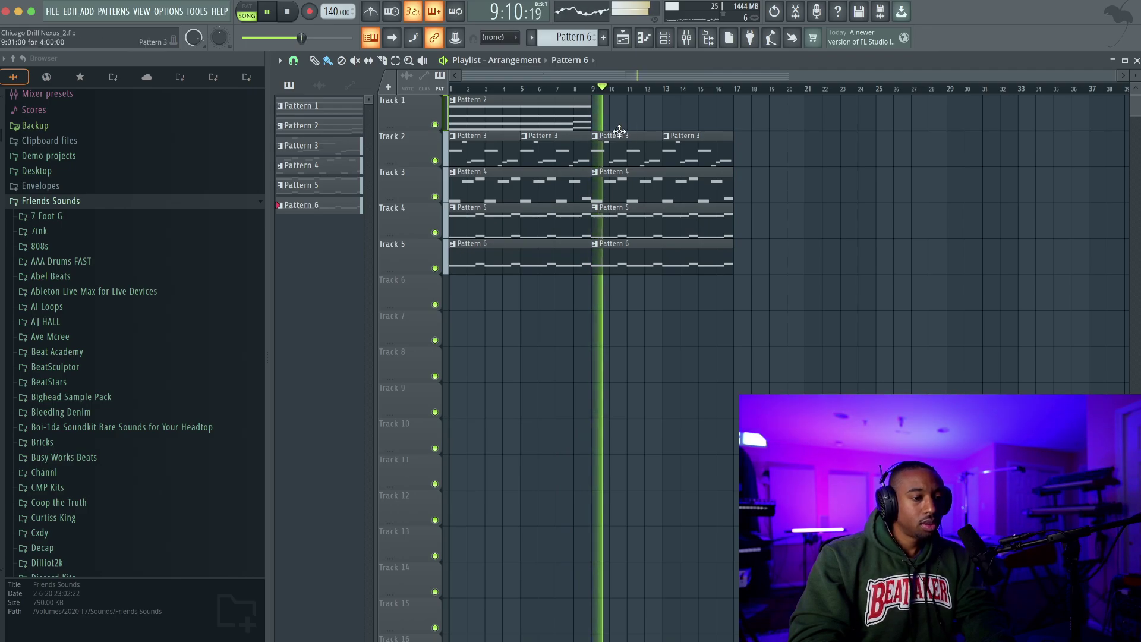
pyautogui.hotkey('ctrl', 'z')
pyautogui.press('space')
pyautogui.press('space')
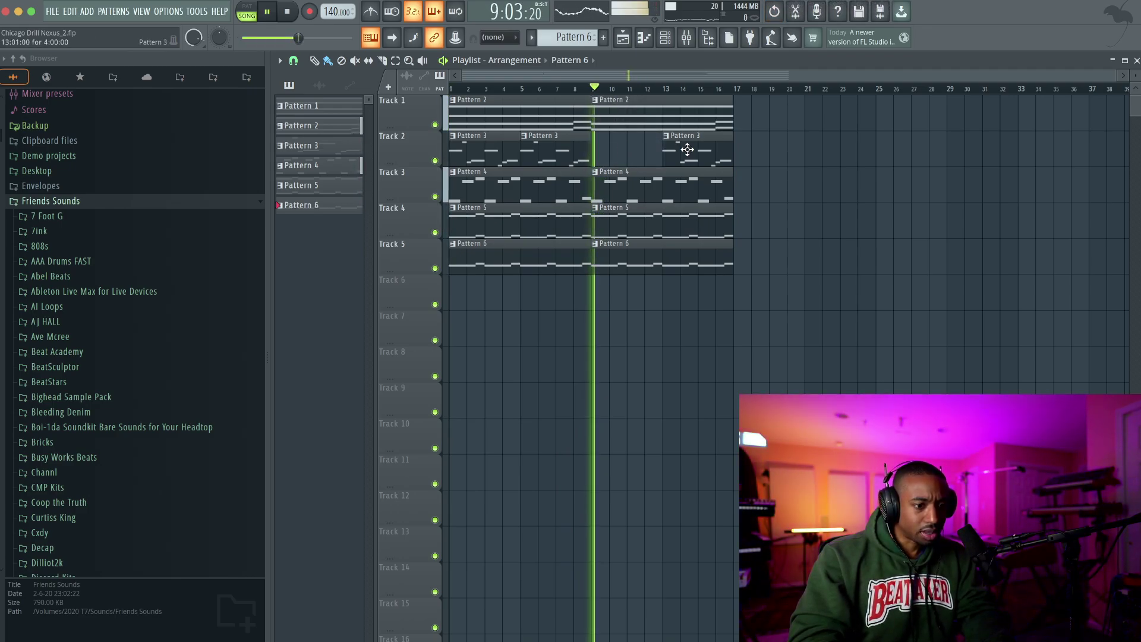
pyautogui.rightClick(690, 153)
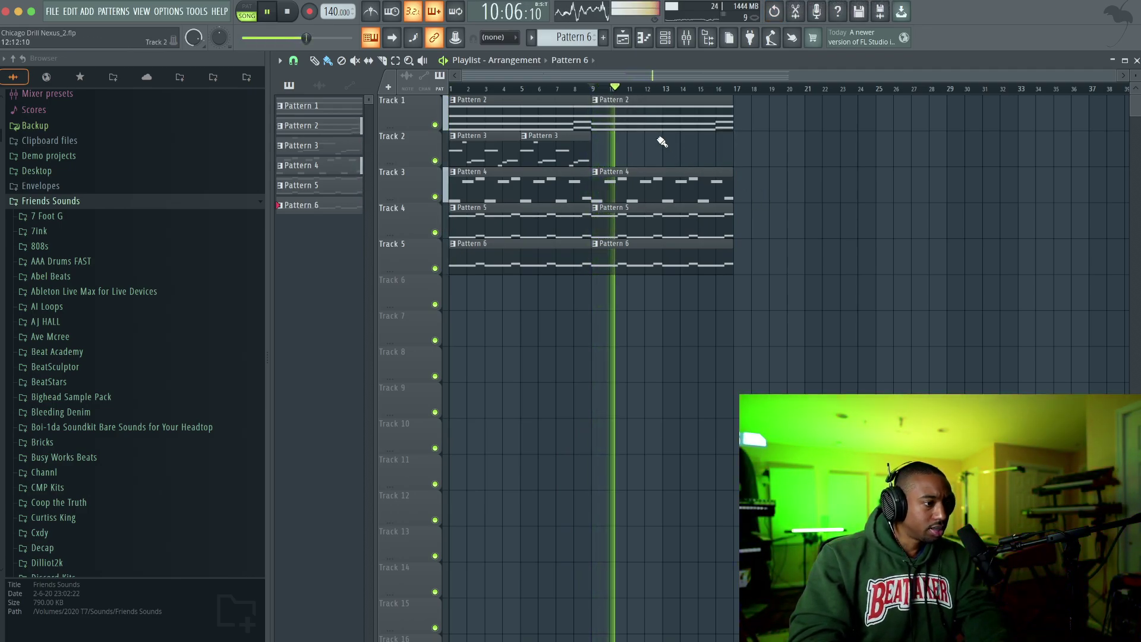
# - Load BWB WAVE 5 KICK (10) from Drumify's BWB THE WAVE KIT VOL. 5 kicks into a new channel
pyautogui.click(665, 38)
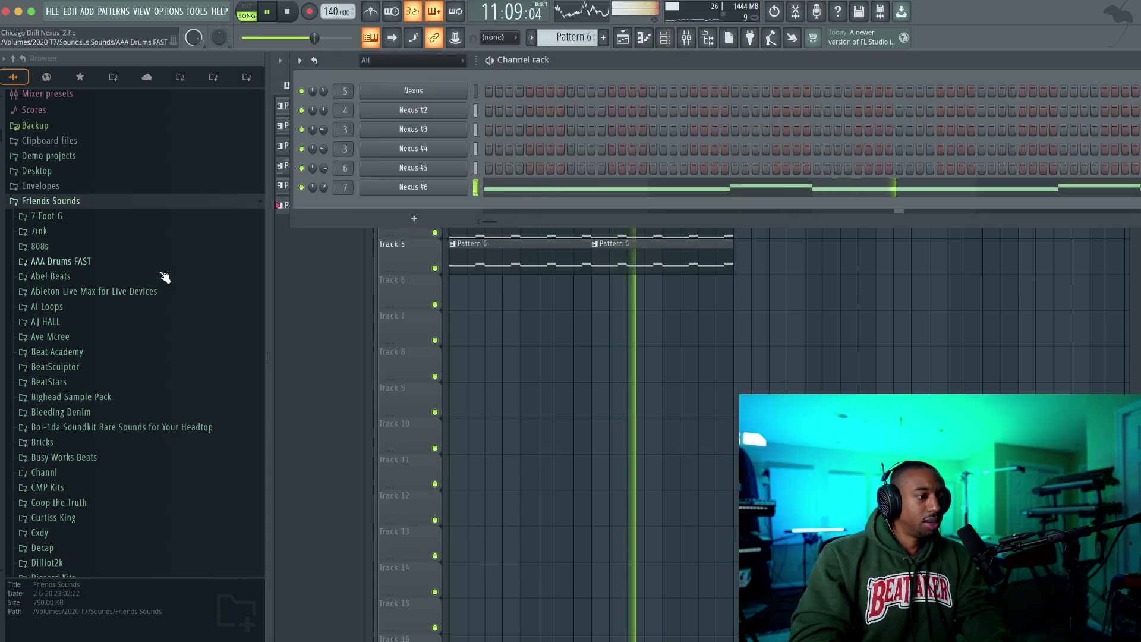
pyautogui.scroll(-3, 92, 386)
pyautogui.scroll(-6, 93, 409)
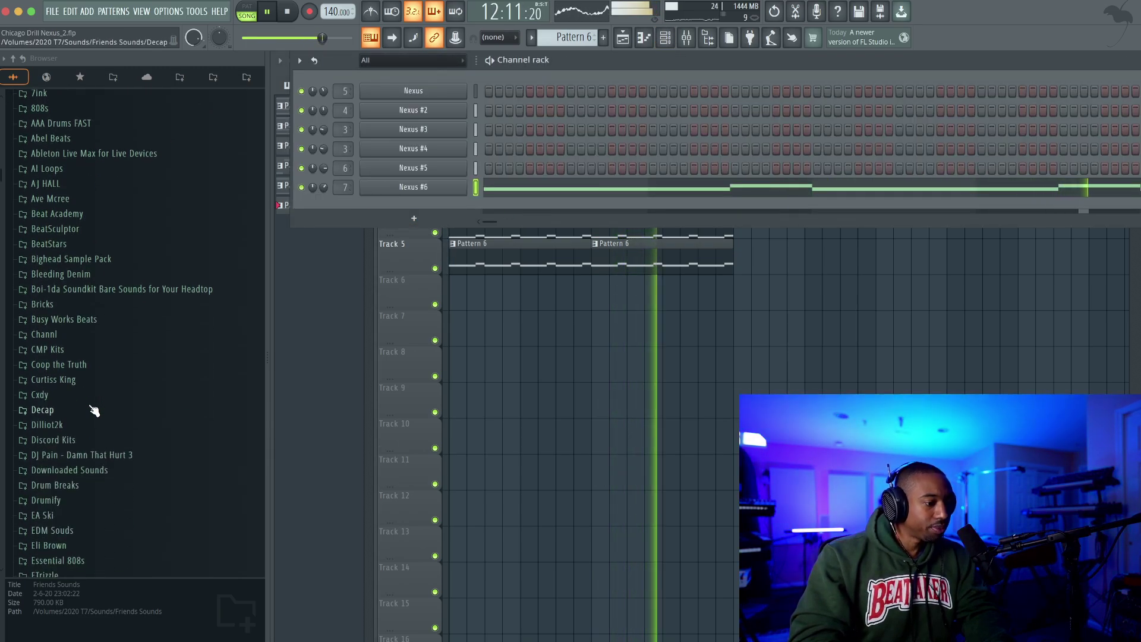
pyautogui.click(86, 359)
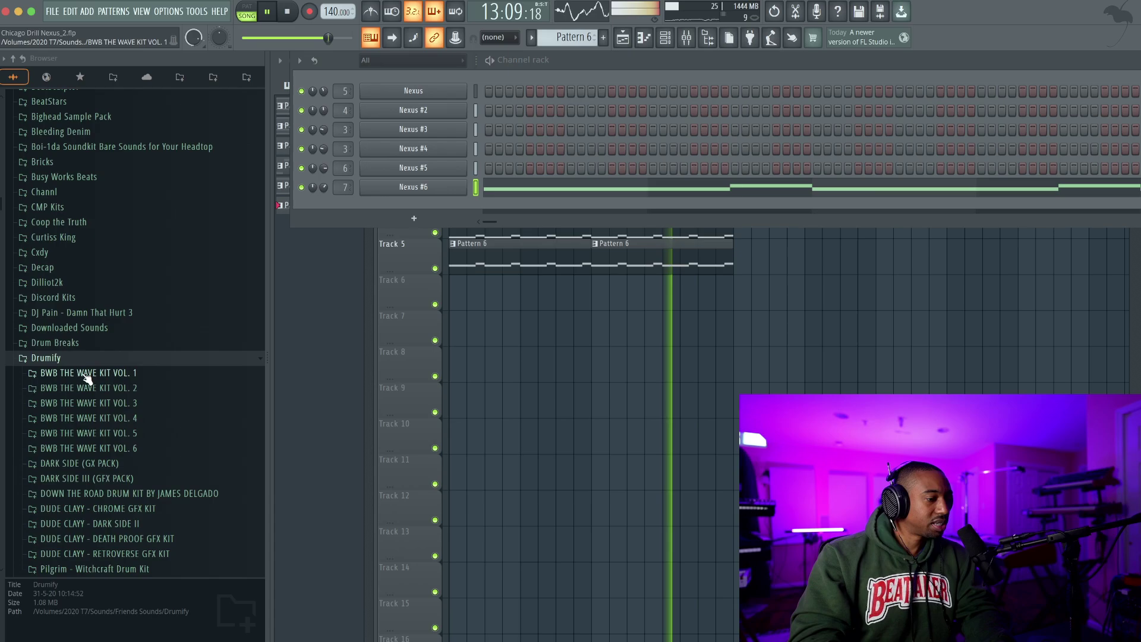
pyautogui.click(148, 433)
pyautogui.click(115, 476)
pyautogui.scroll(-10, 132, 246)
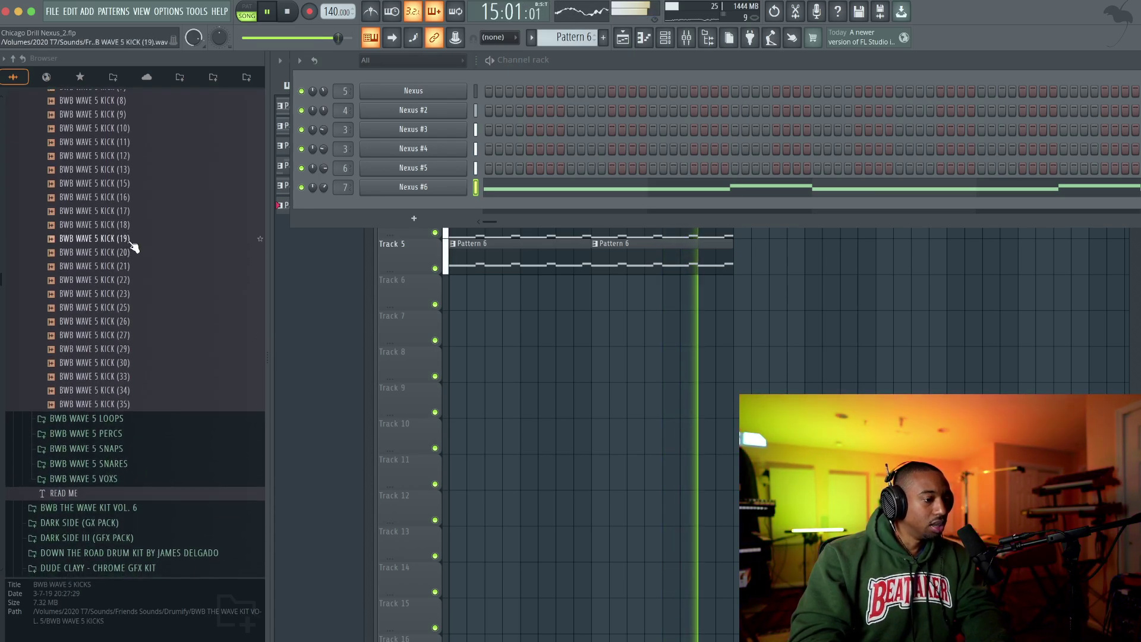
pyautogui.scroll(2, 137, 214)
pyautogui.rightClick(136, 184)
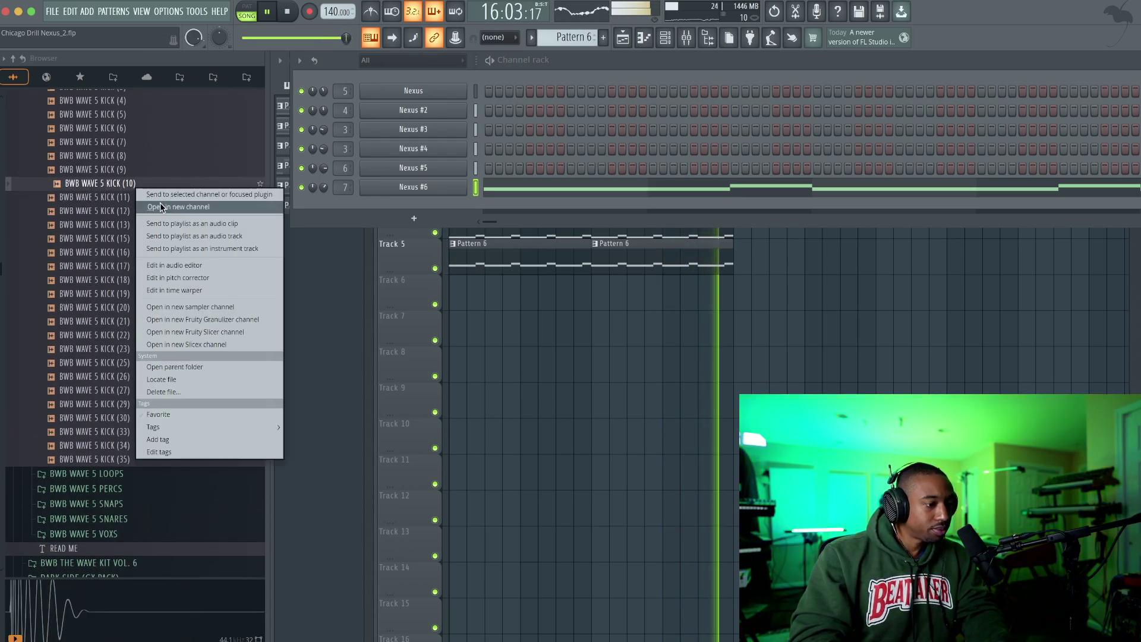
pyautogui.click(159, 207)
# - Show the mixer and set the kick sampler's silence trimming threshold to 100%
pyautogui.press('F9')
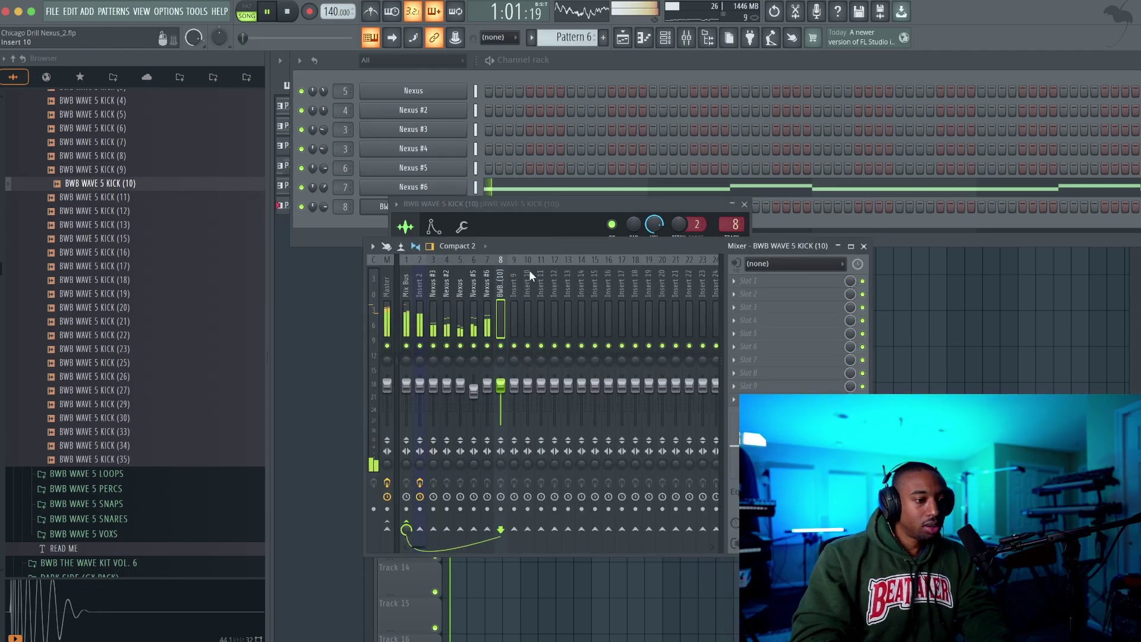
pyautogui.click(509, 205)
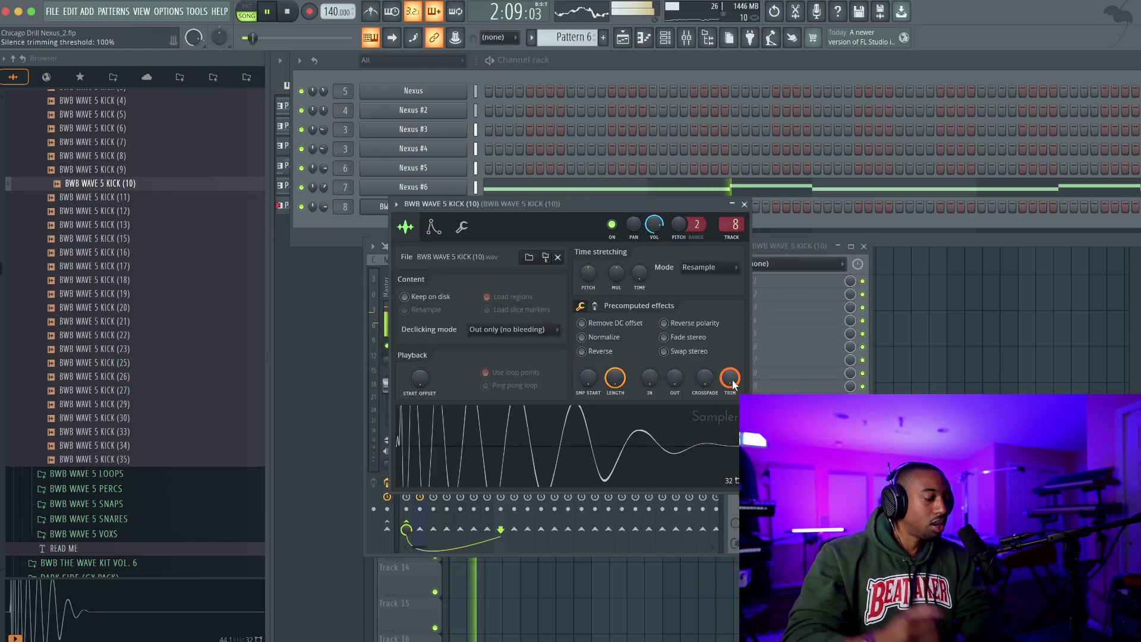
pyautogui.click(744, 203)
# - Start empty Pattern 7 with a kick on step 1 and place it on playlist Track 6 at bar 1
pyautogui.click(579, 37)
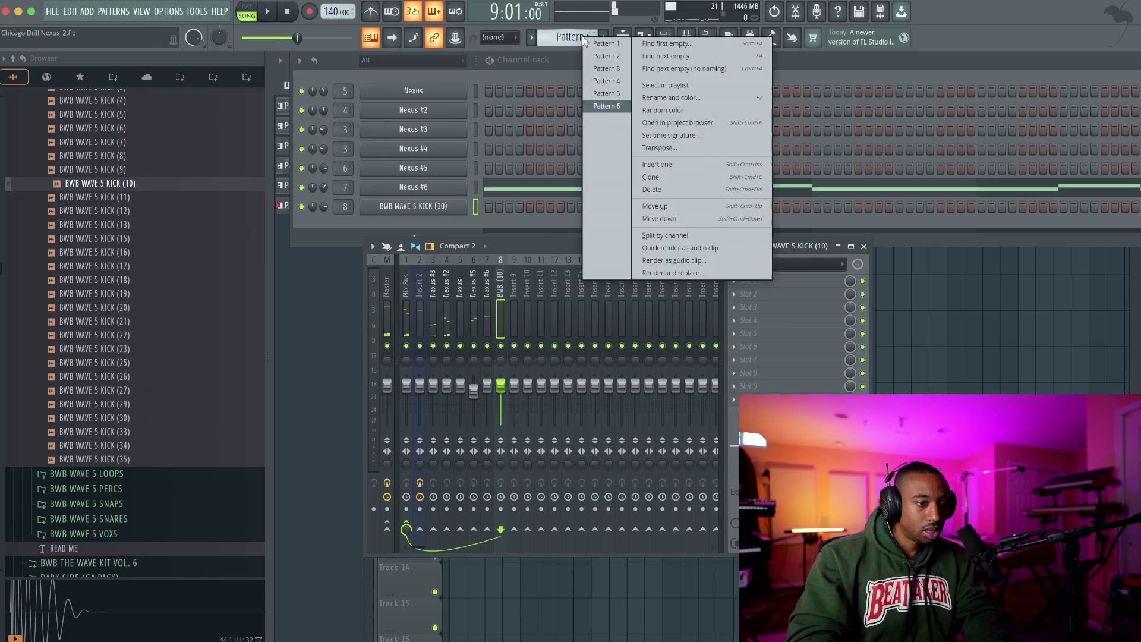
pyautogui.click(665, 42)
pyautogui.click(481, 203)
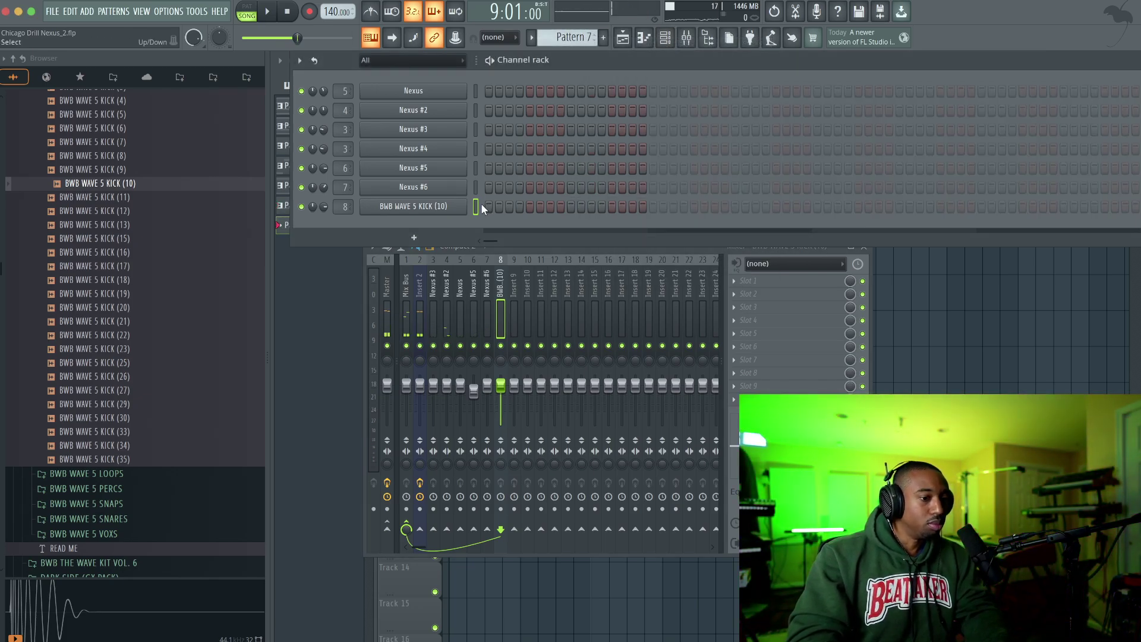
pyautogui.press('F5')
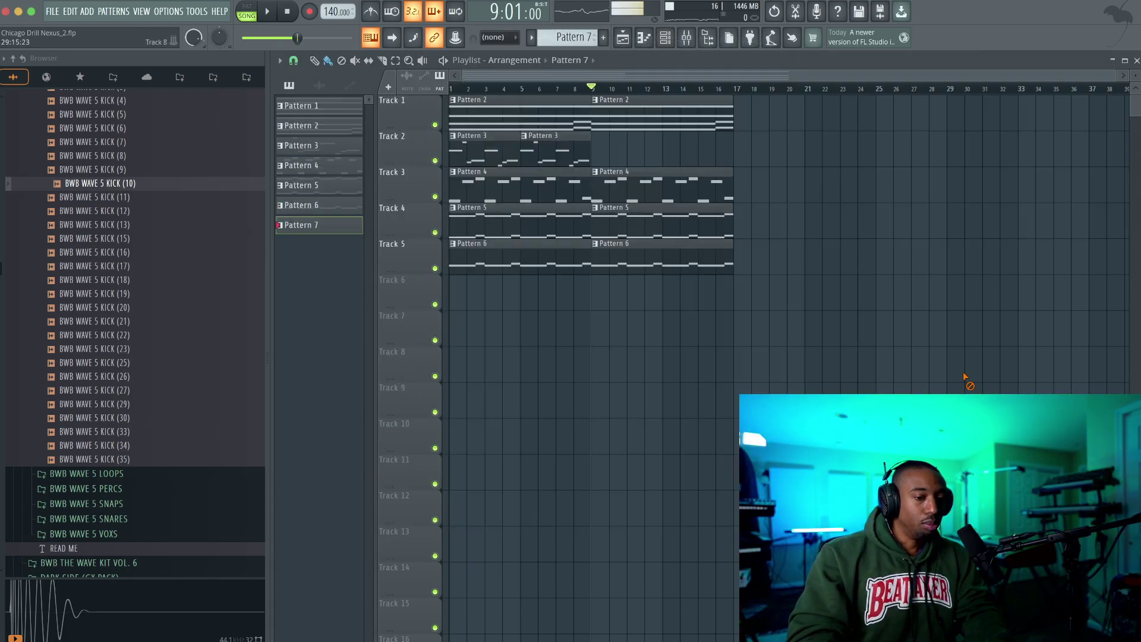
pyautogui.click(461, 288)
pyautogui.click(665, 39)
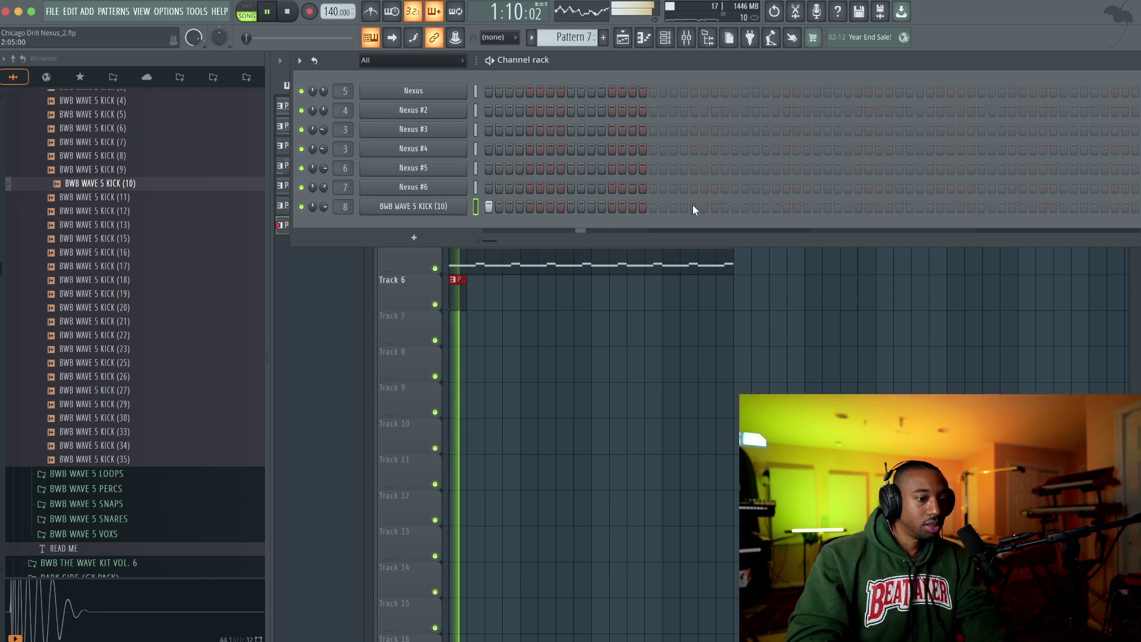
# - Add Pattern 7 kicks at bar 2 step 9, bar 3 step 1, bar 4 steps 9 and 13, and bar 5 step 1
pyautogui.click(735, 206)
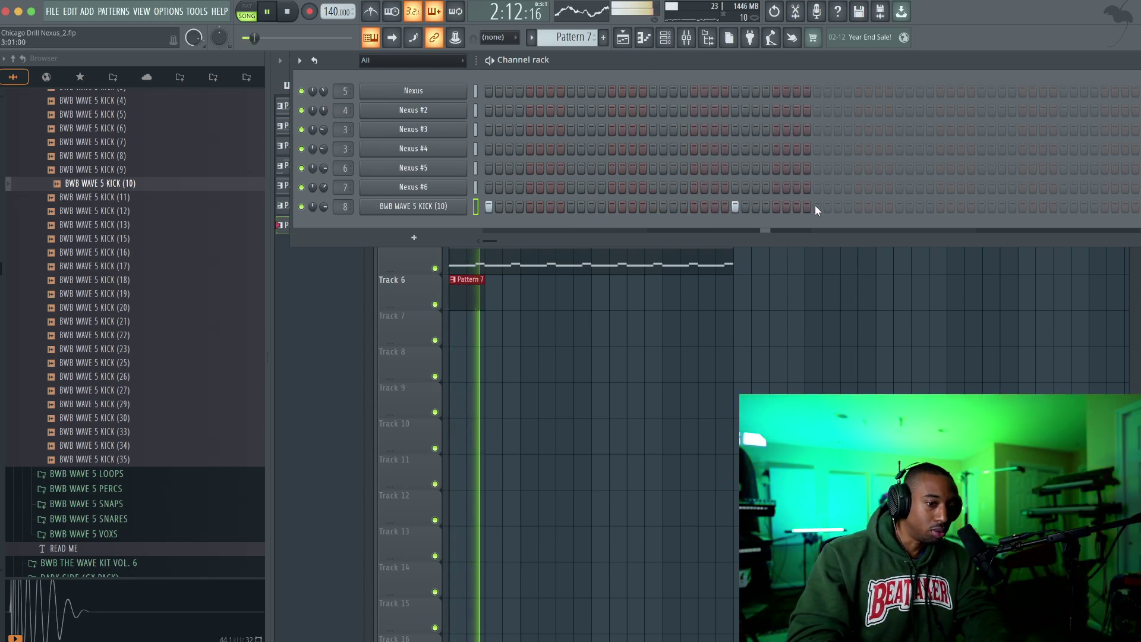
pyautogui.click(817, 206)
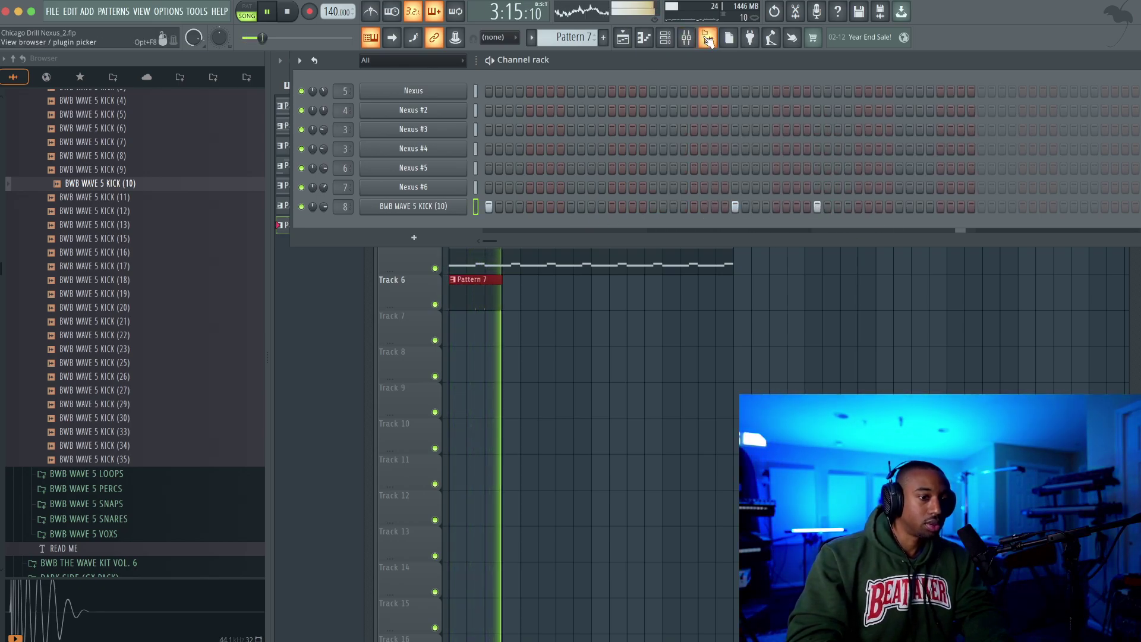
pyautogui.hotkey('alt', 'F8')
pyautogui.click(791, 207)
pyautogui.click(832, 207)
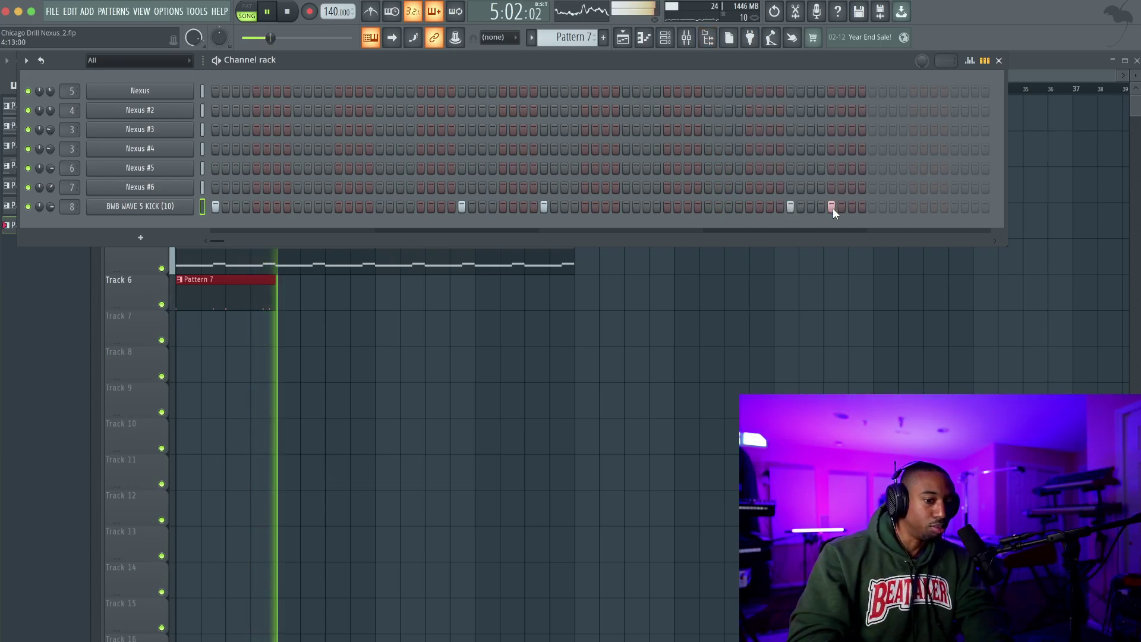
pyautogui.click(872, 207)
pyautogui.press('space')
pyautogui.press('F6')
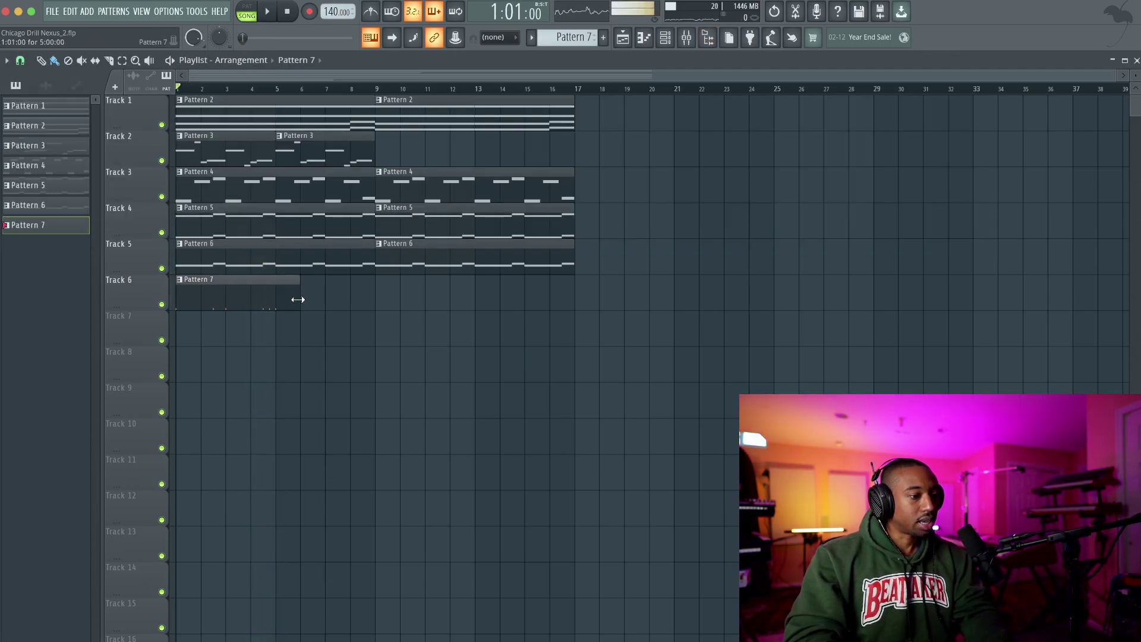
# - Trim the Pattern 7 clip on Track 6 to four bars and repeat it through bar 16
pyautogui.moveTo(298, 300); pyautogui.dragTo(279, 304)
pyautogui.click(209, 297)
pyautogui.hotkey('ctrl', 'b')
pyautogui.hotkey('ctrl', 'b')
pyautogui.hotkey('ctrl', 'b')
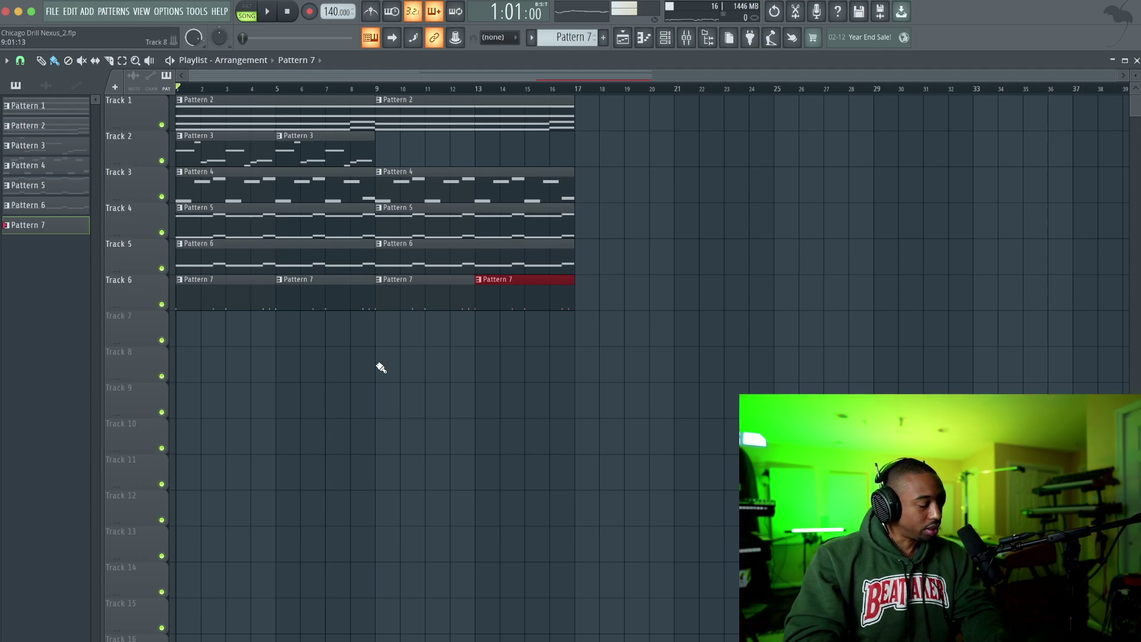
# - Play the arrangement, leave the Wave Kit Vol. 5 kicks and reopen the Friends Sounds folder list
pyautogui.hotkey('alt', 'F8')
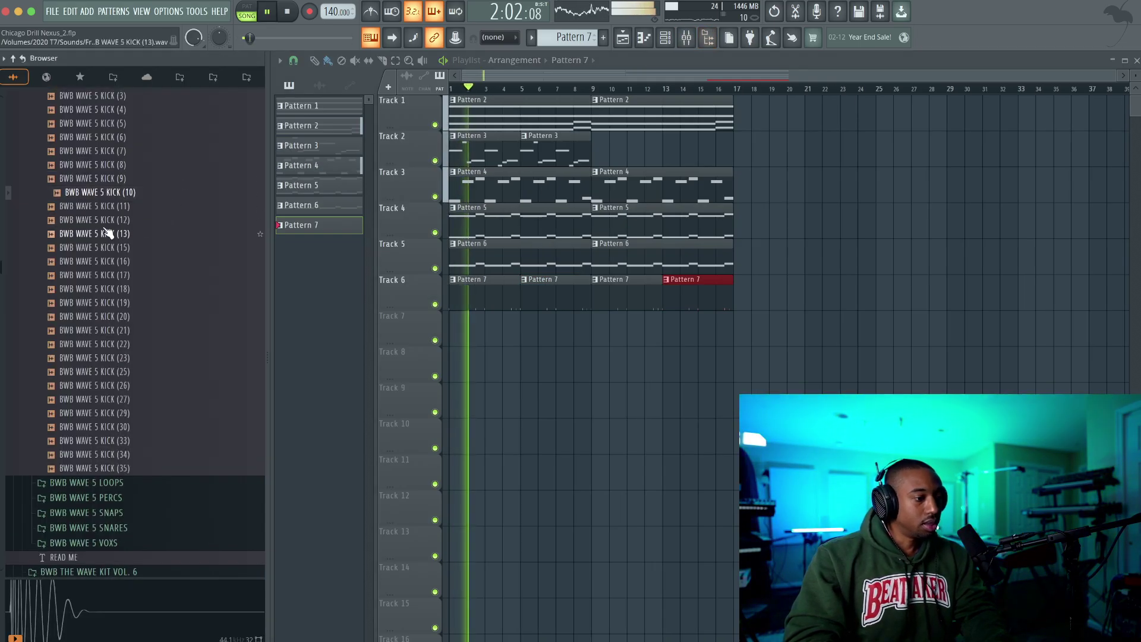
pyautogui.scroll(4, 107, 233)
pyautogui.click(111, 220)
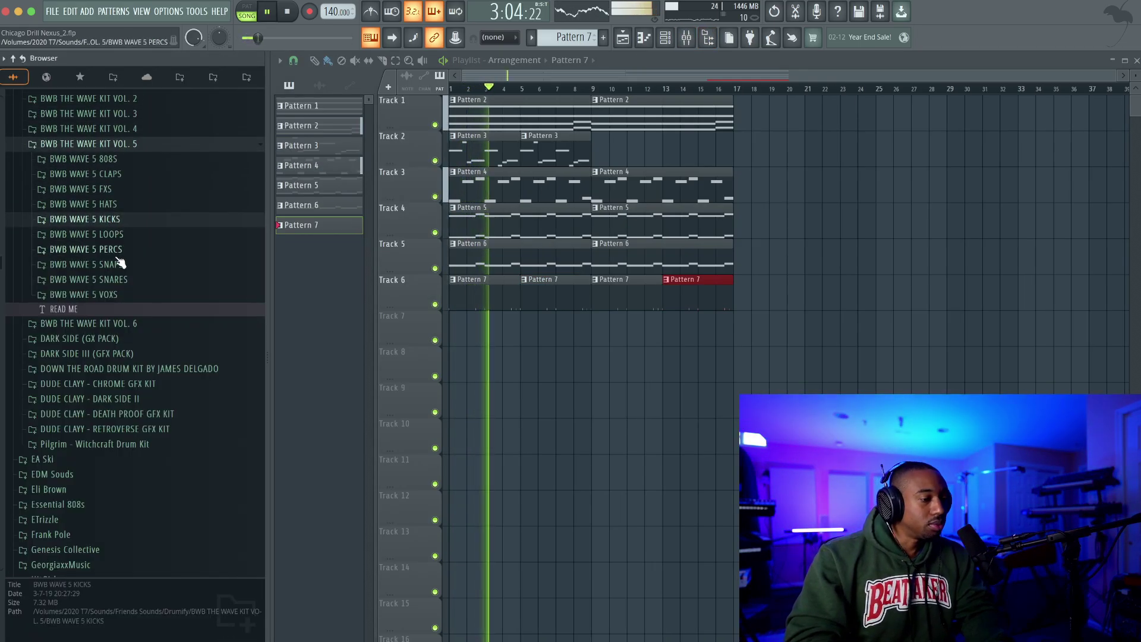
pyautogui.click(18, 73)
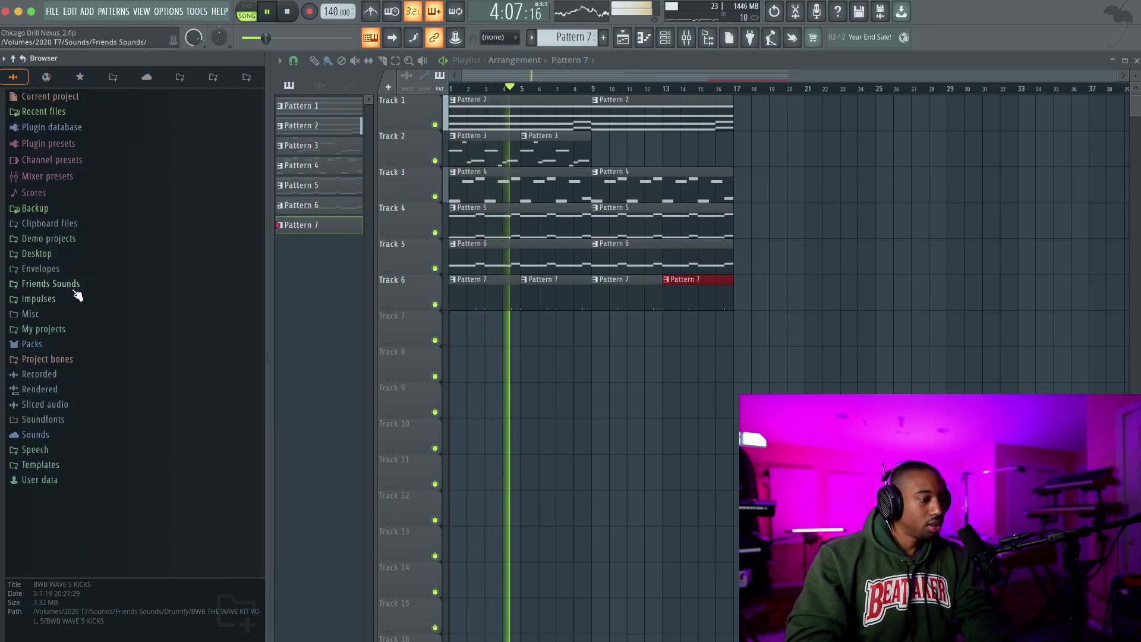
pyautogui.scroll(-5, 70, 392)
pyautogui.press('space')
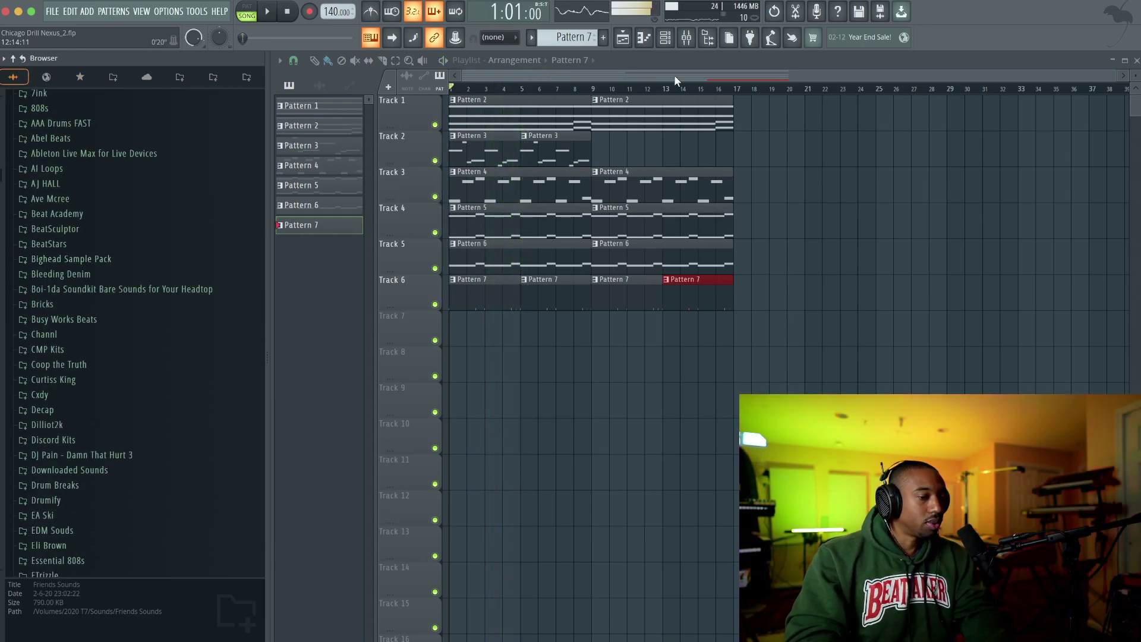
# - Select the five Nexus mixer tracks, lower their faders together during playback and save the project
pyautogui.click(687, 41)
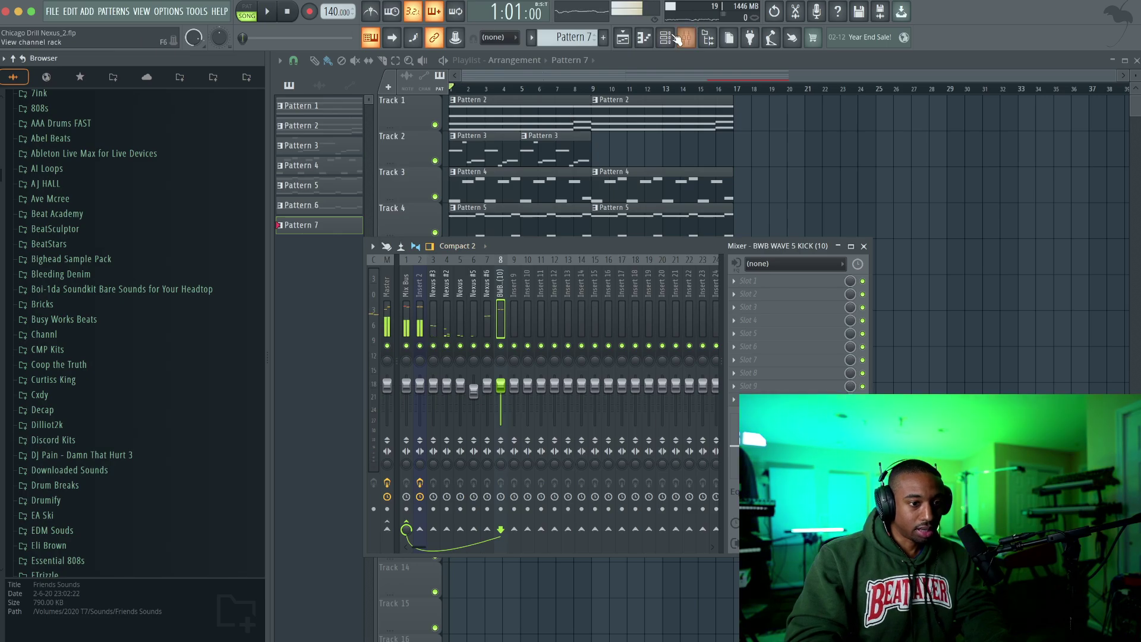
pyautogui.click(674, 38)
pyautogui.press('space')
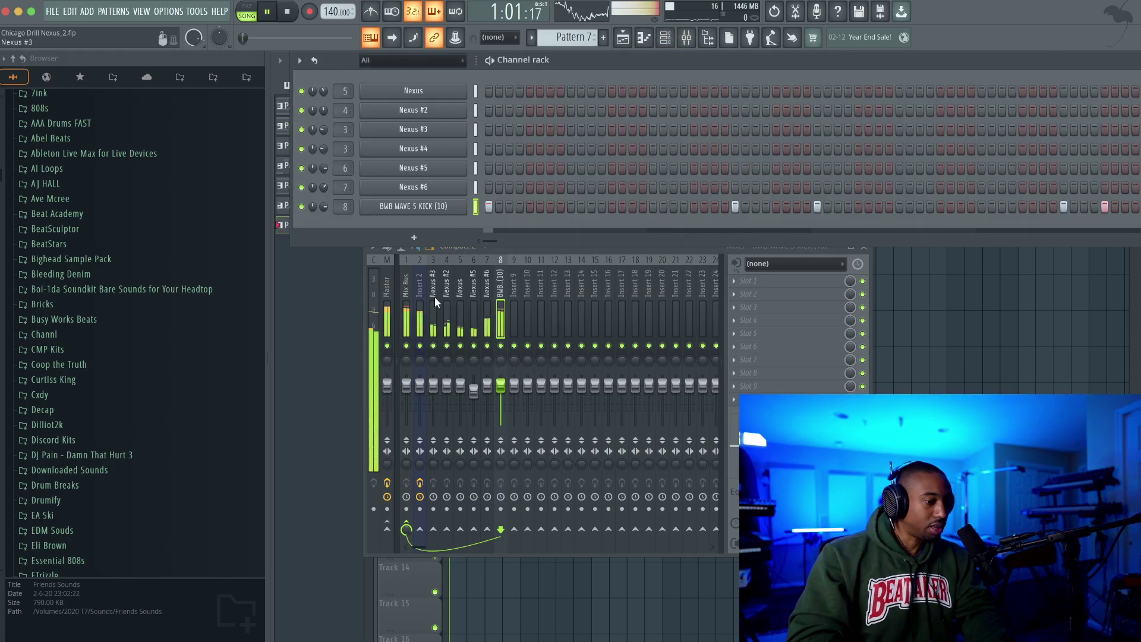
pyautogui.moveTo(434, 295); pyautogui.dragTo(491, 294)
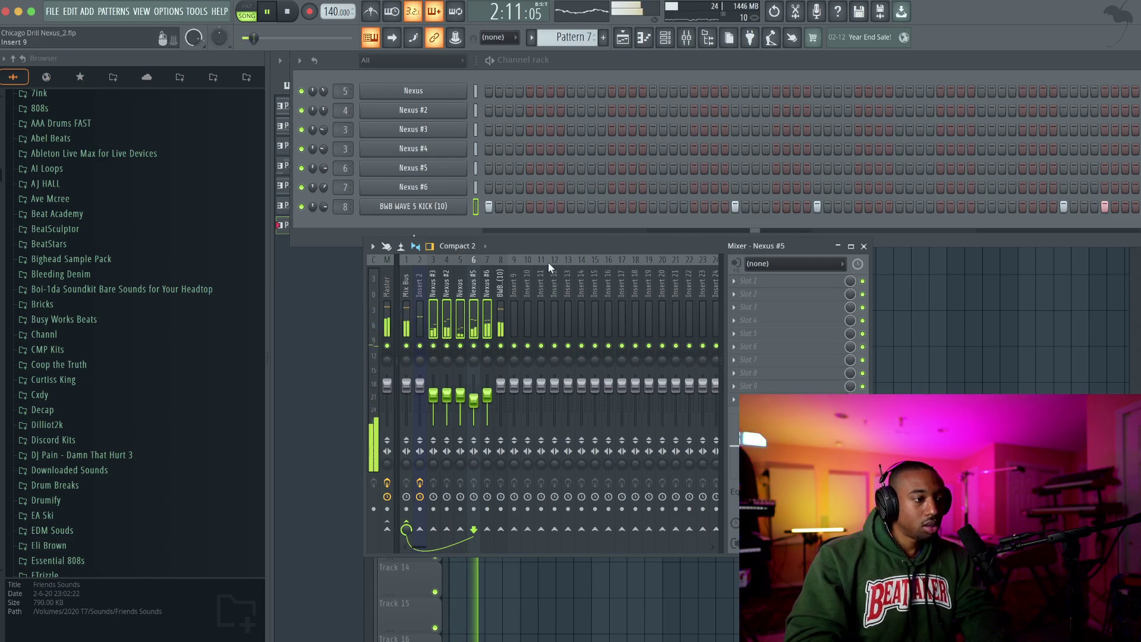
pyautogui.hotkey('ctrl', 's')
# - Look through the Friends Sounds folders, stop playback and open the Lunch77 STS FULL PACK folder instead
pyautogui.scroll(-8, 117, 298)
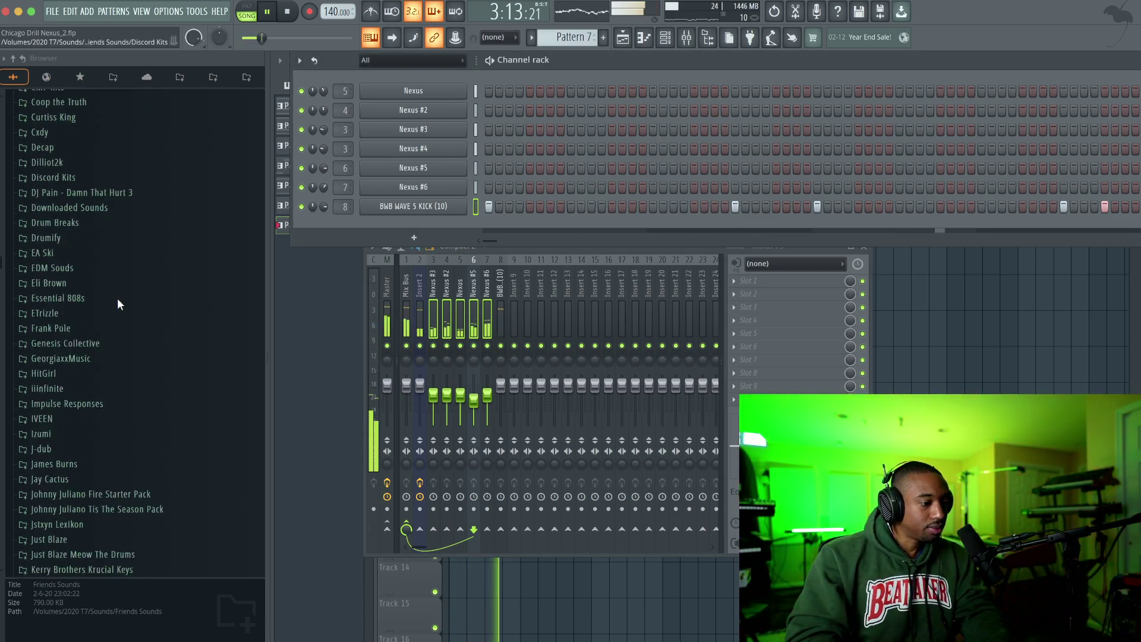
pyautogui.scroll(-16, 117, 300)
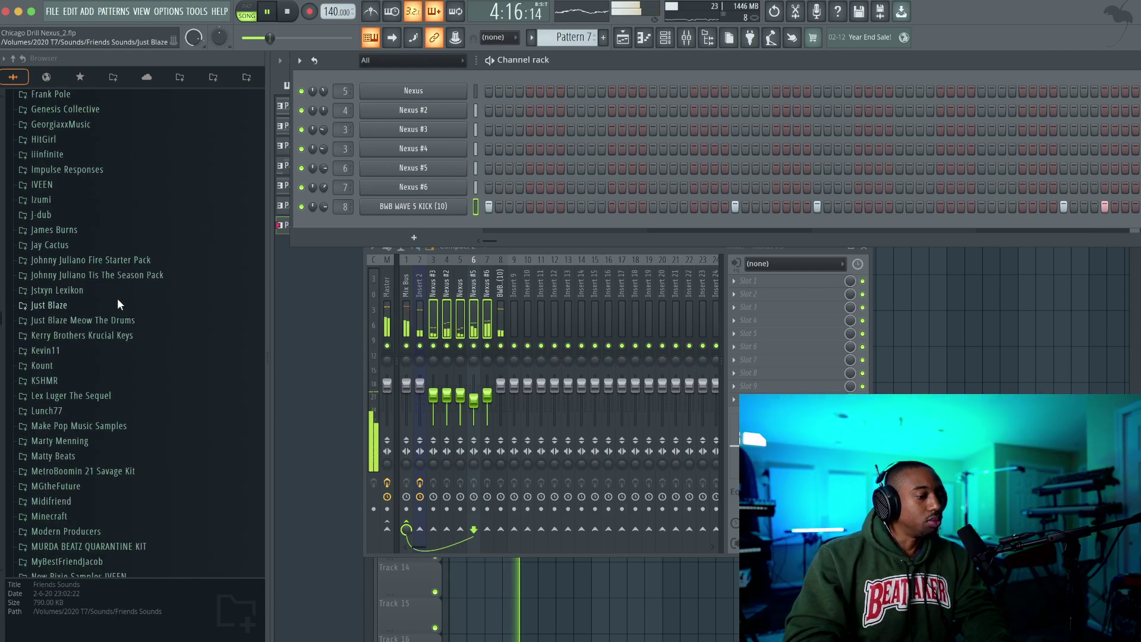
pyautogui.scroll(-7, 117, 298)
pyautogui.scroll(20, 97, 274)
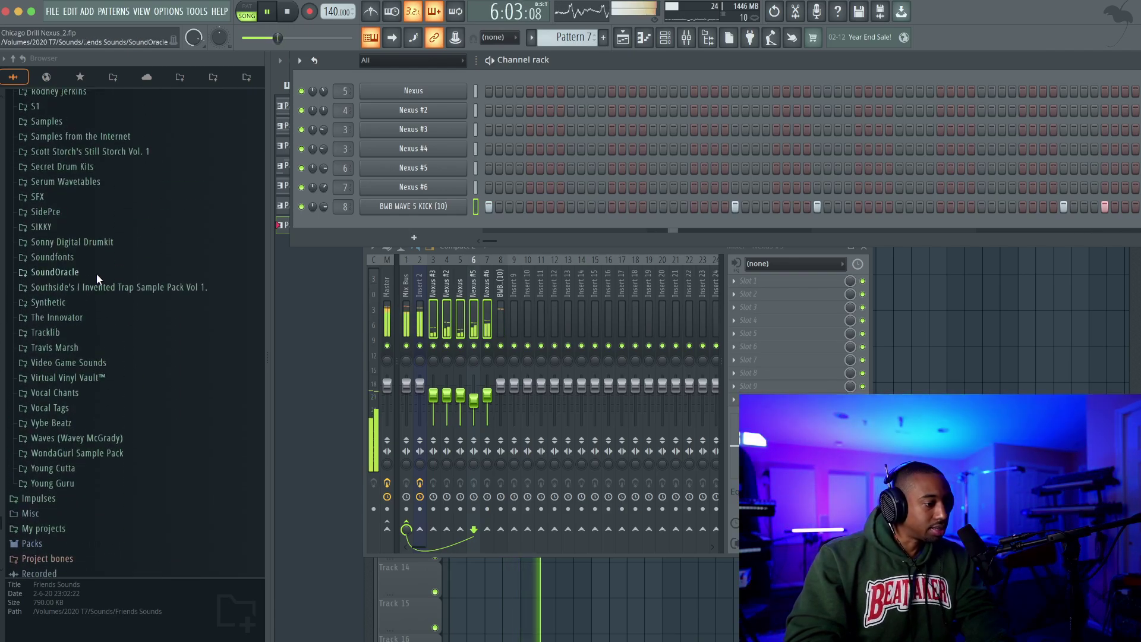
pyautogui.click(180, 78)
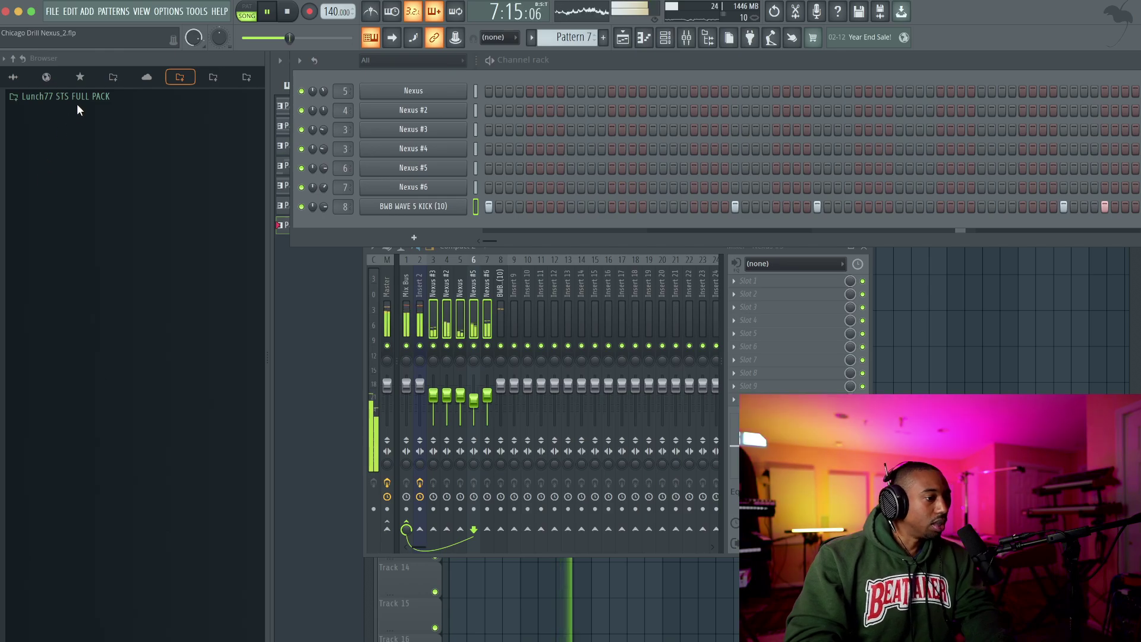
pyautogui.press('space')
pyautogui.click(80, 98)
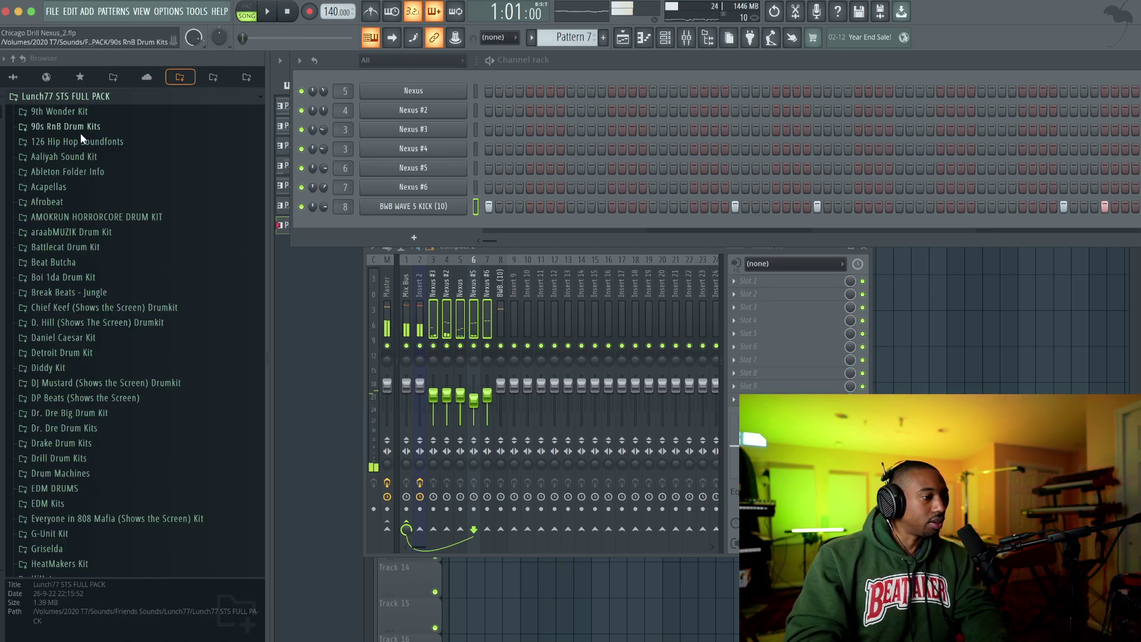
# - Open the Snares folder of The Lunch77 Metro Boomin Drumkit inside the pack
pyautogui.scroll(-8, 84, 247)
pyautogui.scroll(-20, 83, 247)
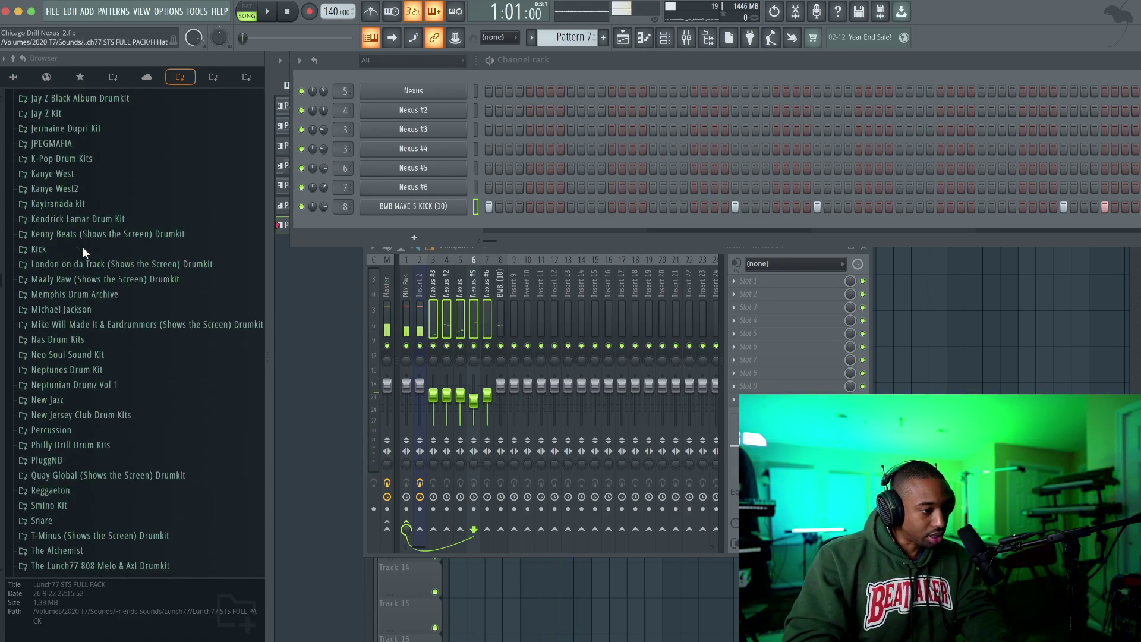
pyautogui.scroll(3, 83, 247)
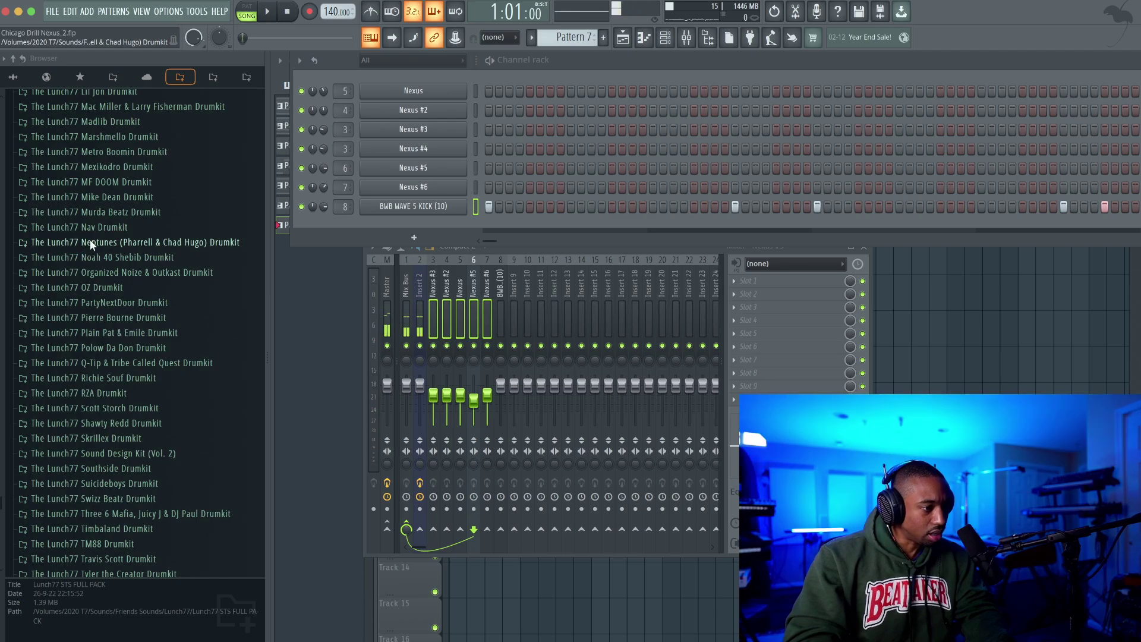
pyautogui.click(105, 206)
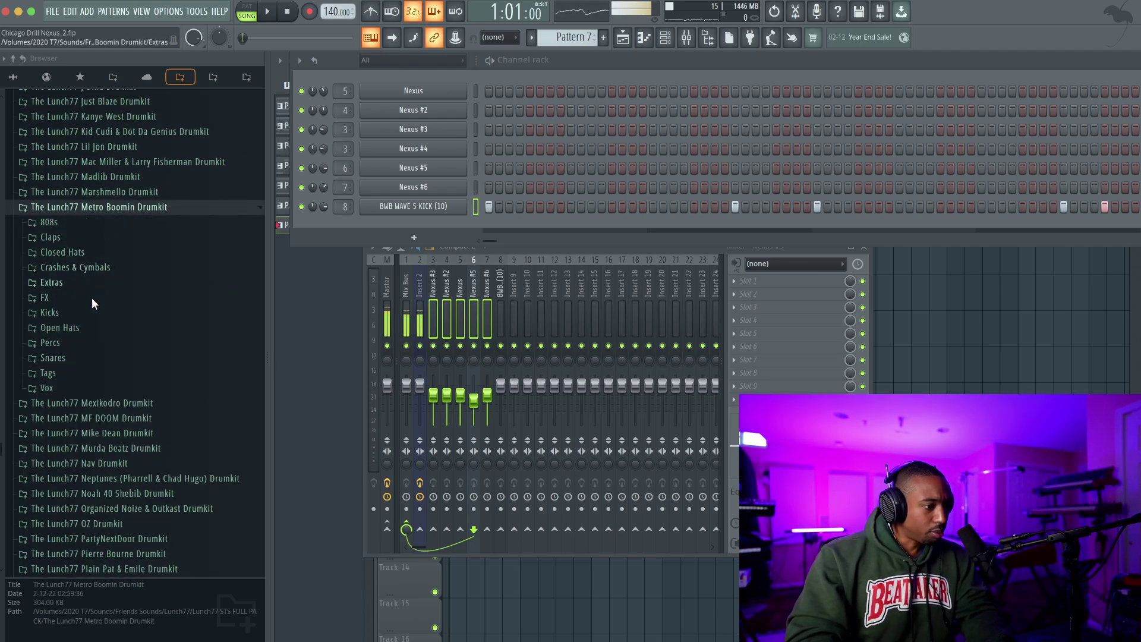
pyautogui.press('space')
pyautogui.scroll(3, 102, 216)
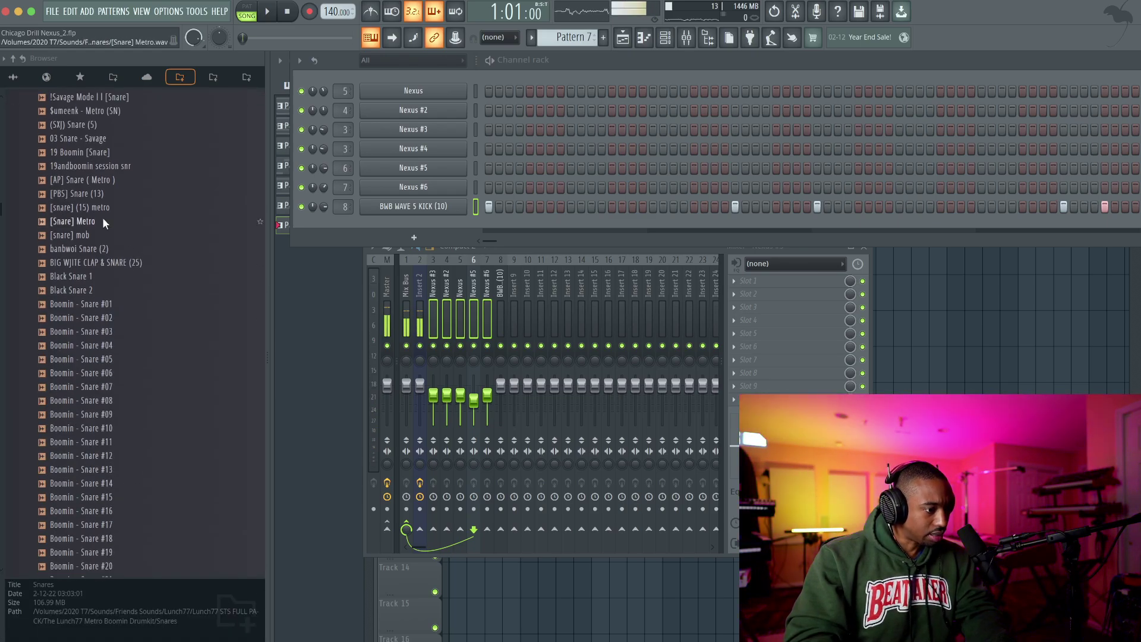
# - Audition snares over the playing arrangement and load $umeenk - Metro (SN) and 19 Boomin [Snare] in new channels
pyautogui.click(105, 197)
pyautogui.click(105, 206)
pyautogui.click(105, 225)
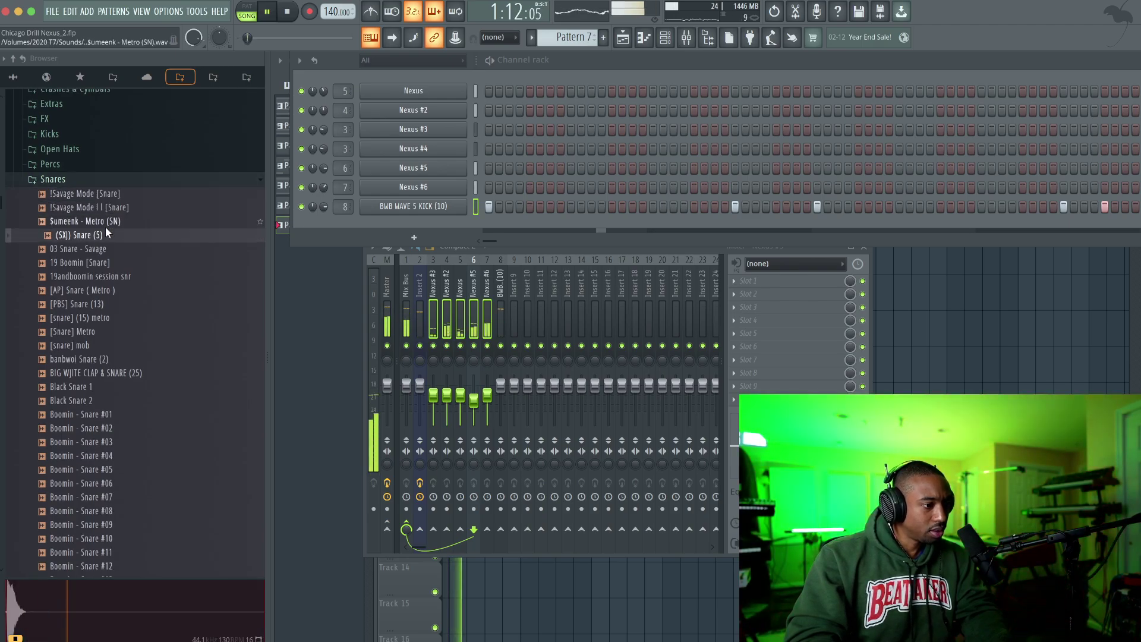
pyautogui.click(105, 248)
pyautogui.click(105, 226)
pyautogui.press('space')
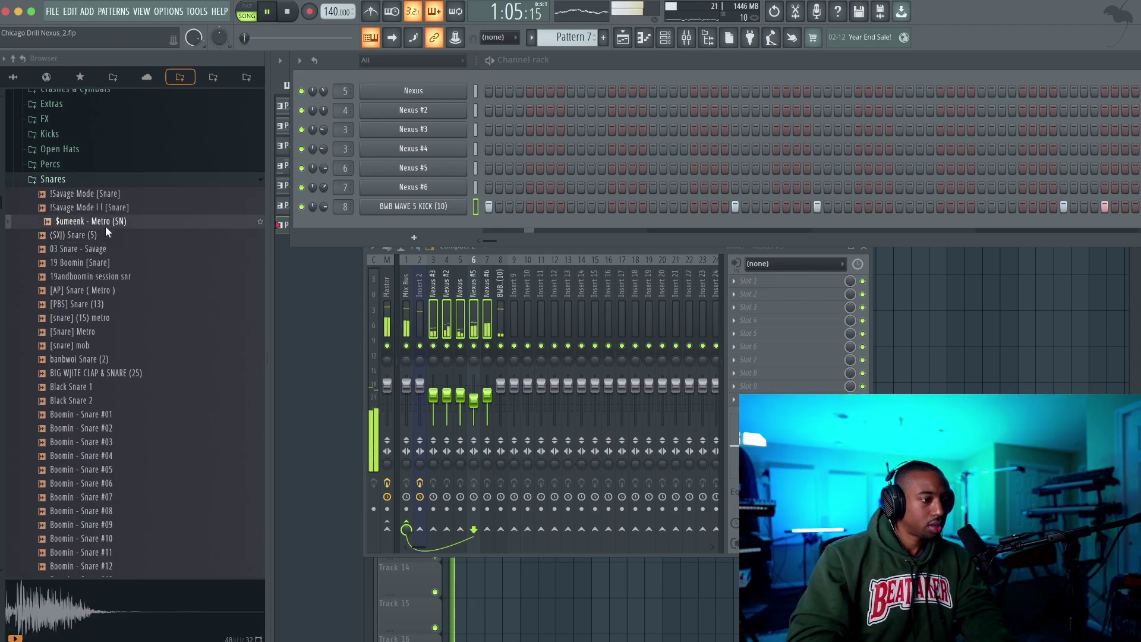
pyautogui.click(105, 248)
pyautogui.click(102, 224)
pyautogui.rightClick(102, 223)
pyautogui.click(113, 240)
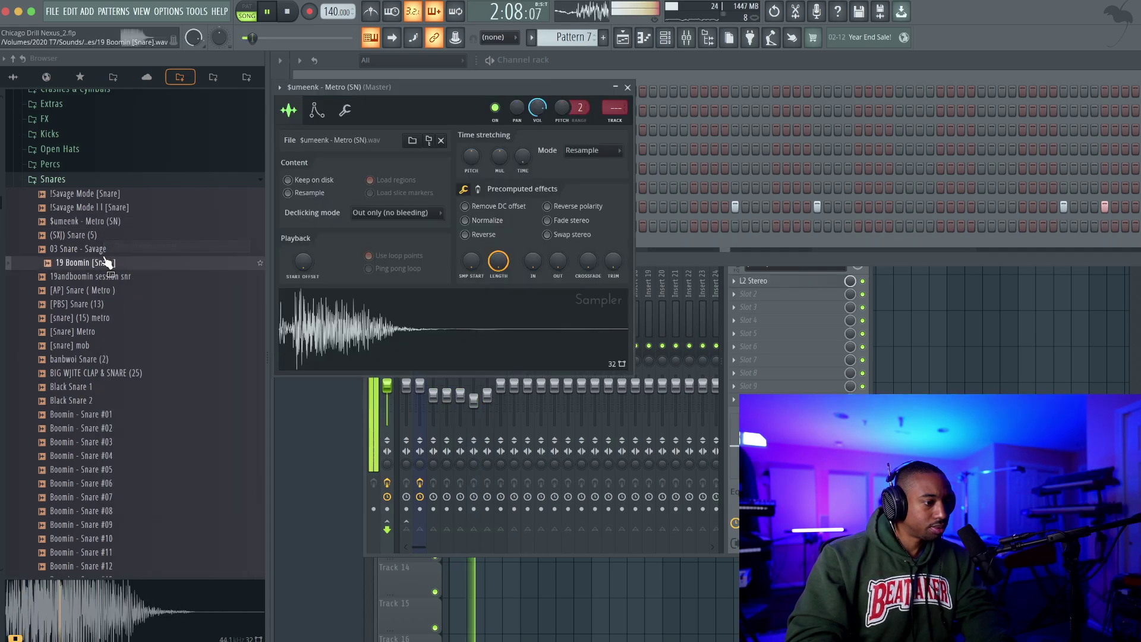
pyautogui.rightClick(105, 262)
pyautogui.click(116, 277)
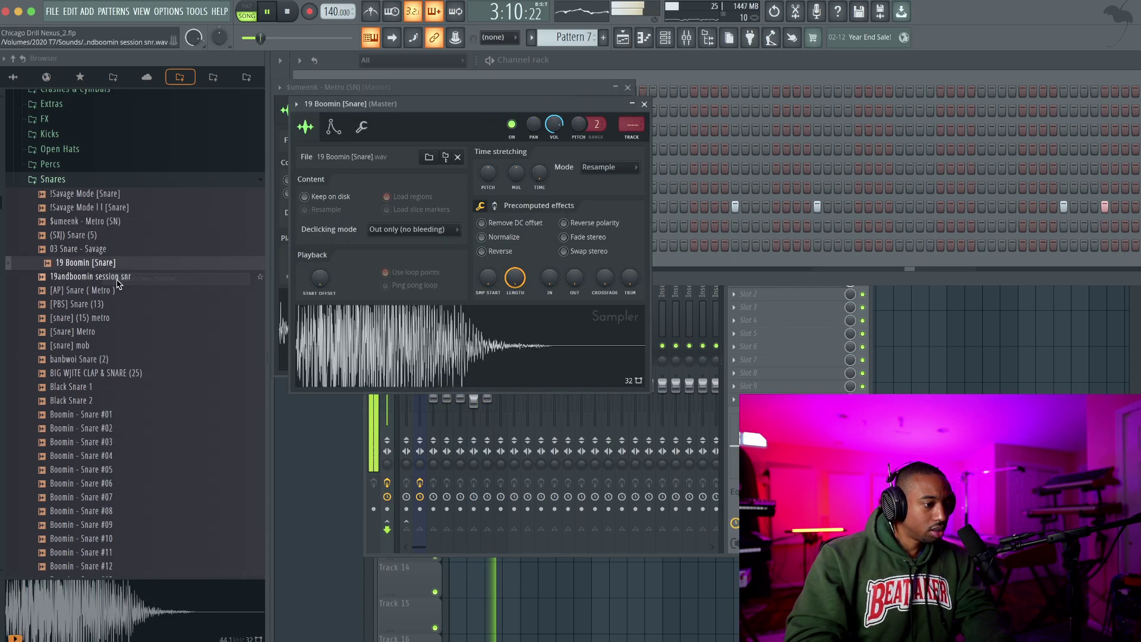
# - Stop playback, audition the following snares and load BIG WJITE CLAP & SNARE (25) in a new channel
pyautogui.click(110, 276)
pyautogui.click(116, 290)
pyautogui.press('space')
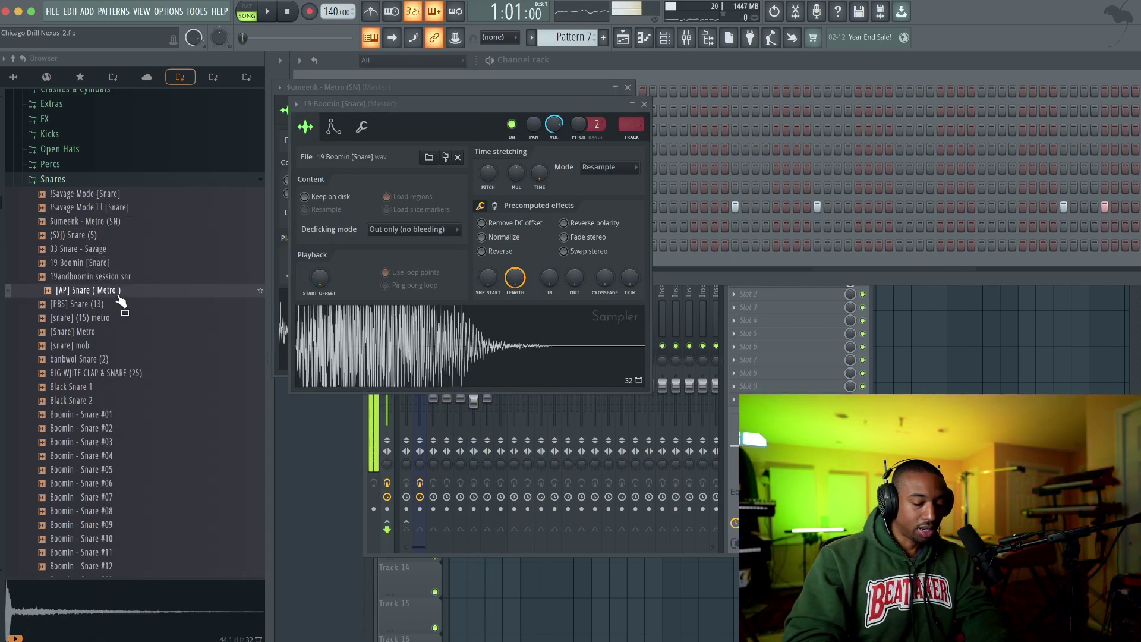
pyautogui.press('Down')
pyautogui.press('Down')
pyautogui.press('Down')
pyautogui.press('Down')
pyautogui.press('Down')
pyautogui.press('Down')
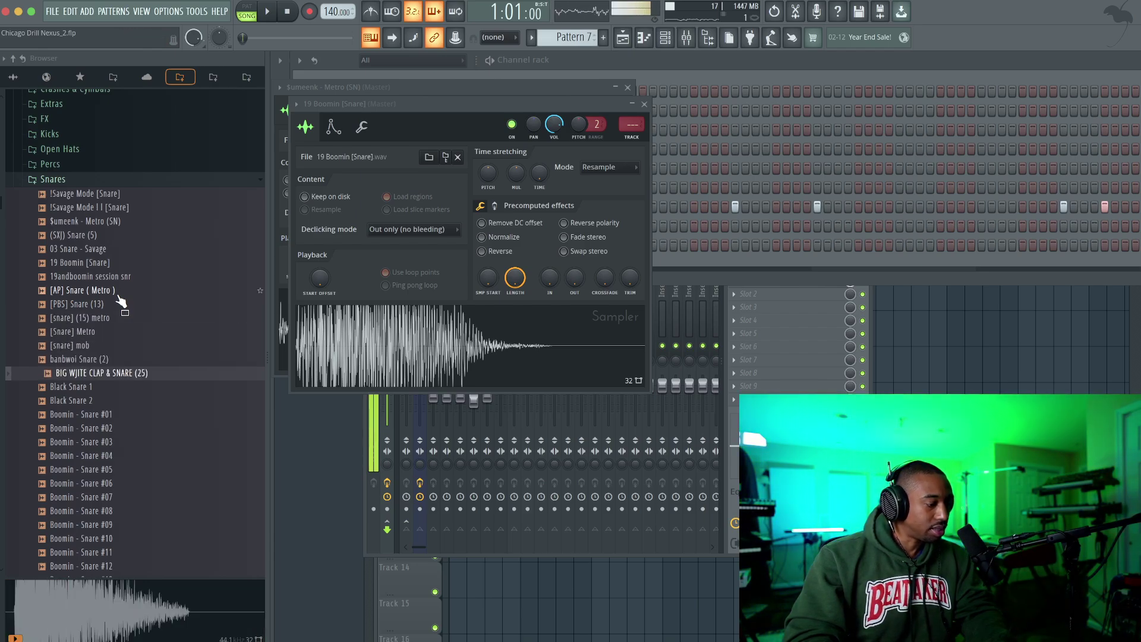
pyautogui.rightClick(118, 373)
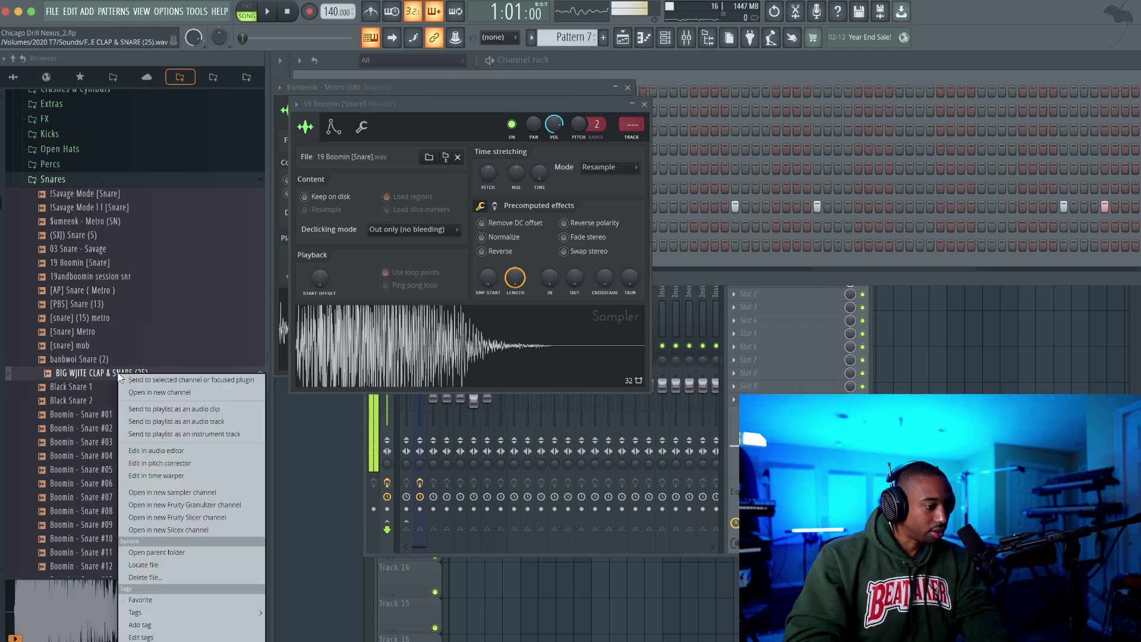
pyautogui.click(142, 390)
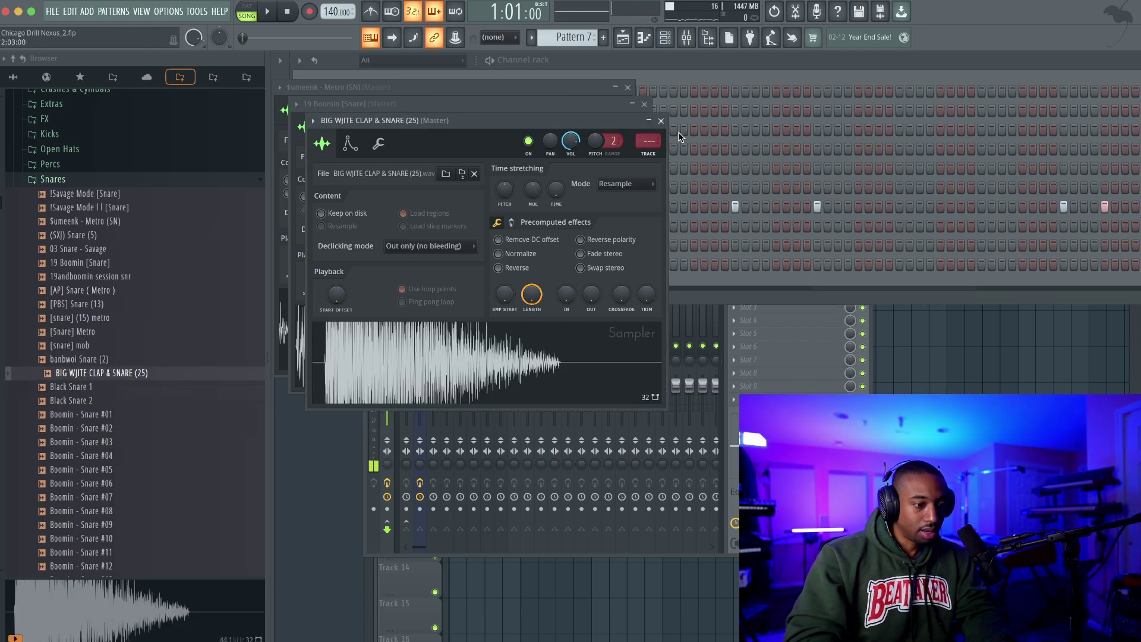
# - Route the three new snare channels to mixer tracks 9 to 11 and raise the Trim of BIG WJITE CLAP & SNARE (25)
pyautogui.click(644, 105)
pyautogui.click(628, 88)
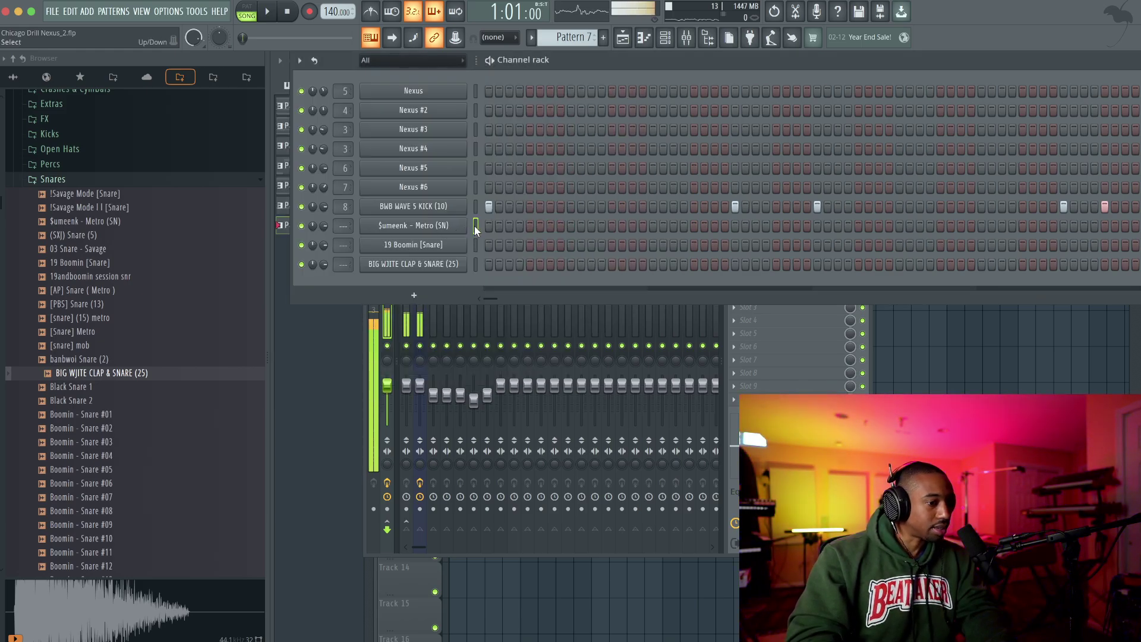
pyautogui.click(460, 263)
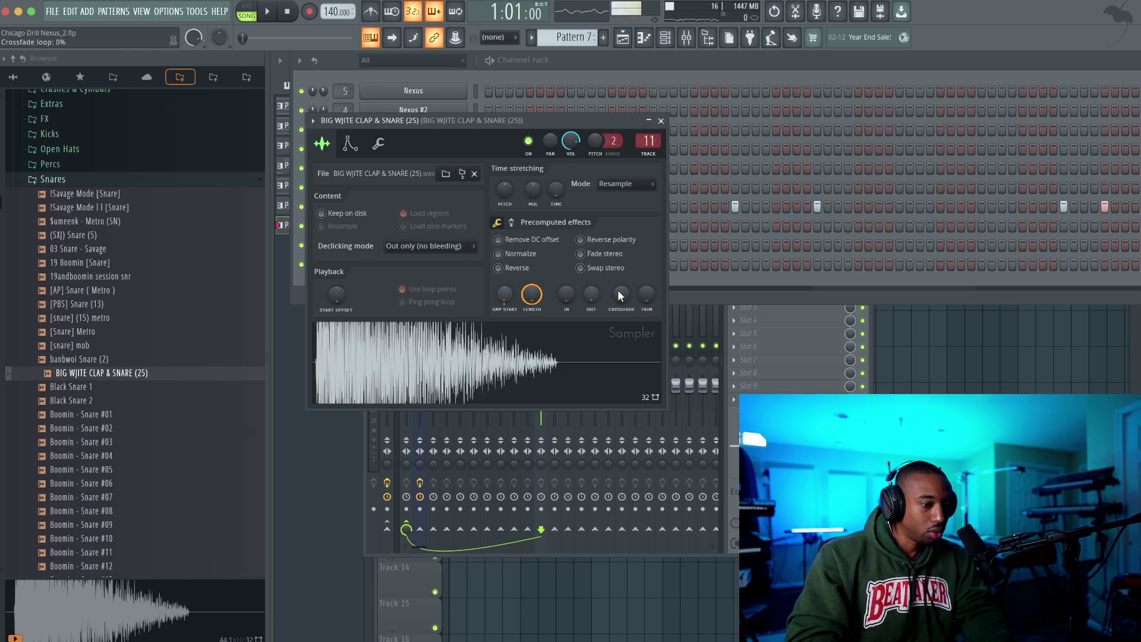
pyautogui.moveTo(646, 294); pyautogui.dragTo(651, 293)
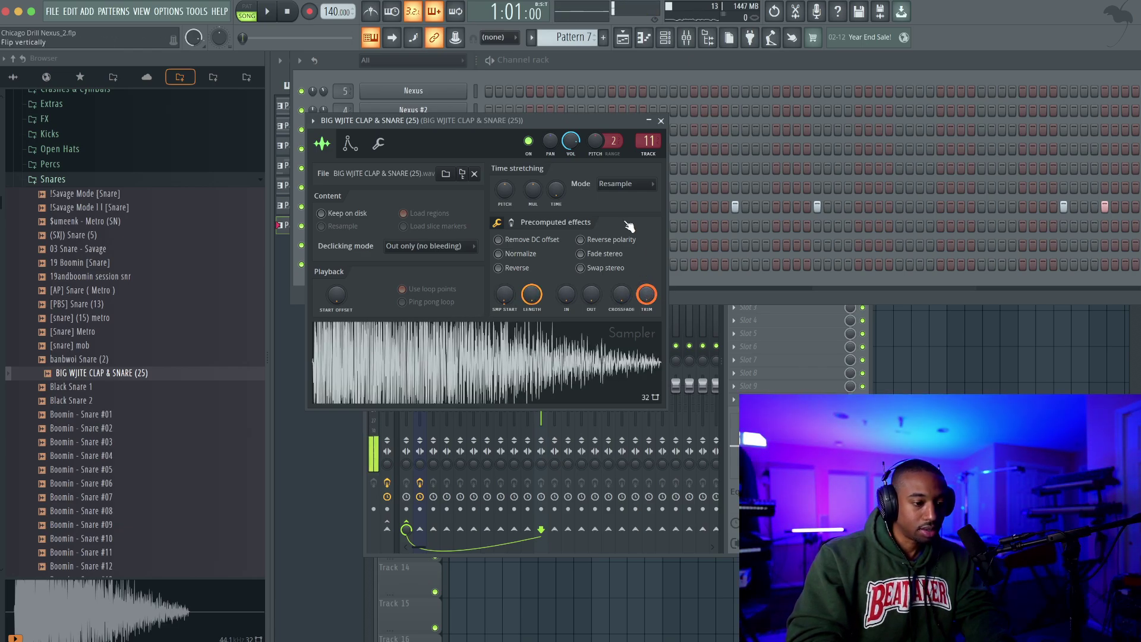
# - Set the typing keyboard's octave to 3 and close the BIG WJITE CLAP & SNARE (25) sampler window
pyautogui.click(371, 38)
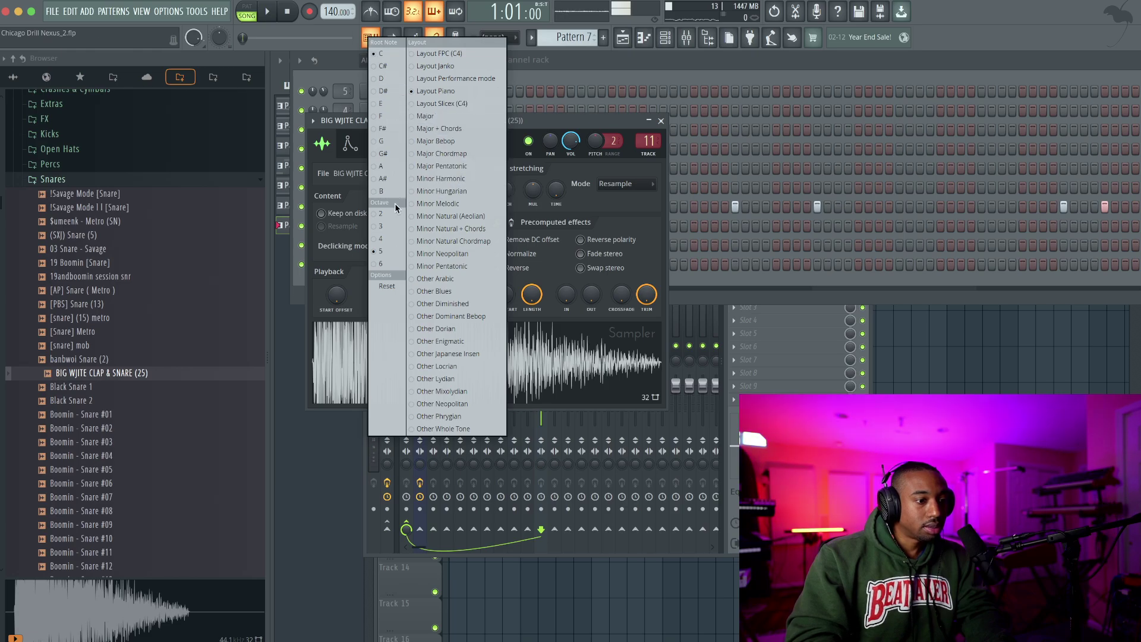
pyautogui.click(384, 227)
pyautogui.click(660, 121)
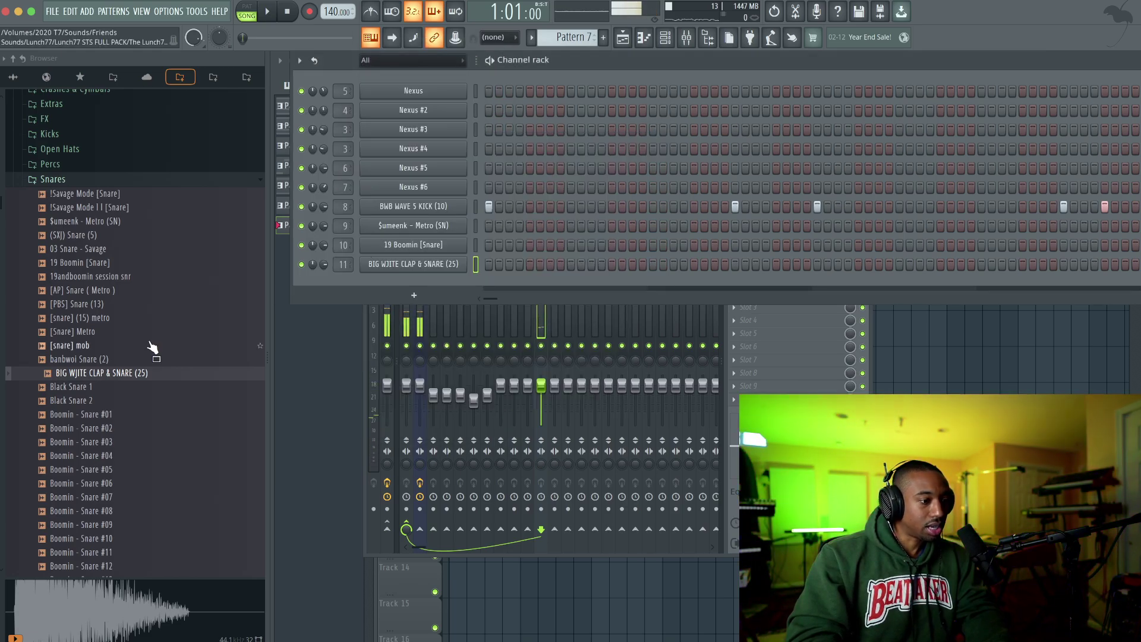
# - Audition more Metro Boomin kit snares, from banbwoi Snare (2) up to 19andboomin session snr and down through the Boomin snares
pyautogui.click(130, 360)
pyautogui.click(130, 345)
pyautogui.click(130, 331)
pyautogui.click(130, 318)
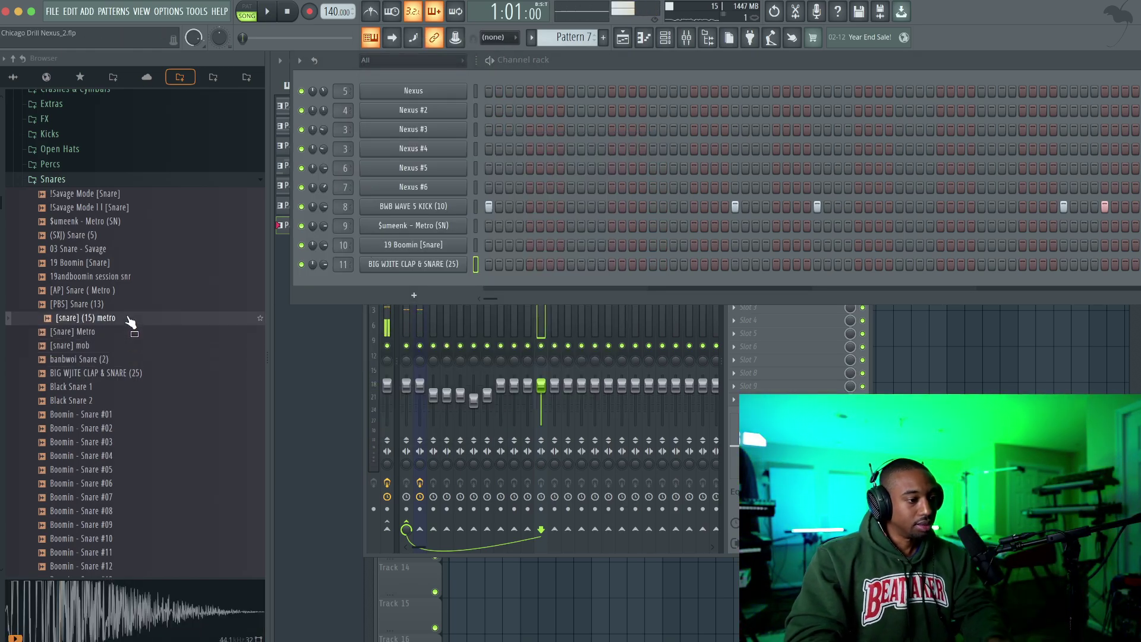
pyautogui.click(130, 304)
pyautogui.click(130, 276)
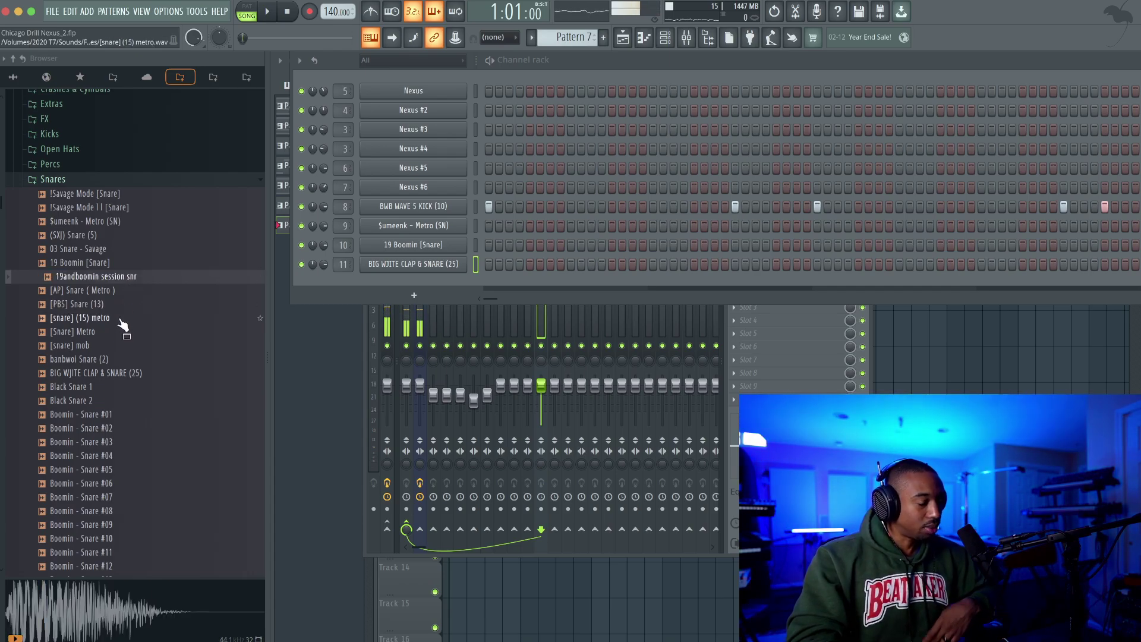
pyautogui.scroll(-4, 120, 356)
pyautogui.rightClick(123, 266)
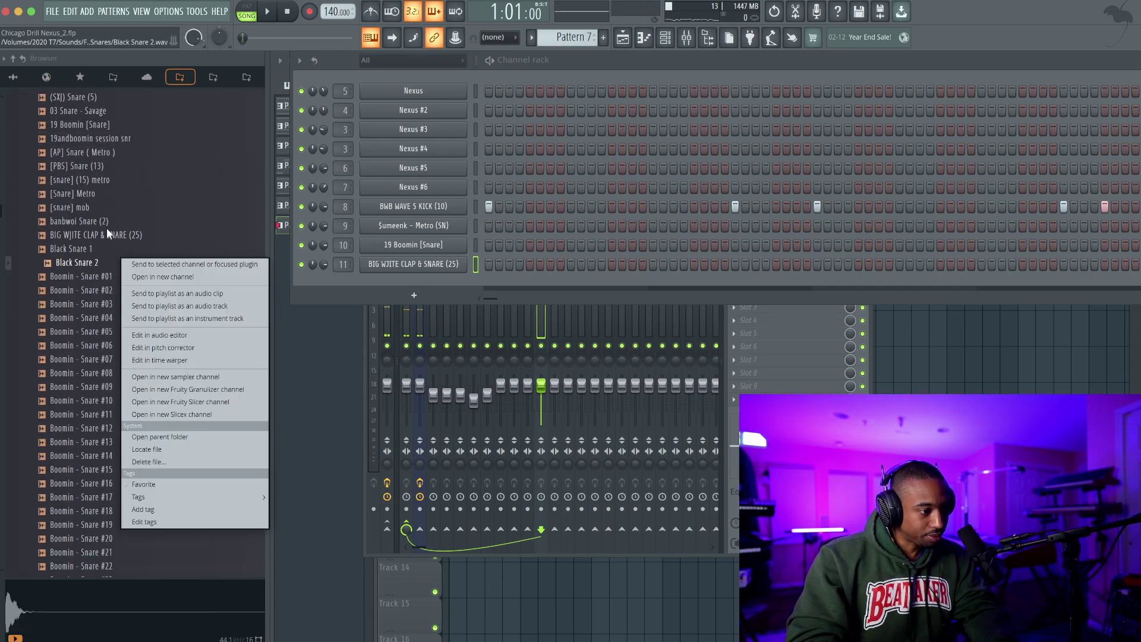
pyautogui.click(98, 153)
pyautogui.click(104, 167)
pyautogui.scroll(-5, 109, 209)
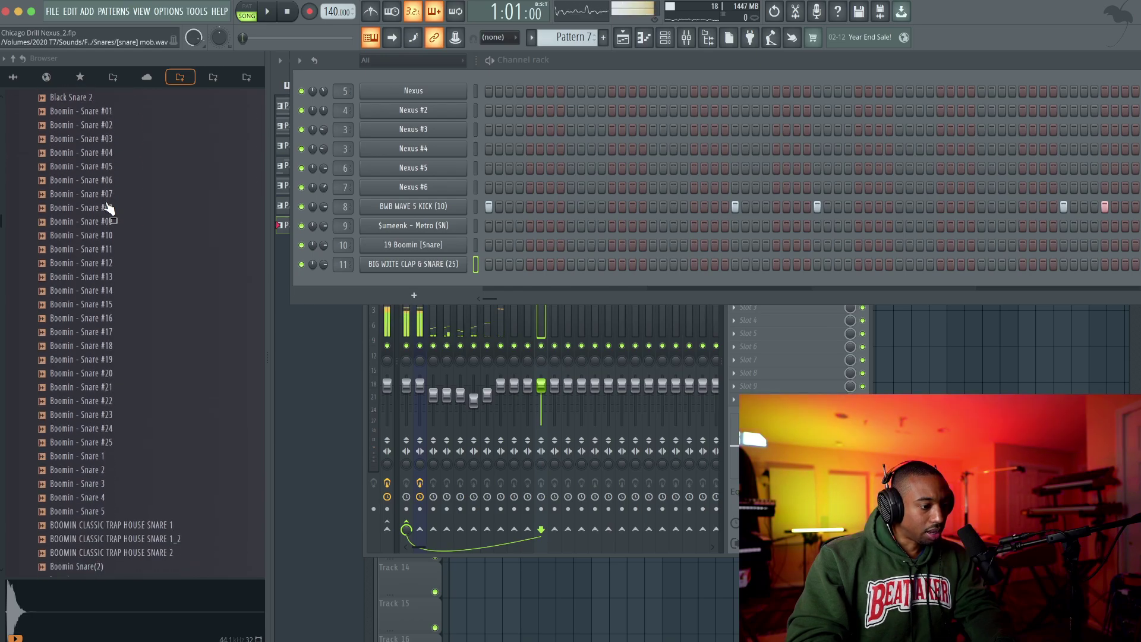
pyautogui.click(115, 302)
# - Load Chop Snare (Mellow) from the same folder in a new channel and route it to mixer track 12
pyautogui.scroll(-2, 116, 299)
pyautogui.scroll(-9, 119, 492)
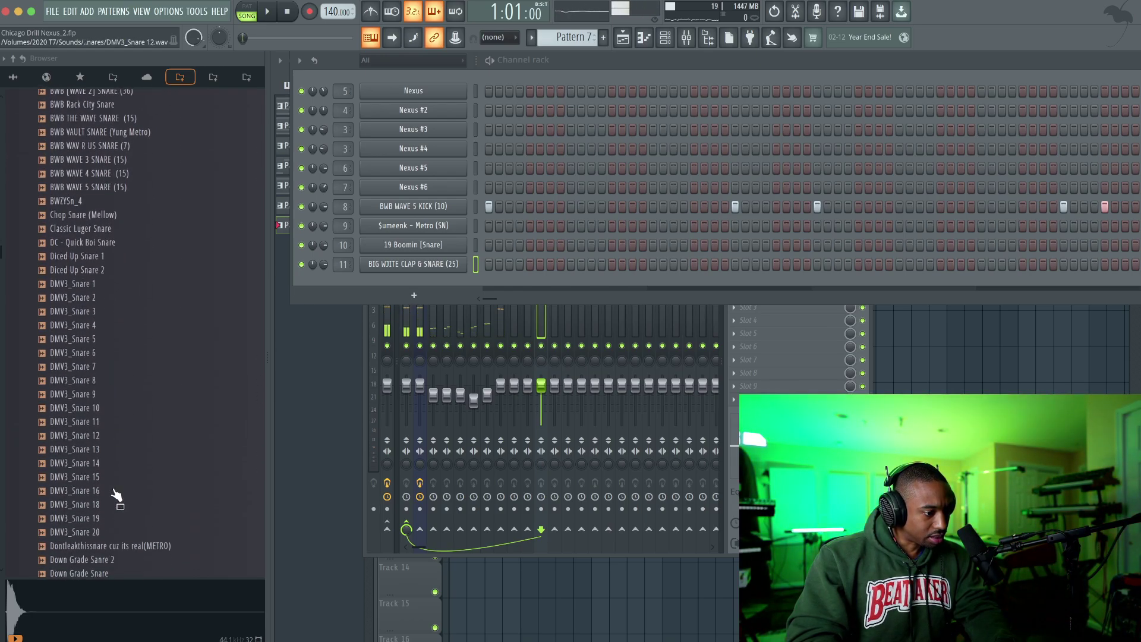
pyautogui.click(92, 221)
pyautogui.click(88, 206)
pyautogui.rightClick(88, 206)
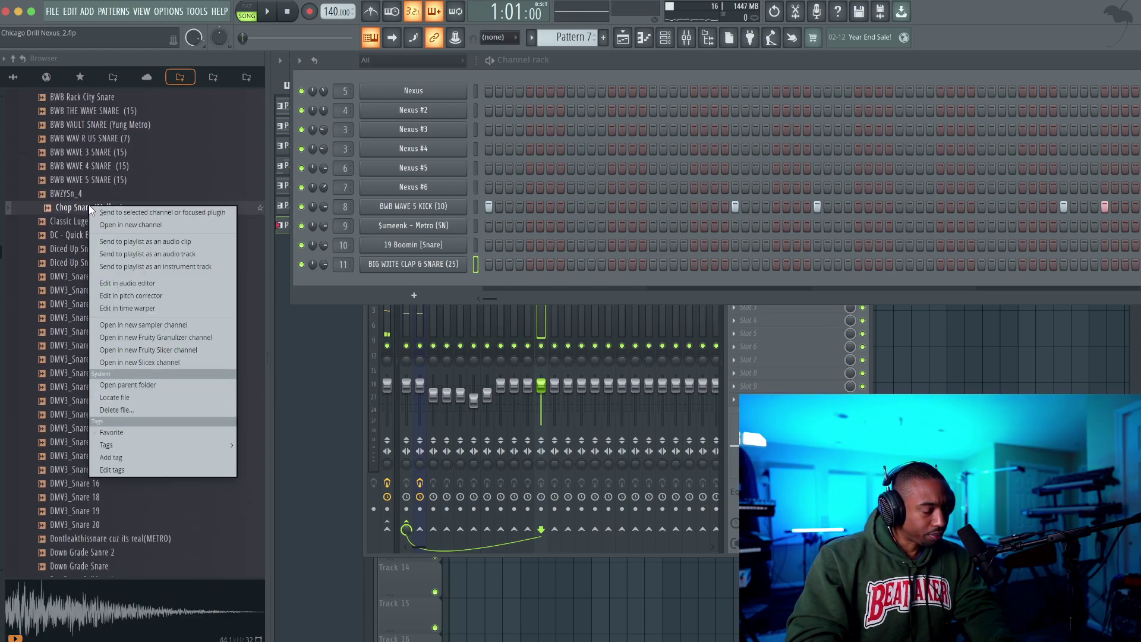
pyautogui.click(105, 221)
pyautogui.click(678, 138)
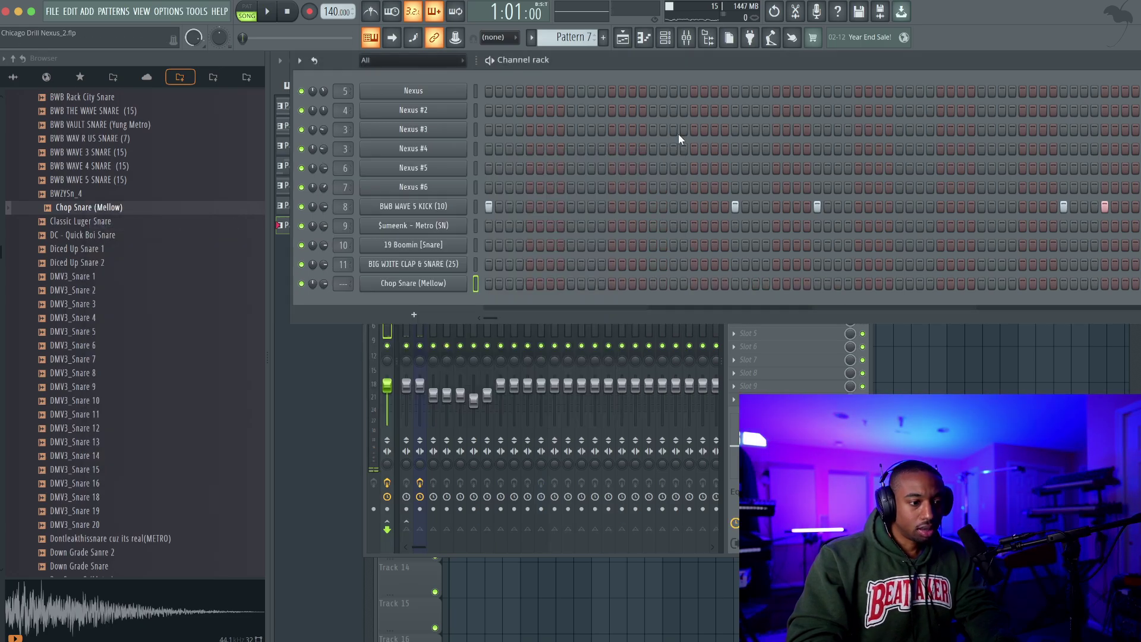
# - Try the Chop Snare (Mellow) over the playing arrangement and set the typing keyboard's octave to 4
pyautogui.press('space')
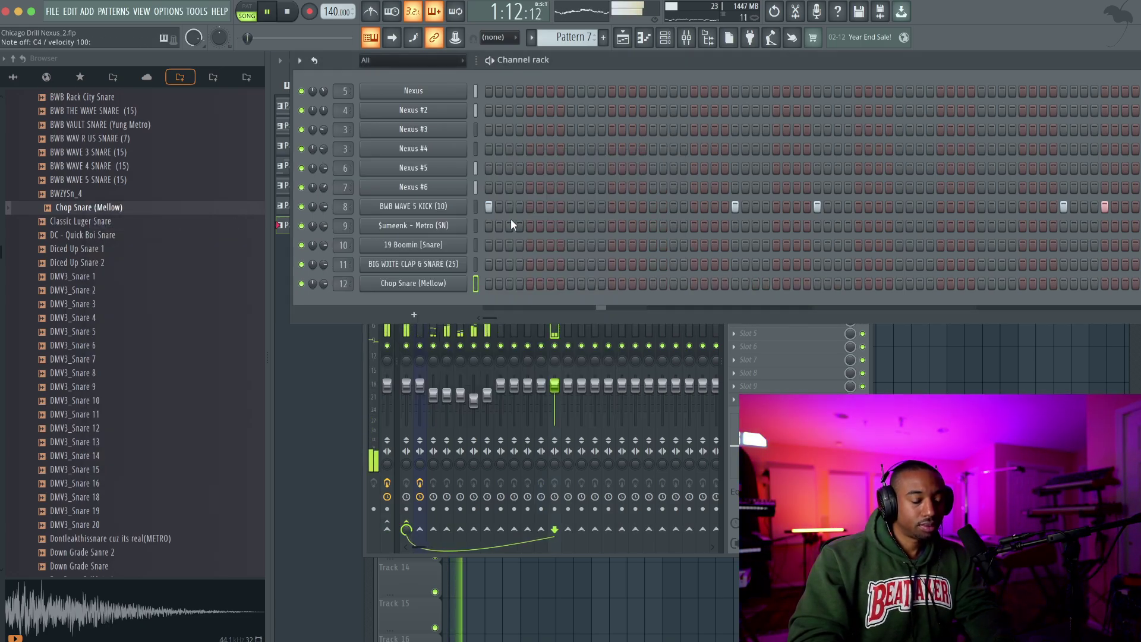
pyautogui.rightClick(370, 42)
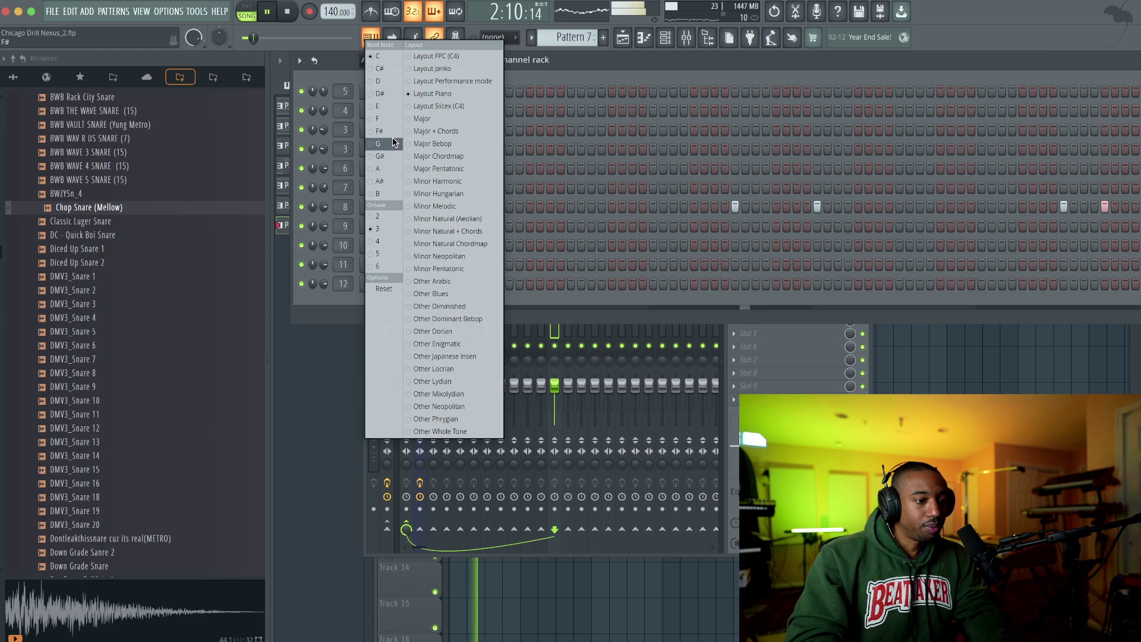
pyautogui.click(389, 237)
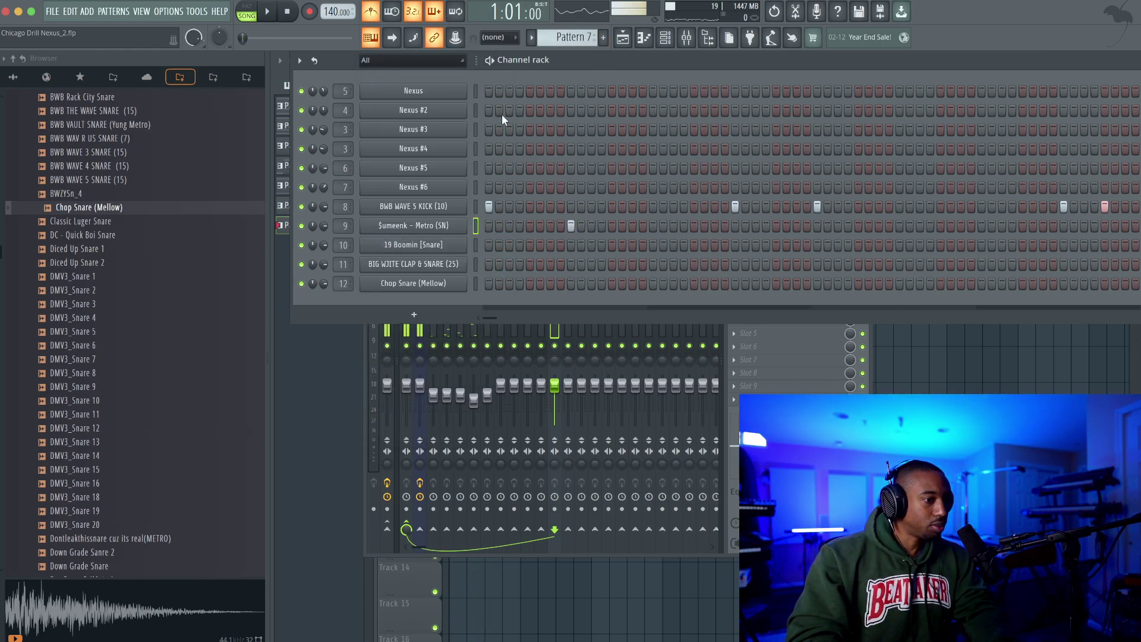
# - Place $umeenk - Metro (SN) hits on step 9 of bars 2 to 4 of Pattern 7 during playback and hide the browser
pyautogui.press('space')
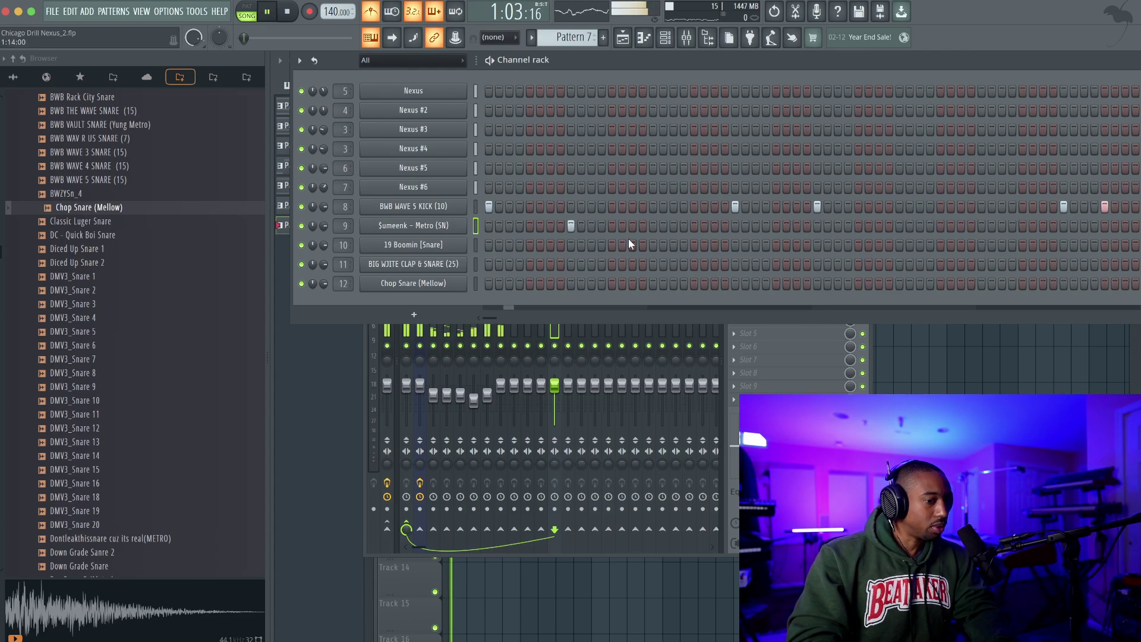
pyautogui.click(735, 226)
pyautogui.click(898, 225)
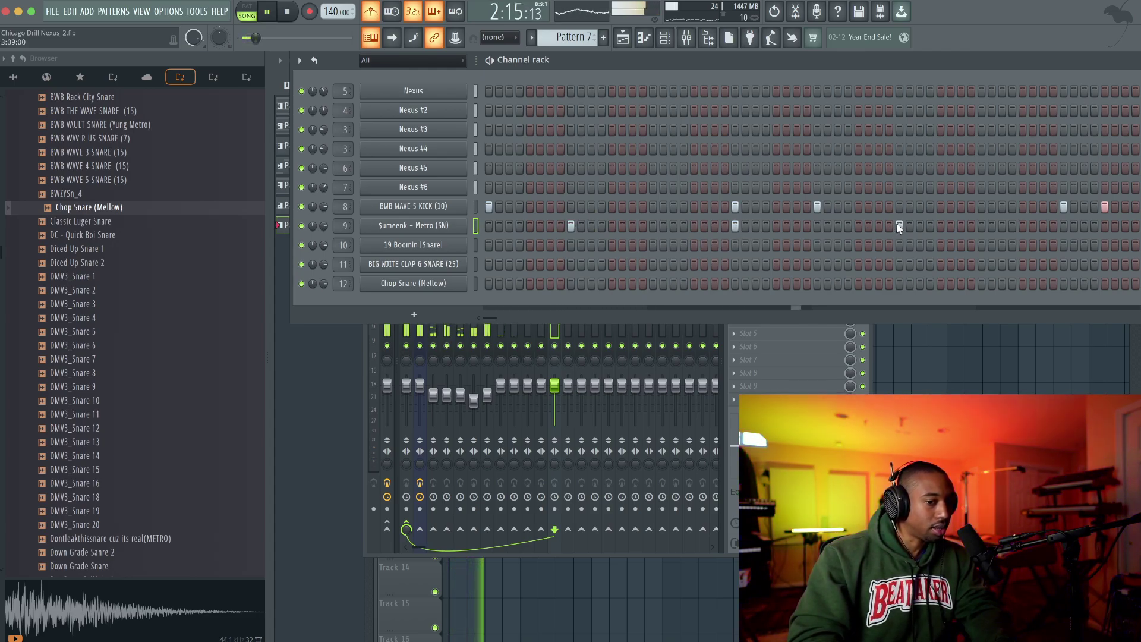
pyautogui.click(707, 38)
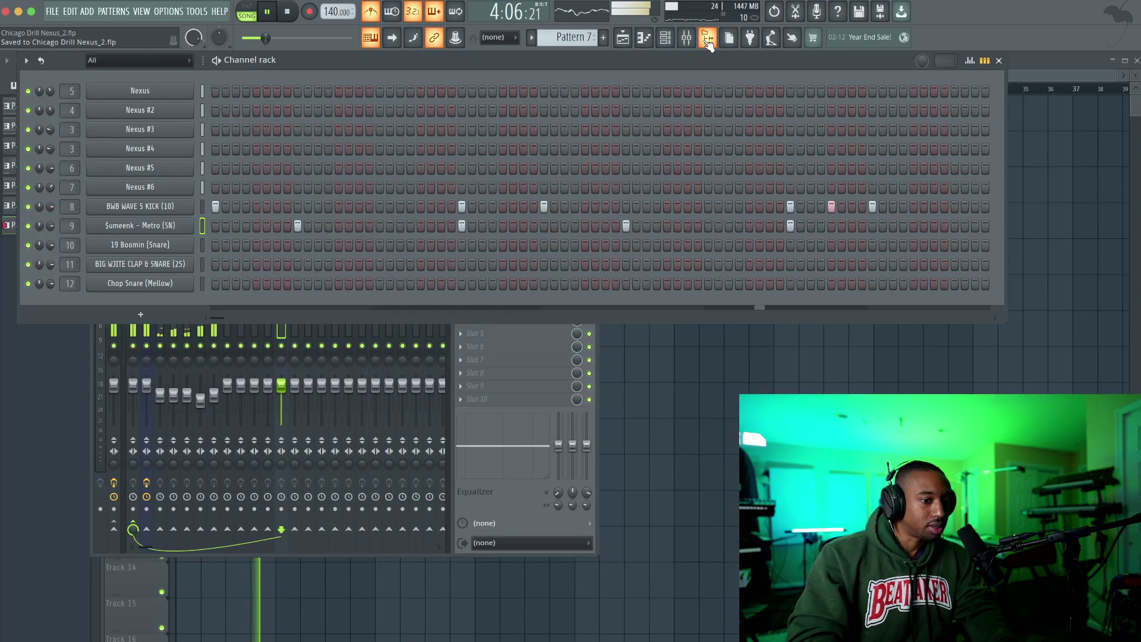
# - Turn off the metronome and create Pattern 8 for the 19 Boomin [Snare] channel
pyautogui.click(371, 13)
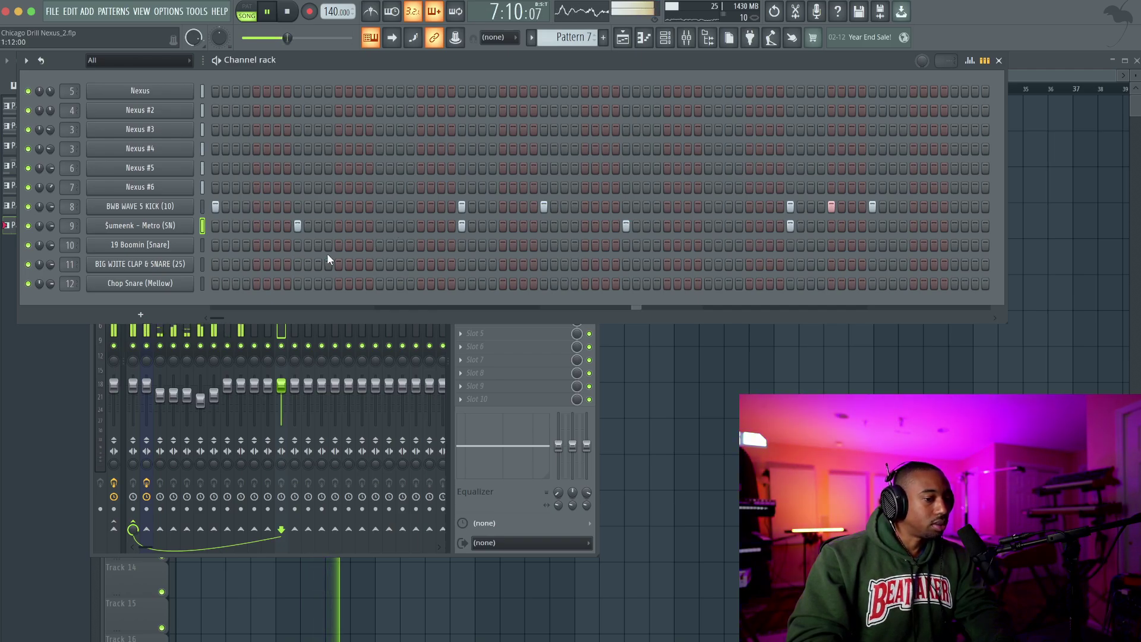
pyautogui.click(202, 245)
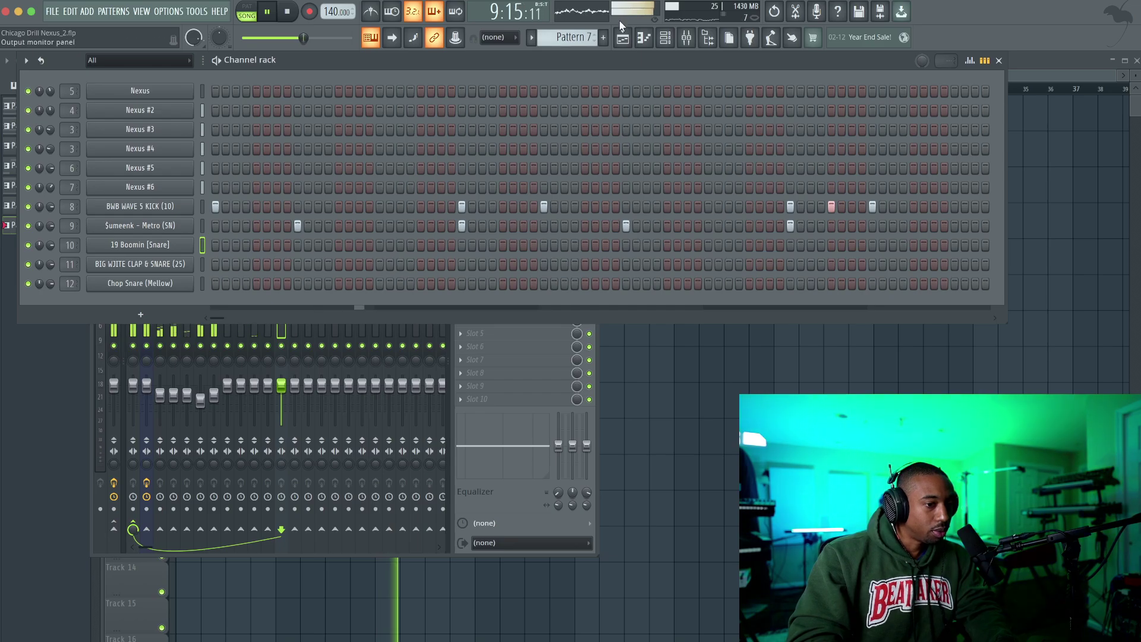
pyautogui.click(575, 37)
pyautogui.click(655, 38)
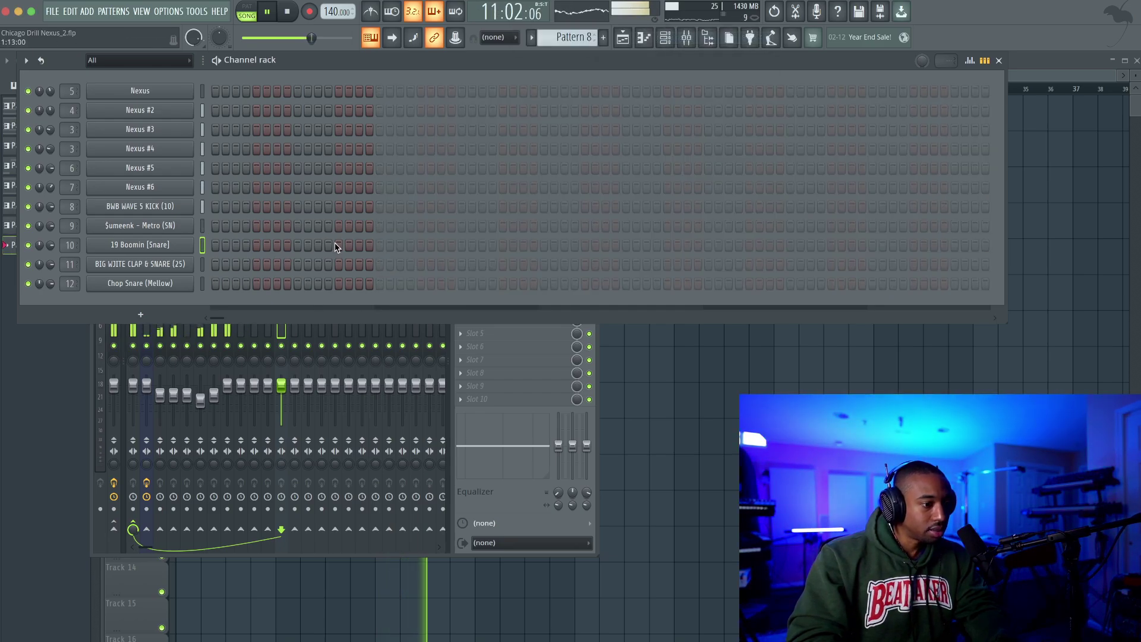
# - Place 19 Boomin [Snare] hits on step 9 of bars 1 to 4 and add Pattern 8 to Track 7 at bars 9 and 13
pyautogui.click(462, 244)
pyautogui.click(625, 245)
pyautogui.click(791, 245)
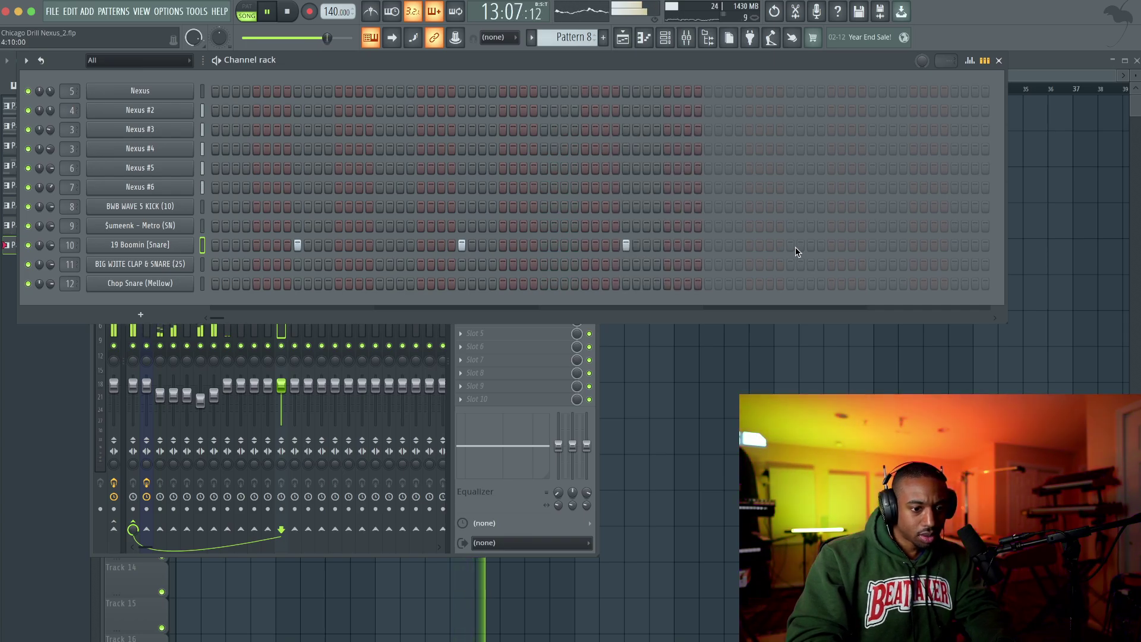
pyautogui.click(800, 244)
pyautogui.press('F5')
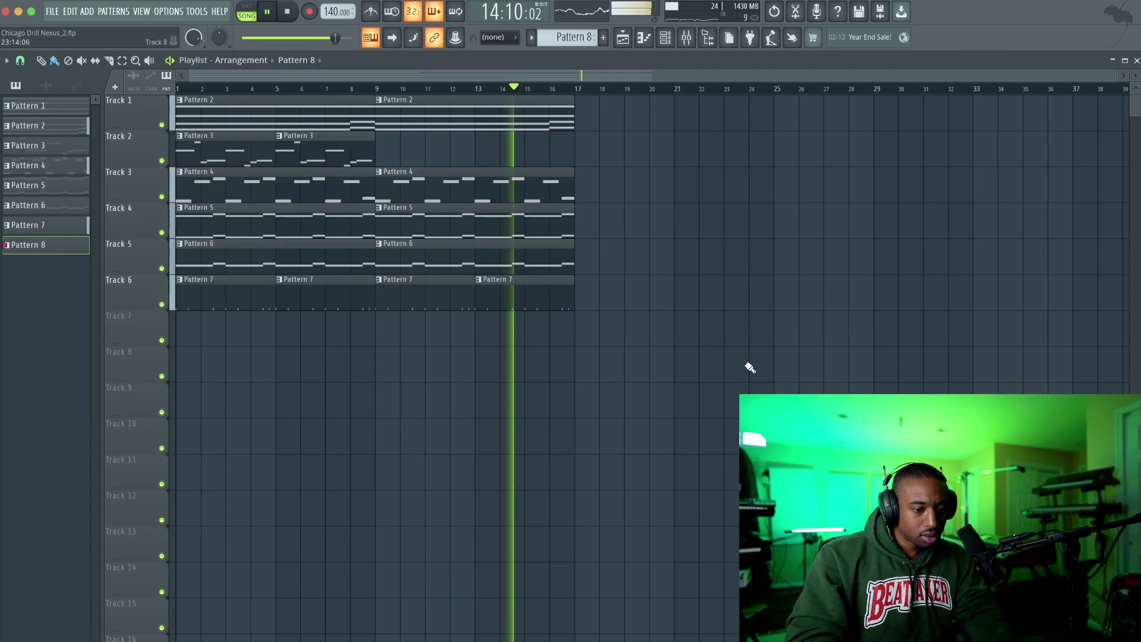
pyautogui.moveTo(415, 338); pyautogui.dragTo(498, 335)
# - Create Pattern 9 and place BIG WJITE CLAP & SNARE (25) hits on steps 3 and 9
pyautogui.press('F6')
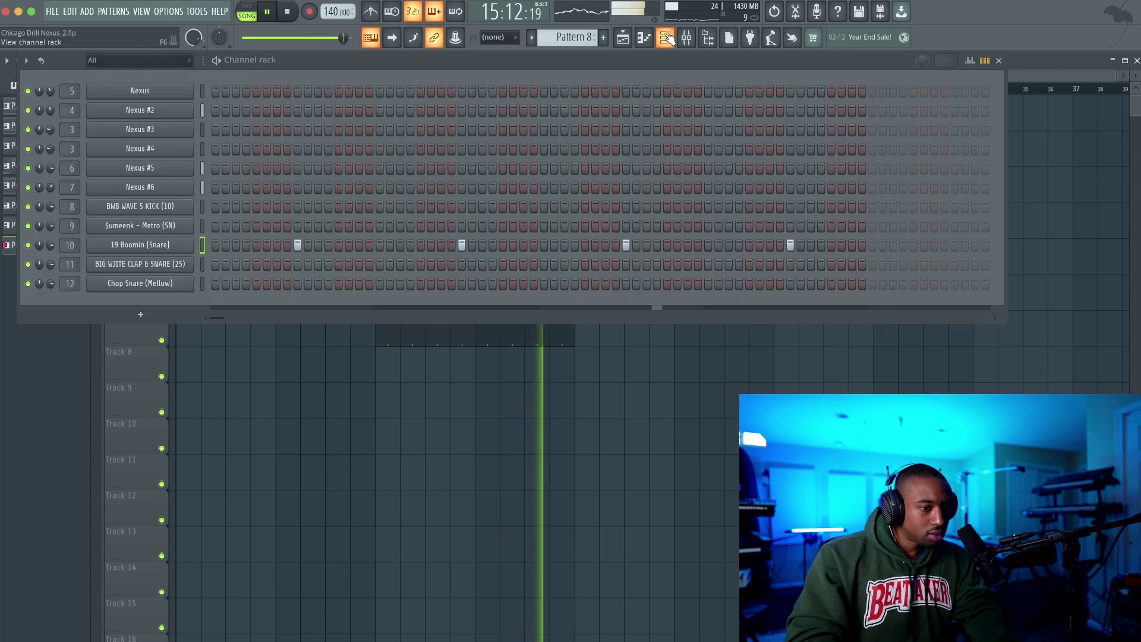
pyautogui.click(203, 265)
pyautogui.press('space')
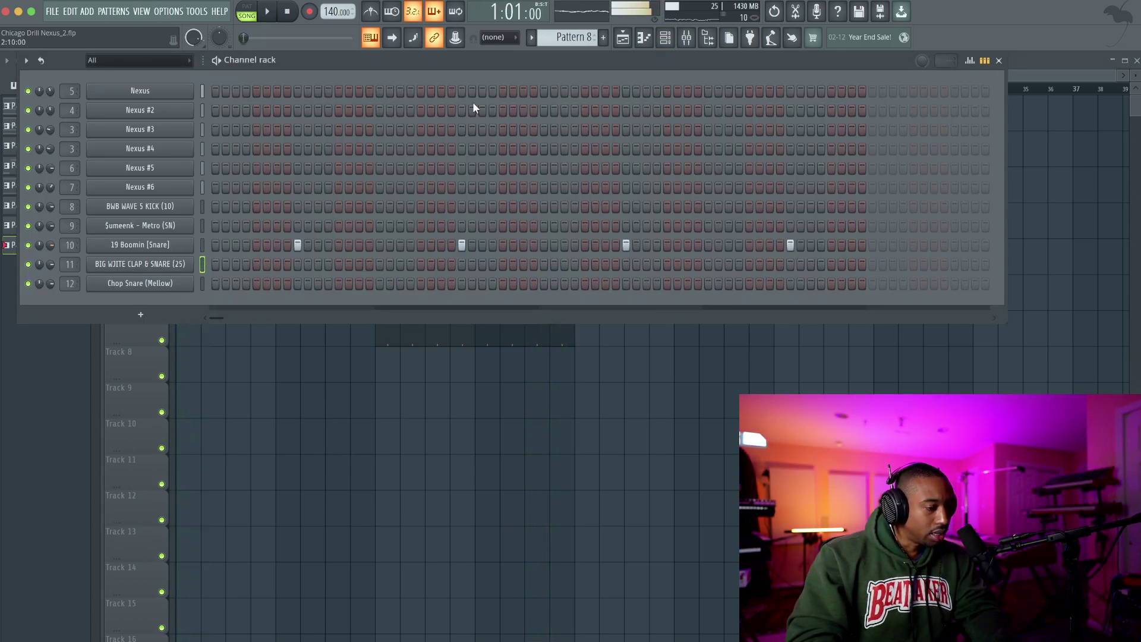
pyautogui.scroll(1, 569, 37)
pyautogui.click(570, 37)
pyautogui.click(647, 52)
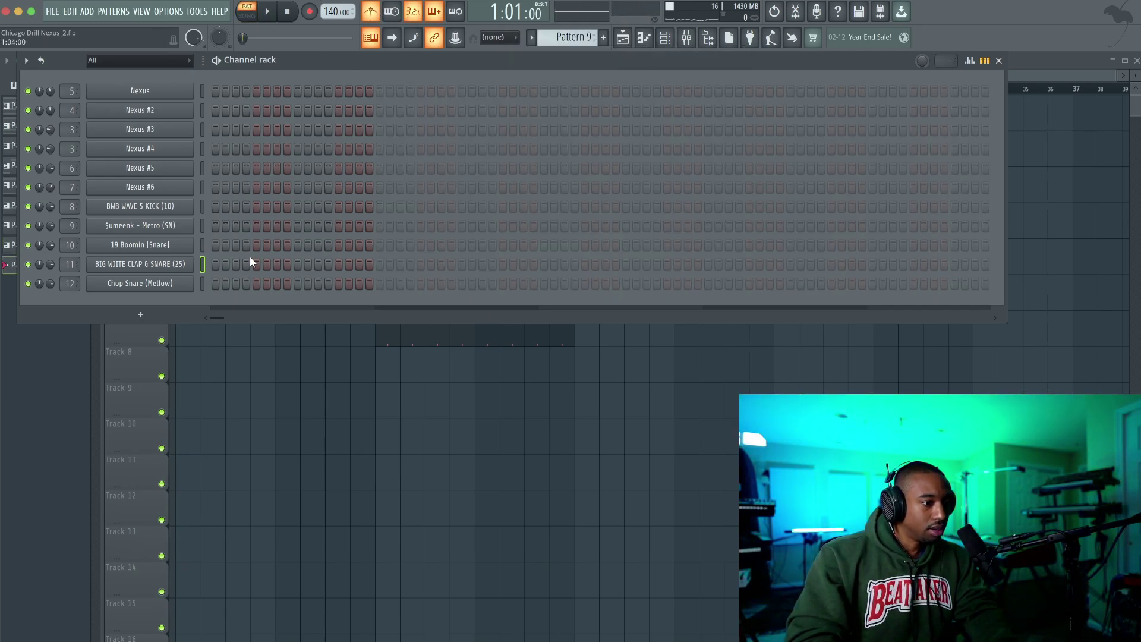
pyautogui.click(297, 265)
# - Place Pattern 9 on Track 8 at bars 9 and 13 while playing the song from bar 9
pyautogui.press('F6')
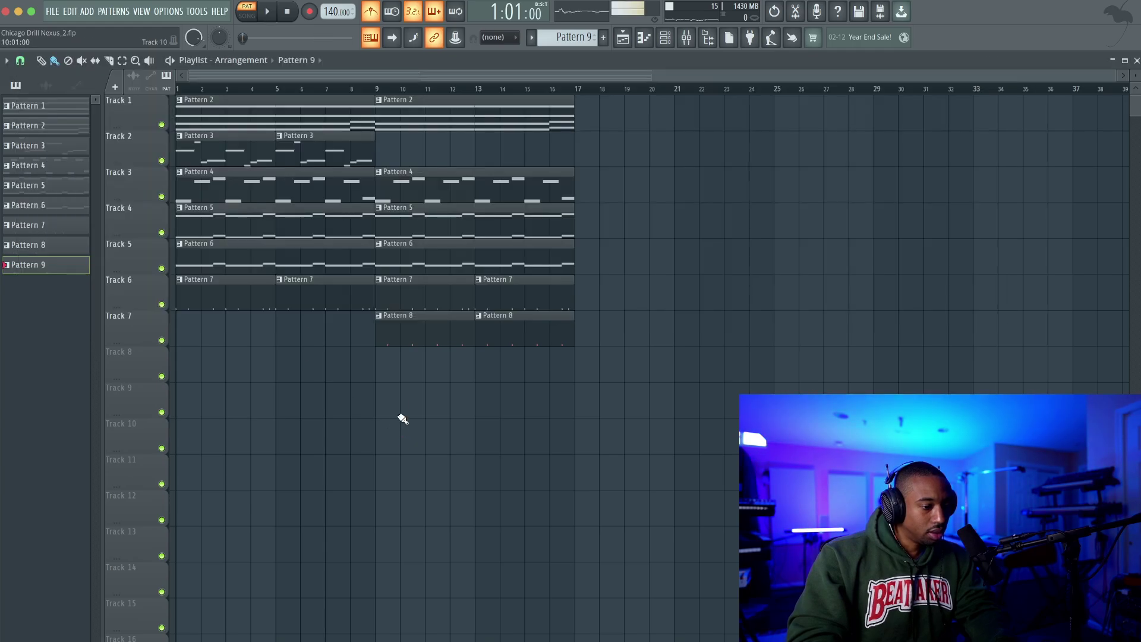
pyautogui.click(386, 372)
pyautogui.click(378, 89)
pyautogui.press('space')
pyautogui.click(644, 37)
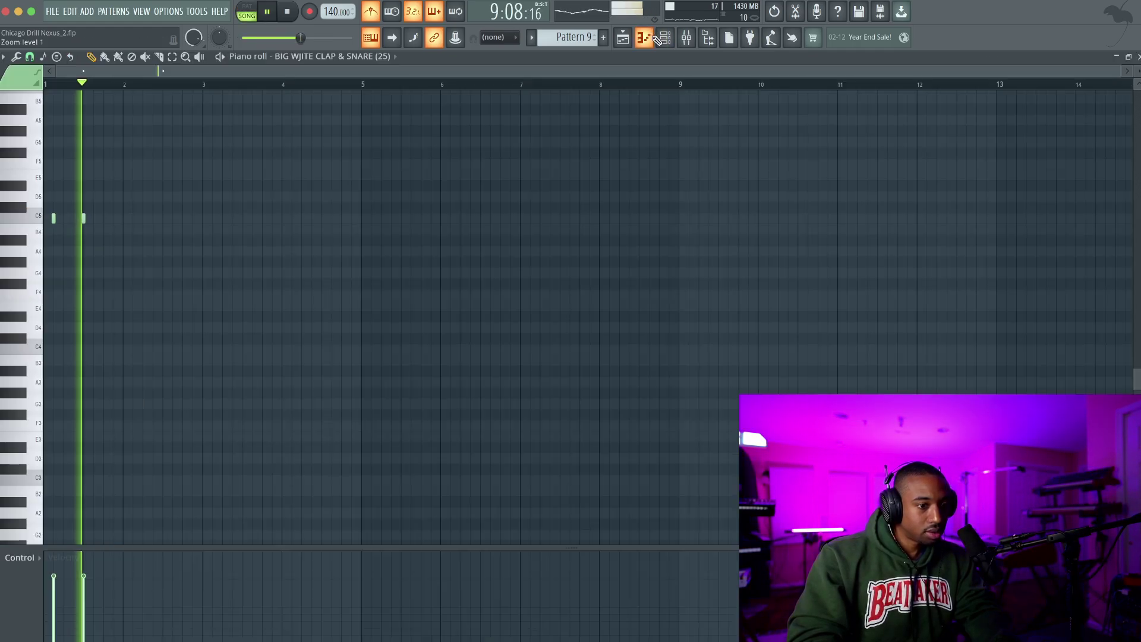
pyautogui.click(644, 37)
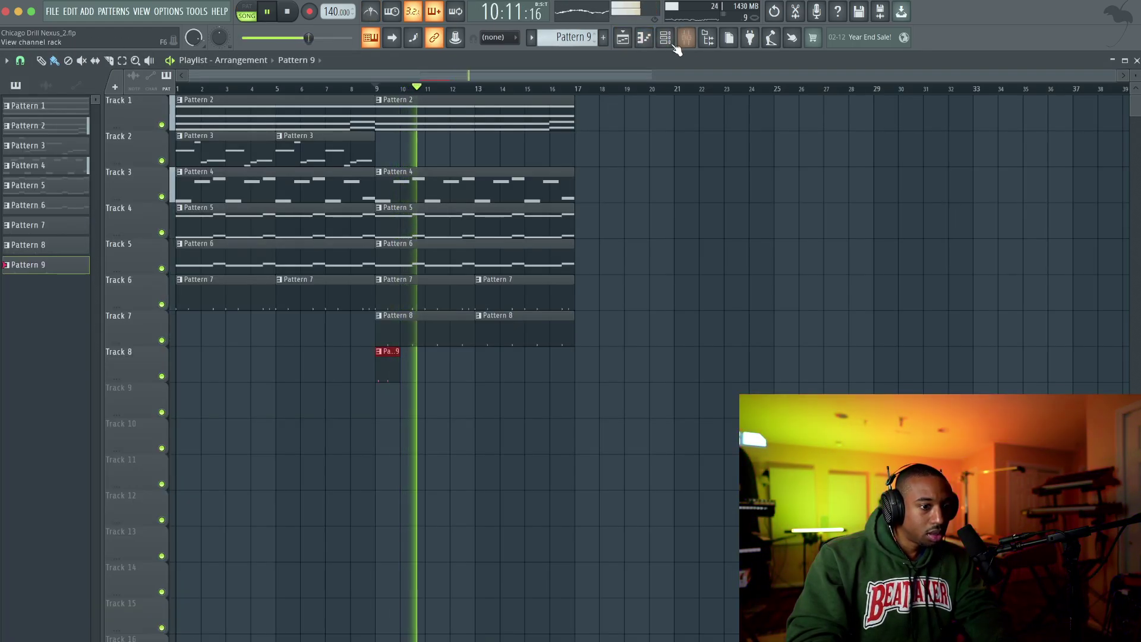
pyautogui.click(664, 37)
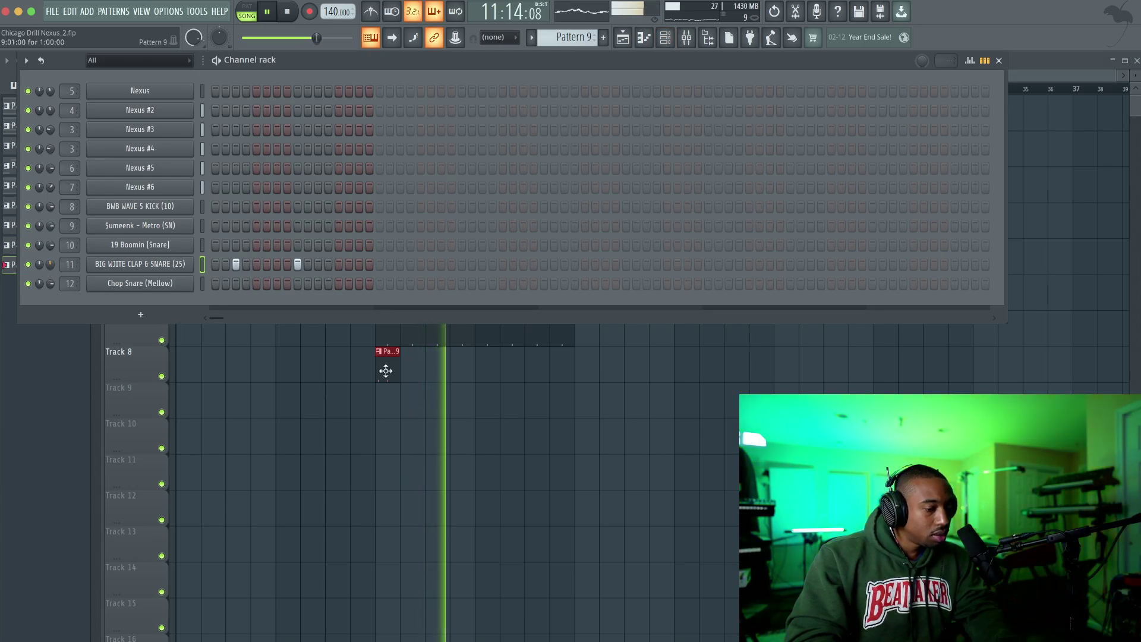
pyautogui.press('F6')
pyautogui.click(485, 373)
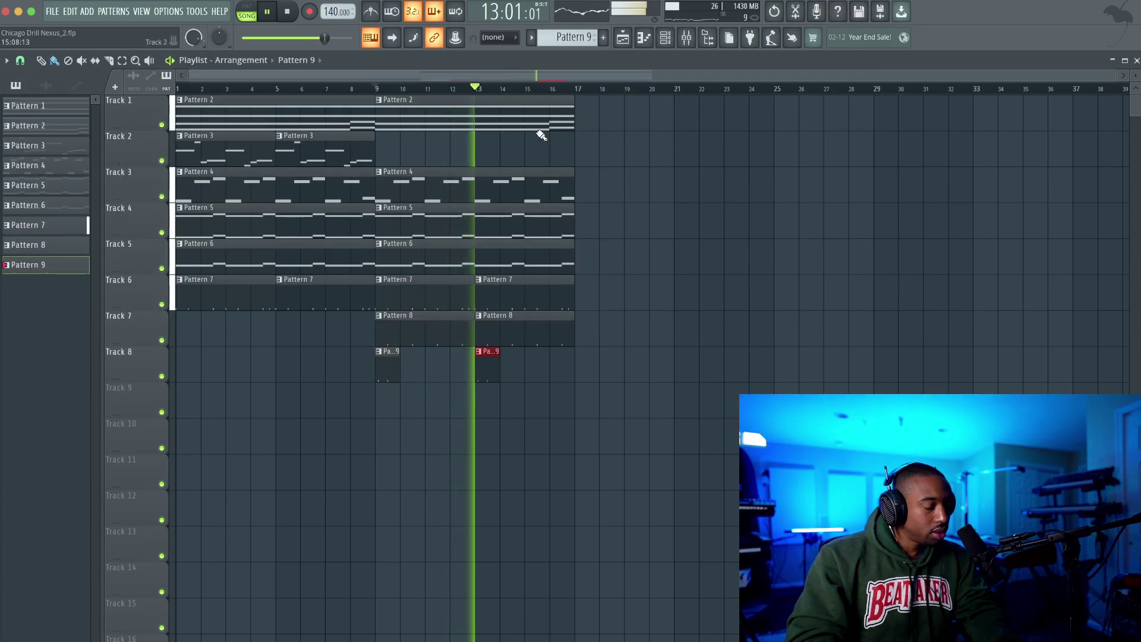
# - Add Chop Snare (Mellow) hits on steps 9, 11 and 15 of bar 2 in Pattern 9 during playback
pyautogui.click(665, 37)
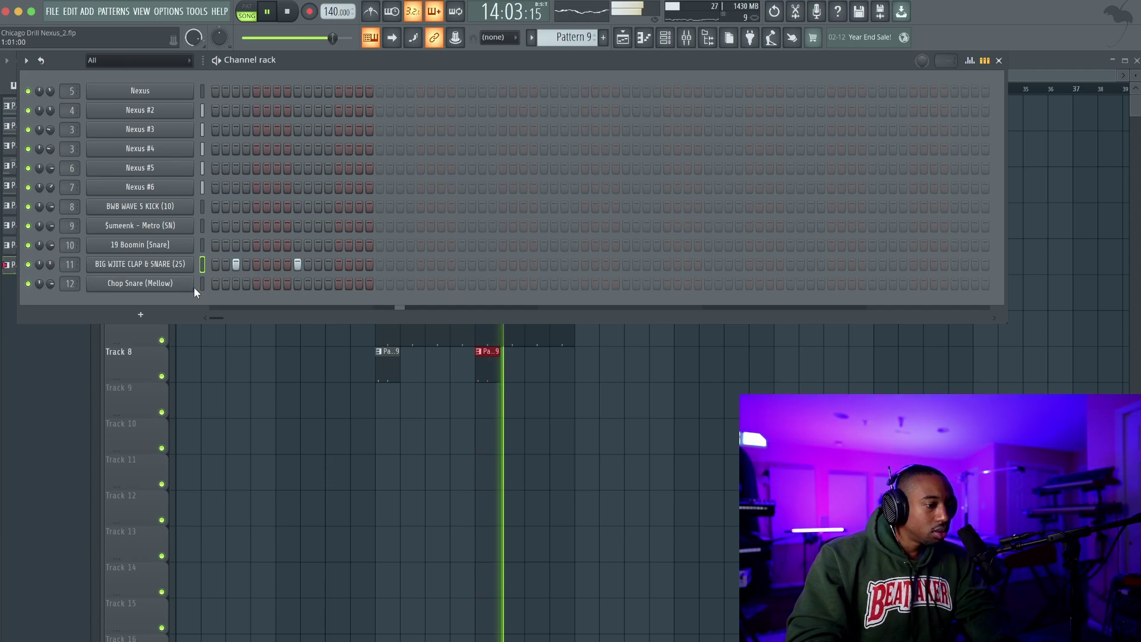
pyautogui.click(191, 285)
pyautogui.press('space')
pyautogui.click(404, 137)
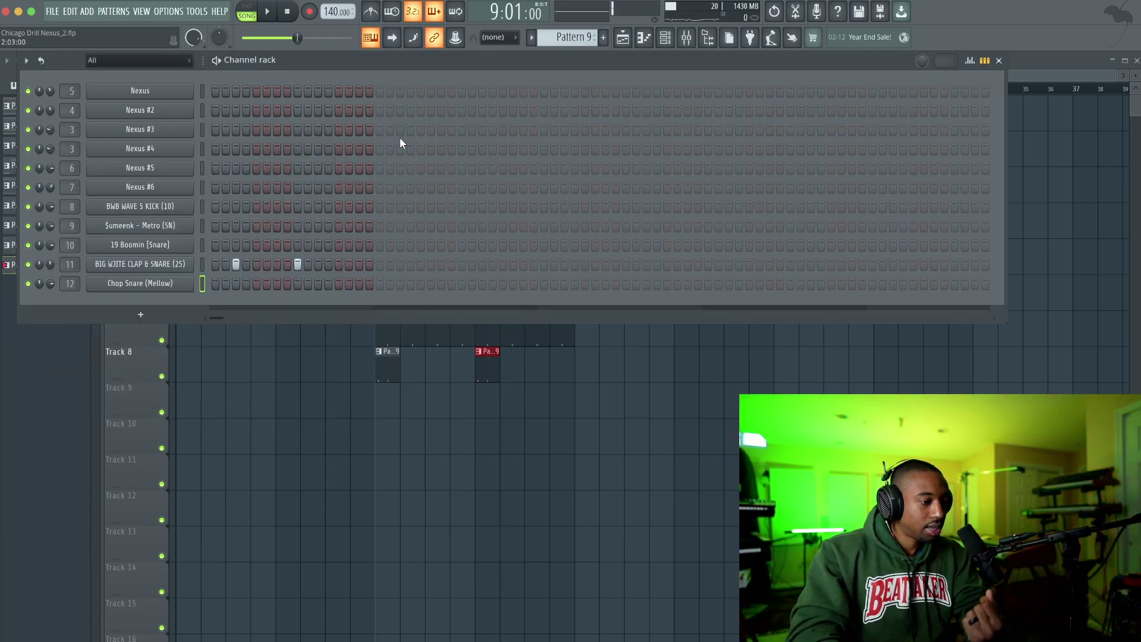
pyautogui.press('space')
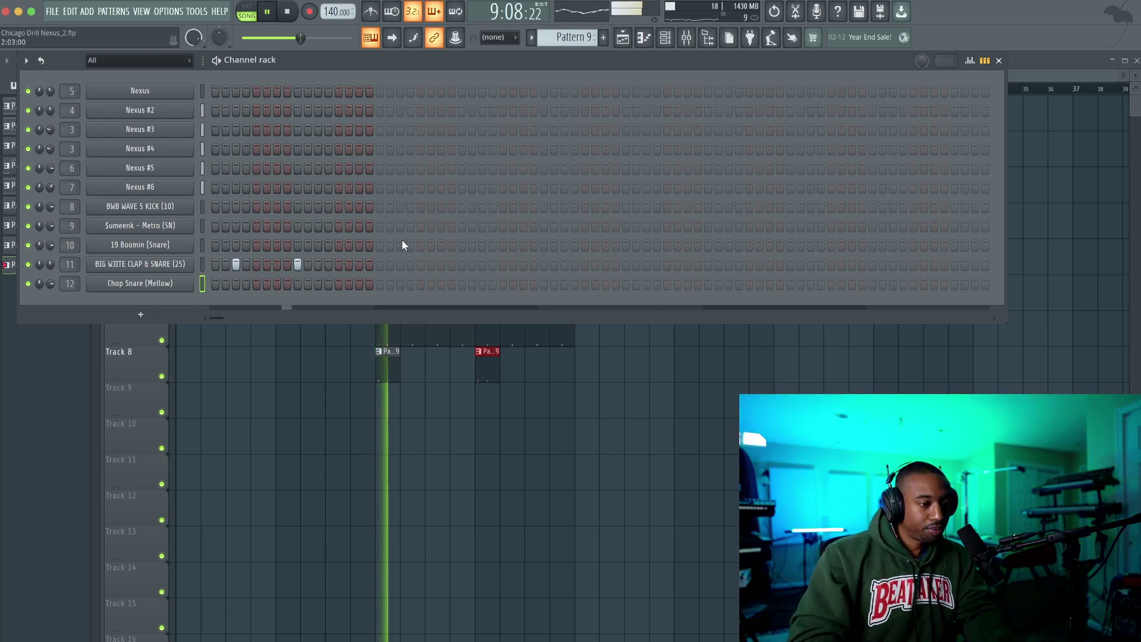
pyautogui.click(462, 283)
pyautogui.click(481, 284)
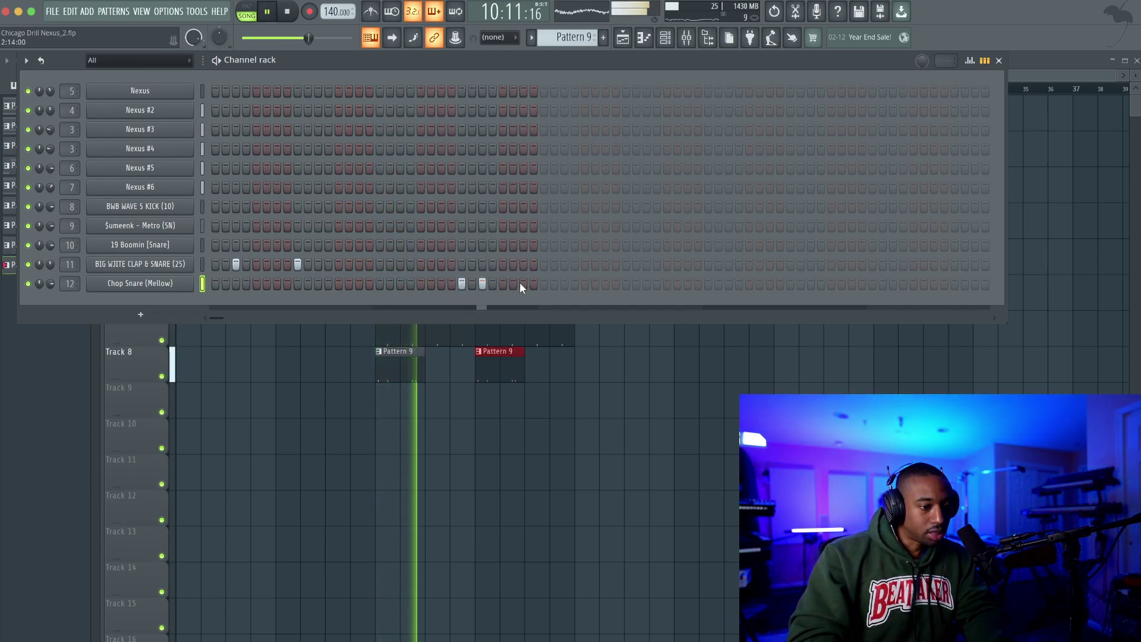
pyautogui.click(523, 283)
# - Set the velocity of the Chop Snare (Mellow) hit on bar 2 step 11 to 54% and play the result
pyautogui.press('space')
pyautogui.click(970, 60)
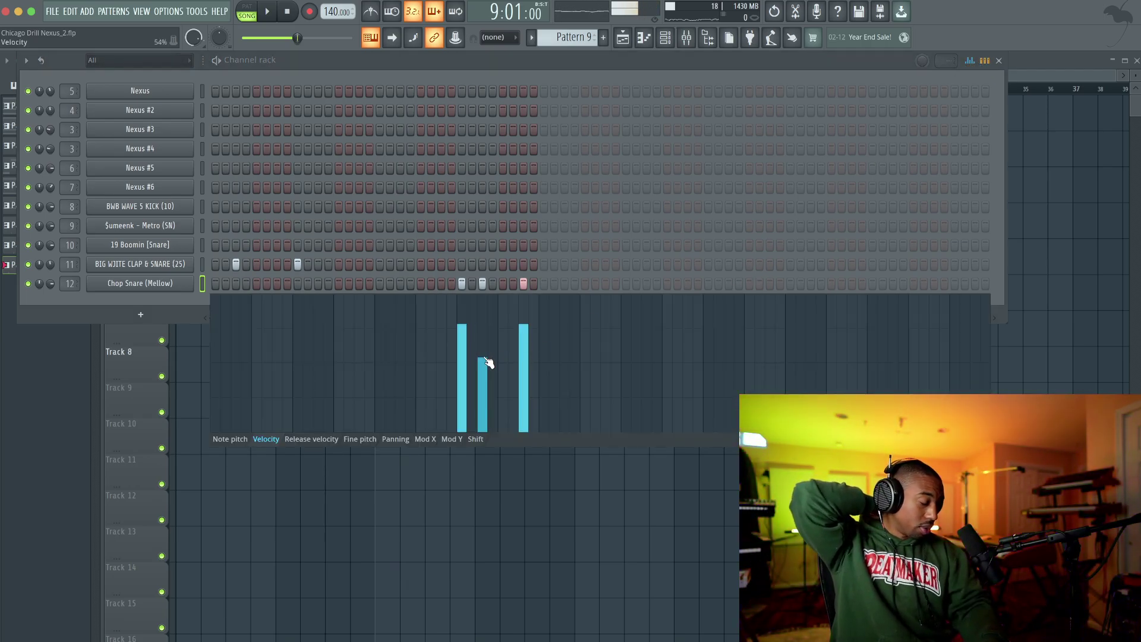
pyautogui.press('space')
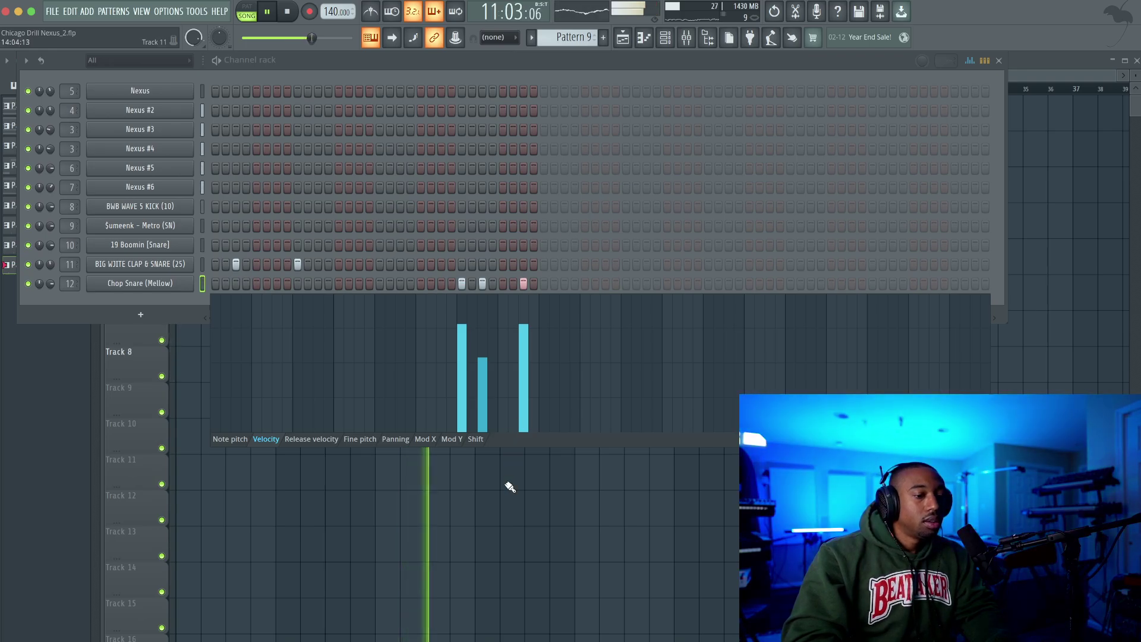
# - Try filling Track 8 with more Pattern 9 clips at bars 11 and 15, and delete both
pyautogui.press('F6')
pyautogui.click(437, 358)
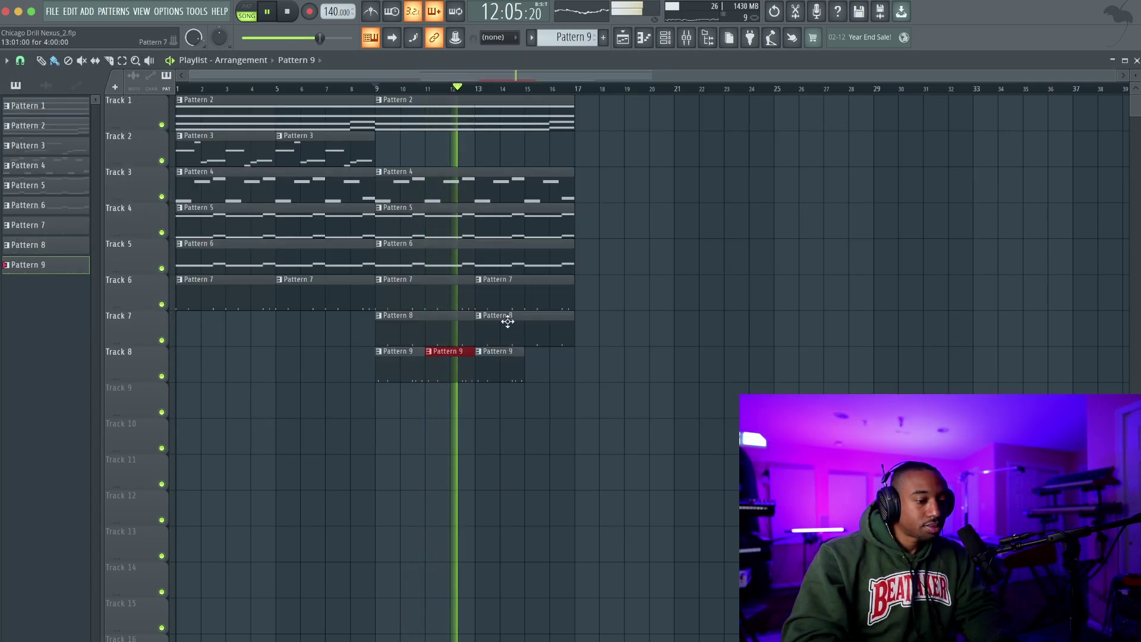
pyautogui.click(554, 357)
pyautogui.press('space')
pyautogui.moveTo(569, 374); pyautogui.dragTo(416, 364)
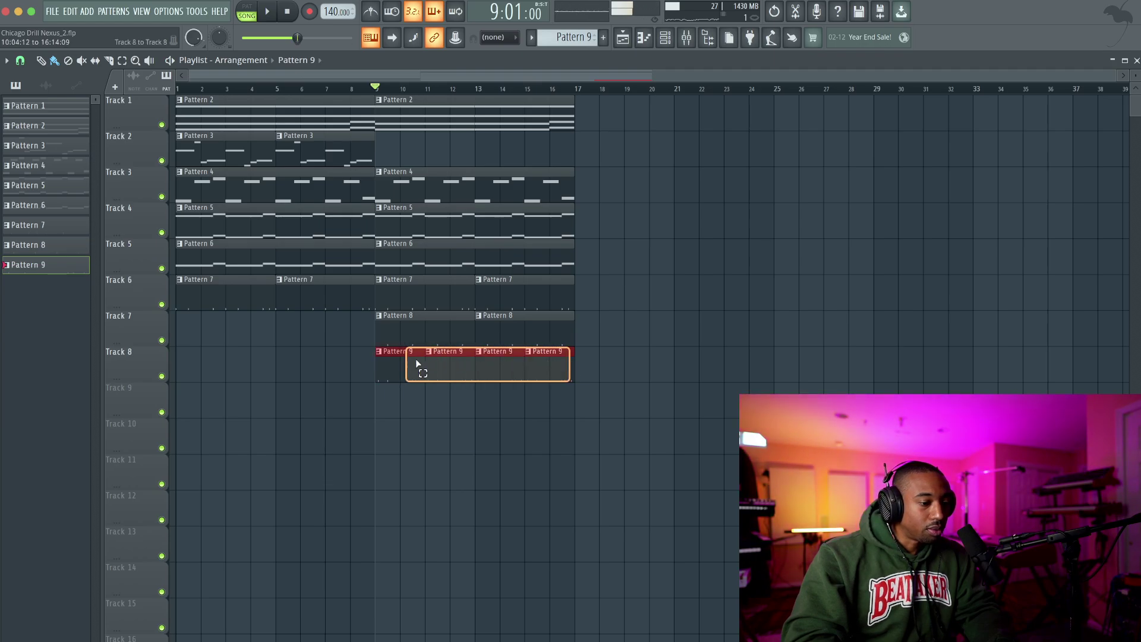
pyautogui.rightClick(458, 361)
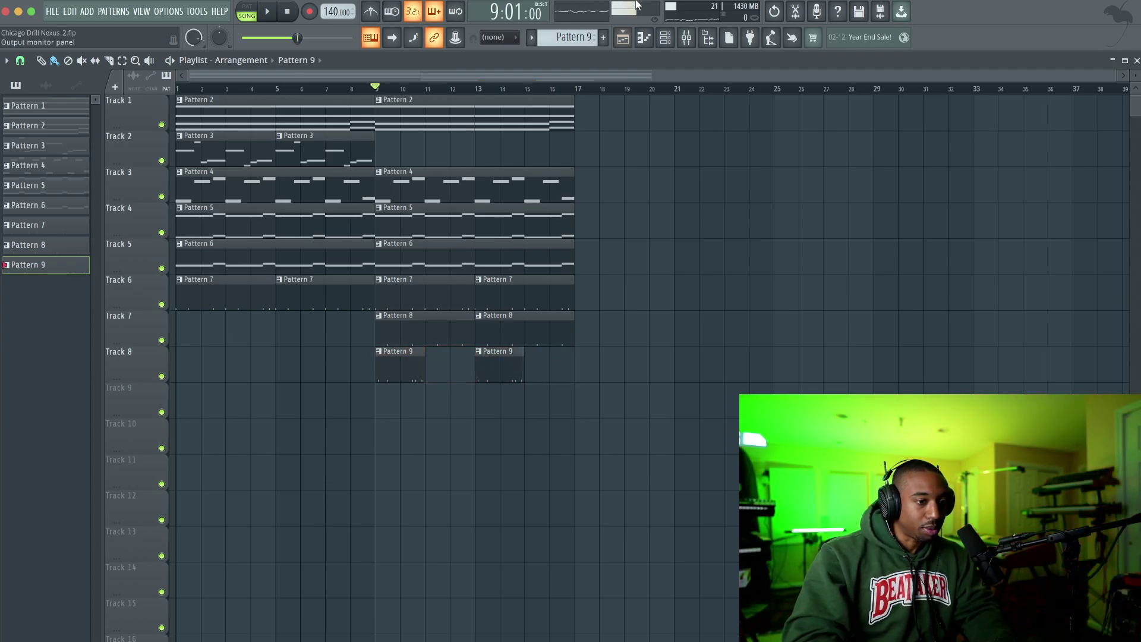
# - Create Pattern 10, place it on Track 8 at bar 11 and start playback
pyautogui.scroll(-1, 581, 39)
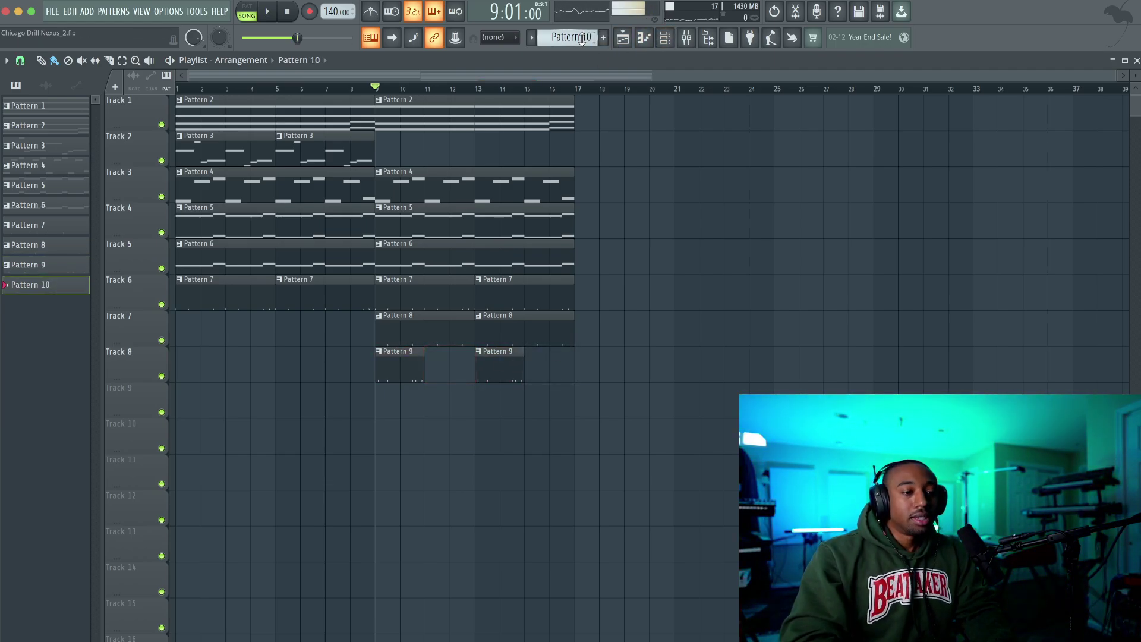
pyautogui.moveTo(449, 357); pyautogui.dragTo(475, 358)
pyautogui.press('space')
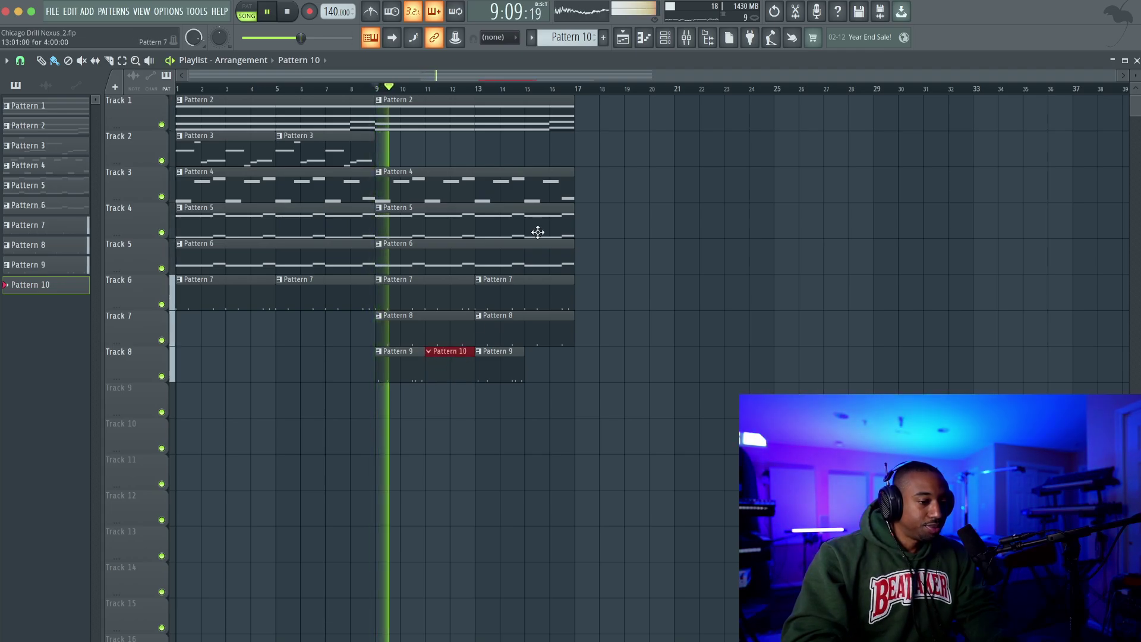
# - Place Chop Snare (Mellow) hits on bar 1 step 15 and bar 2 steps 3, 11 and 15, and add Pattern 10 at bar 15
pyautogui.press('F6')
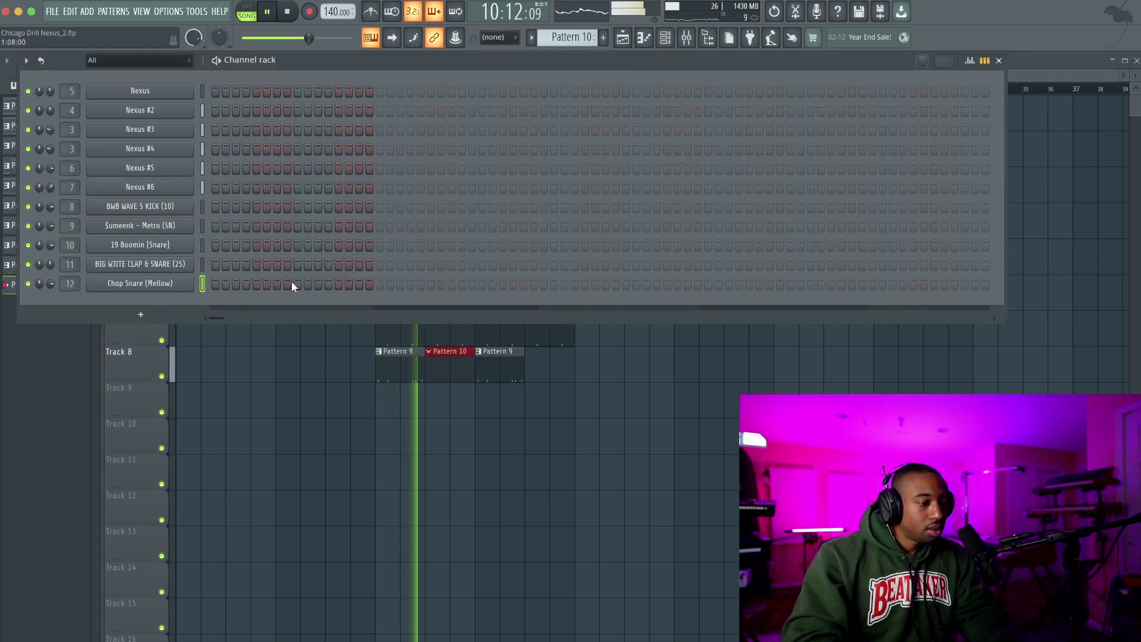
pyautogui.click(358, 283)
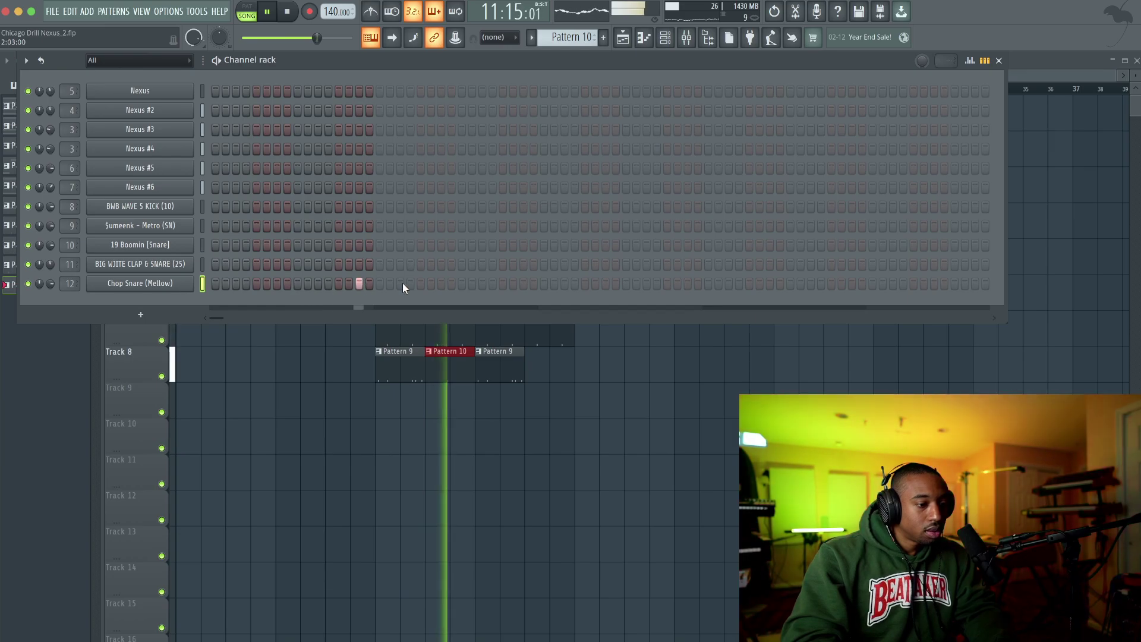
pyautogui.click(400, 284)
pyautogui.click(481, 283)
pyautogui.click(522, 283)
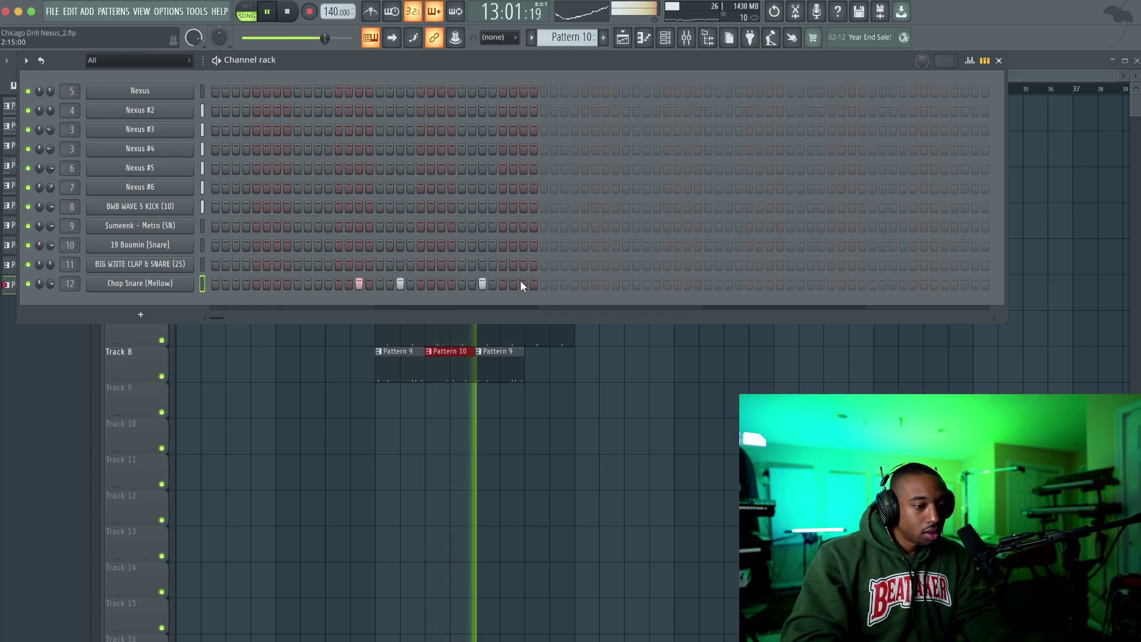
pyautogui.press('F6')
pyautogui.click(538, 365)
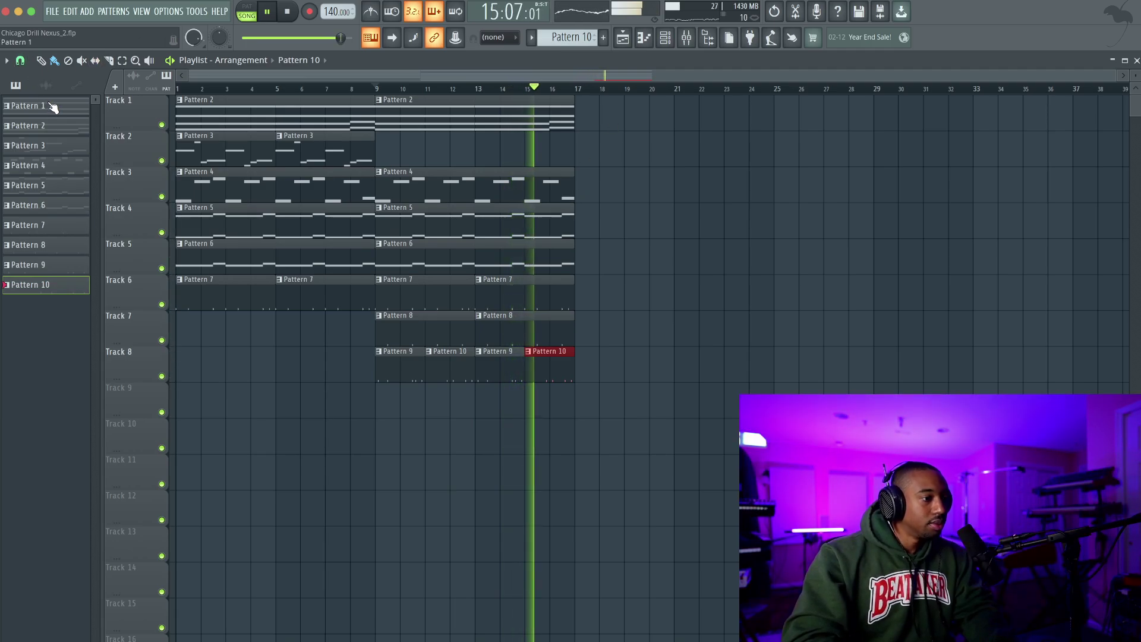
# - Color all ten patterns with a gradient from red to orange #DD6414
pyautogui.rightClick(45, 287)
pyautogui.click(88, 347)
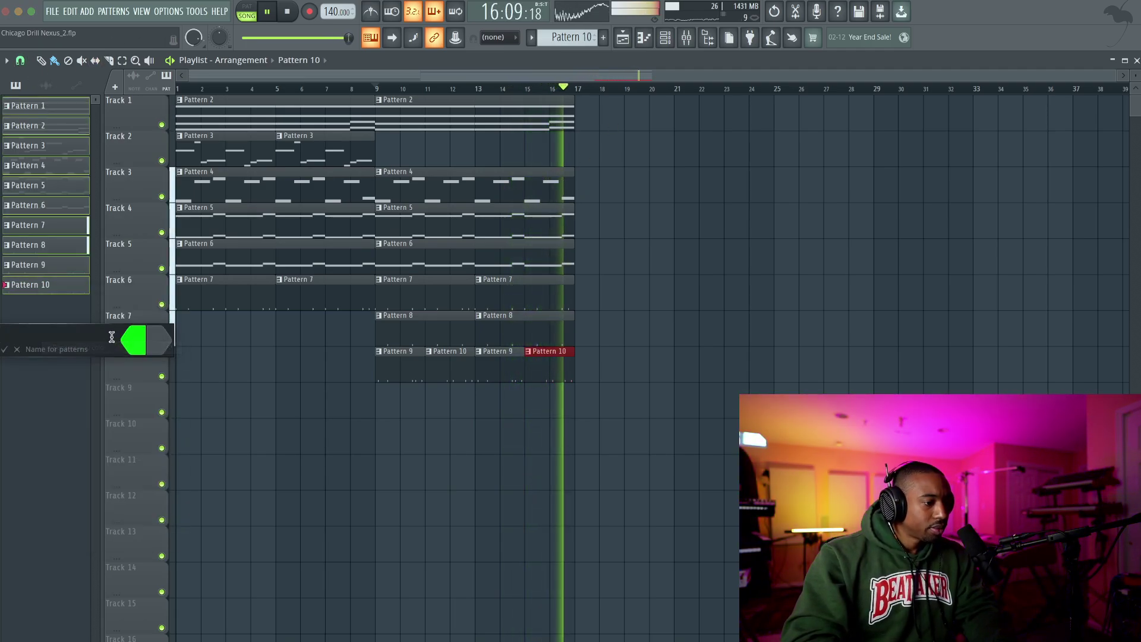
pyautogui.click(271, 372)
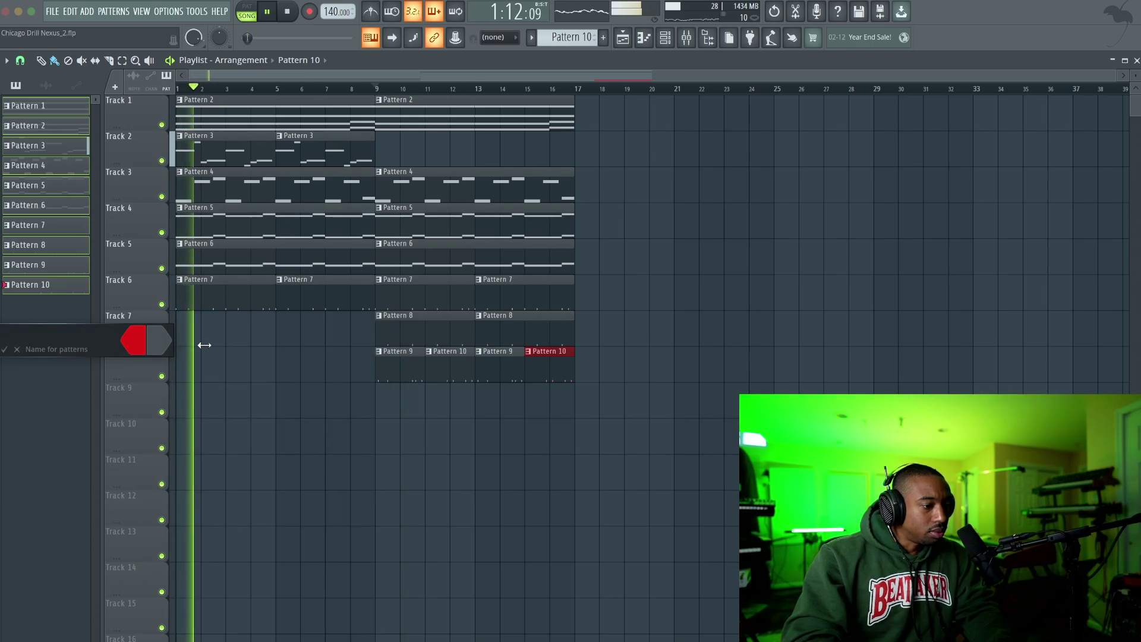
pyautogui.click(290, 379)
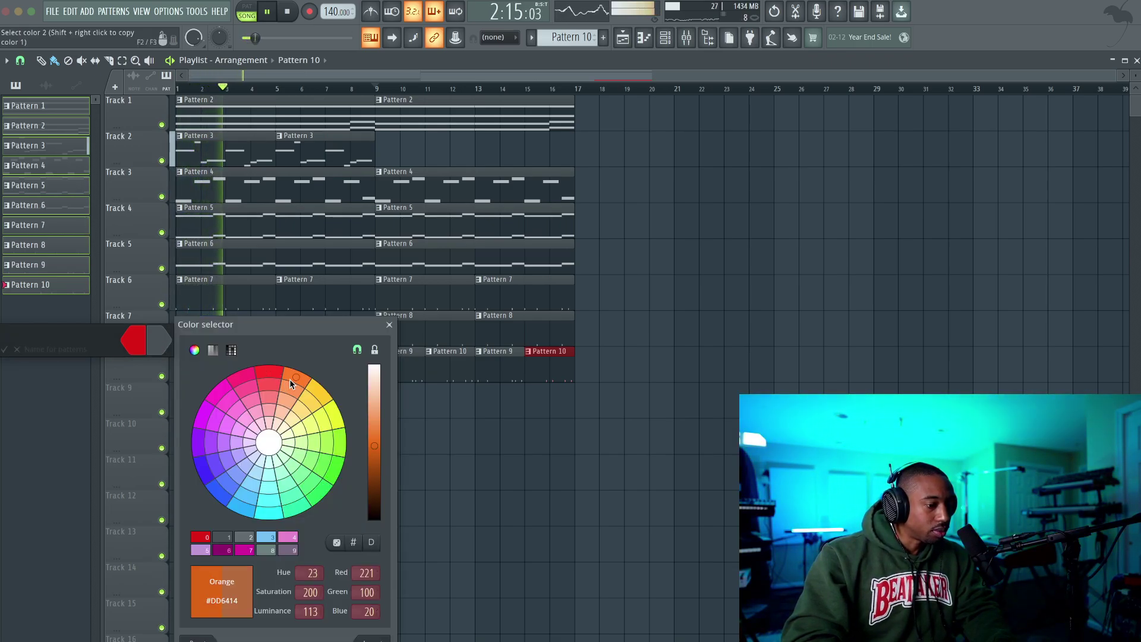
# - Audition $umeenk - Metro HH (Hats) from the Closed Hats folder and load it in a new channel
pyautogui.click(665, 38)
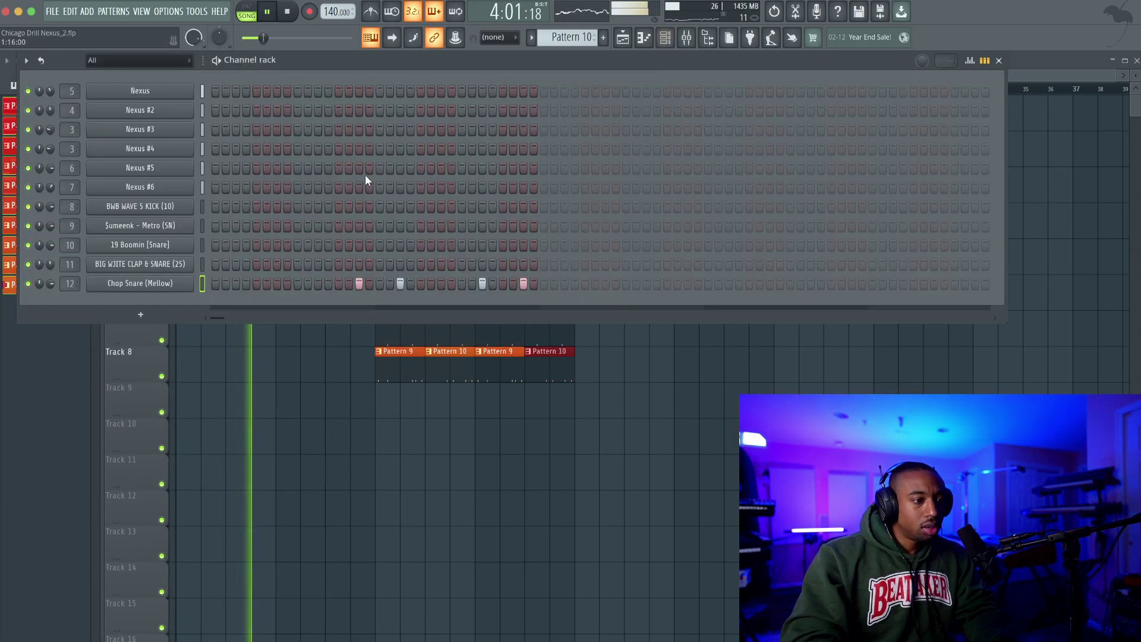
pyautogui.click(707, 38)
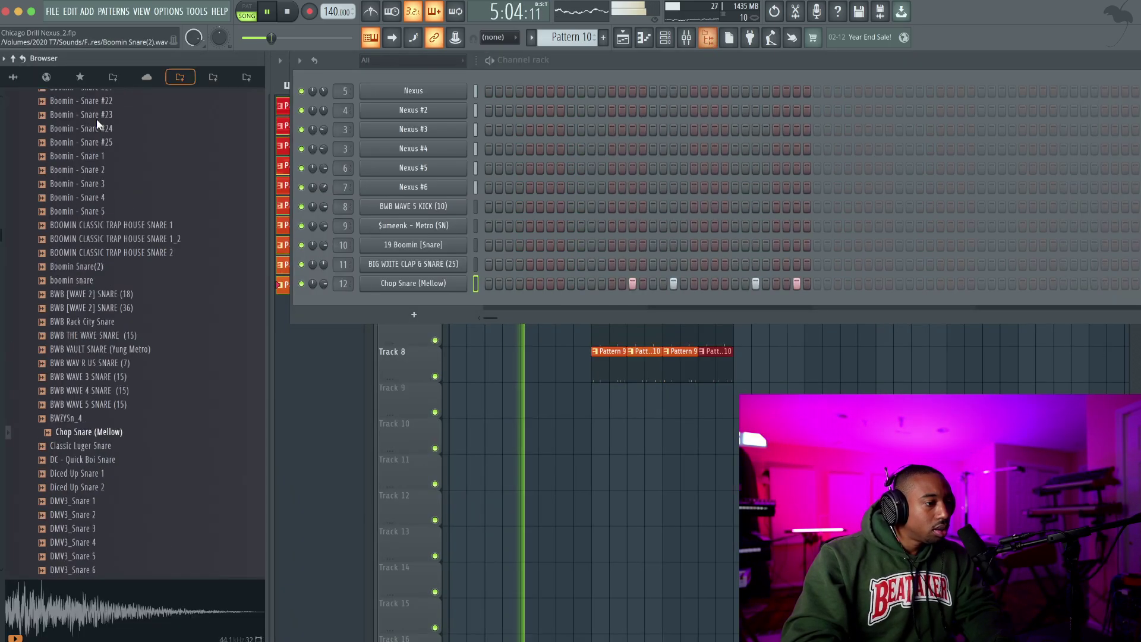
pyautogui.scroll(10, 84, 267)
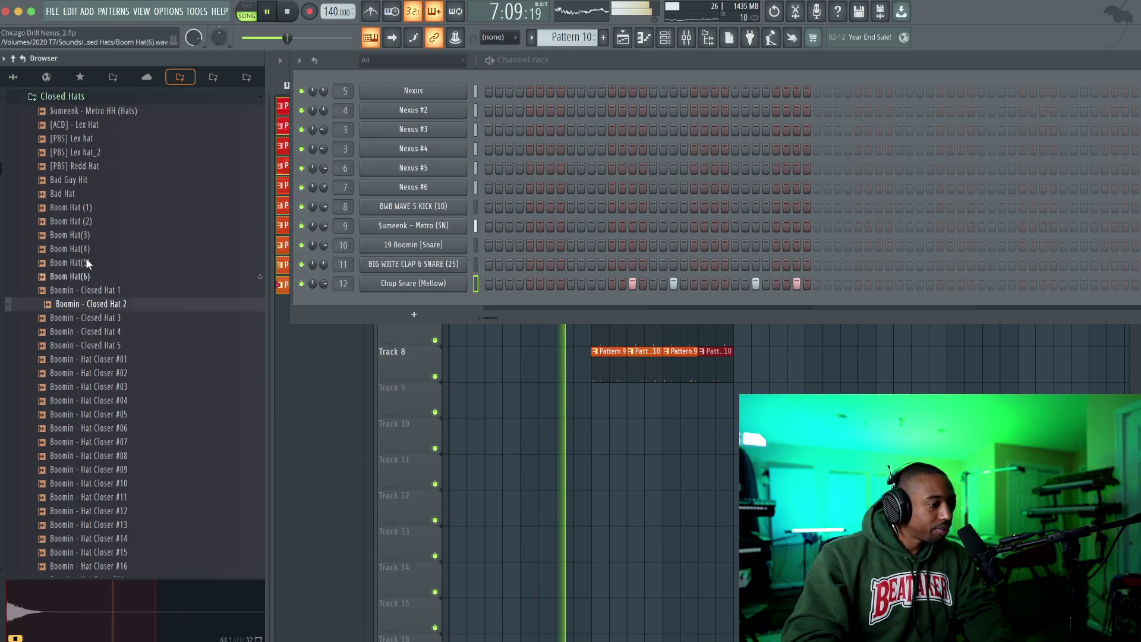
pyautogui.click(95, 109)
pyautogui.rightClick(97, 110)
pyautogui.click(123, 129)
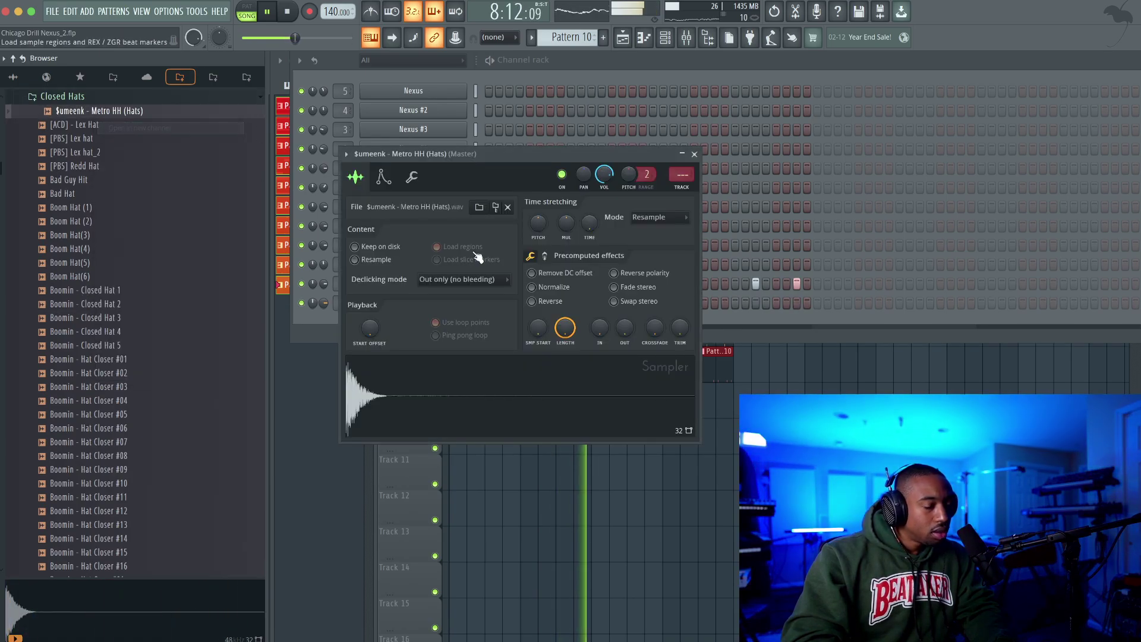
# - Route the $umeenk - Metro HH (Hats) channel to mixer track 13 and create Pattern 11
pyautogui.click(694, 154)
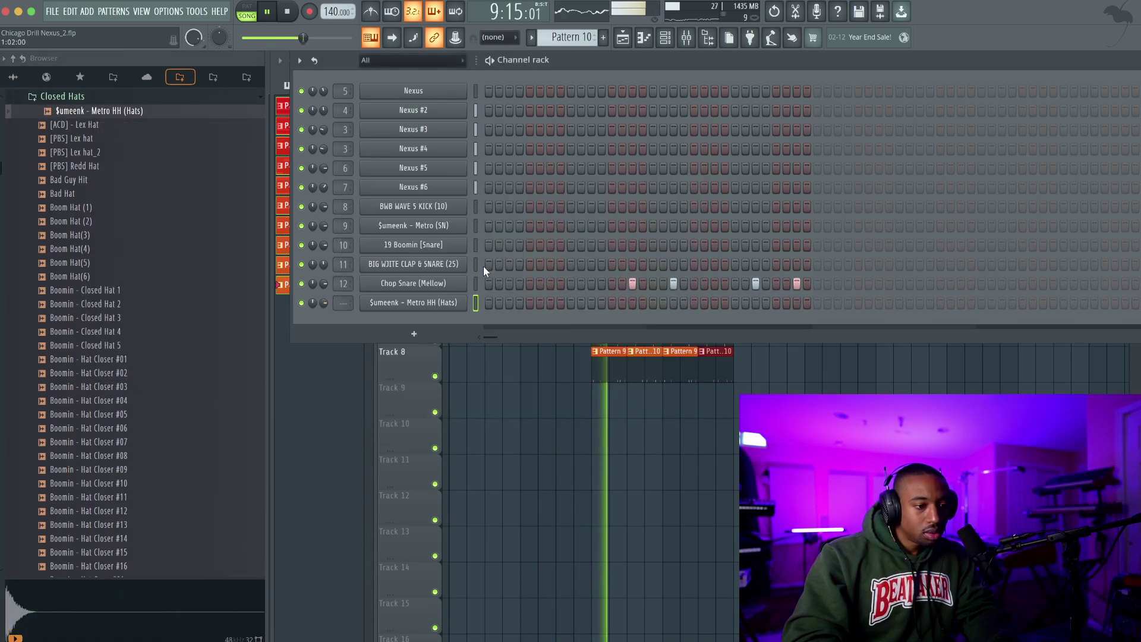
pyautogui.press('F9')
pyautogui.click(588, 36)
pyautogui.click(612, 156)
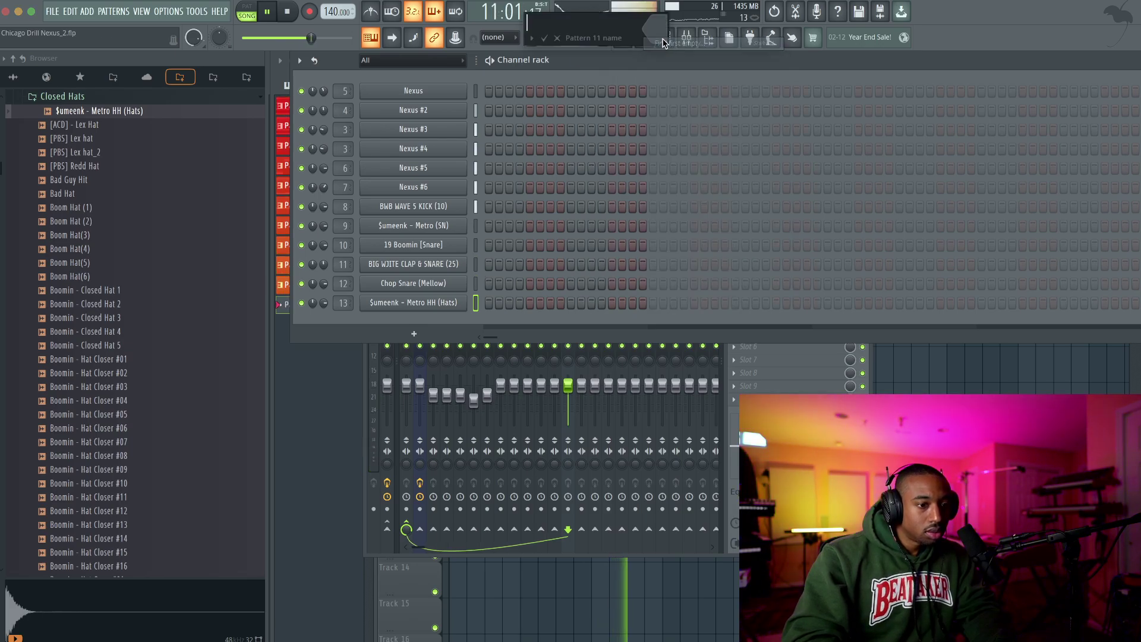
pyautogui.press('space')
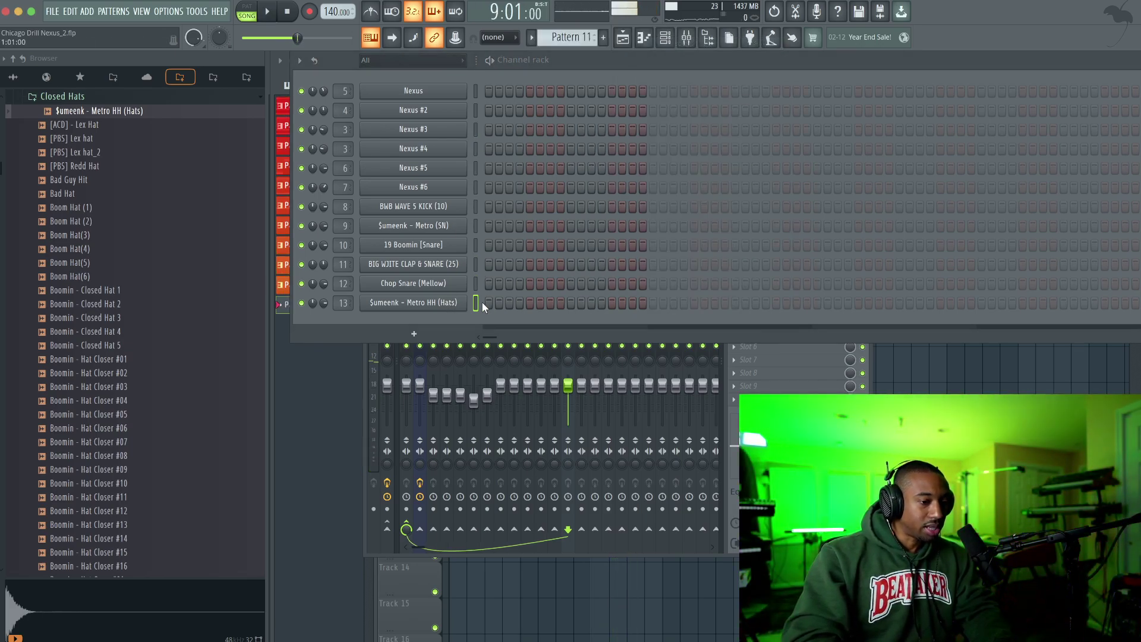
# - Fill the Metro HH hat channel every 2 steps, place Pattern 11 repeatedly on Track 9 across bars 9 to 16 and start playback
pyautogui.rightClick(452, 304)
pyautogui.click(590, 381)
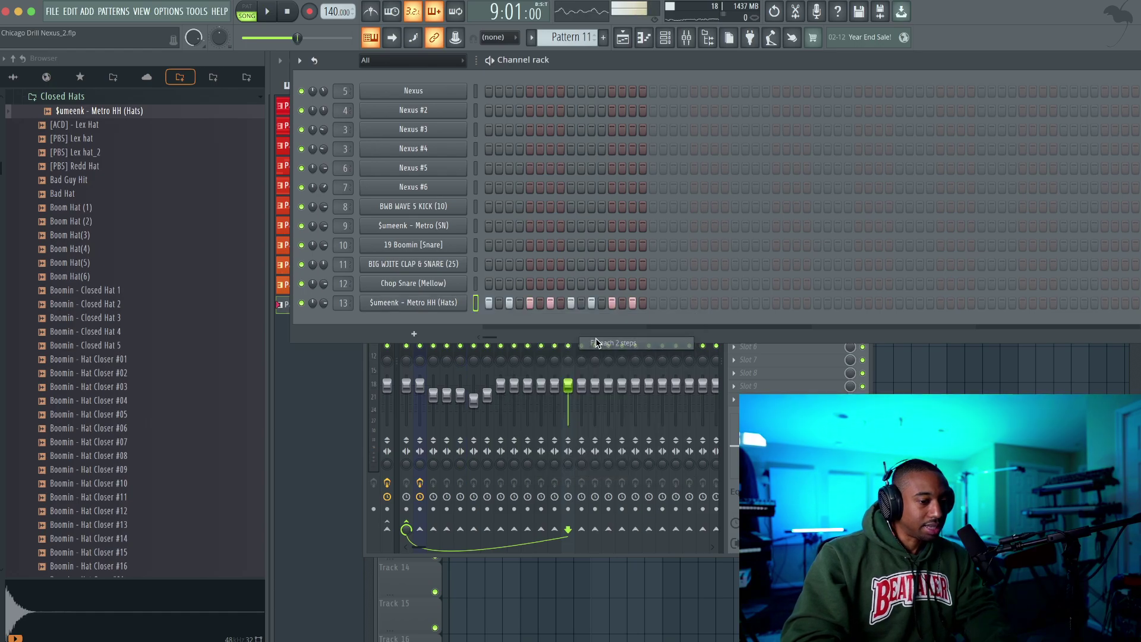
pyautogui.press('F5')
pyautogui.moveTo(602, 394); pyautogui.dragTo(728, 393)
pyautogui.press('space')
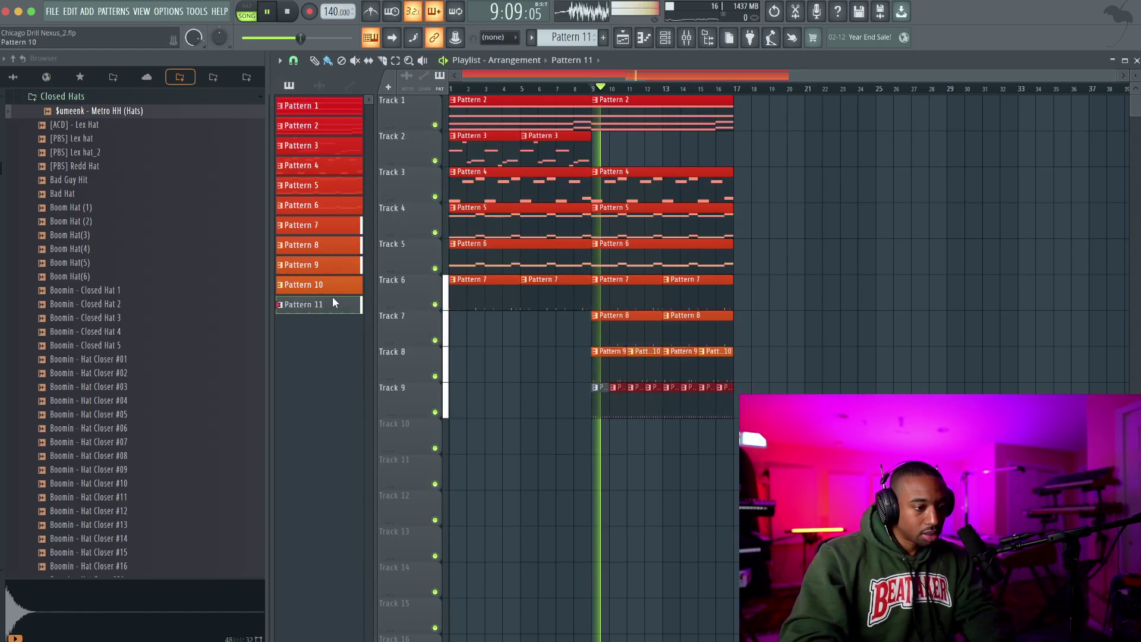
# - Color Pattern 11 red using the saved red swatch 1
pyautogui.rightClick(333, 297)
pyautogui.click(334, 303)
pyautogui.click(332, 302)
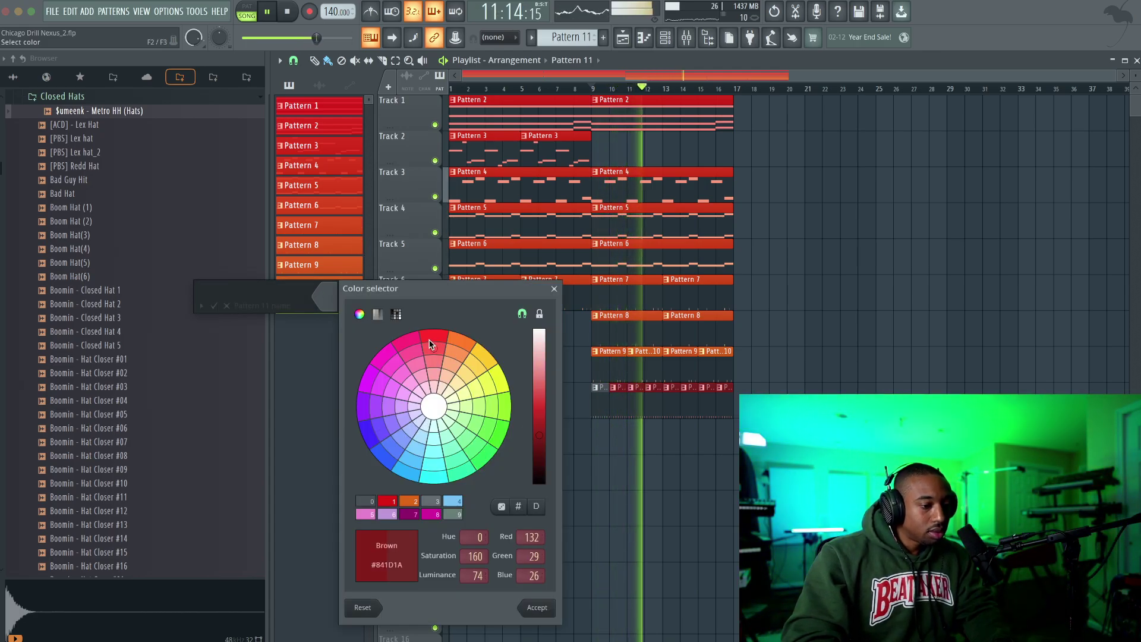
pyautogui.click(395, 499)
pyautogui.click(536, 608)
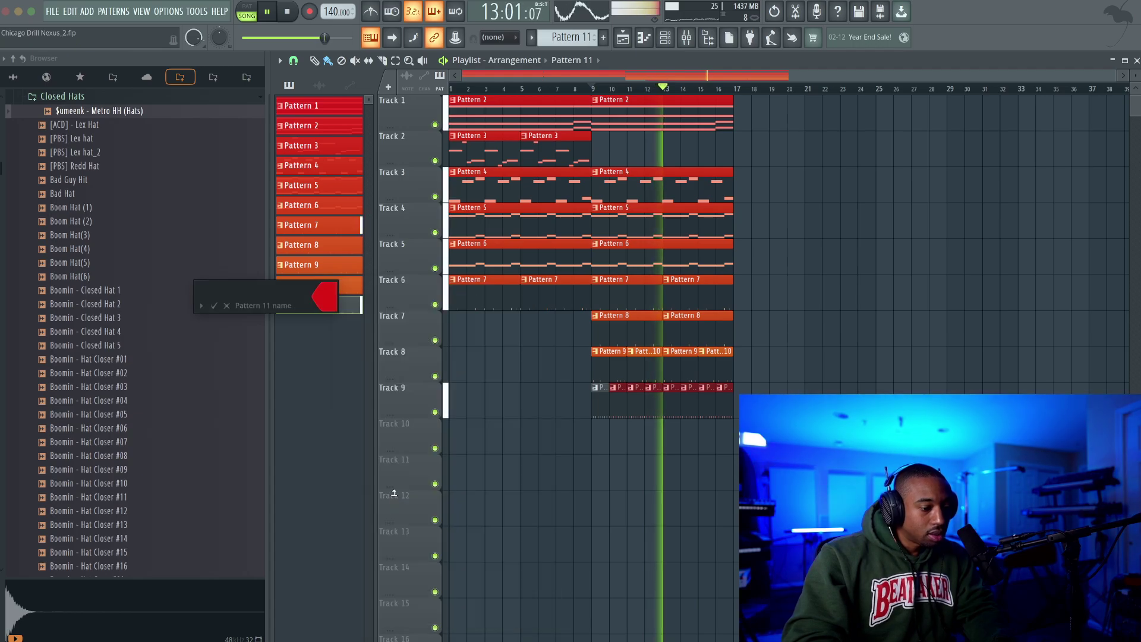
pyautogui.press('Return')
pyautogui.scroll(3, 631, 517)
pyautogui.scroll(-2, 1046, 92)
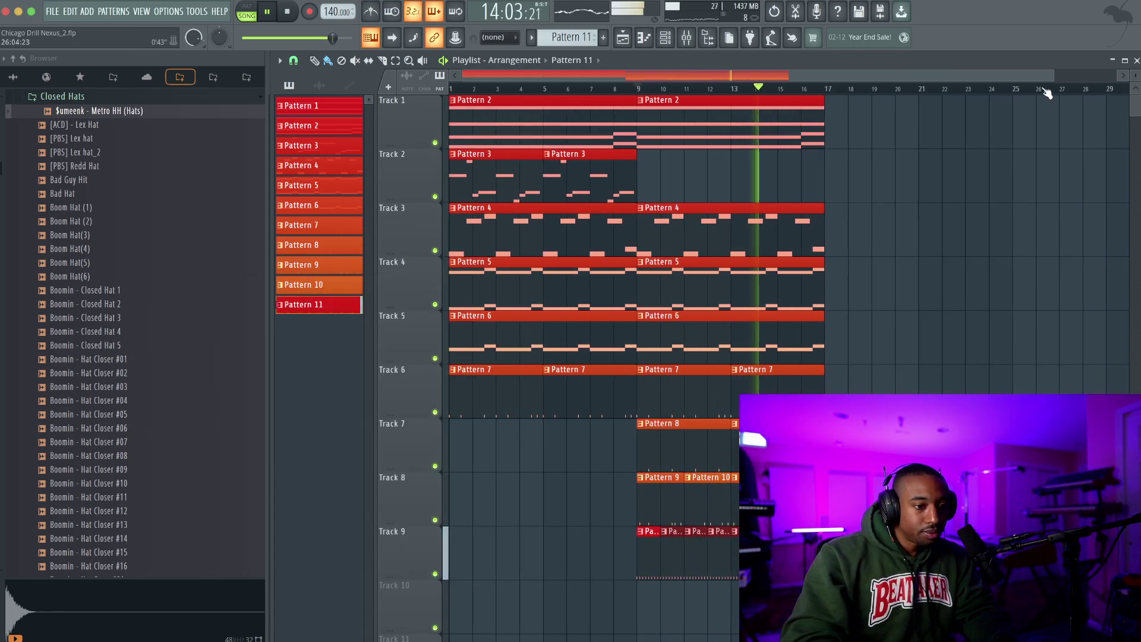
pyautogui.moveTo(1131, 74); pyautogui.dragTo(1134, 76)
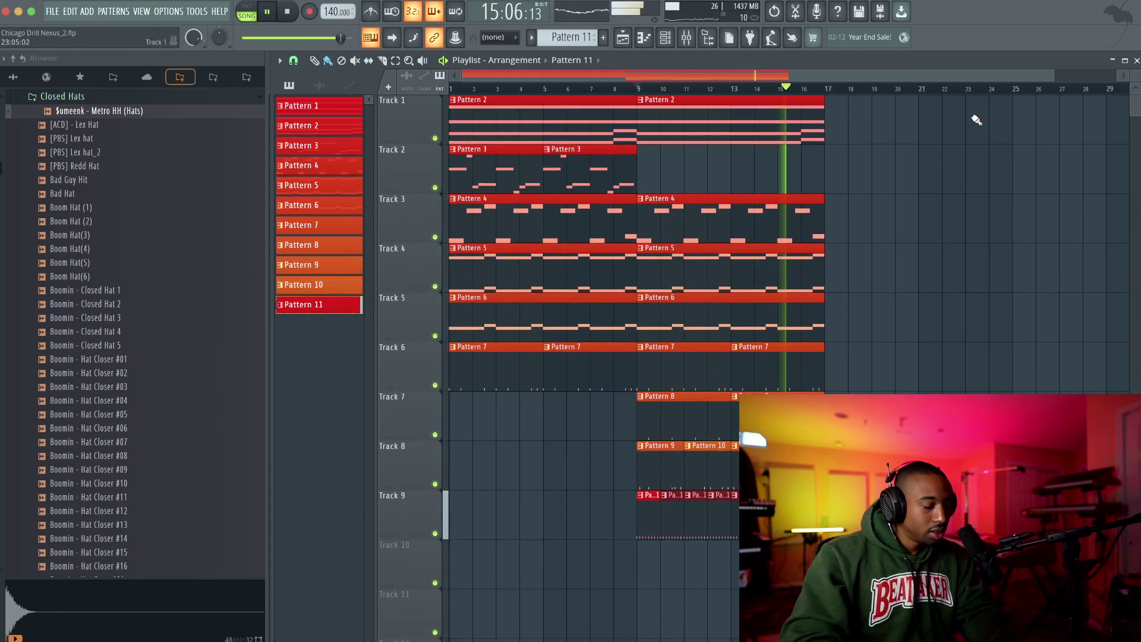
# - Stop playback and load TR5 Classic Clipper in the first effect slot of the Mix Bus
pyautogui.click(664, 36)
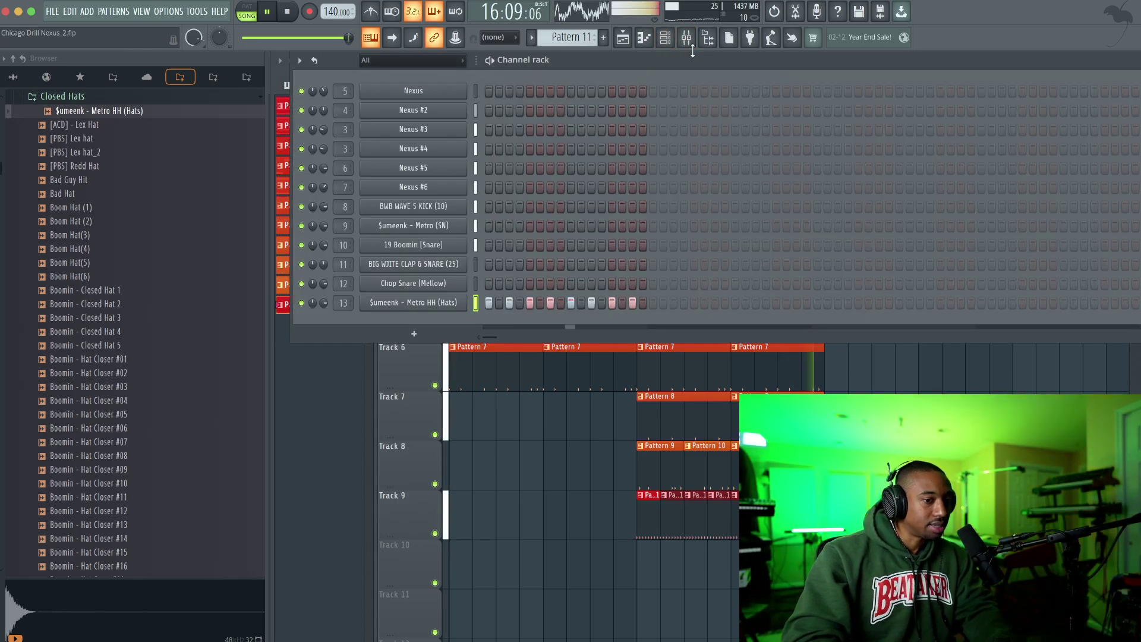
pyautogui.click(686, 36)
pyautogui.press('space')
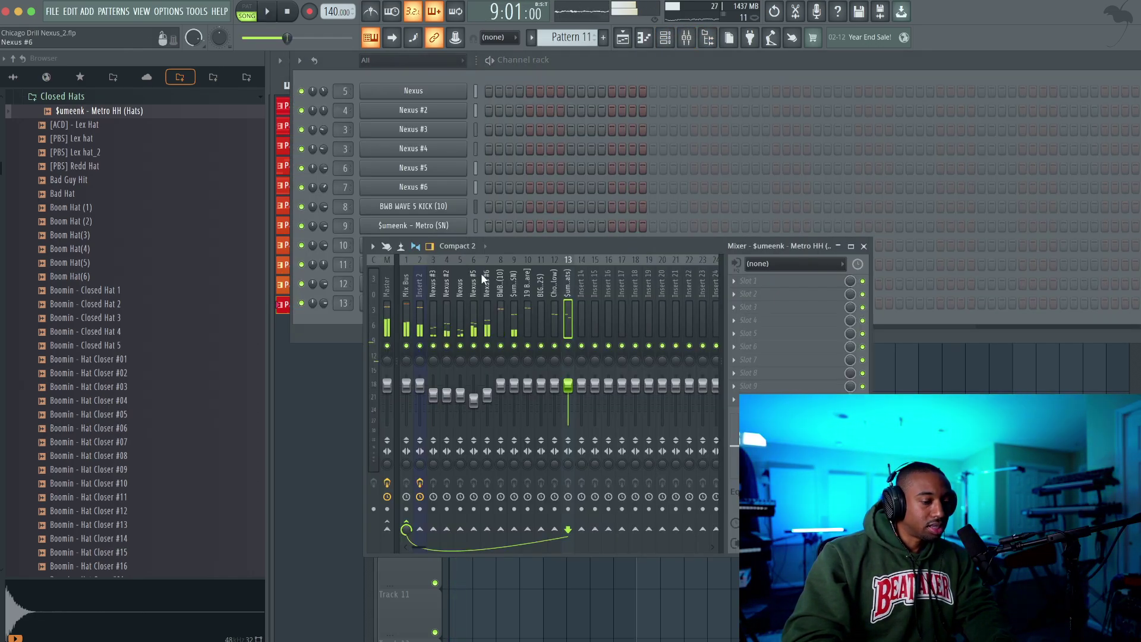
pyautogui.click(419, 305)
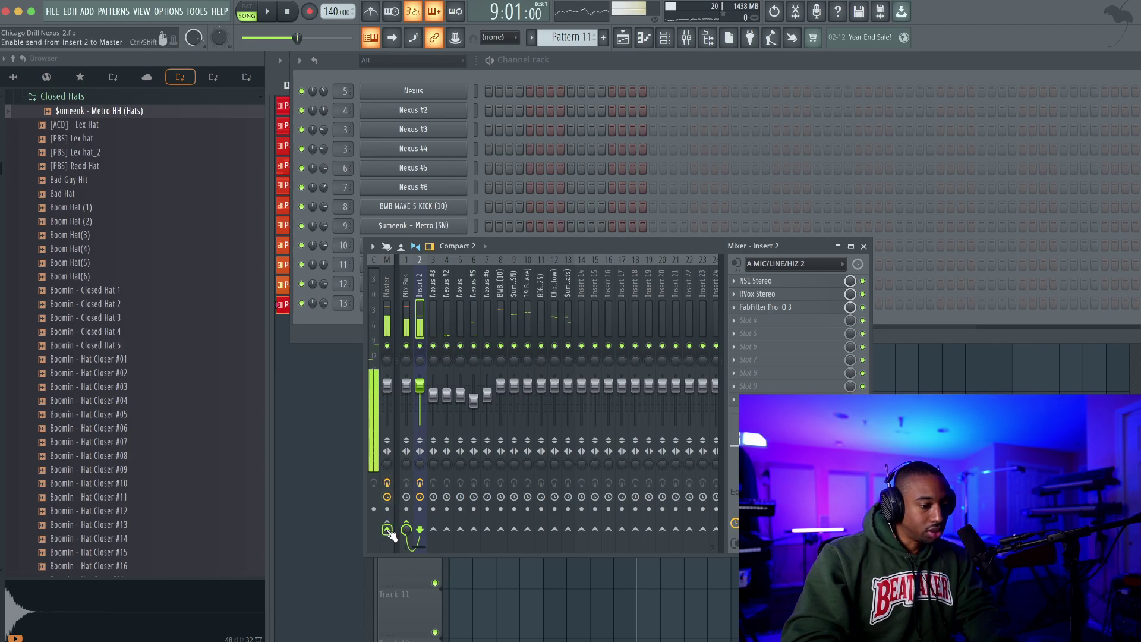
pyautogui.click(413, 291)
pyautogui.click(732, 290)
pyautogui.moveTo(750, 294)
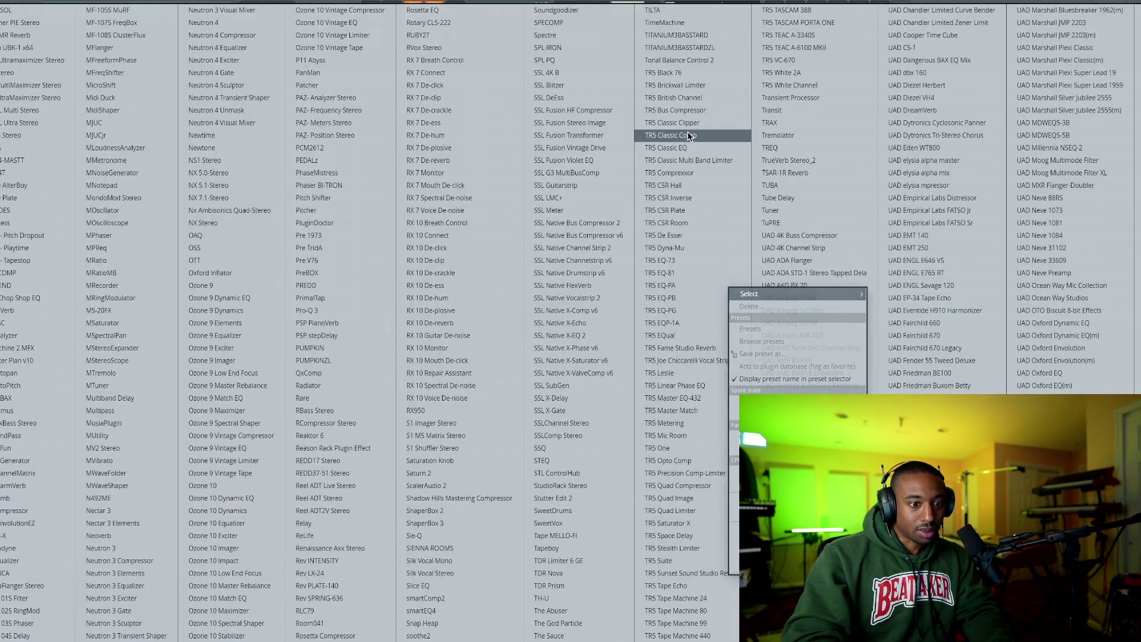
pyautogui.press('Return')
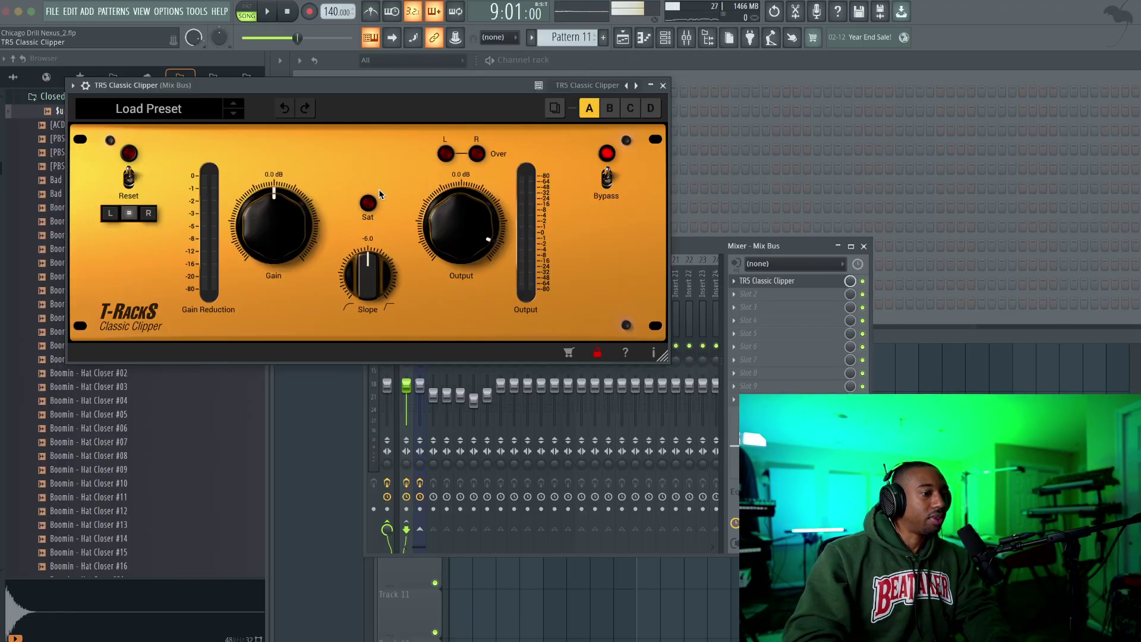
# - Set the Mix Bus clipper's Gain to 1.8 dB and Slope to 0.0 while listening, and close the plugin
pyautogui.moveTo(271, 225); pyautogui.dragTo(272, 215)
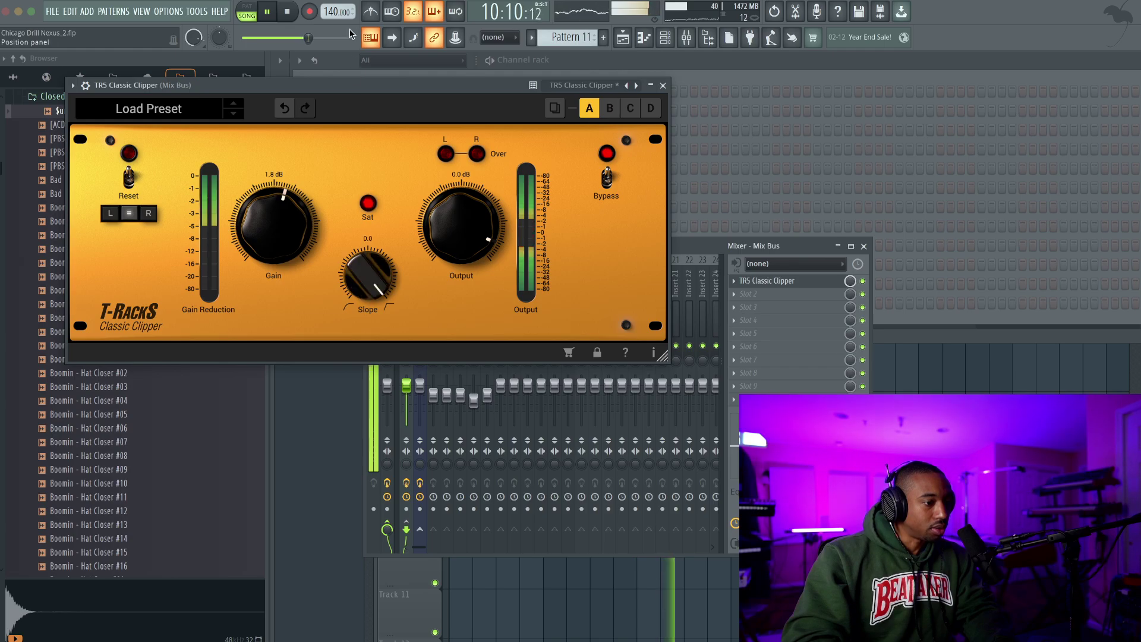
pyautogui.moveTo(349, 296); pyautogui.dragTo(337, 203)
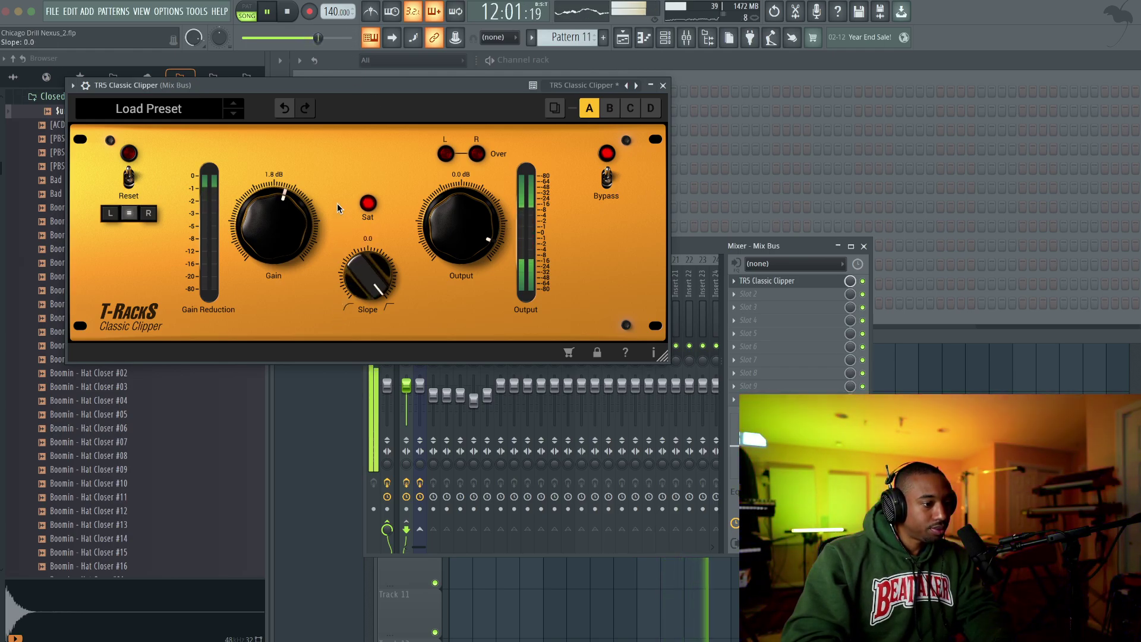
pyautogui.click(662, 85)
pyautogui.press('space')
# - Rebalance the mixer tracks from Nexus #2 to the hats together, raising the kick above the snares and hats, and restart playback
pyautogui.moveTo(565, 291); pyautogui.dragTo(441, 293)
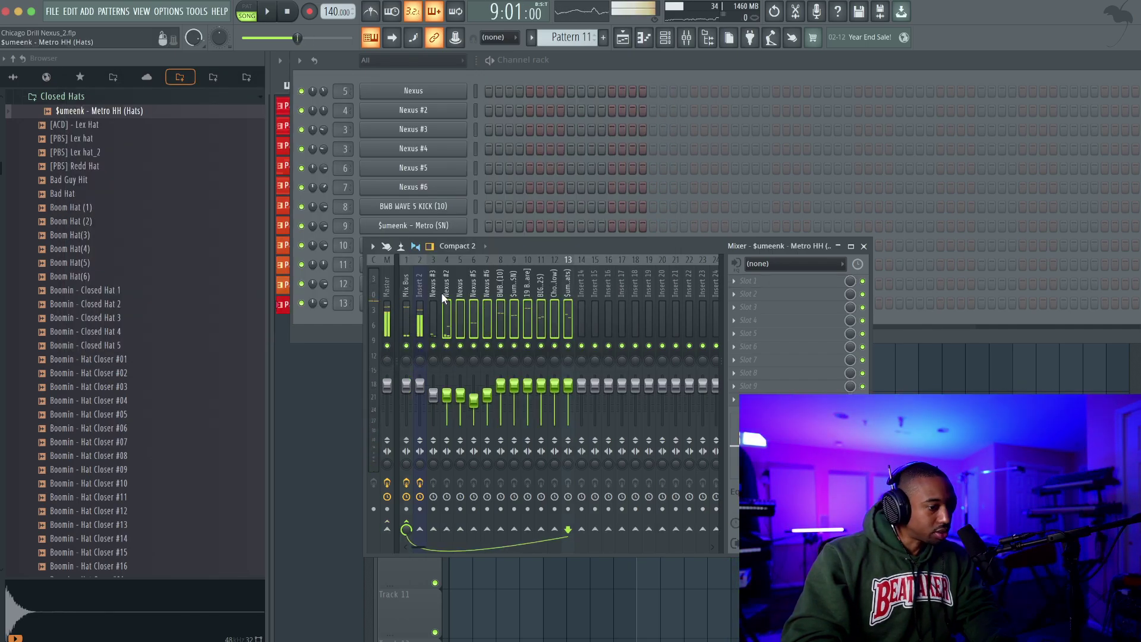
pyautogui.moveTo(488, 390); pyautogui.dragTo(500, 376)
pyautogui.press('space')
pyautogui.click(500, 312)
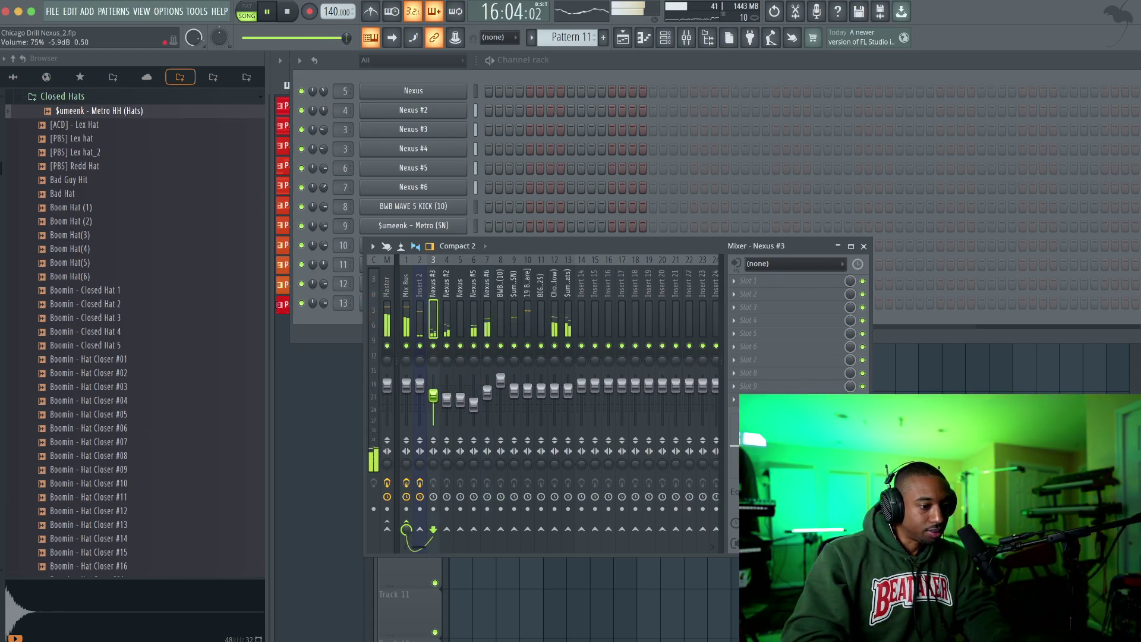
# - Raise the Nexus #3 mixer volume slightly and set the hi-hat track's volume to 80%
pyautogui.moveTo(433, 393); pyautogui.dragTo(433, 391)
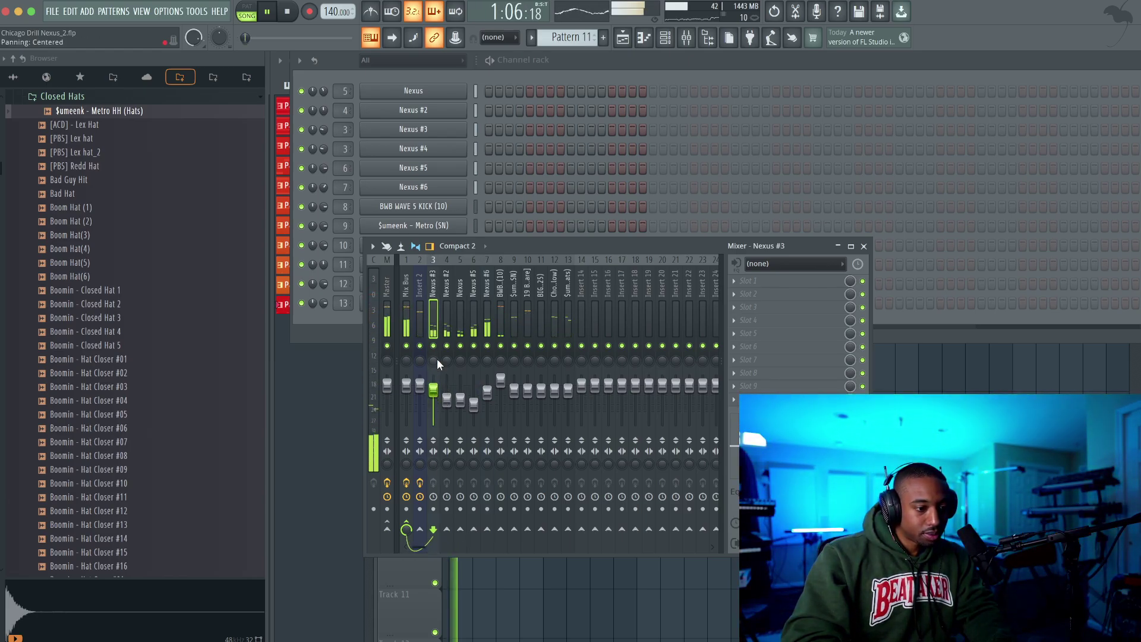
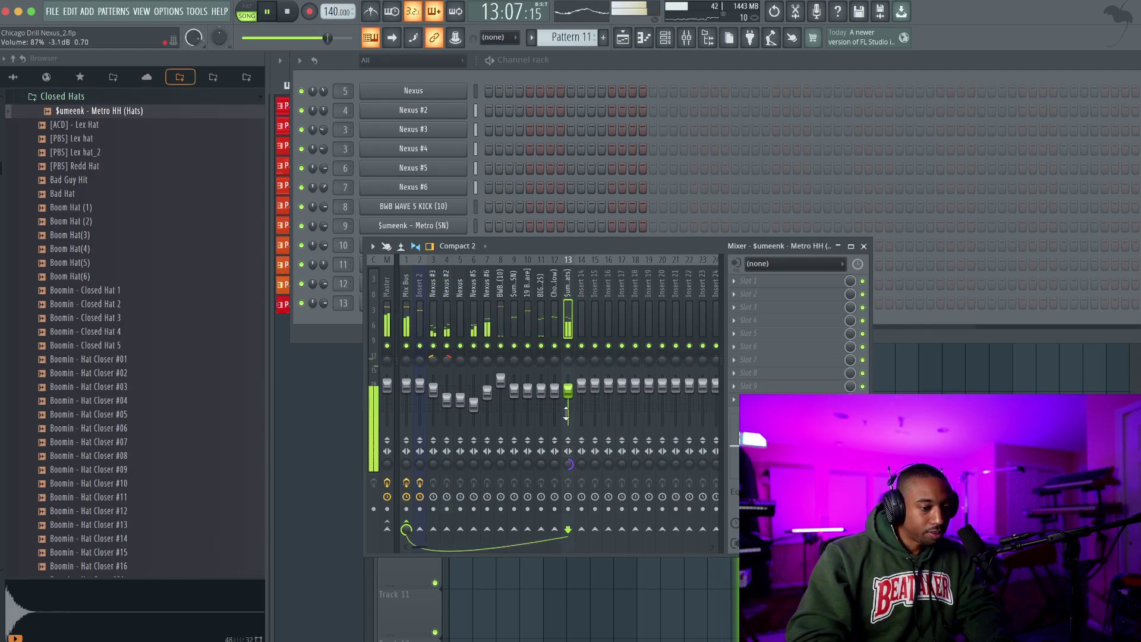
pyautogui.moveTo(568, 394); pyautogui.dragTo(568, 392)
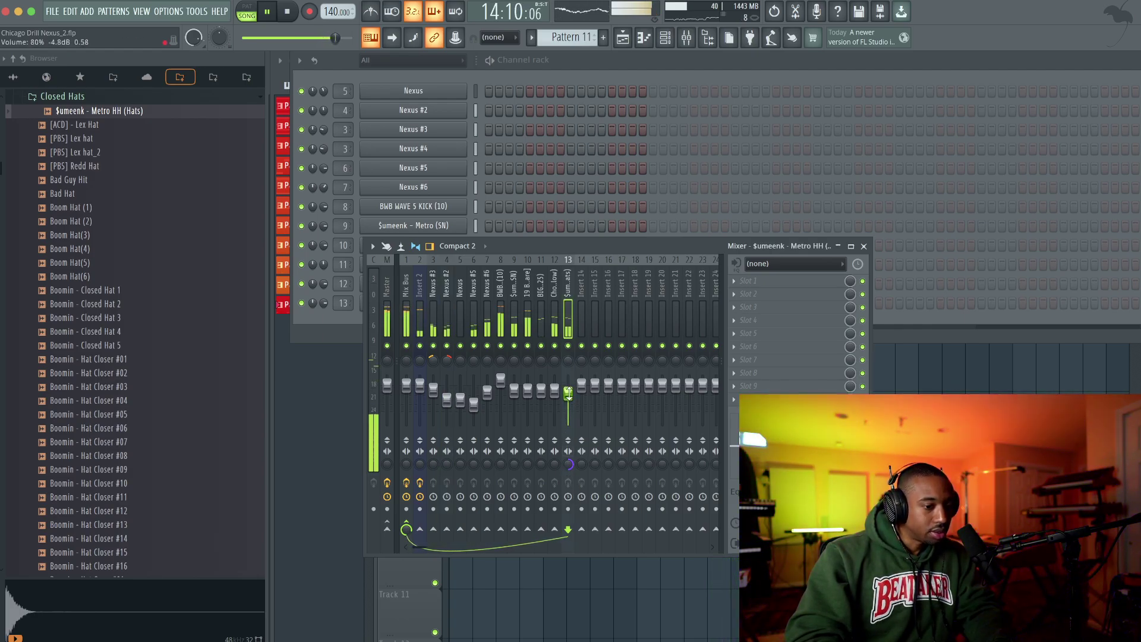
pyautogui.click(555, 58)
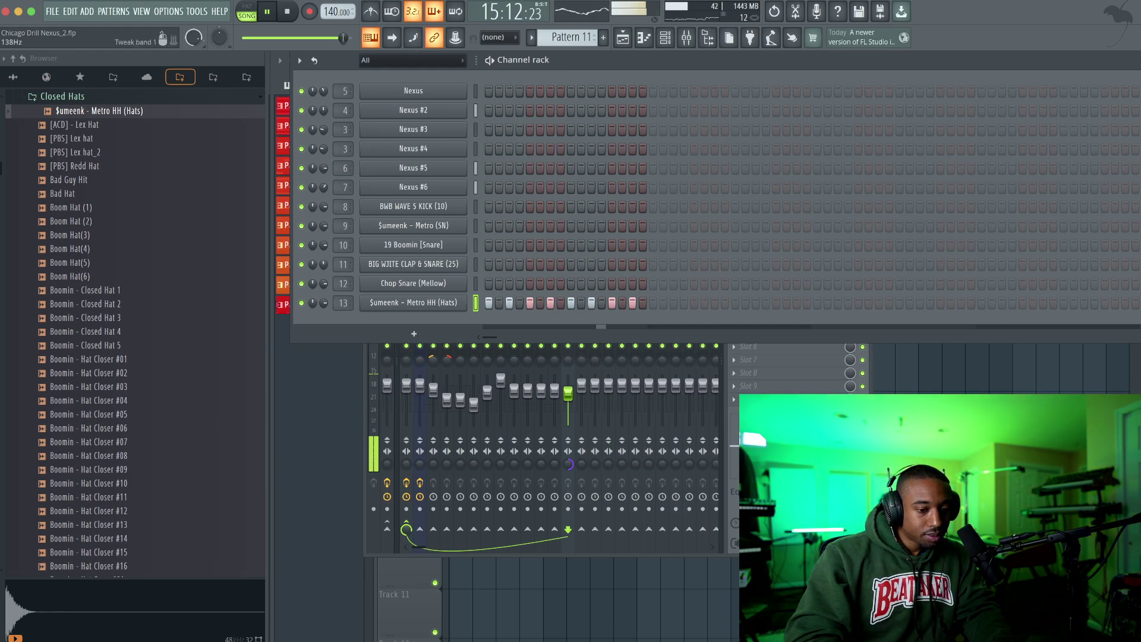
pyautogui.click(611, 304)
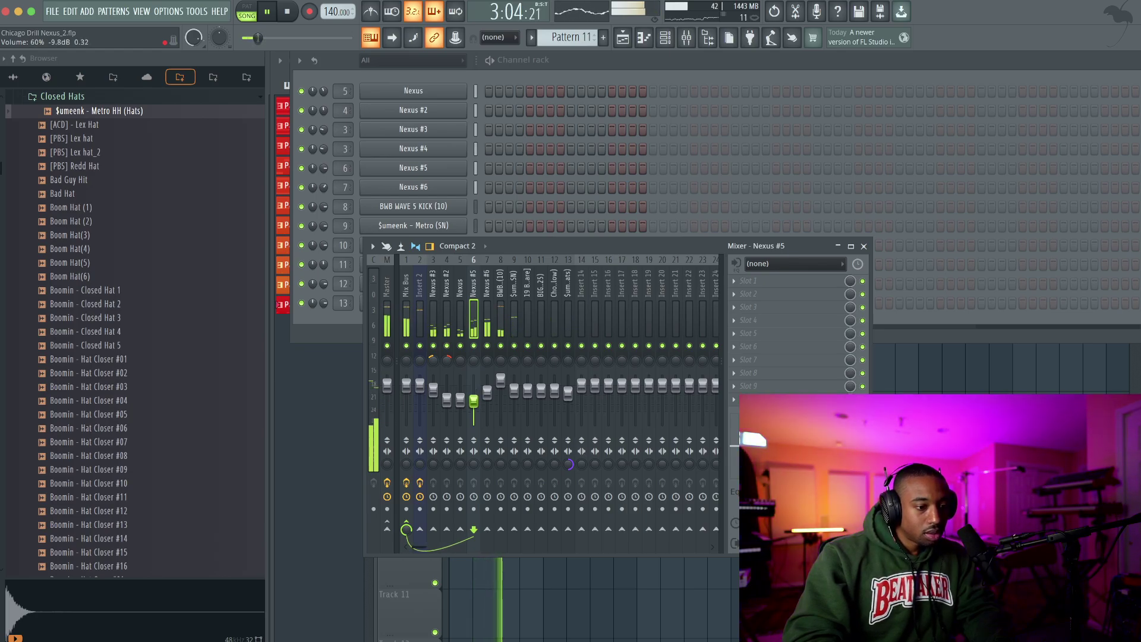
# - Set the Nexus #5 mixer volume to 65% and the Nexus track's volume to 99%
pyautogui.scroll(-3, 474, 397)
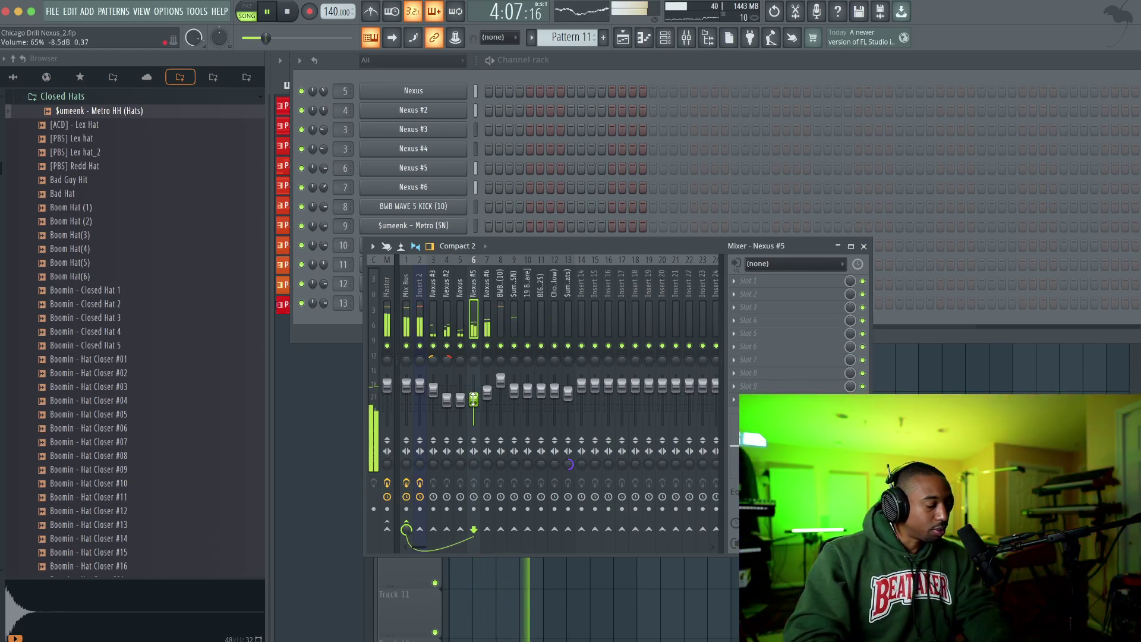
pyautogui.click(461, 285)
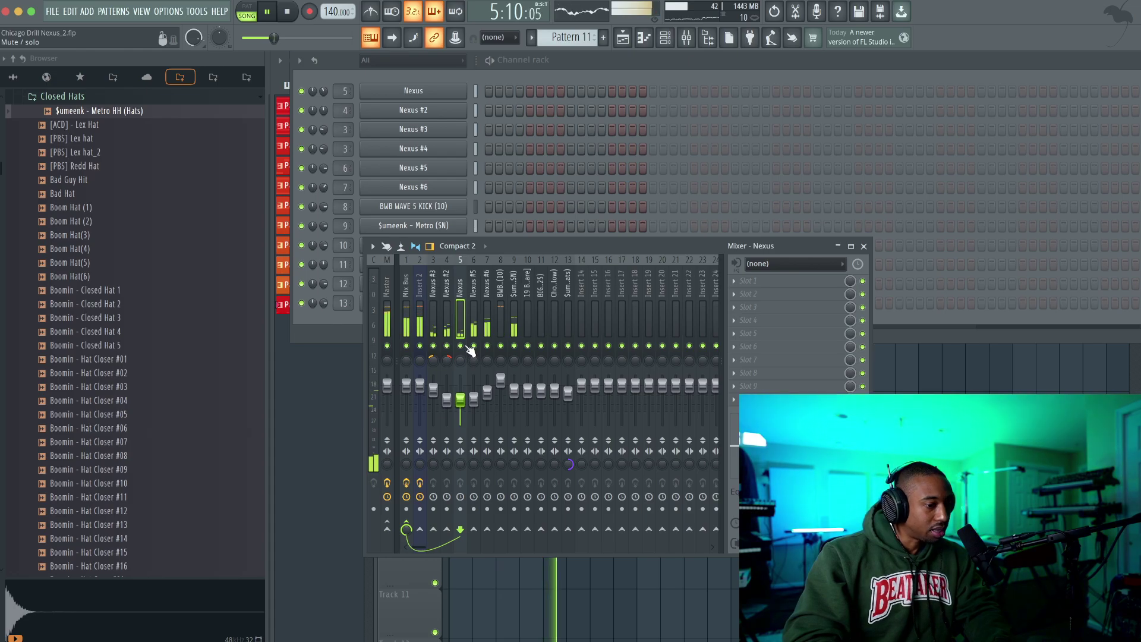
pyautogui.scroll(2, 460, 397)
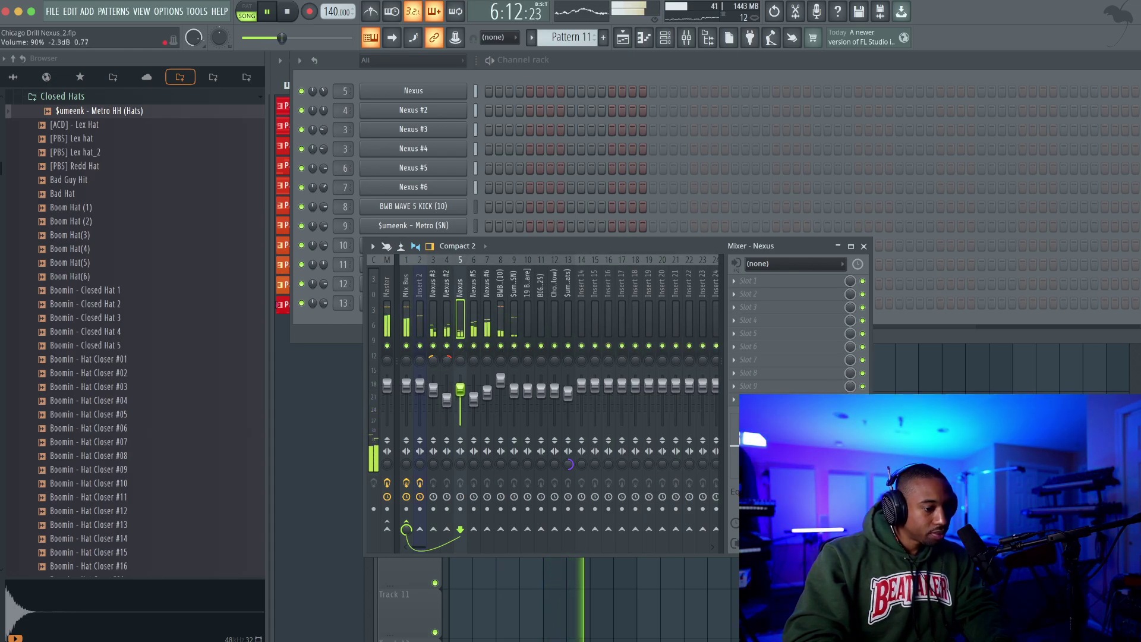
pyautogui.scroll(4, 460, 388)
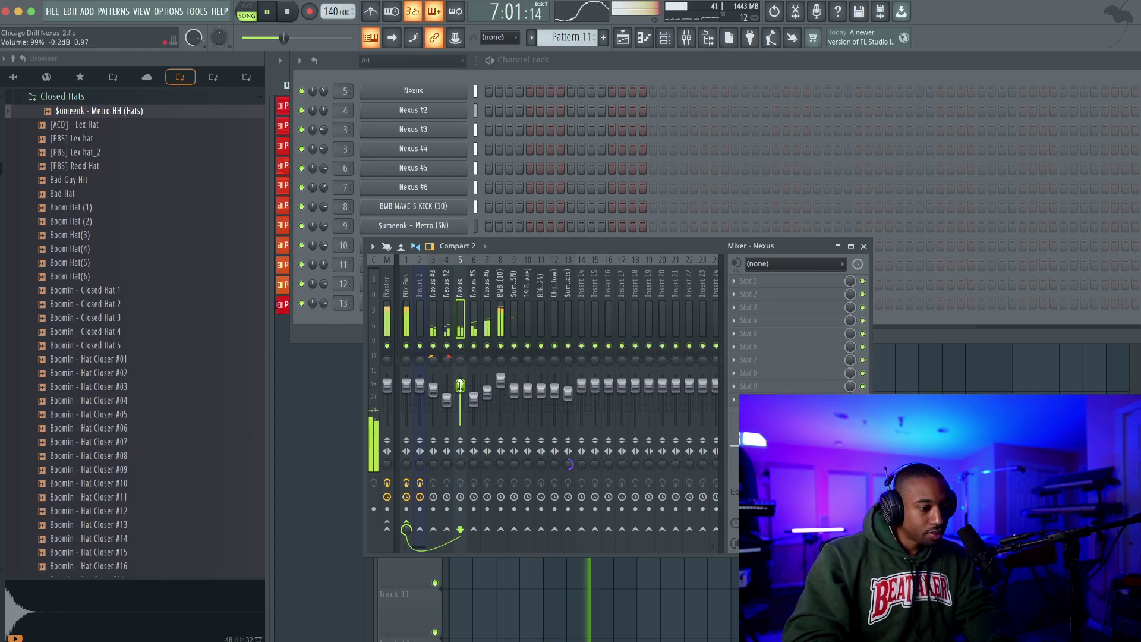
# - Open Pattern 5's Nexus #5 notes from the playlist in the piano roll and switch playback to pattern mode
pyautogui.click(920, 379)
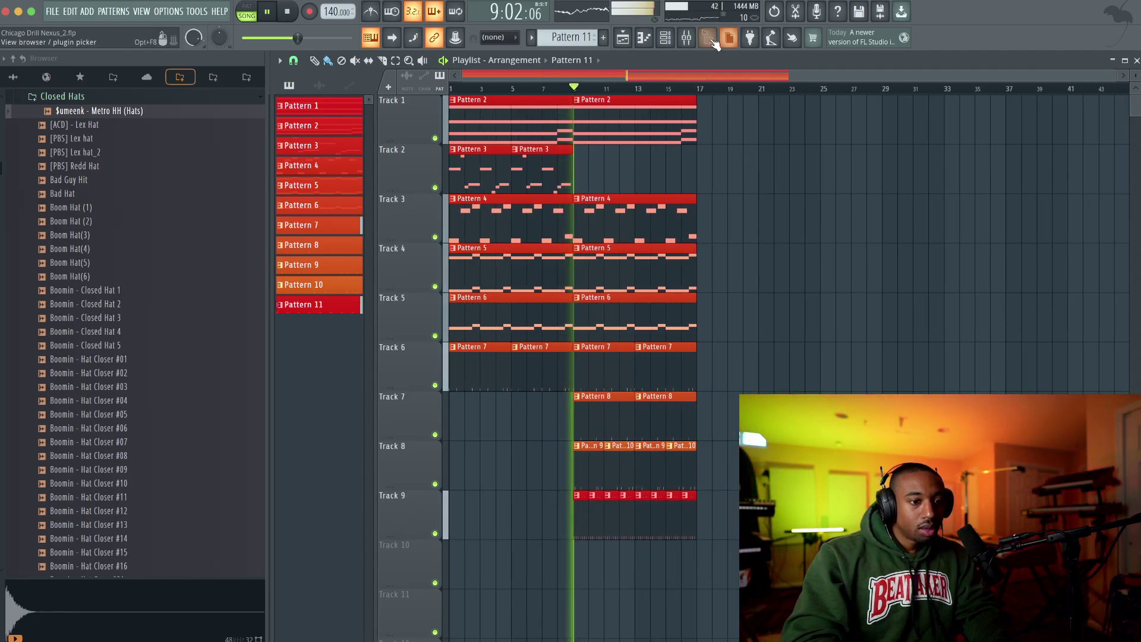
pyautogui.press('space')
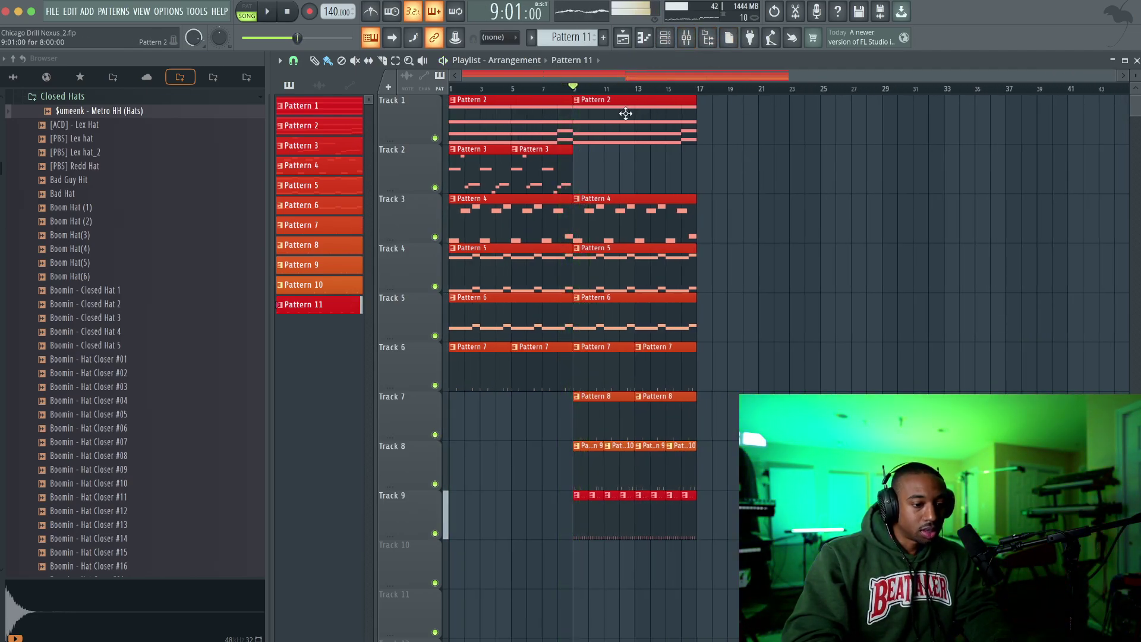
pyautogui.doubleClick(585, 279)
pyautogui.press('space')
pyautogui.press('space')
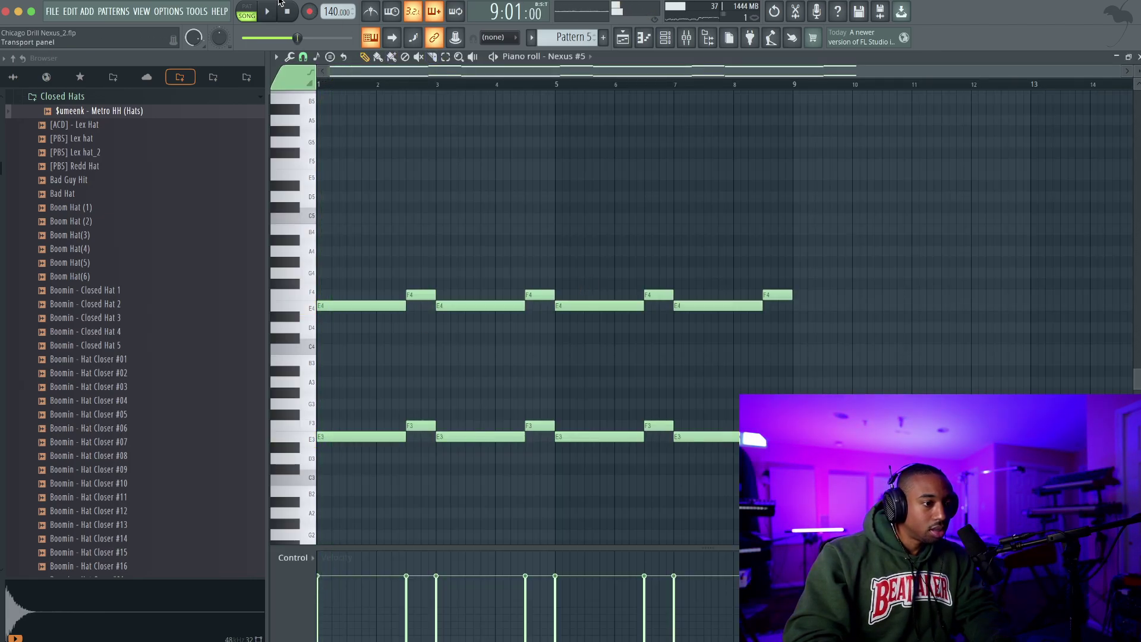
pyautogui.press('l')
# - Switch to Pattern 6 and audition its Nexus #6 melody in the piano roll
pyautogui.click(590, 35)
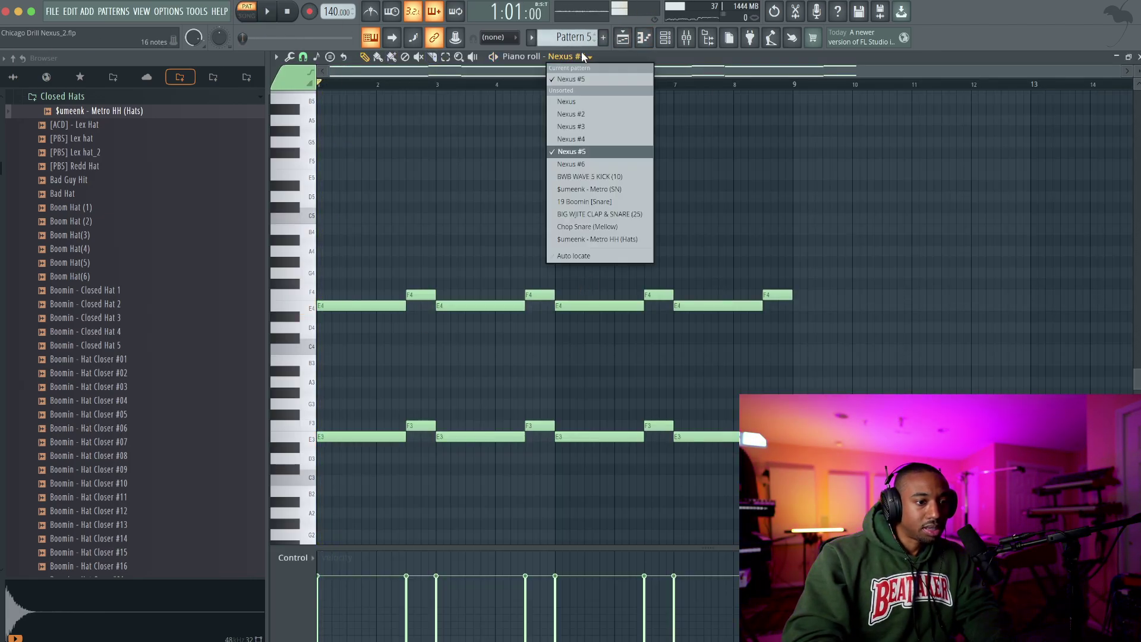
pyautogui.click(582, 36)
pyautogui.scroll(-1, 593, 37)
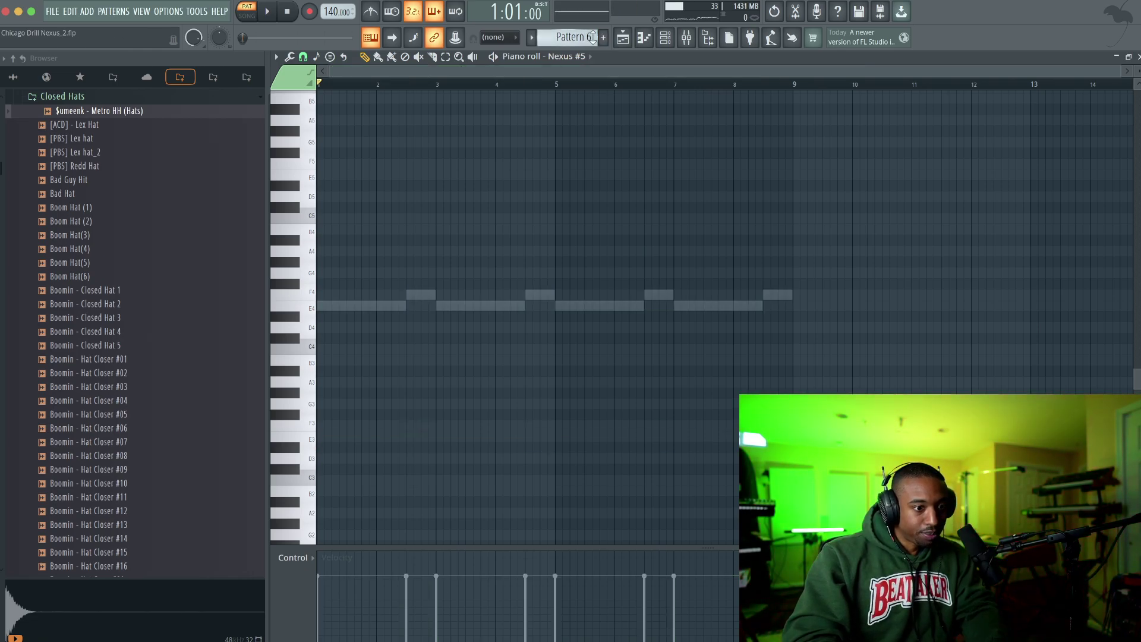
pyautogui.click(622, 38)
pyautogui.press('F7')
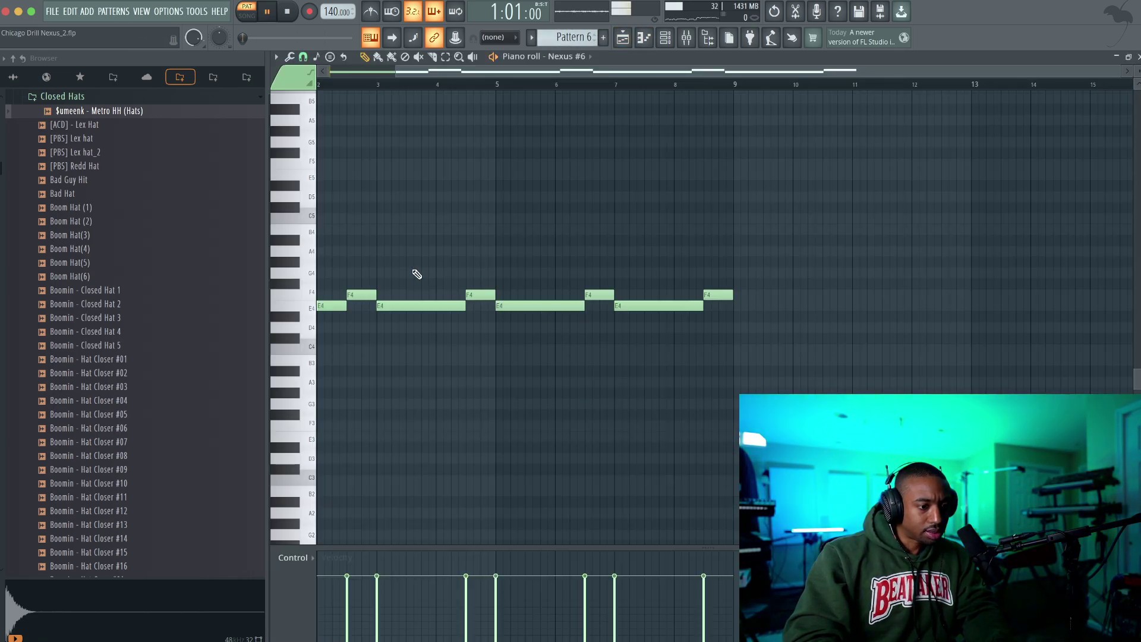
pyautogui.press('space')
# - Transpose the Nexus #6 melody up two octaves, shortening its first note and adding a lower E note right after it
pyautogui.hotkey('ctrl', 'Up')
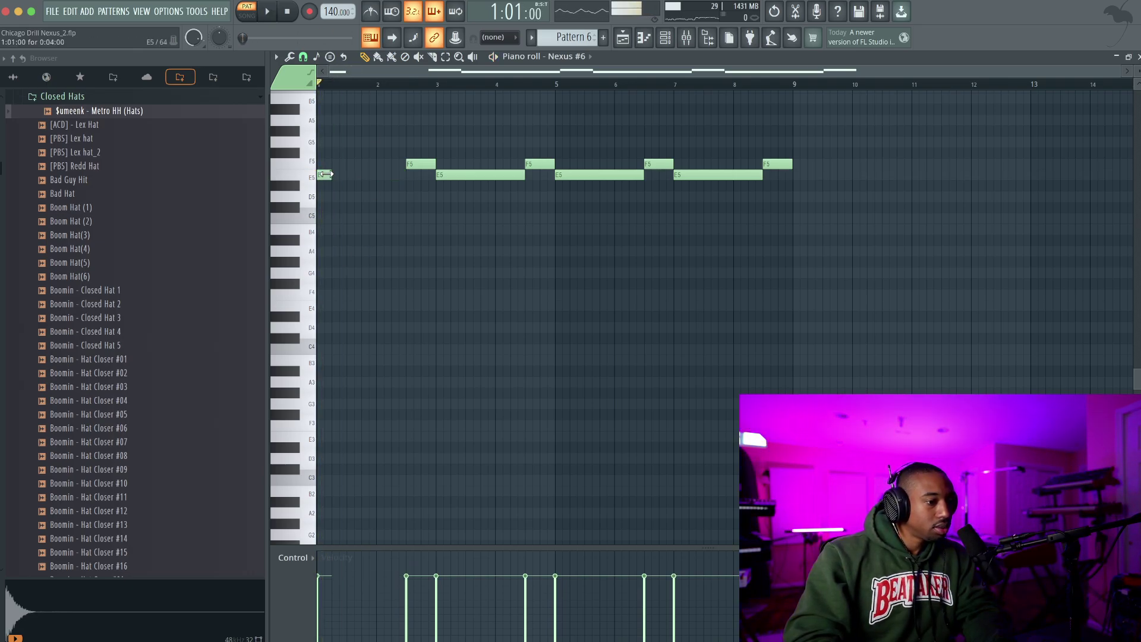
pyautogui.keyDown('ctrl'); pyautogui.scroll(2, 347, 173); pyautogui.keyUp('ctrl')
pyautogui.scroll(2, 356, 238)
pyautogui.click(370, 349)
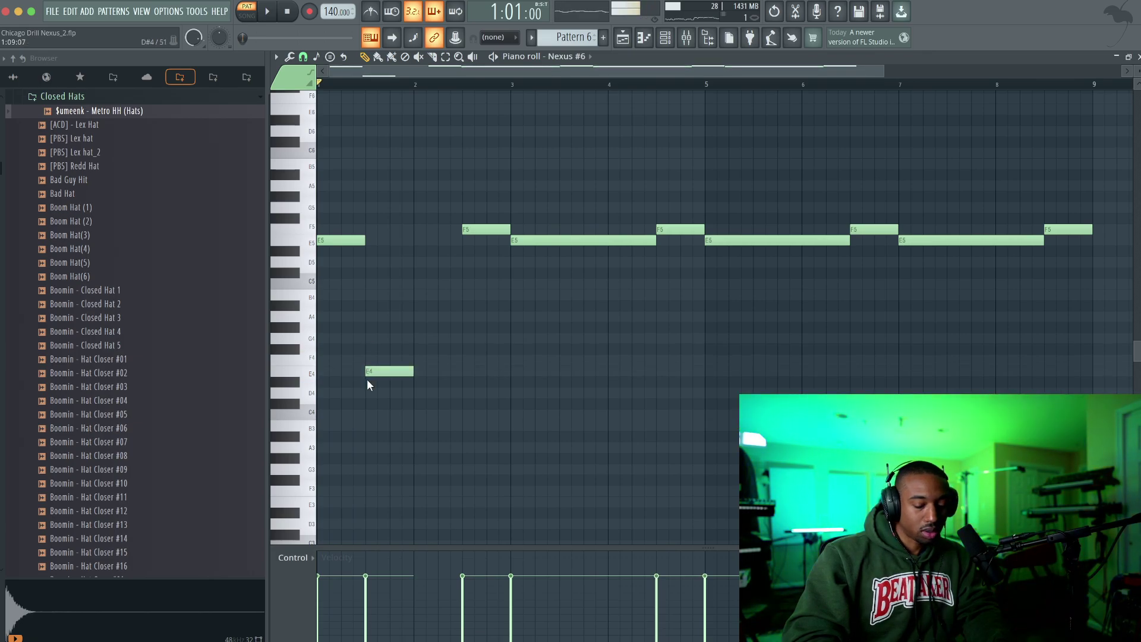
pyautogui.hotkey('ctrl', 'Up')
pyautogui.scroll(2, 391, 351)
pyautogui.press('space')
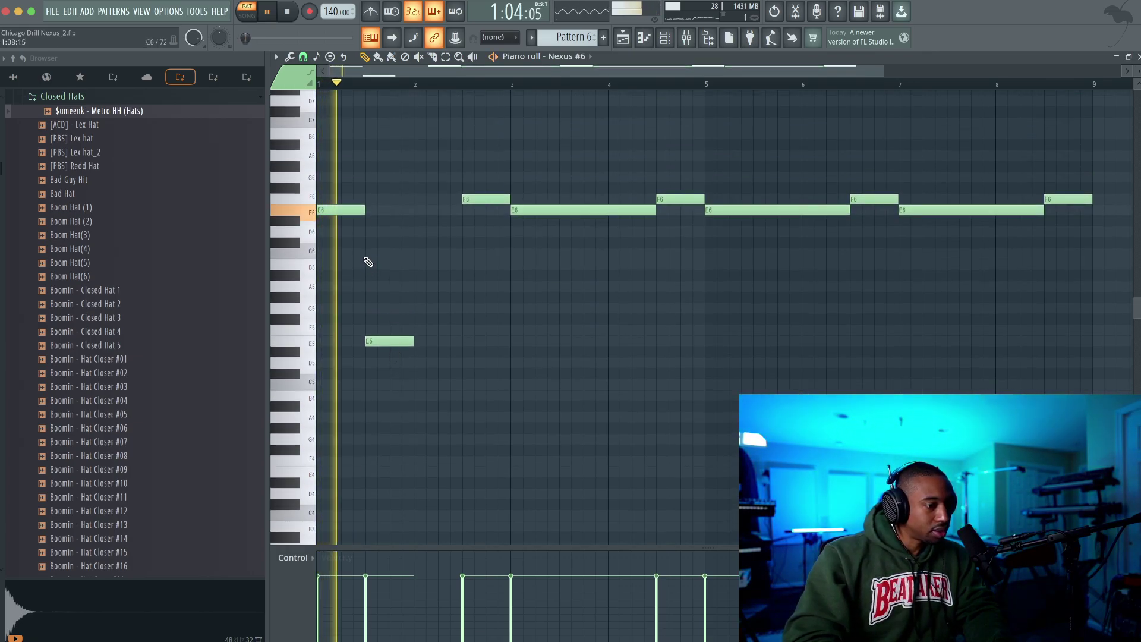
pyautogui.press('space')
# - Add an F5 note after the low E5 note in bar 1 and extend it to the F6 note in bar 2
pyautogui.click(394, 333)
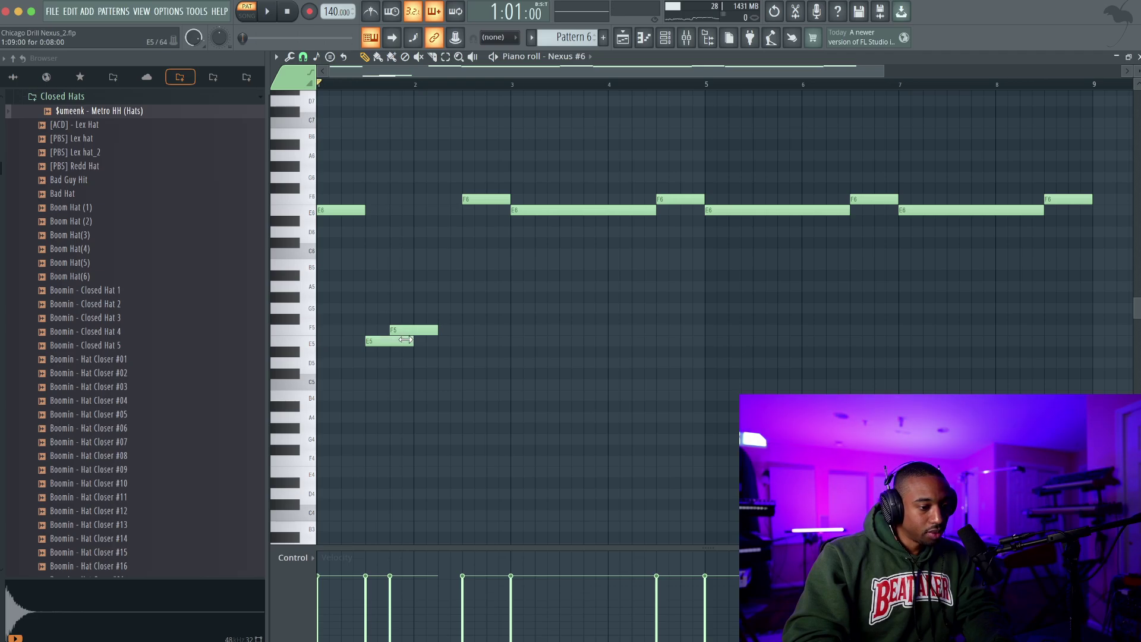
pyautogui.press('space')
pyautogui.moveTo(406, 339); pyautogui.dragTo(456, 330)
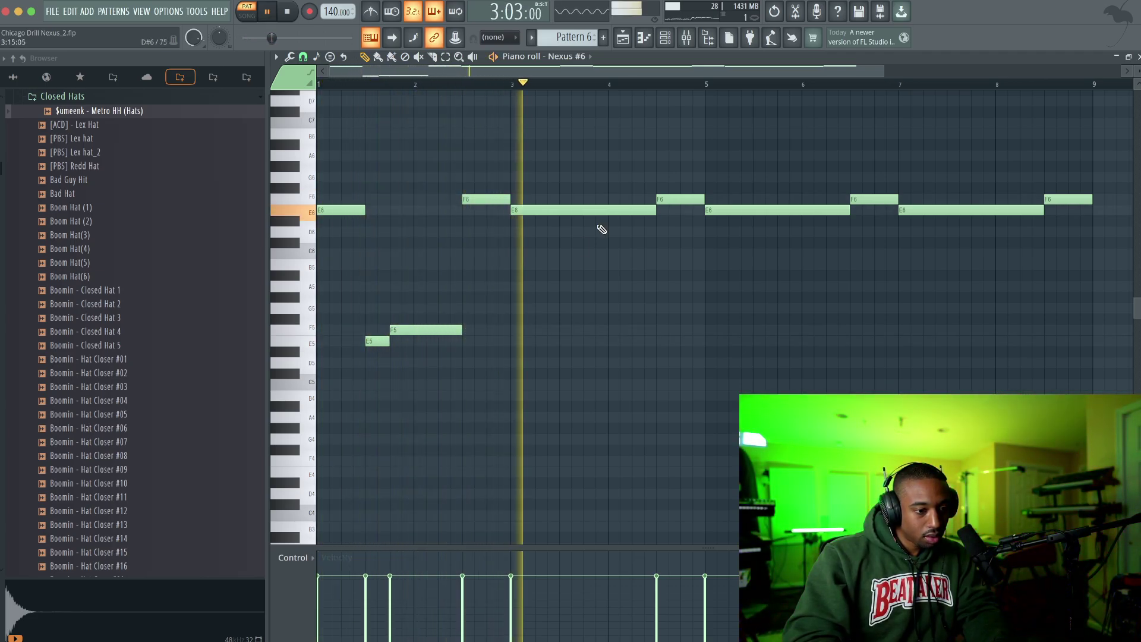
# - Replace the notes in bars 3 and 4 with a duplicate of the two-bar phrase from bars 1 and 2
pyautogui.moveTo(612, 224); pyautogui.dragTo(686, 190)
pyautogui.press('space')
pyautogui.press('Delete')
pyautogui.moveTo(573, 152); pyautogui.dragTo(326, 364)
pyautogui.hotkey('ctrl', 'b')
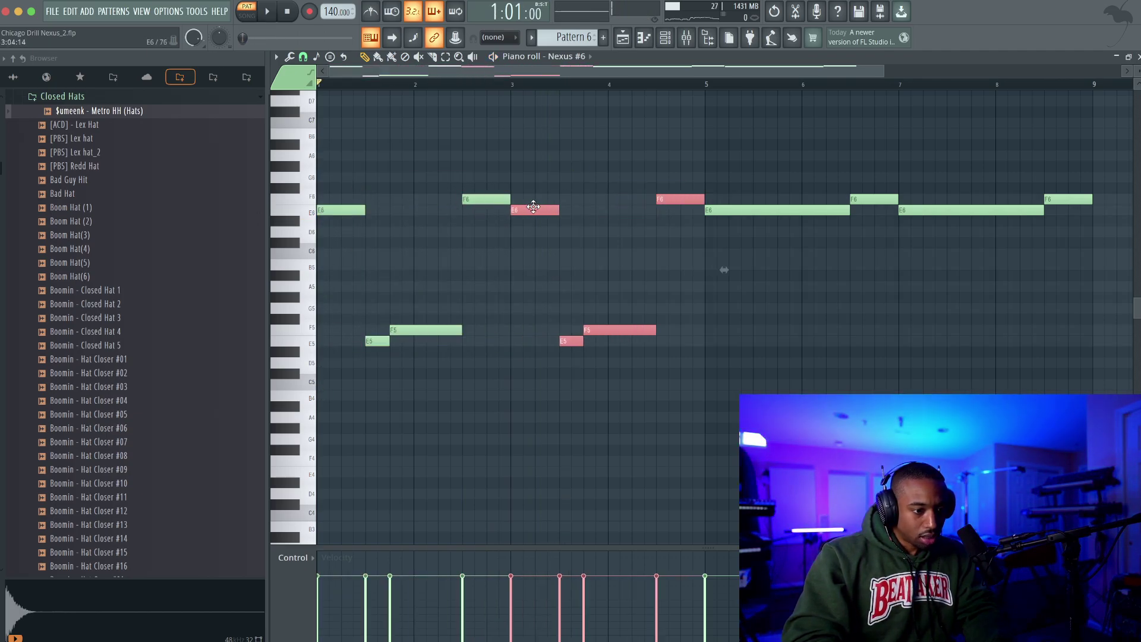
# - Delete the remaining old notes in bars 5 to 8 and duplicate the four-bar phrase in their place
pyautogui.moveTo(943, 140); pyautogui.dragTo(861, 216)
pyautogui.moveTo(1082, 173); pyautogui.dragTo(758, 255)
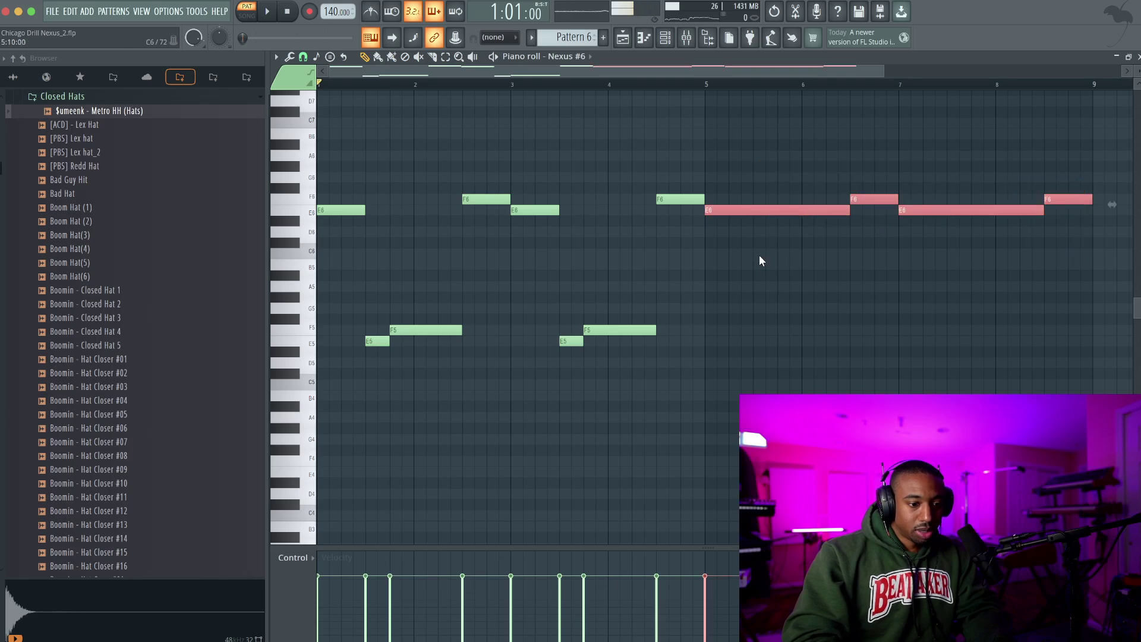
pyautogui.press('Delete')
pyautogui.moveTo(727, 160); pyautogui.dragTo(357, 350)
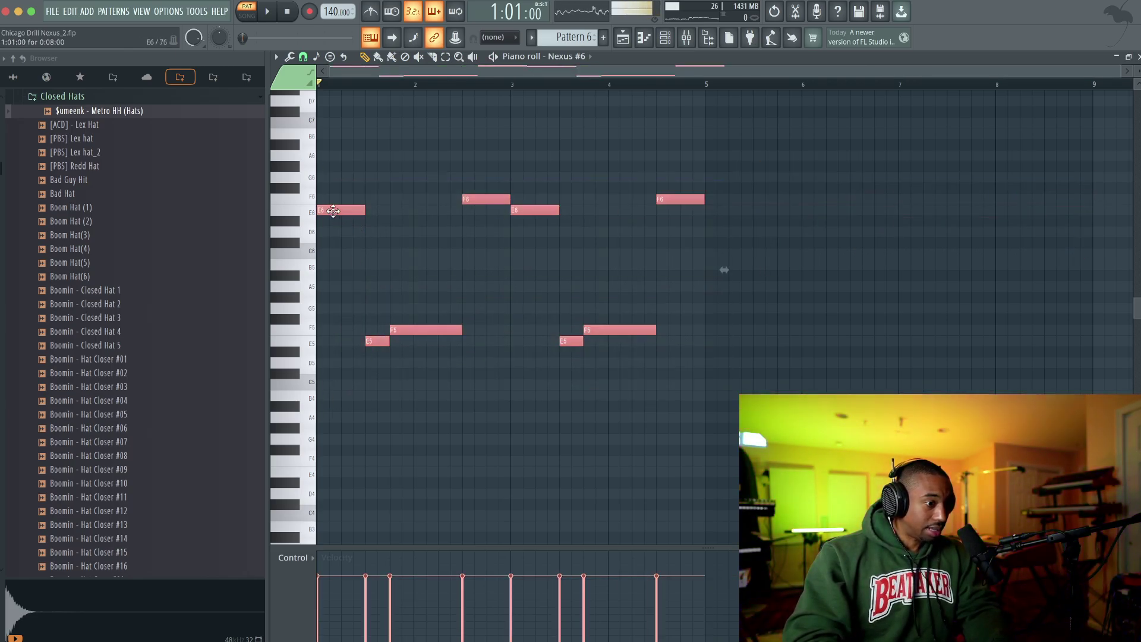
pyautogui.hotkey('ctrl', 'b')
pyautogui.moveTo(794, 210); pyautogui.dragTo(722, 203)
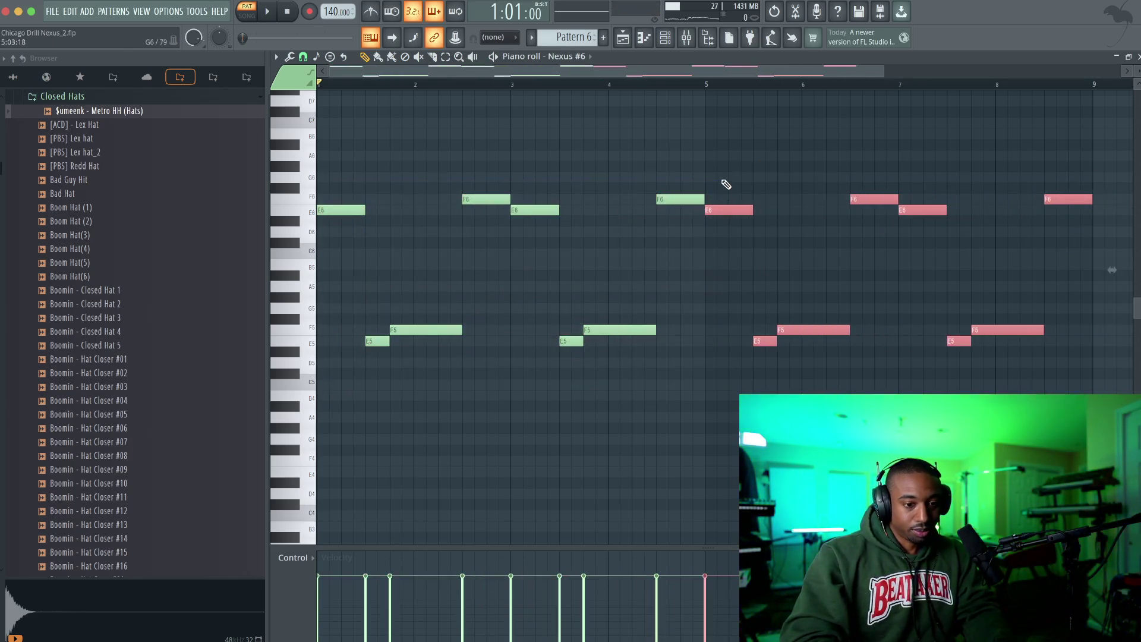
# - Listen to the reworked Nexus #6 melody in the arrangement, playing the song from bar 9
pyautogui.click(726, 184)
pyautogui.scroll(4, 715, 163)
pyautogui.press('space')
pyautogui.press('F5')
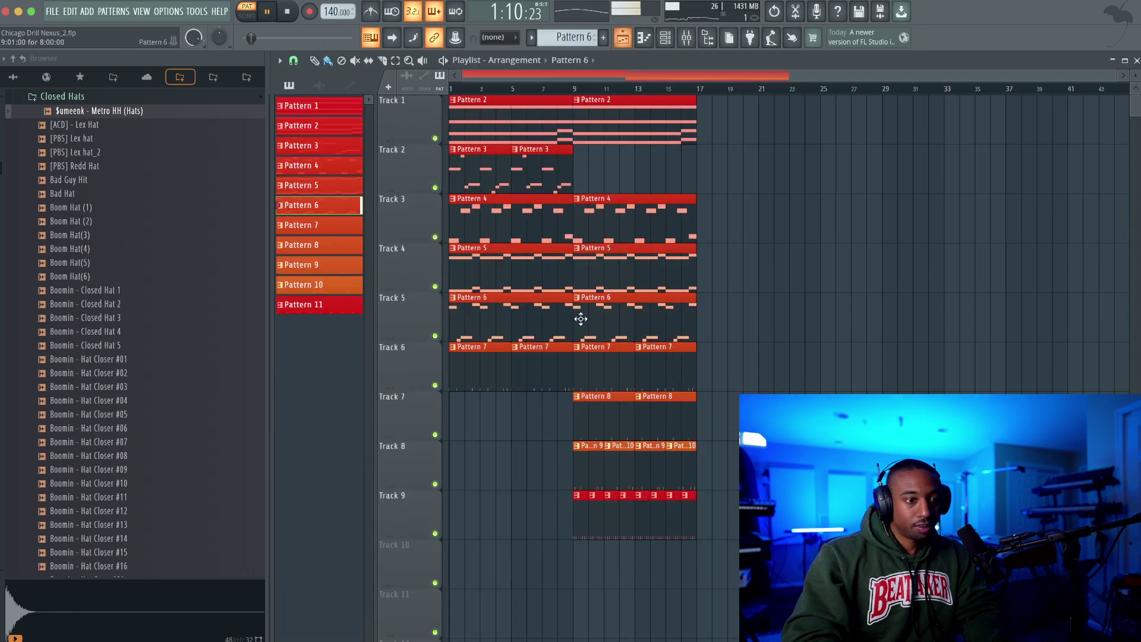
pyautogui.click(574, 89)
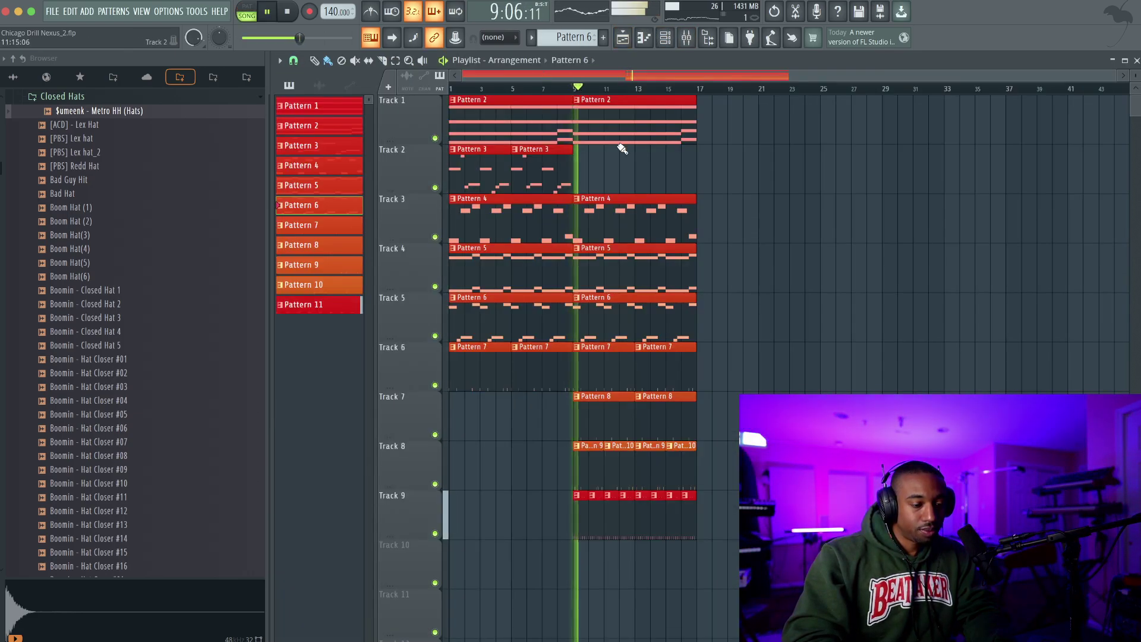
# - Change the Nexus #6 sound to the Basic Triangle bass preset, audition it in the song and return to the playlist
pyautogui.click(687, 39)
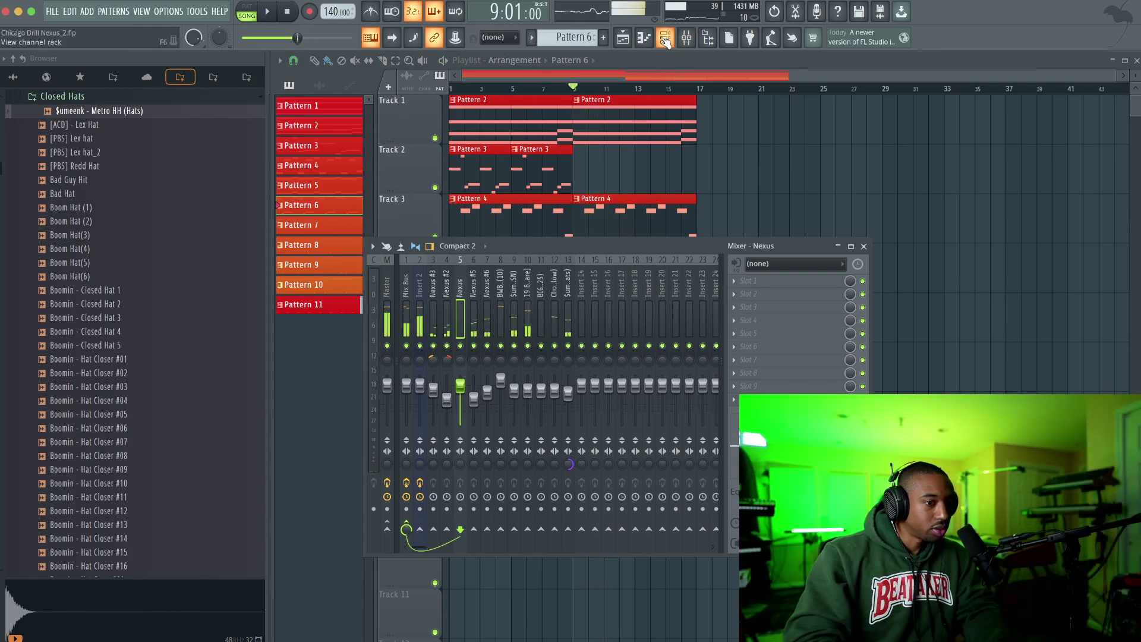
pyautogui.click(665, 38)
pyautogui.click(461, 186)
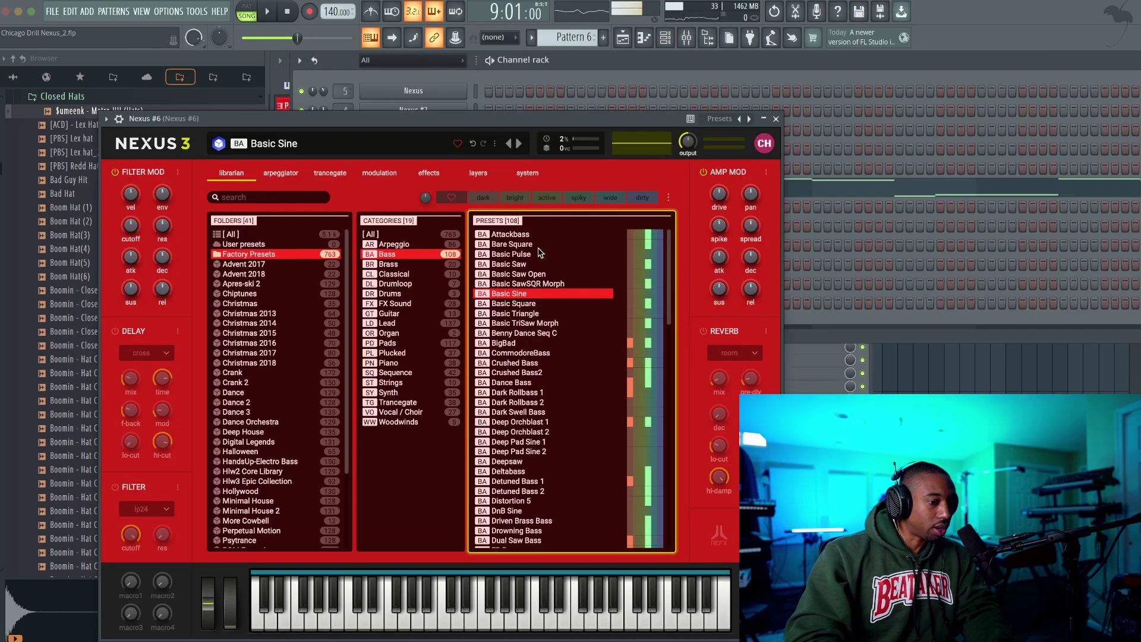
pyautogui.click(542, 313)
pyautogui.press('space')
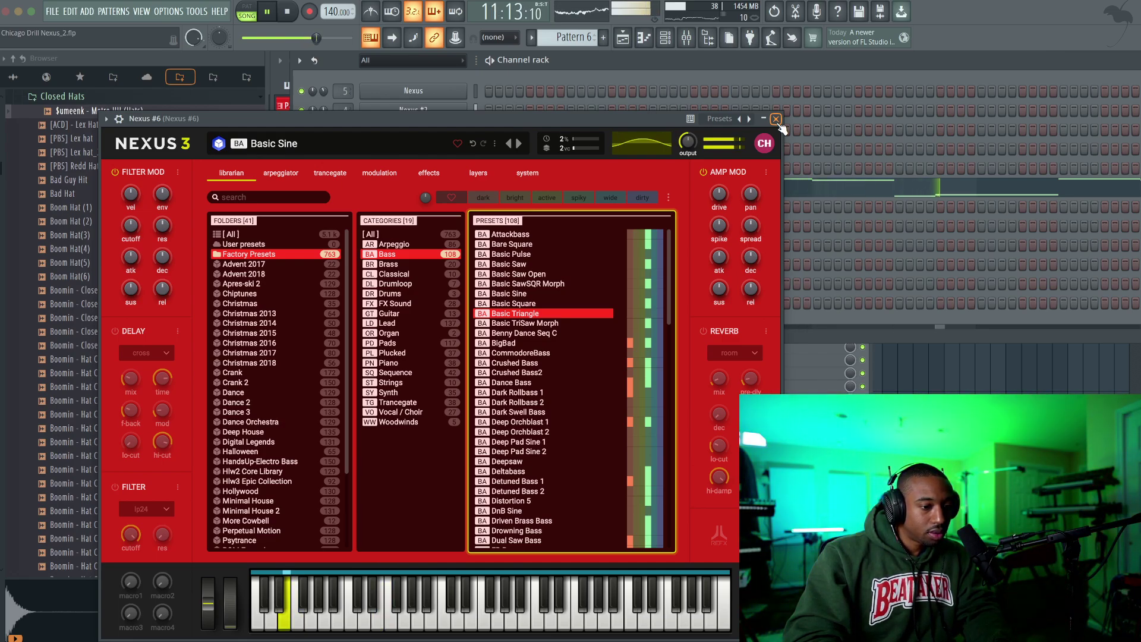
pyautogui.click(776, 118)
pyautogui.press('F5')
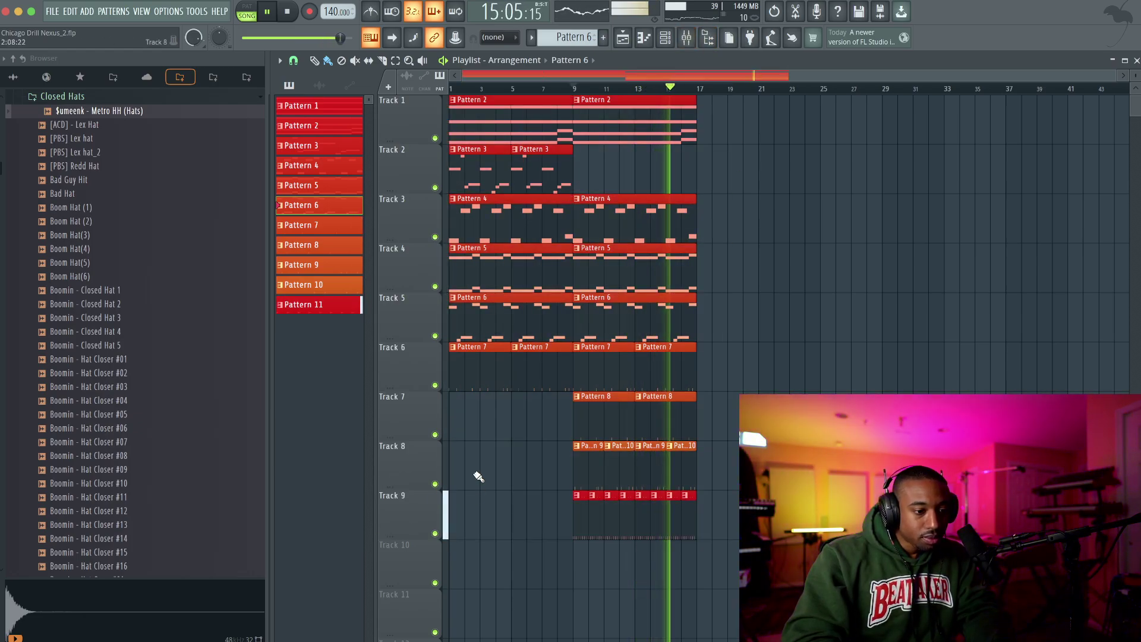
# - Hide the browser and make the Pattern 7 clip at bar 9 on Track 6 unique
pyautogui.click(700, 45)
pyautogui.press('space')
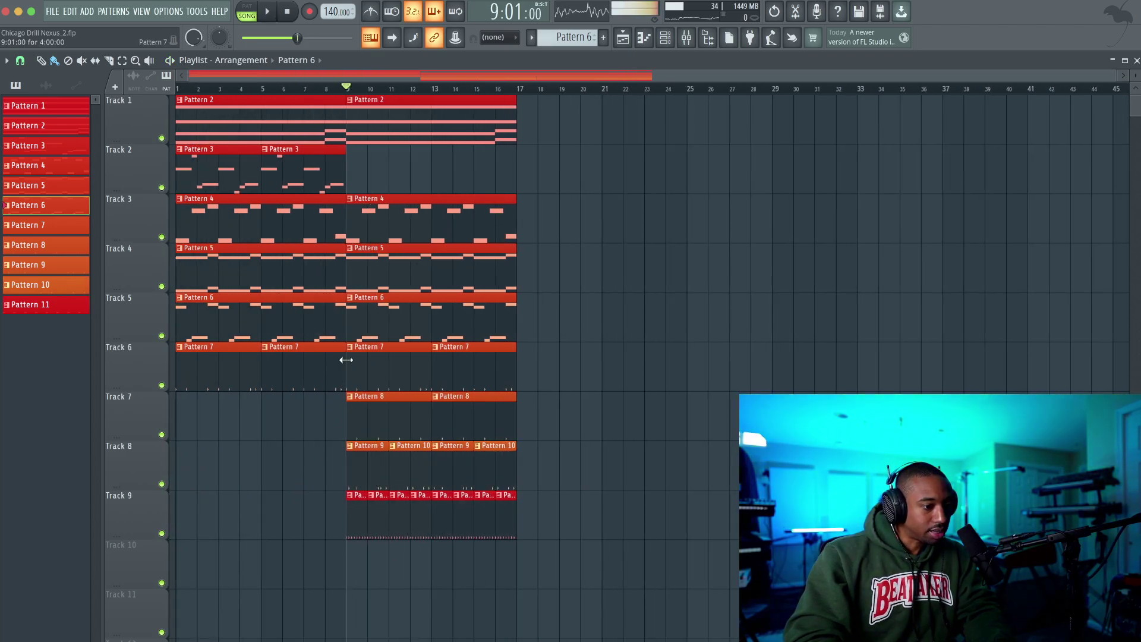
pyautogui.click(349, 347)
pyautogui.click(387, 453)
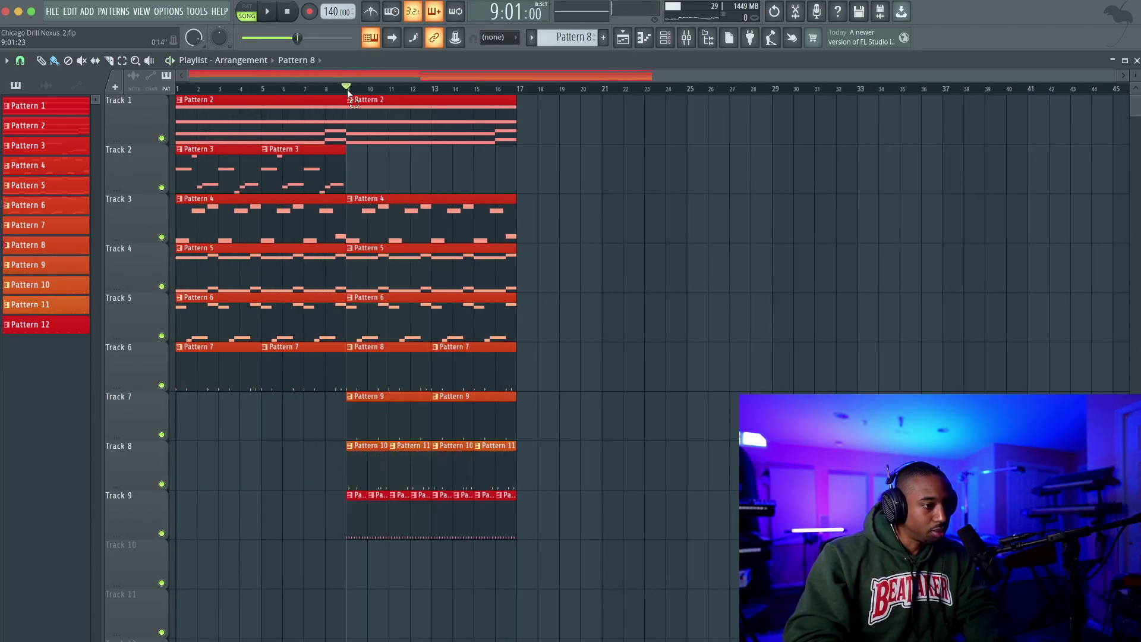
# - Loop bars 9 to 12, add BWB WAVE S KICK (10) hits on steps 9 and 13 of Pattern 8, and save the project
pyautogui.moveTo(349, 94); pyautogui.dragTo(448, 96)
pyautogui.press('space')
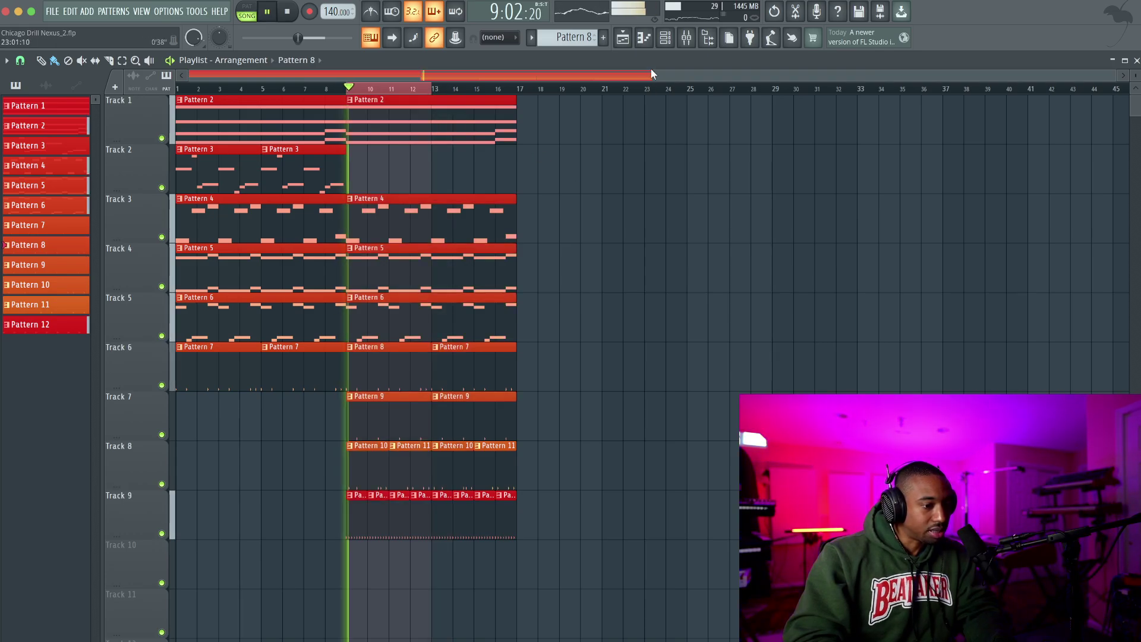
pyautogui.click(665, 37)
pyautogui.click(297, 206)
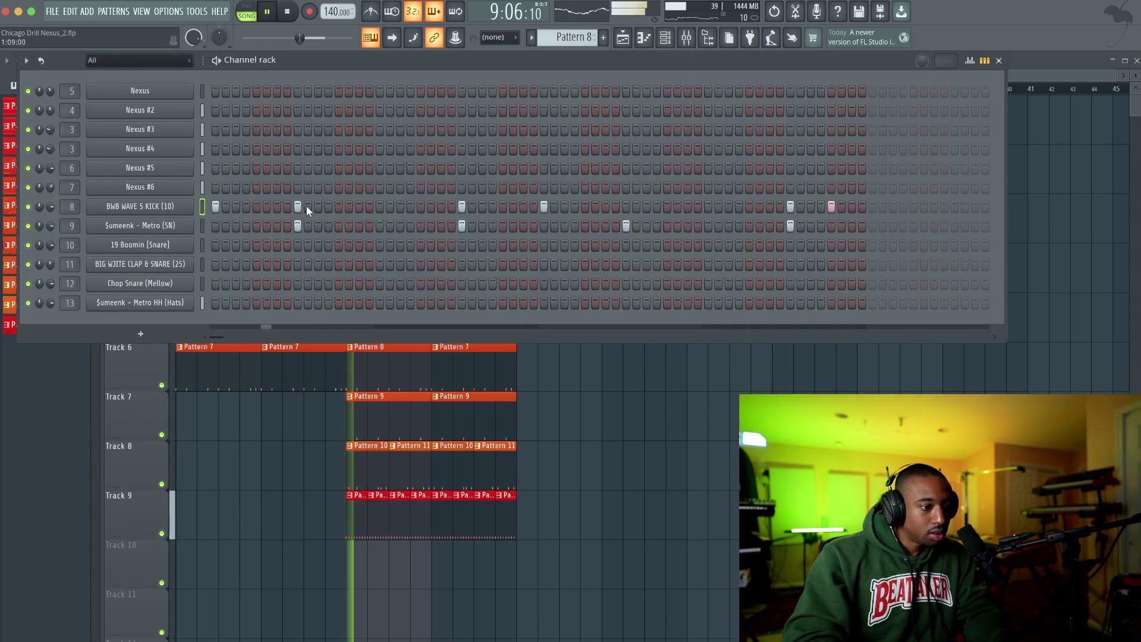
pyautogui.click(339, 206)
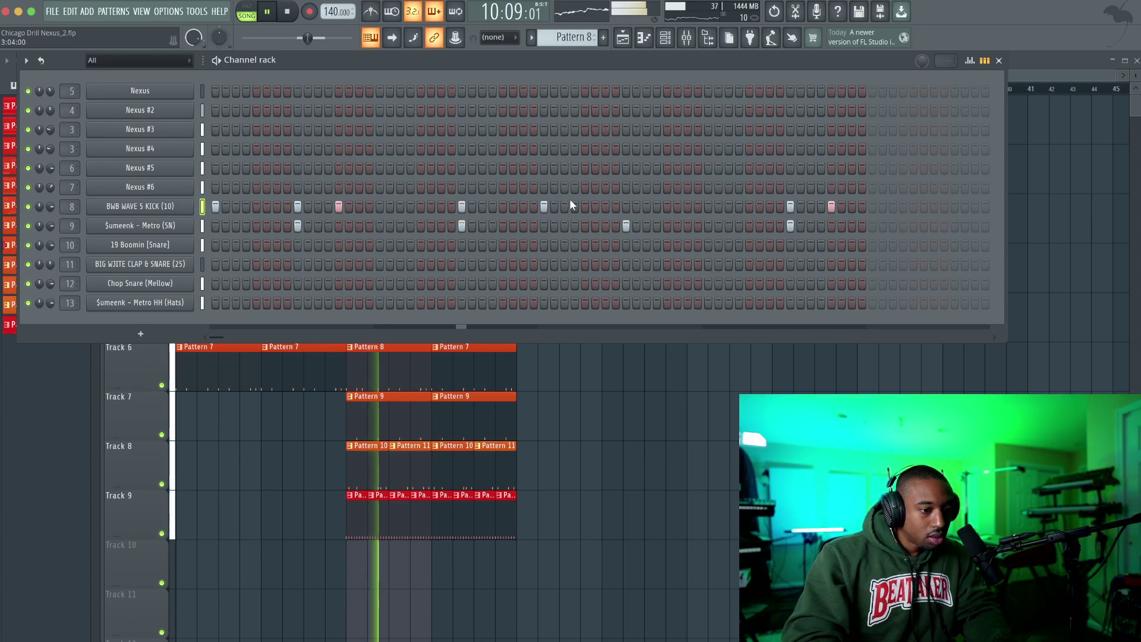
pyautogui.hotkey('ctrl', 's')
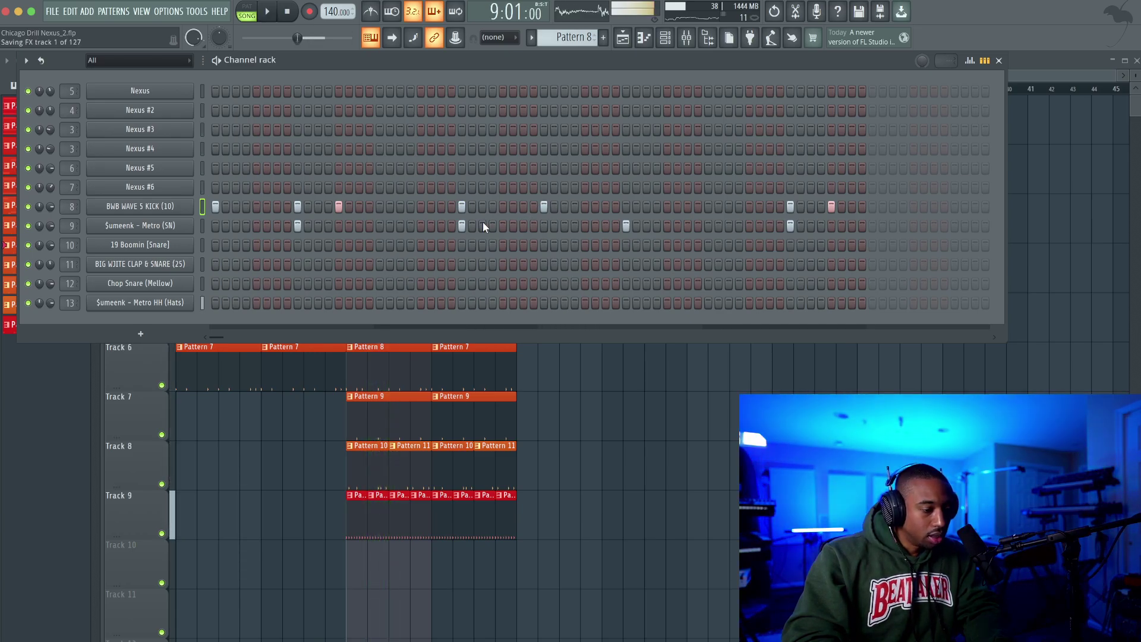
# - Open the $umeenk - Metro (SN) snare in the piano roll and lengthen its bar 2 hit to two steps
pyautogui.rightClick(175, 225)
pyautogui.click(219, 226)
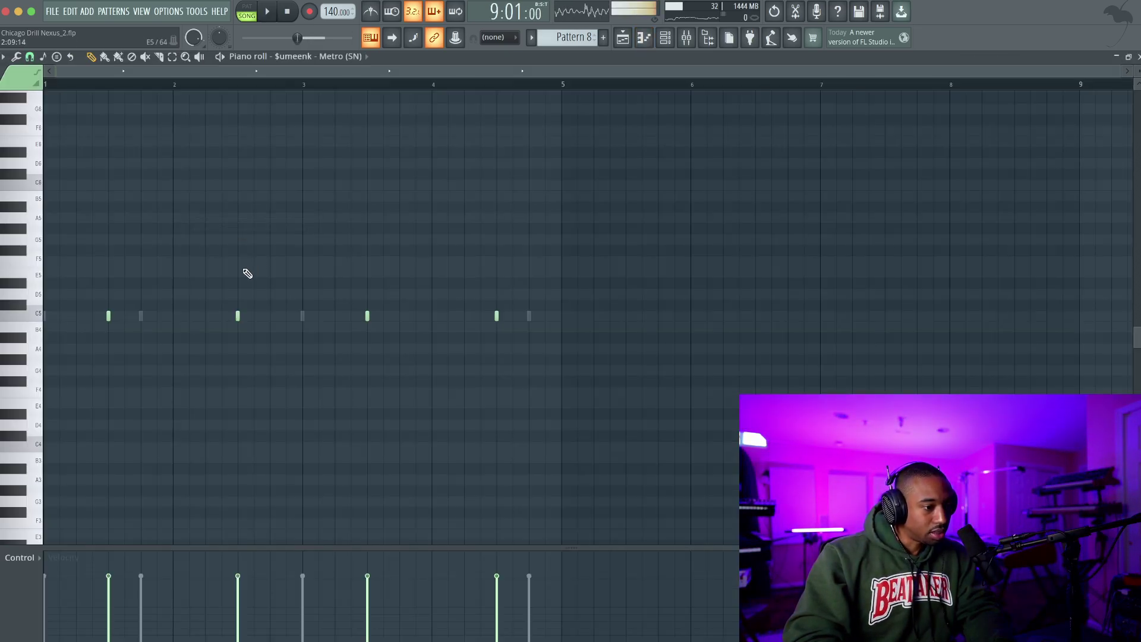
pyautogui.scroll(1, 247, 274)
pyautogui.press('space')
pyautogui.keyDown('ctrl'); pyautogui.click(238, 348); pyautogui.keyUp('ctrl')
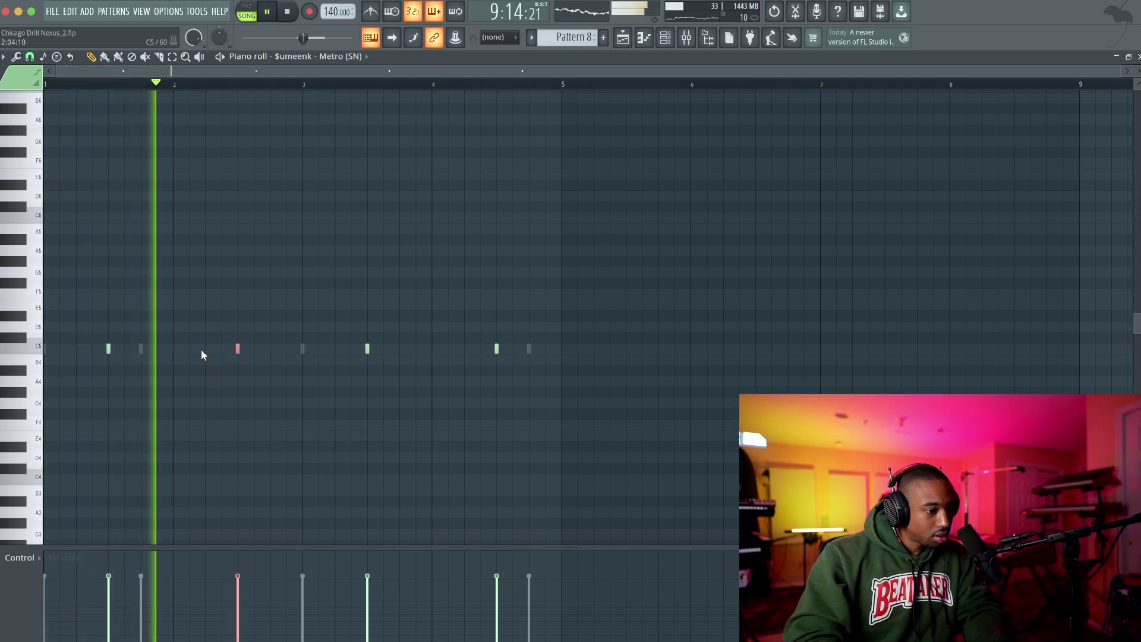
pyautogui.press('space')
pyautogui.scroll(2, 202, 350)
pyautogui.moveTo(263, 349); pyautogui.dragTo(278, 349)
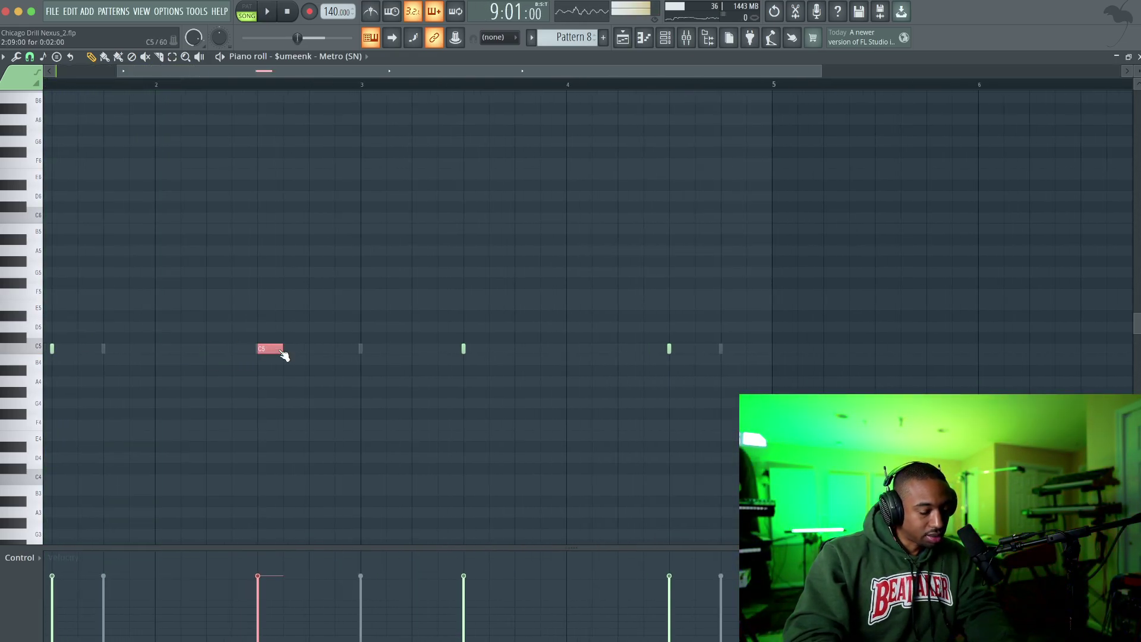
# - Chop the lengthened bar 2 snare note into a roll and delete its last slice
pyautogui.hotkey('alt', 'u')
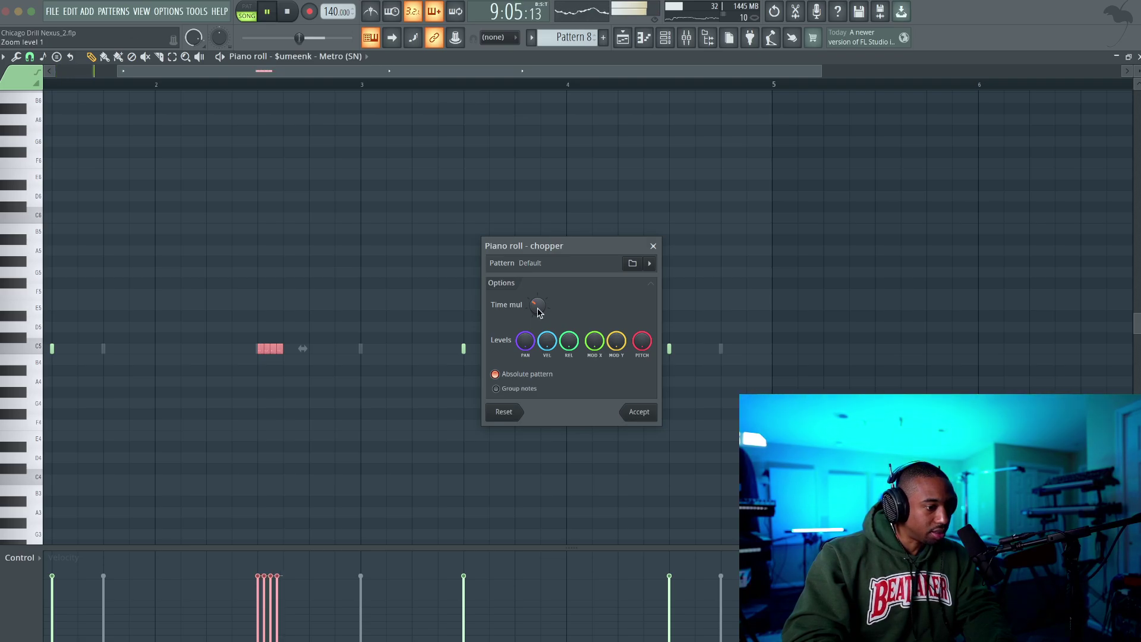
pyautogui.click(639, 411)
pyautogui.rightClick(280, 349)
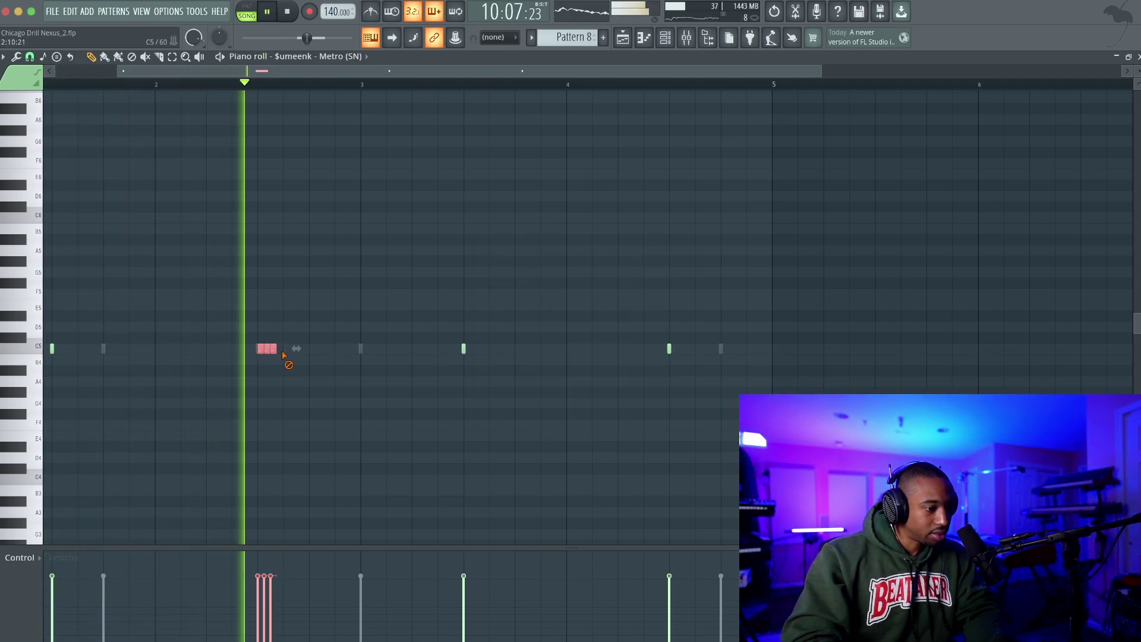
# - Add a C5 snare note at the end of bar 2 and a B4 note early in bar 3
pyautogui.press('space')
pyautogui.click(332, 350)
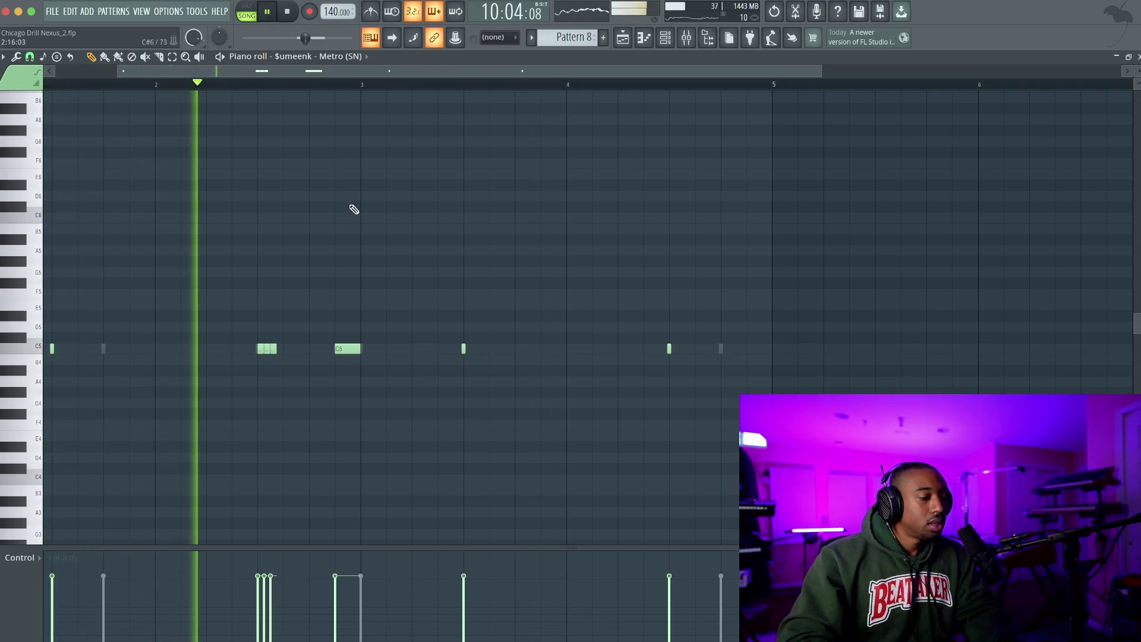
pyautogui.click(393, 359)
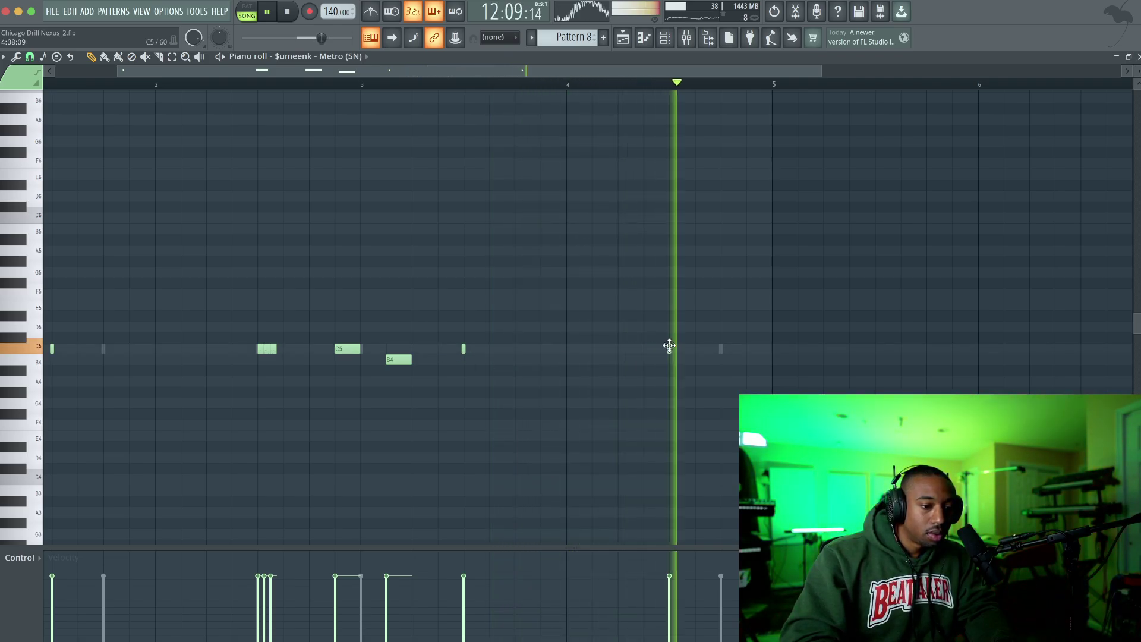
# - Lengthen the bar 4 snare hit to two steps and chop it into a roll
pyautogui.press('space')
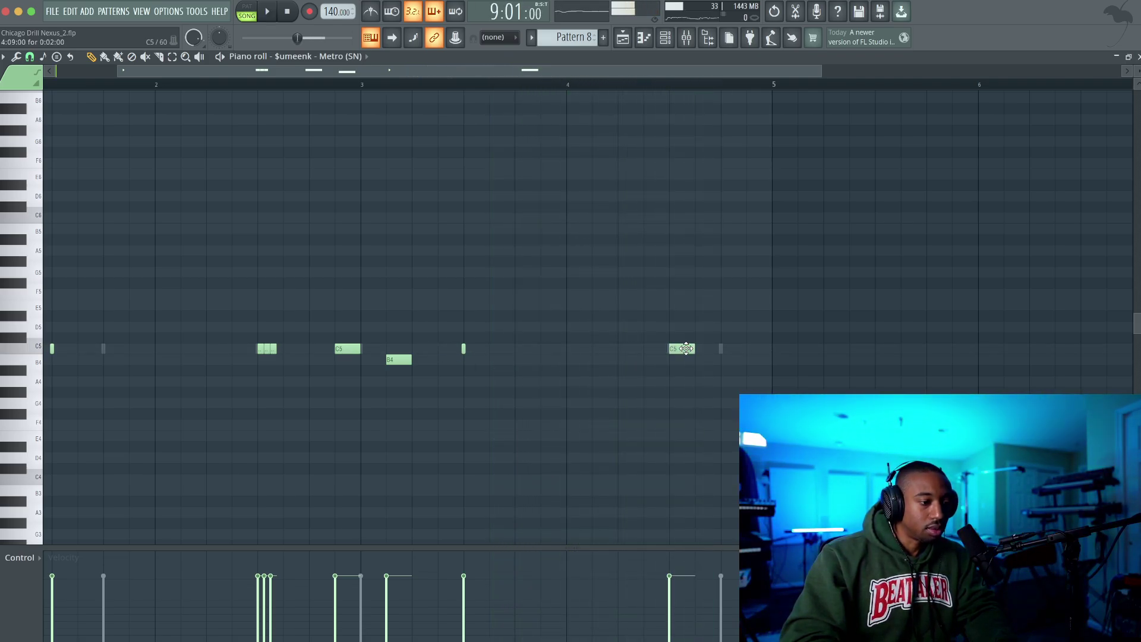
pyautogui.keyDown('ctrl'); pyautogui.click(687, 348); pyautogui.keyUp('ctrl')
pyautogui.hotkey('alt', 'u')
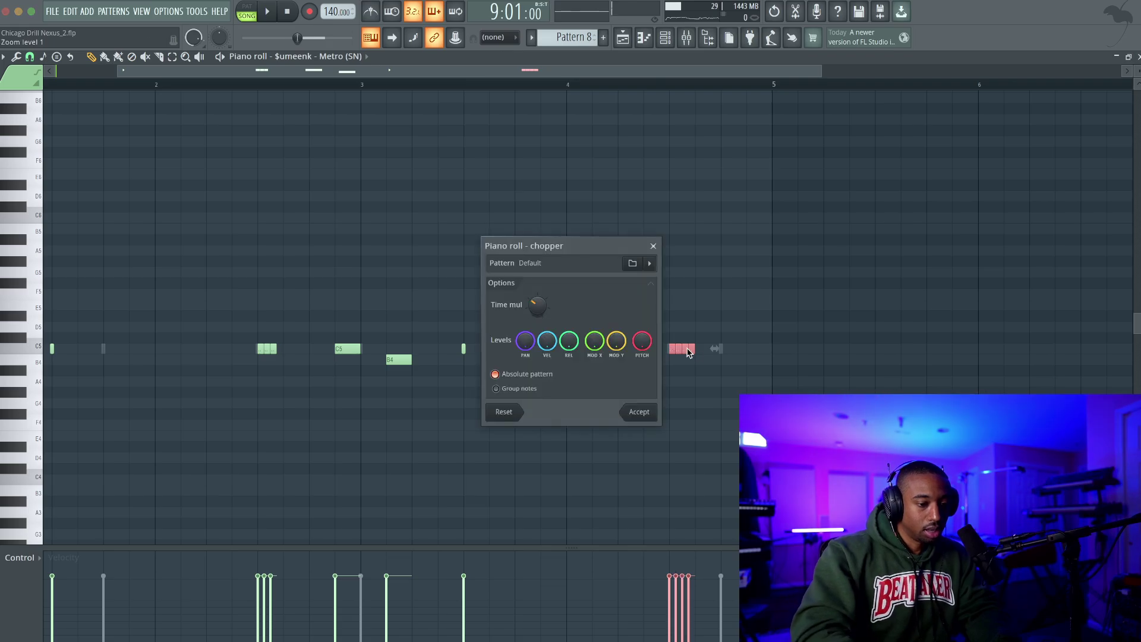
pyautogui.click(641, 413)
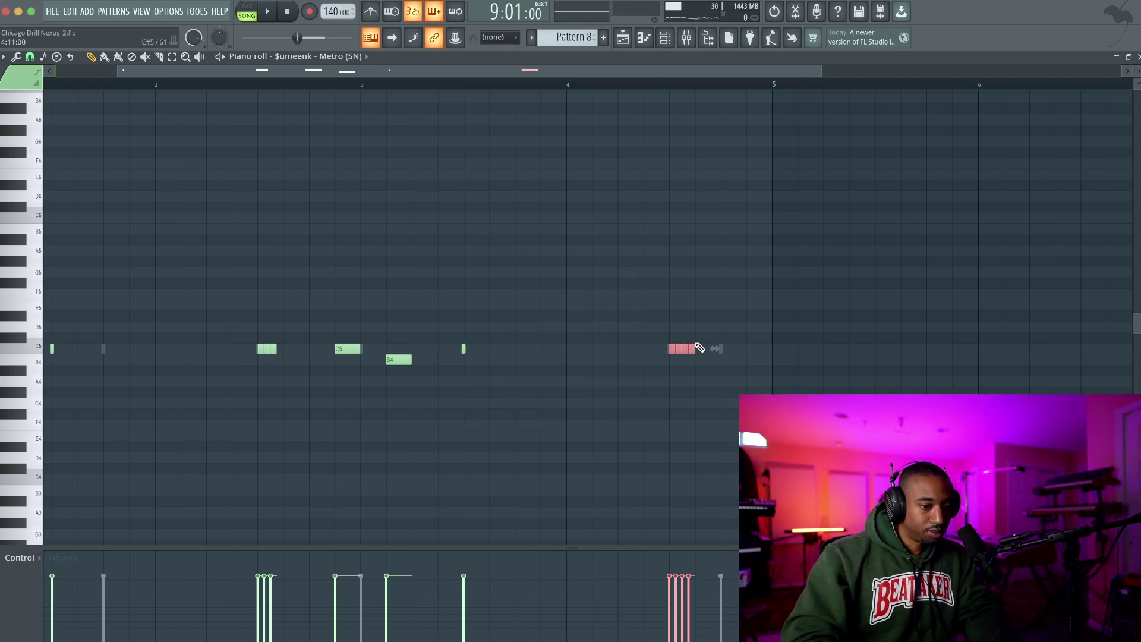
# - Remove the last slice of the bar 4 roll and add three C5 snare notes up to the bar's end
pyautogui.click(697, 349)
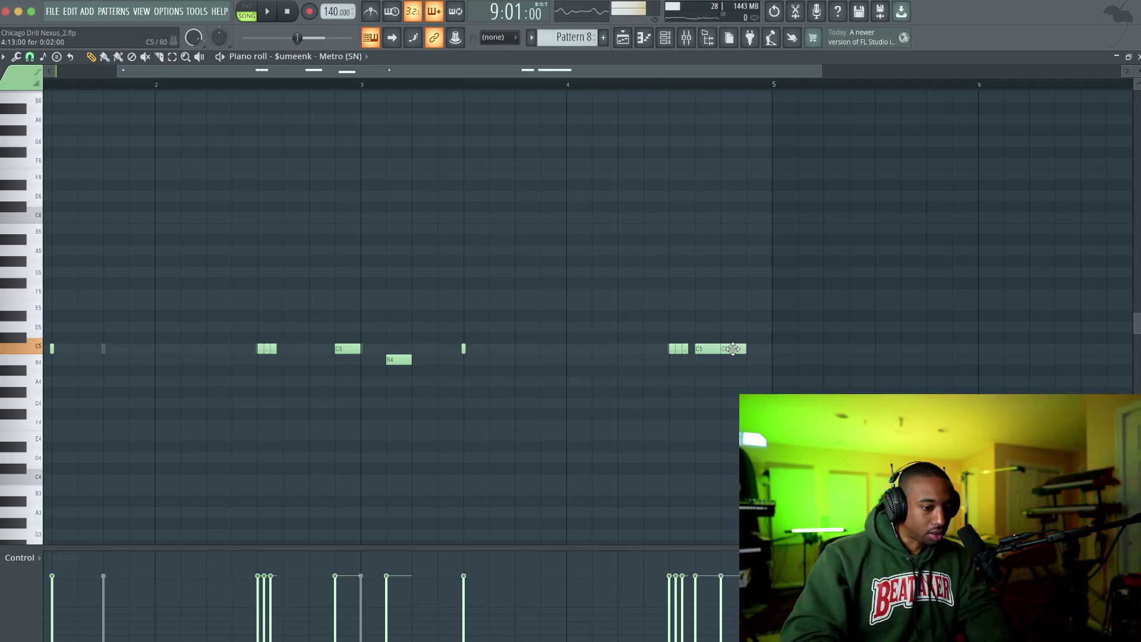
pyautogui.press('space')
pyautogui.click(759, 349)
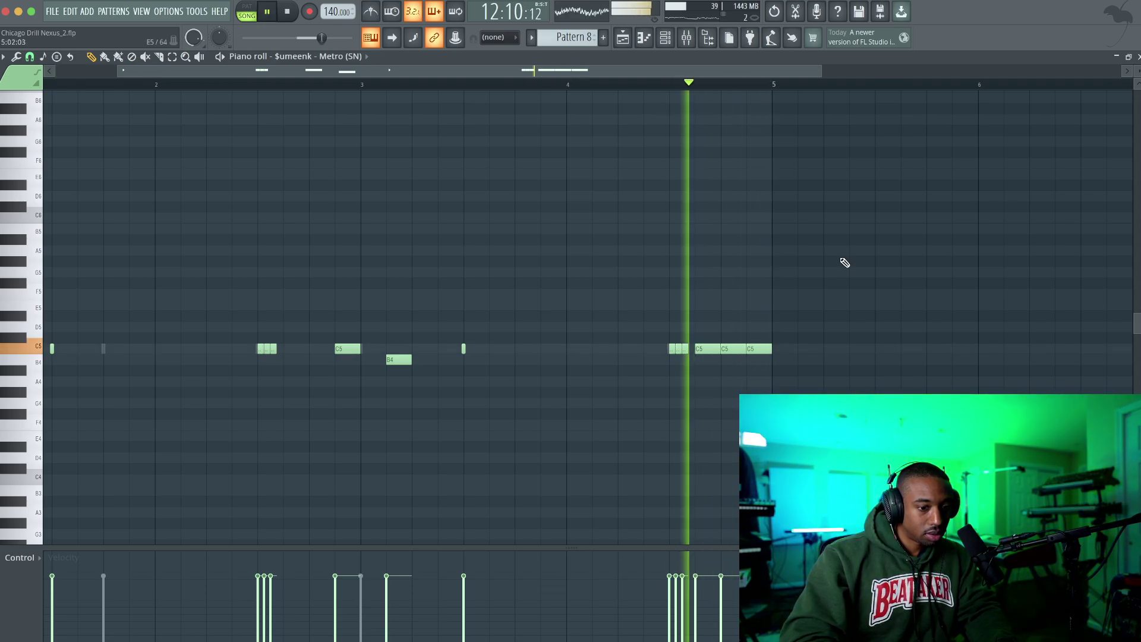
# - Close the snare piano roll and listen to the arrangement with the new fill, without the bars 9 to 12 loop
pyautogui.click(1137, 57)
pyautogui.press('Escape')
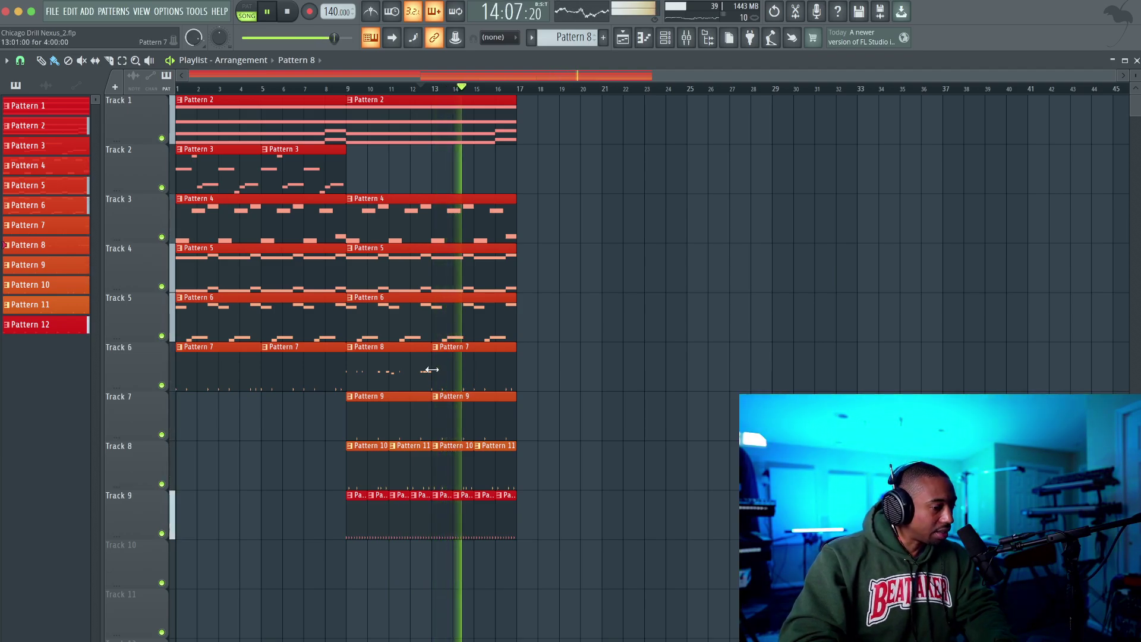
pyautogui.press('space')
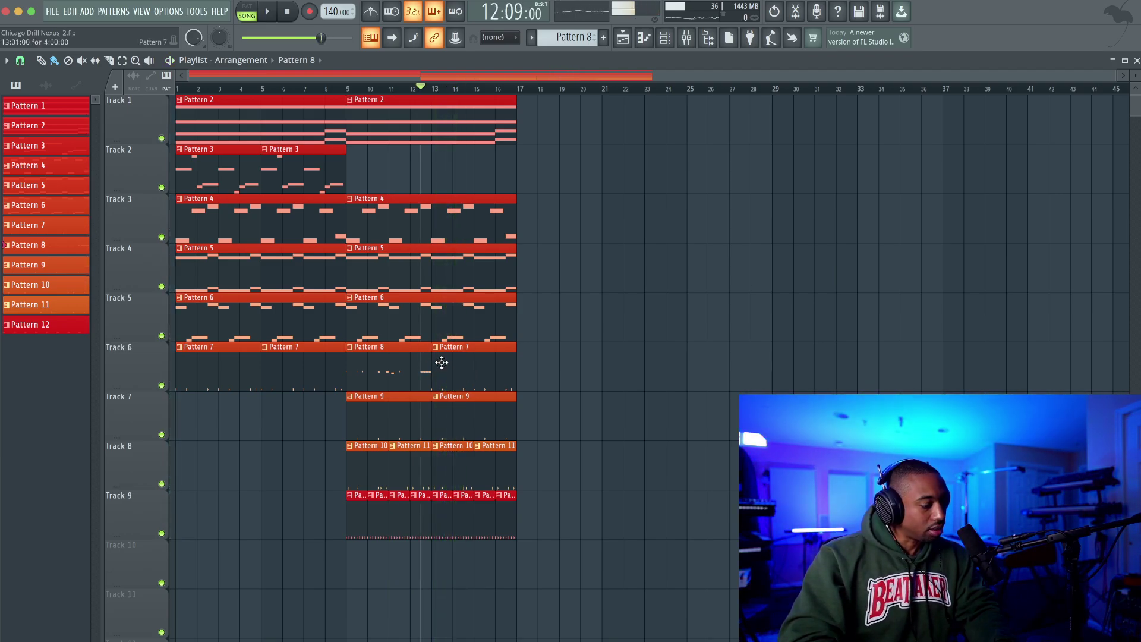
# - Replace the Pattern 7 clip at bar 13 of Track 6 with Pattern 8 and make the new clip unique
pyautogui.rightClick(441, 362)
pyautogui.click(443, 363)
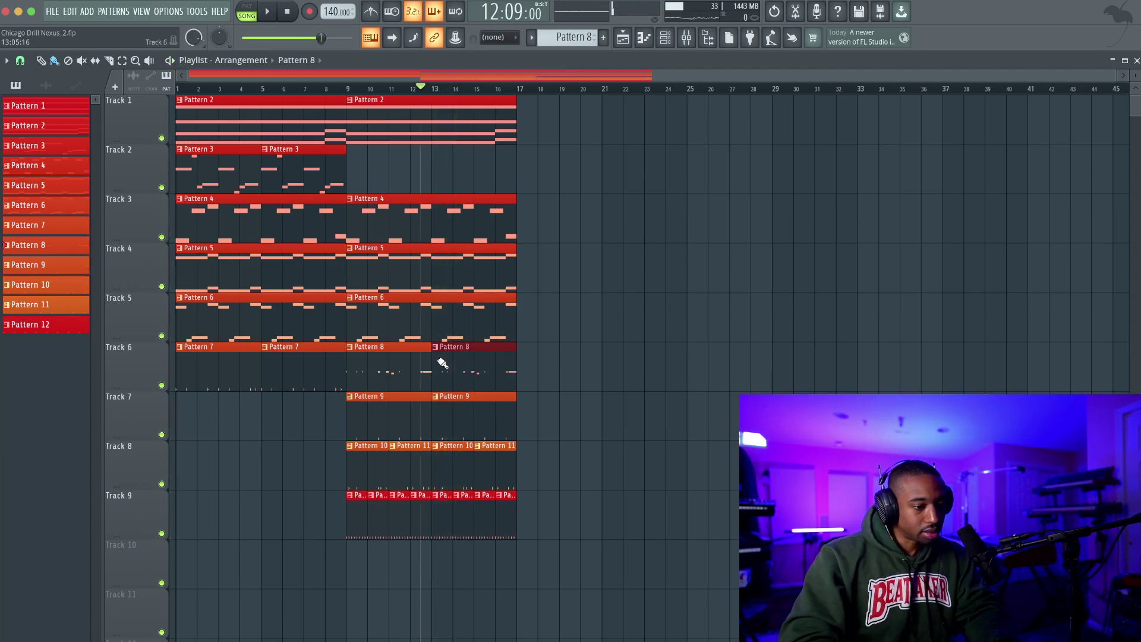
pyautogui.rightClick(440, 356)
pyautogui.click(458, 455)
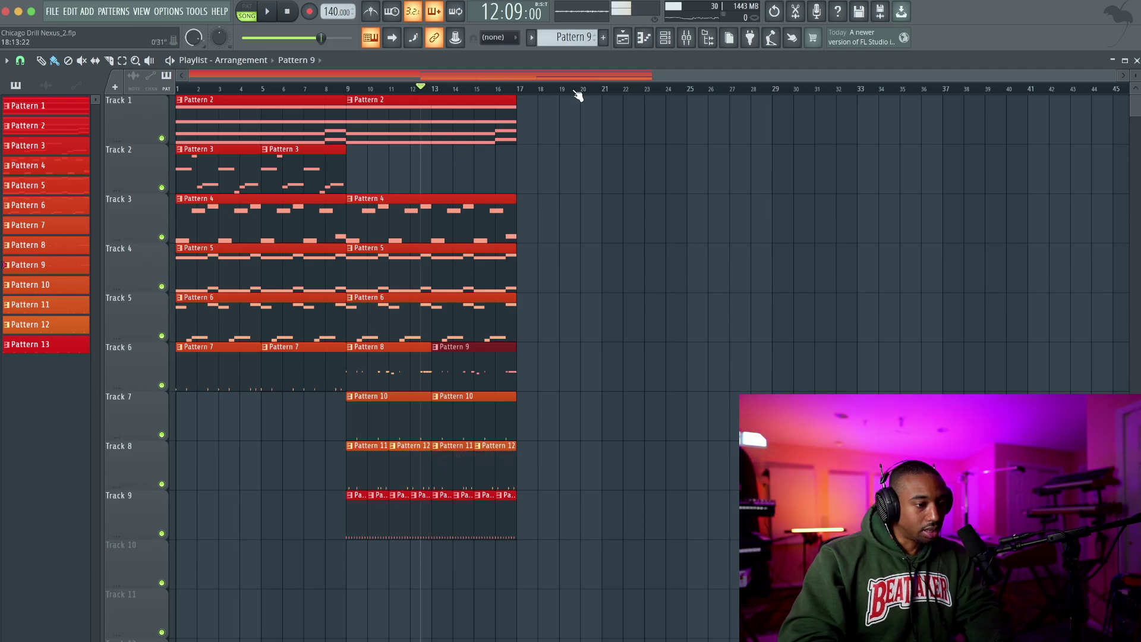
# - Chop the middle of the three closing C5 notes in the new pattern's $umeenk - Metro (SN) piano roll and delete its last slice
pyautogui.press('space')
pyautogui.click(665, 38)
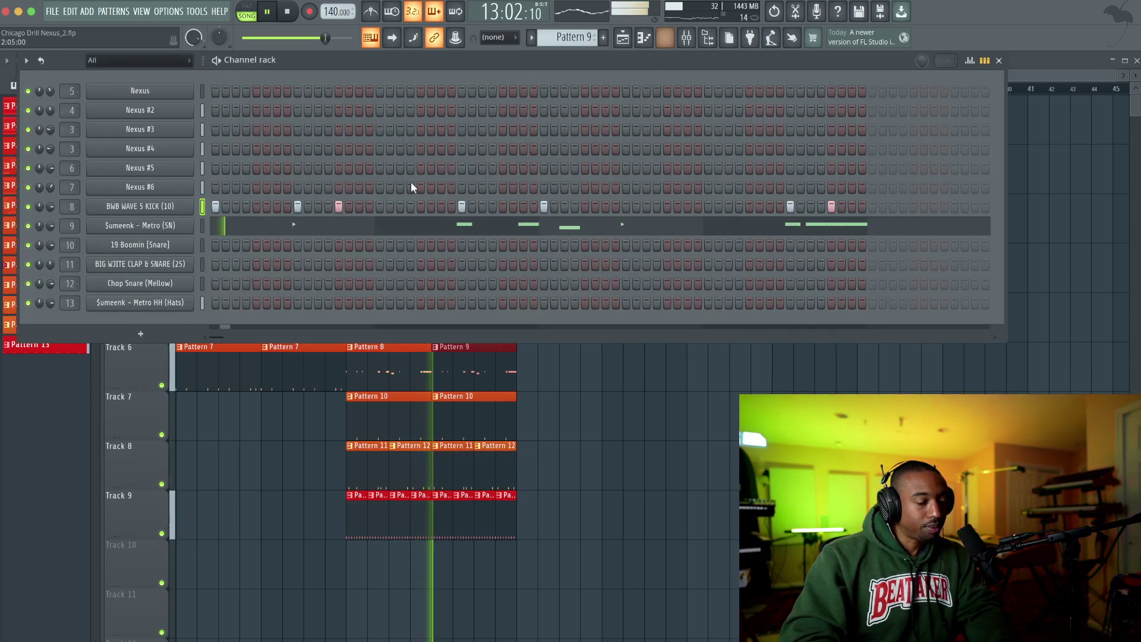
pyautogui.click(317, 233)
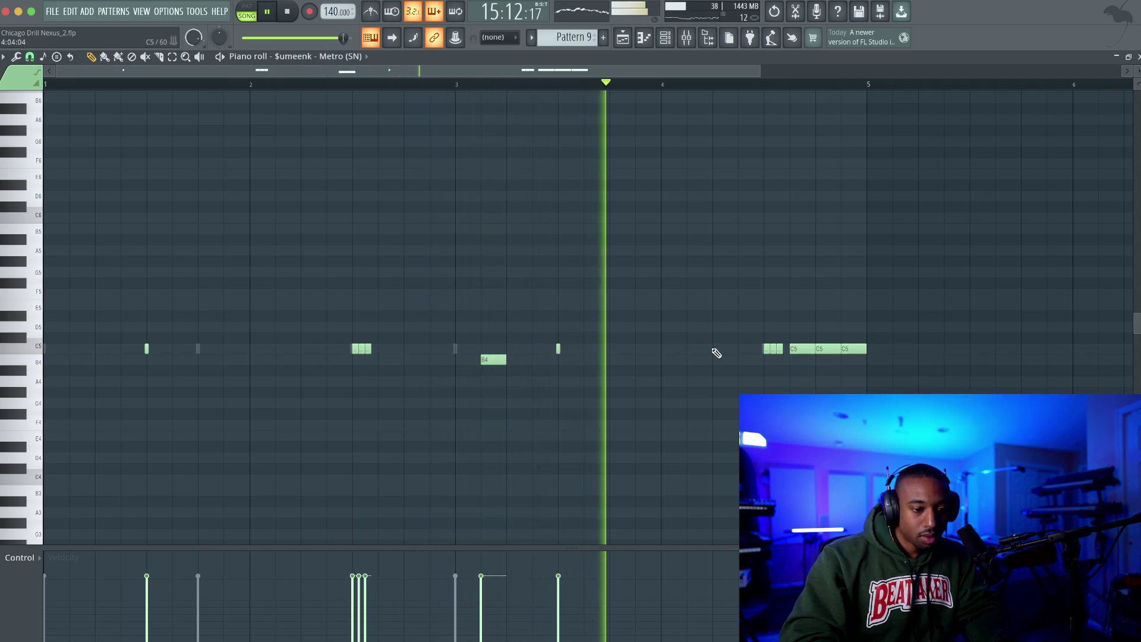
pyautogui.press('space')
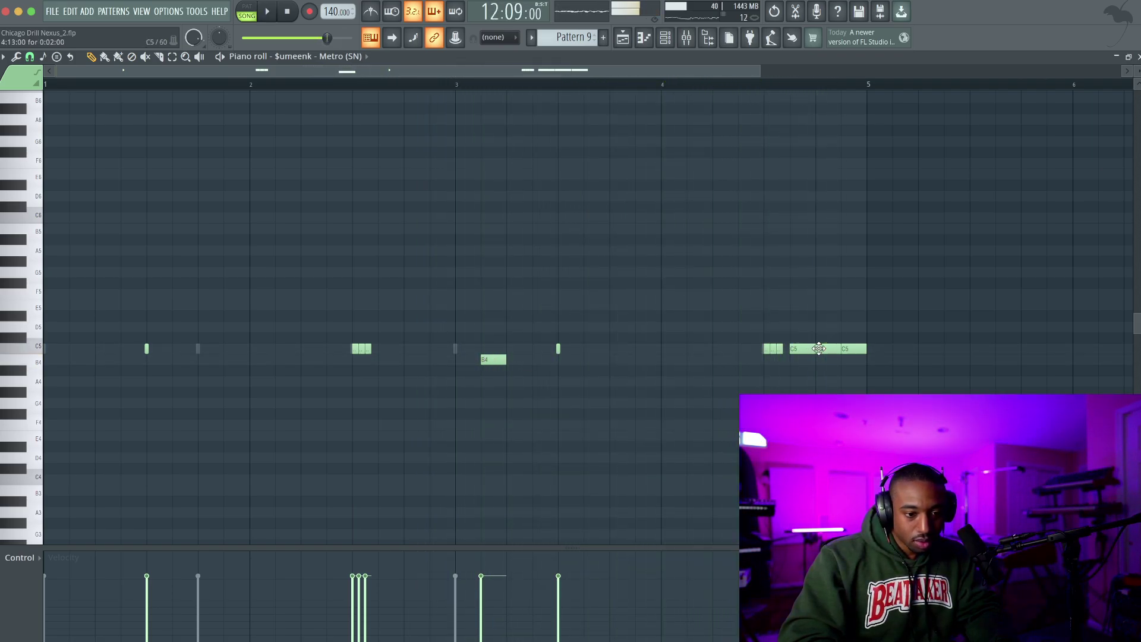
pyautogui.hotkey('ctrl', 'u')
pyautogui.press('Return')
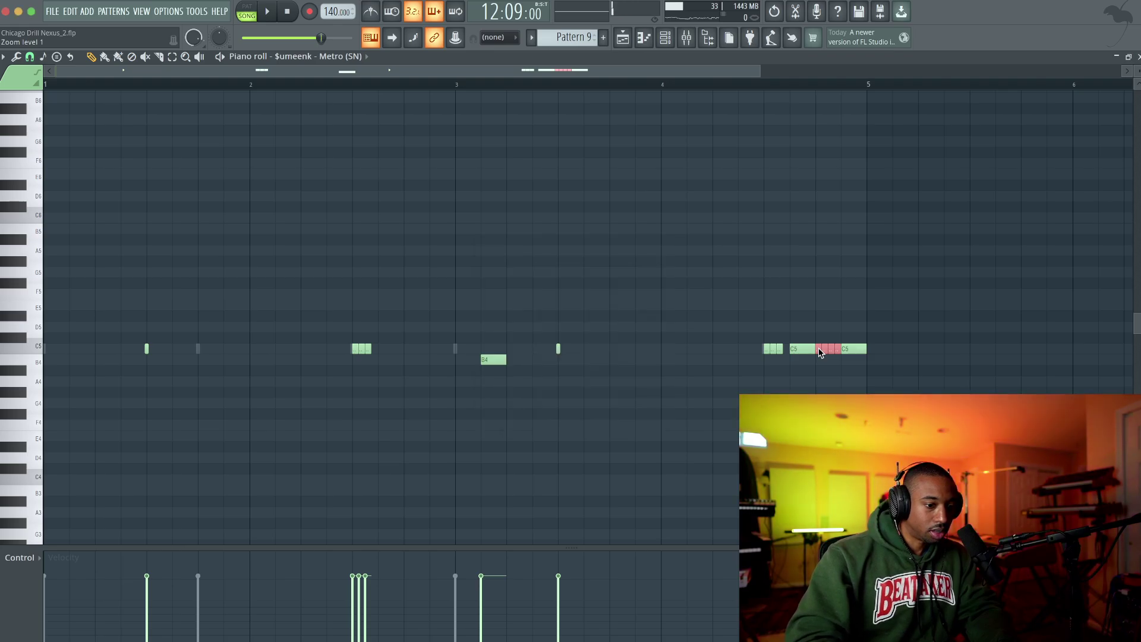
pyautogui.rightClick(837, 351)
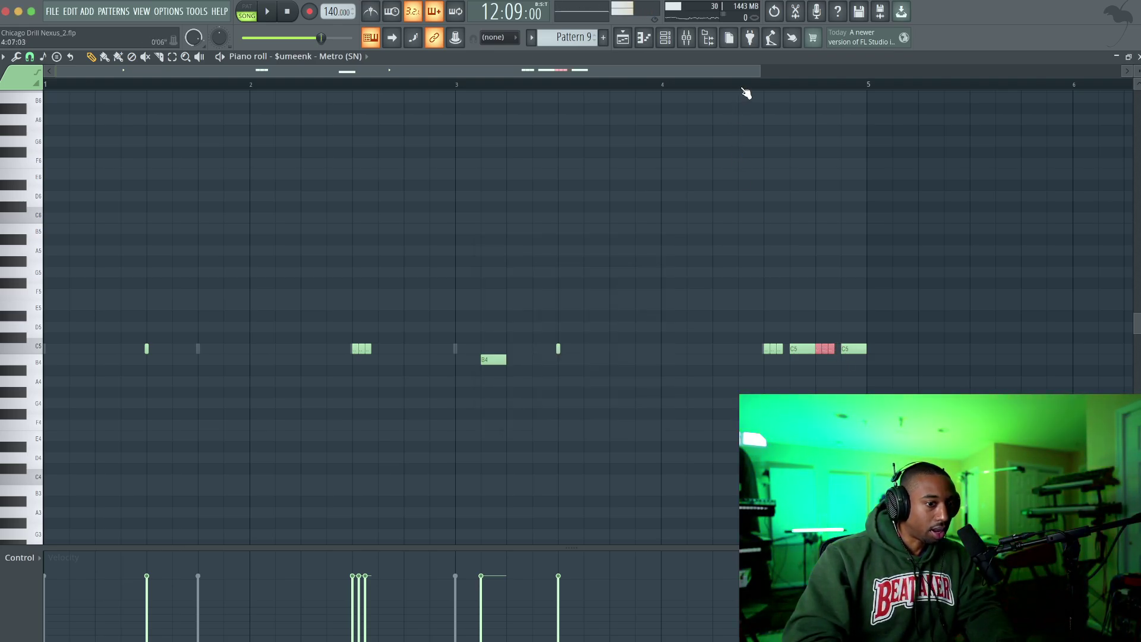
# - Play back the revised snare fill and return to the playlist
pyautogui.press('space')
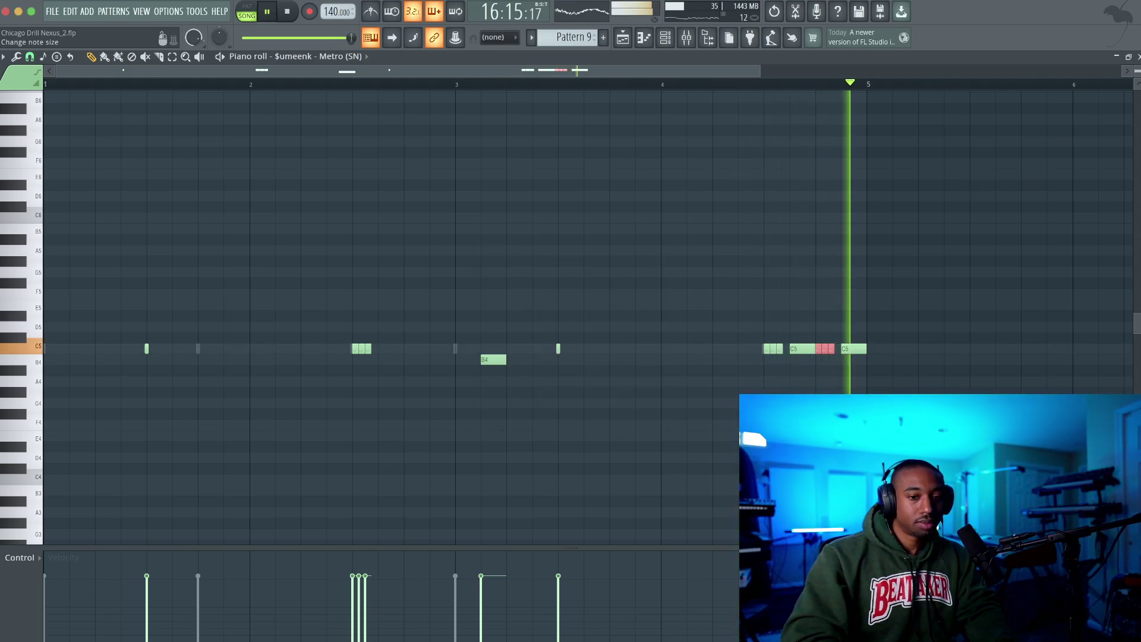
pyautogui.press('F7')
pyautogui.press('F6')
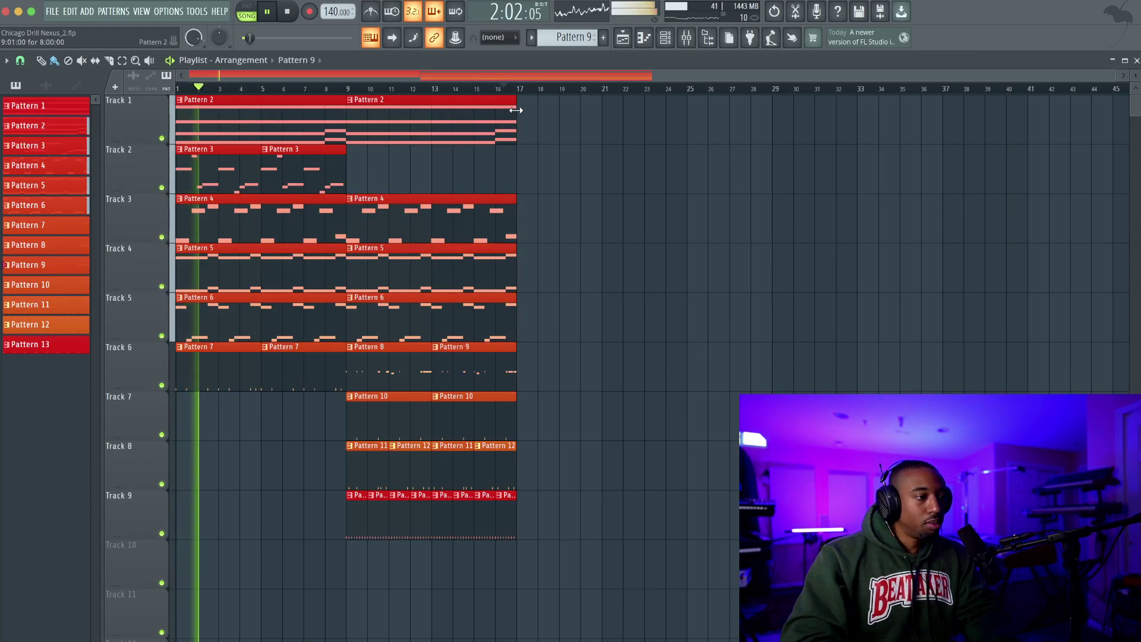
# - Mute Insert 2 in the mixer and lower the 19 Boomin [Snare] track to about -6.5 dB
pyautogui.click(686, 37)
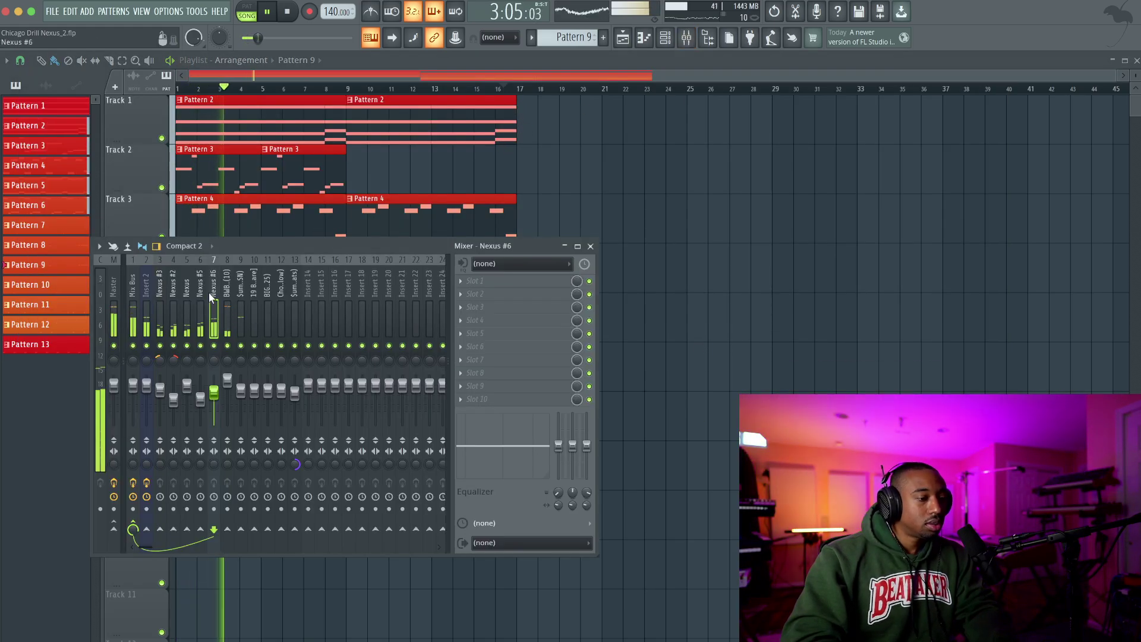
pyautogui.press('F9')
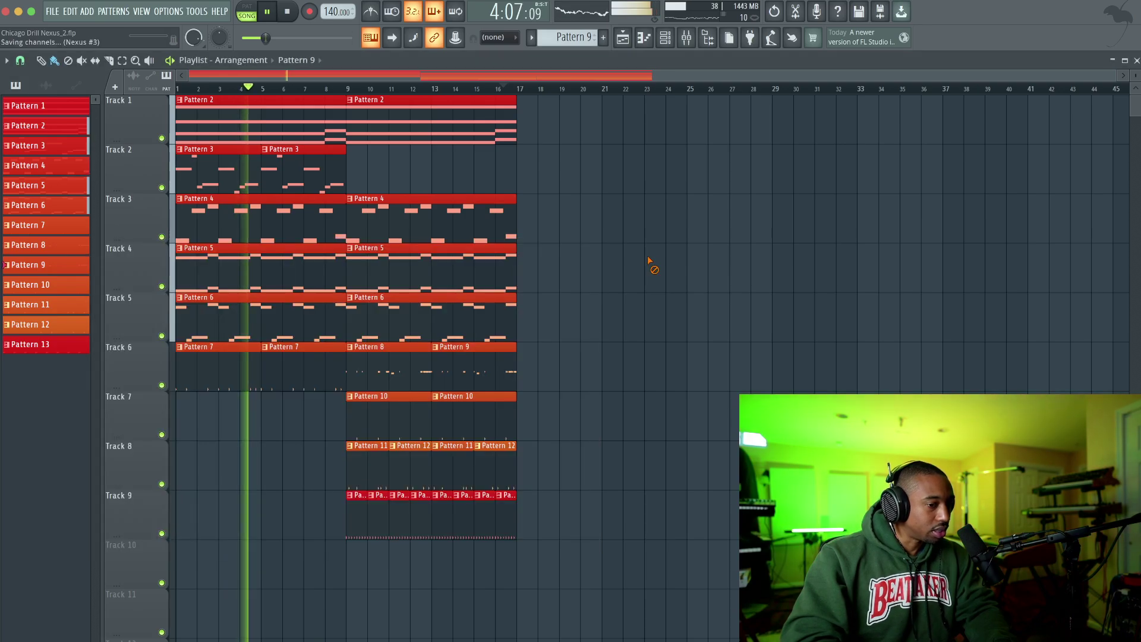
pyautogui.press('F9')
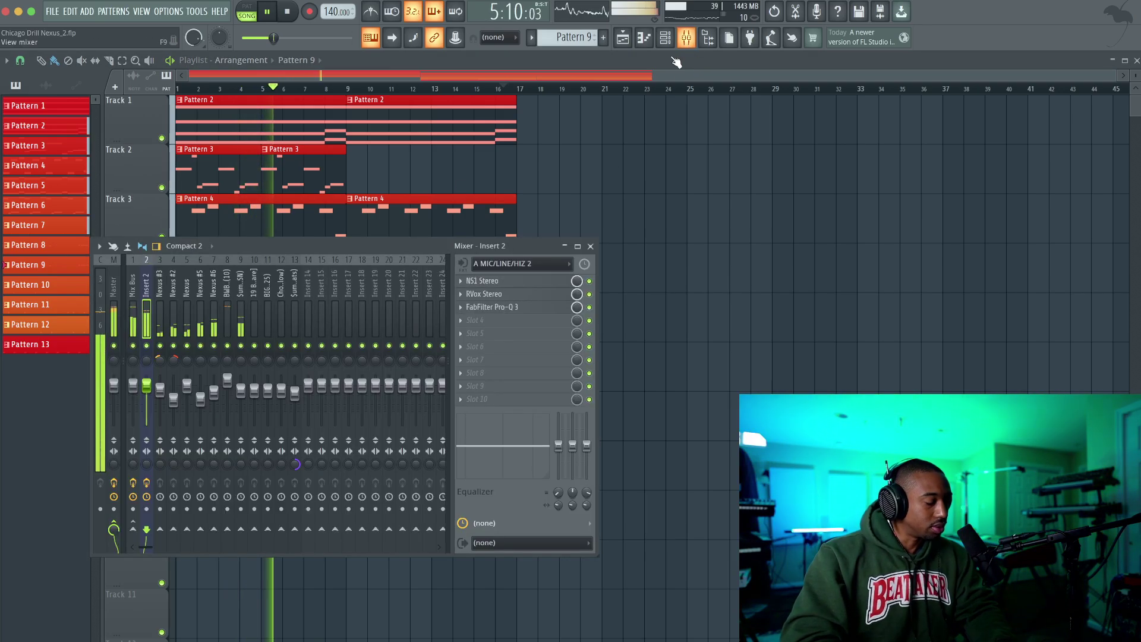
pyautogui.click(147, 345)
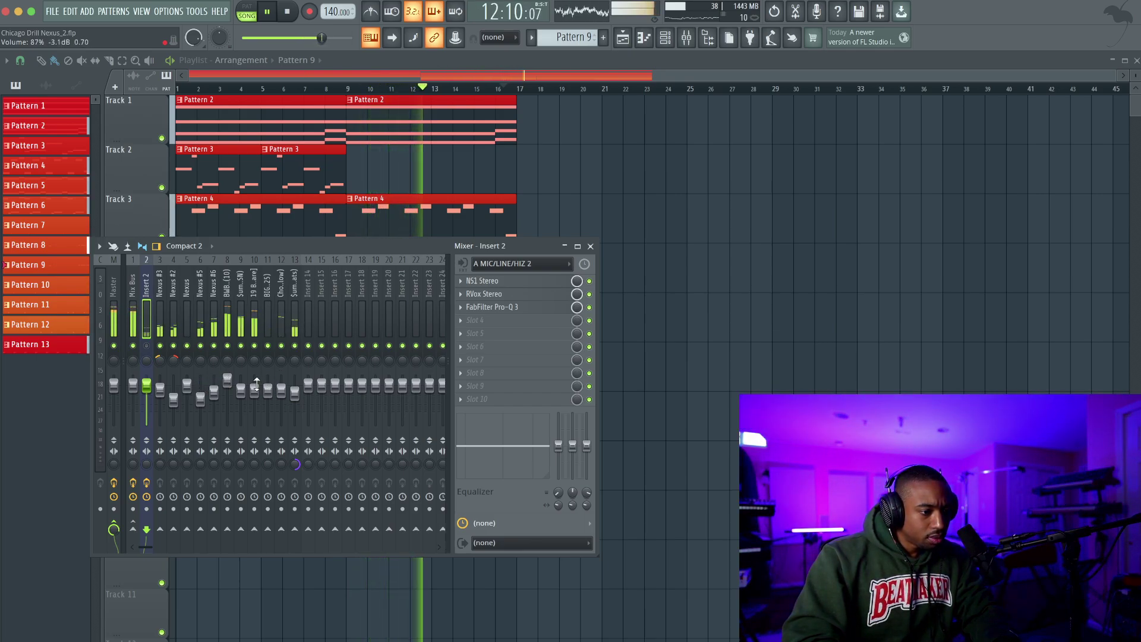
pyautogui.moveTo(255, 389); pyautogui.dragTo(254, 393)
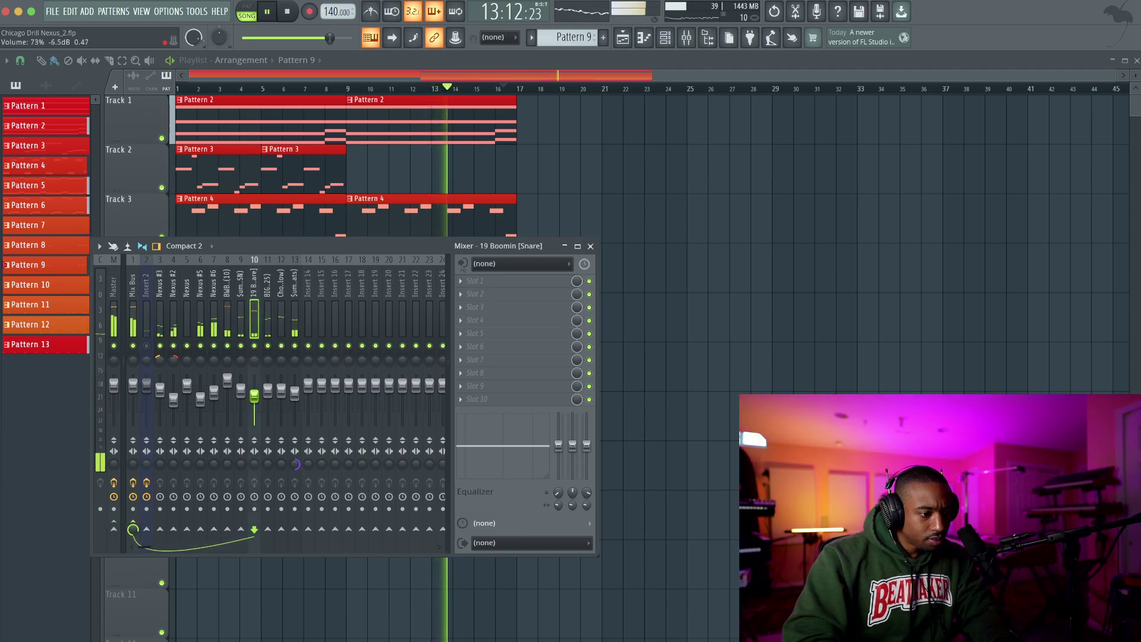
# - Raise the Nexus #6 mixer track to about -4.1 dB and close the mixer
pyautogui.rightClick(214, 393)
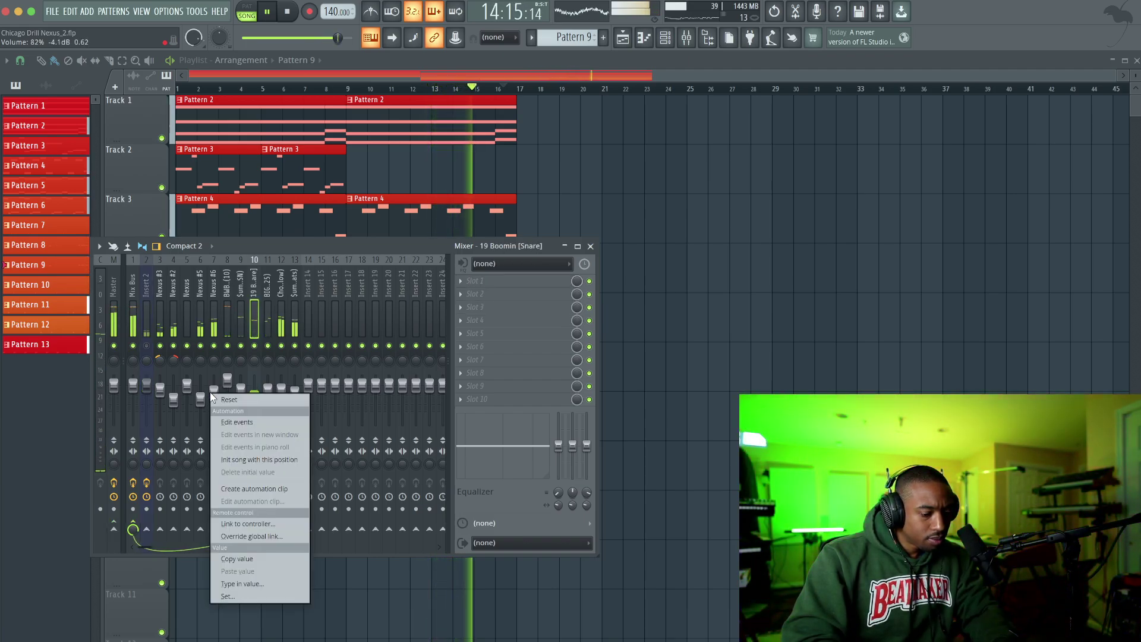
pyautogui.click(213, 393)
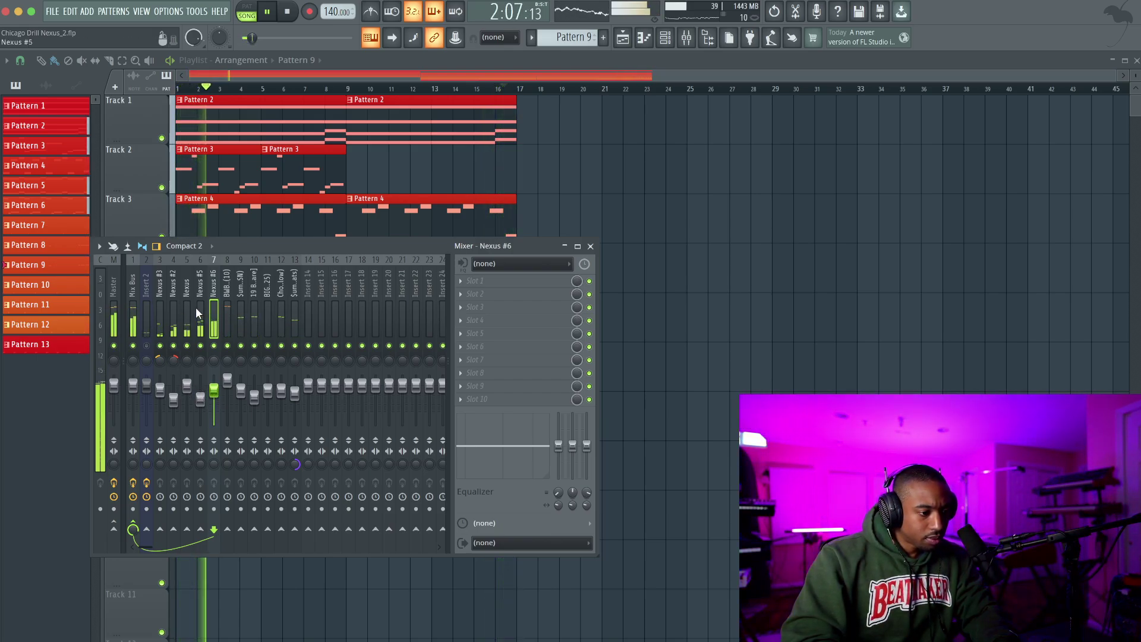
pyautogui.press('F9')
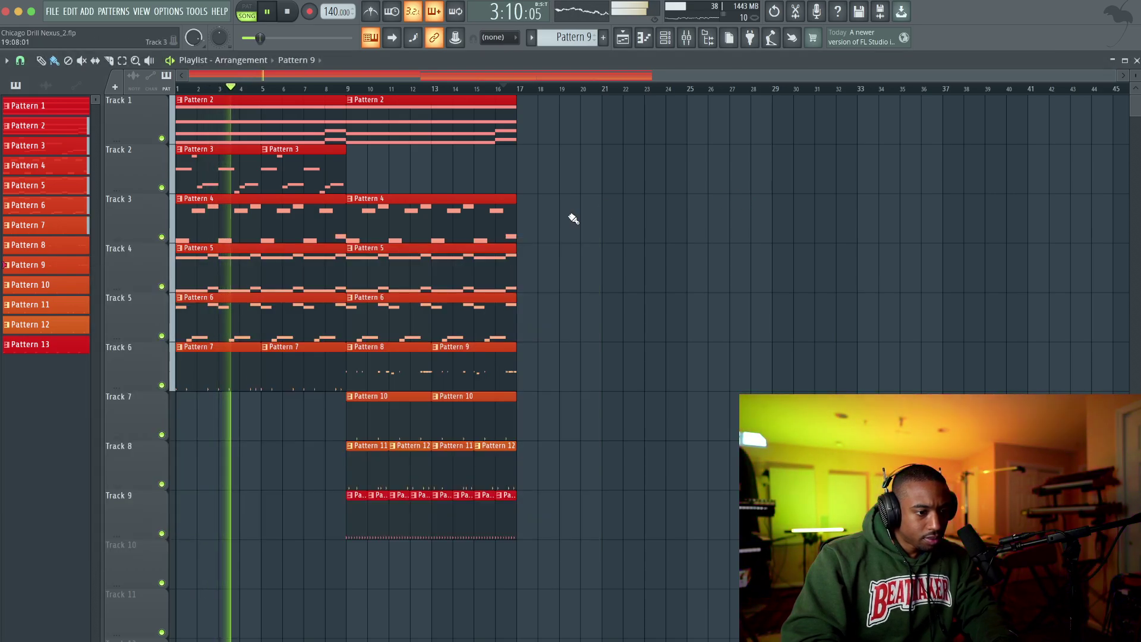
pyautogui.press('F9')
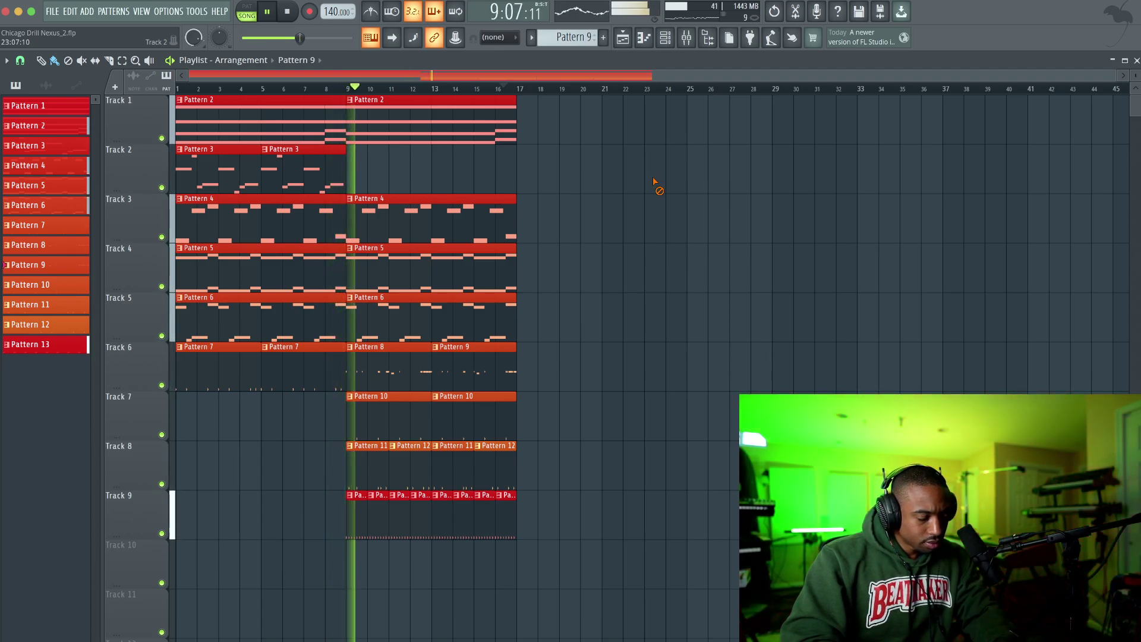
# - Duplicate the clips of bars 9 to 16 so the section repeats from bar 17, keeping Pattern 4 on Track 3
pyautogui.moveTo(593, 132); pyautogui.dragTo(150, 541)
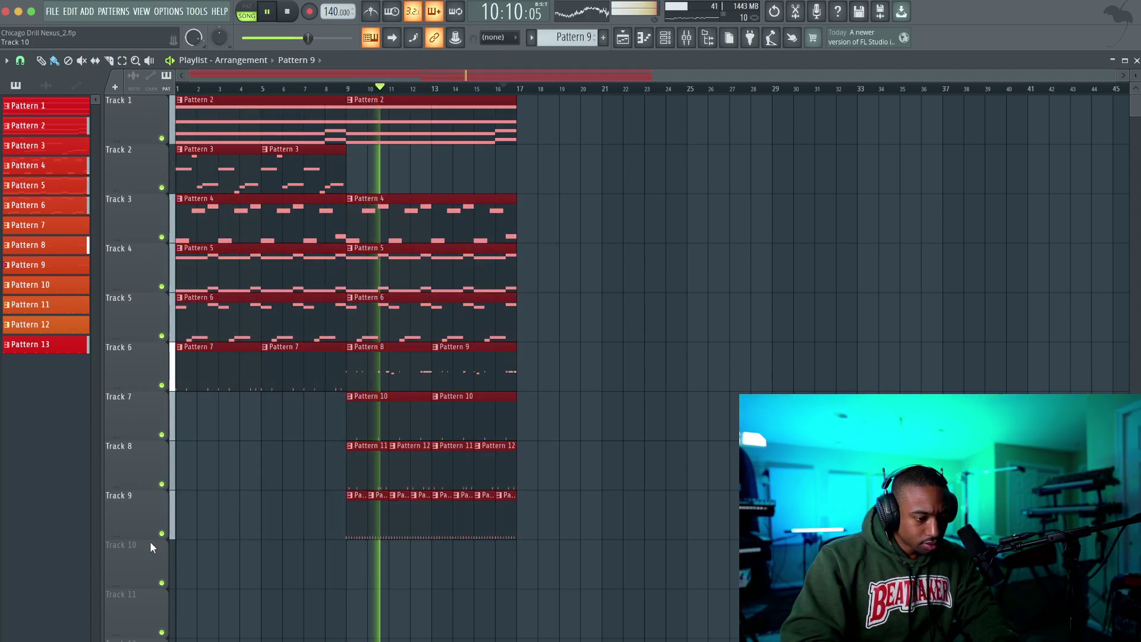
pyautogui.moveTo(626, 504)
pyautogui.mouseDown()
pyautogui.moveTo(377, 95)
pyautogui.moveTo(590, 115)
pyautogui.moveTo(546, 115)
pyautogui.mouseUp()
pyautogui.rightClick(677, 230)
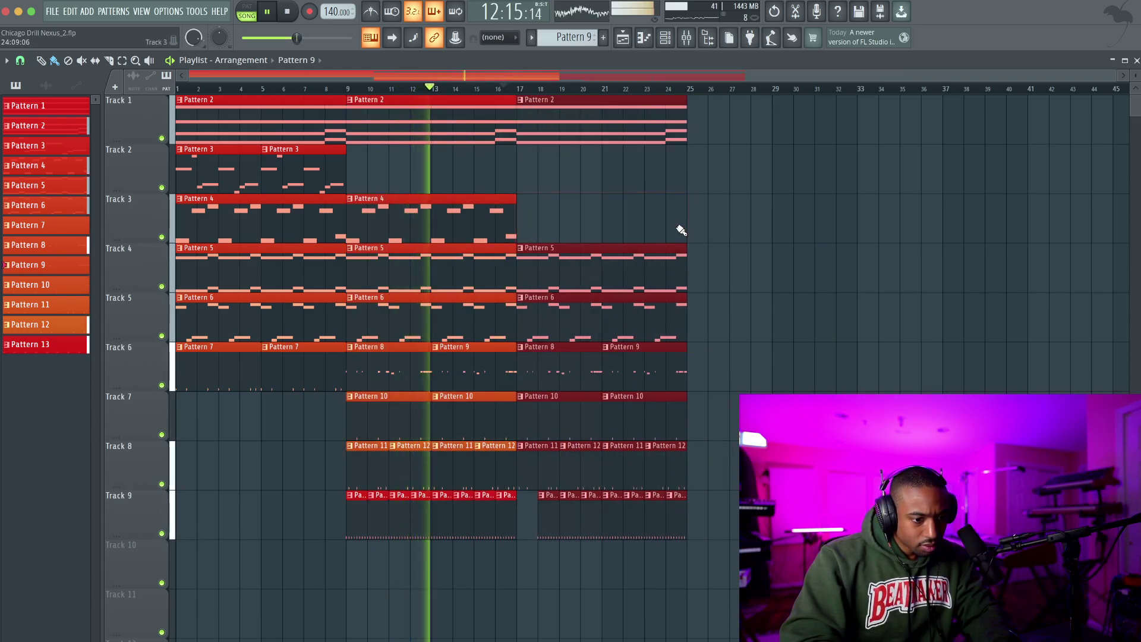
pyautogui.hotkey('ctrl', 'z')
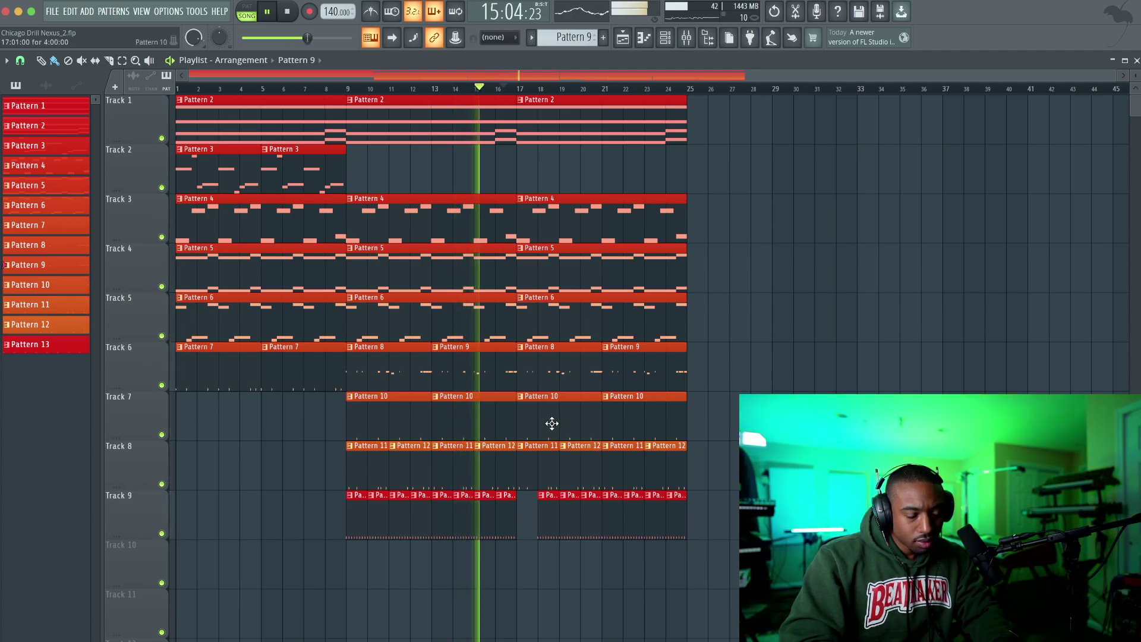
# - Remove the Track 7 and Track 8 clips from bars 17 to 20 and fill the Track 9 gap at bar 17 with Pattern 13
pyautogui.rightClick(537, 474)
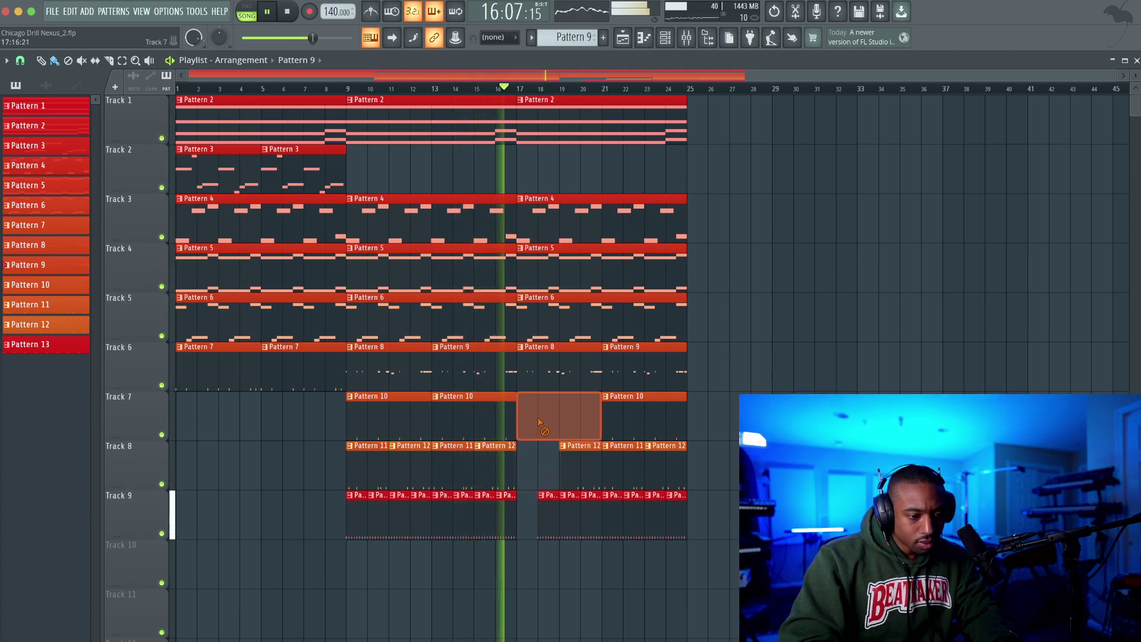
pyautogui.rightClick(552, 416)
pyautogui.rightClick(576, 469)
pyautogui.hotkey('ctrl', 'z')
pyautogui.hotkey('ctrl', 'z')
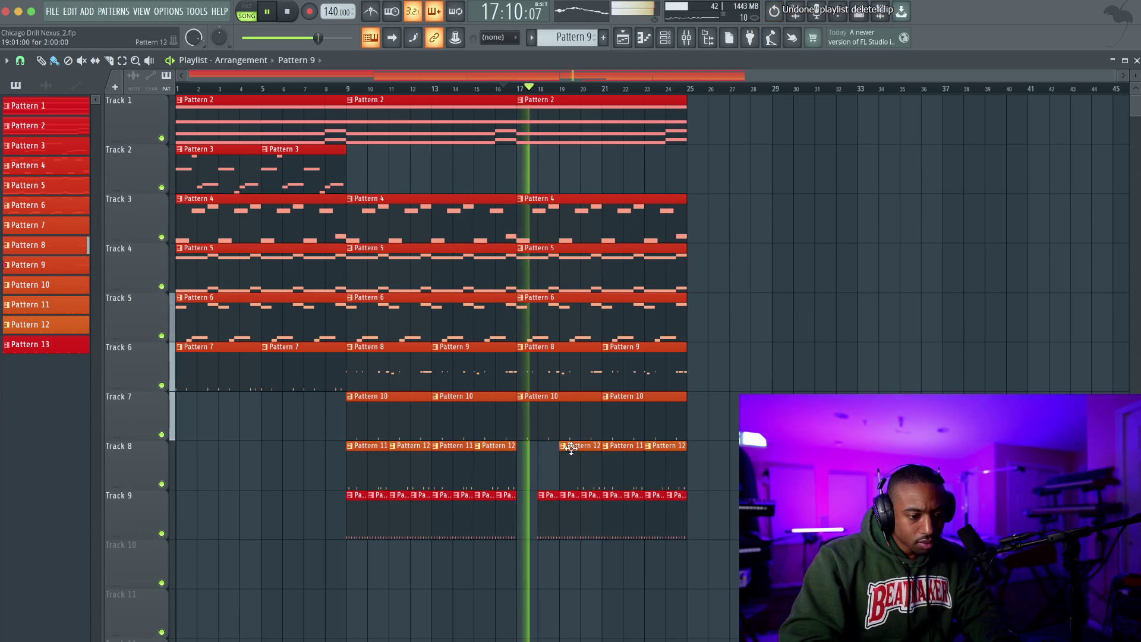
pyautogui.rightClick(568, 469)
pyautogui.rightClick(562, 423)
pyautogui.click(526, 515)
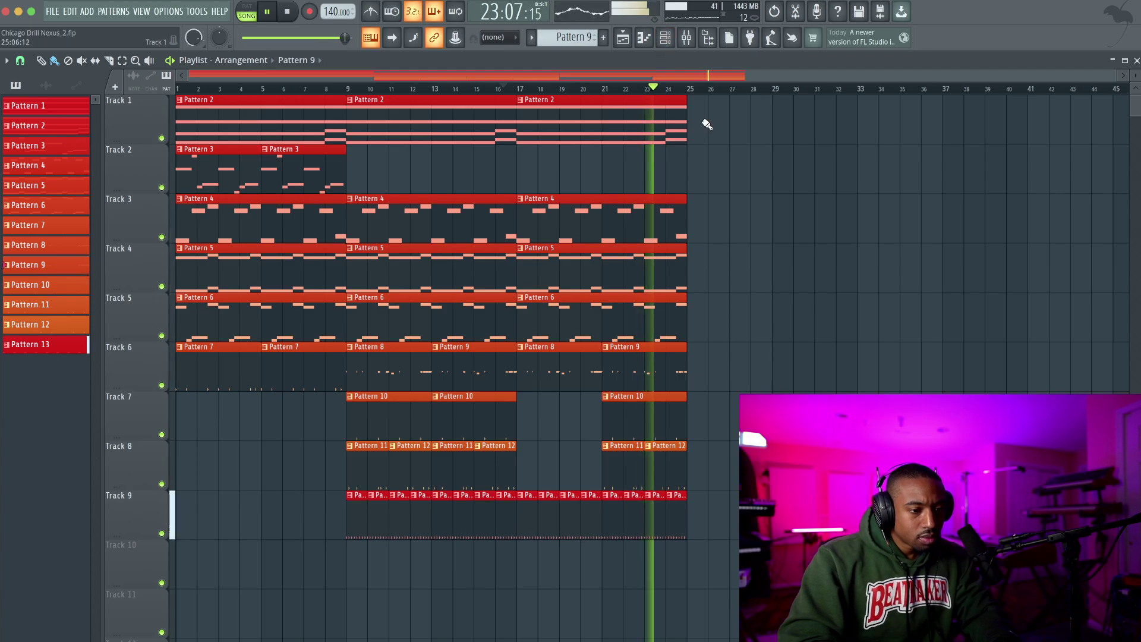
# - Copy the intro clips of bars 1 to 8 to bar 25 and duplicate them again at bar 33
pyautogui.moveTo(706, 124); pyautogui.dragTo(187, 547)
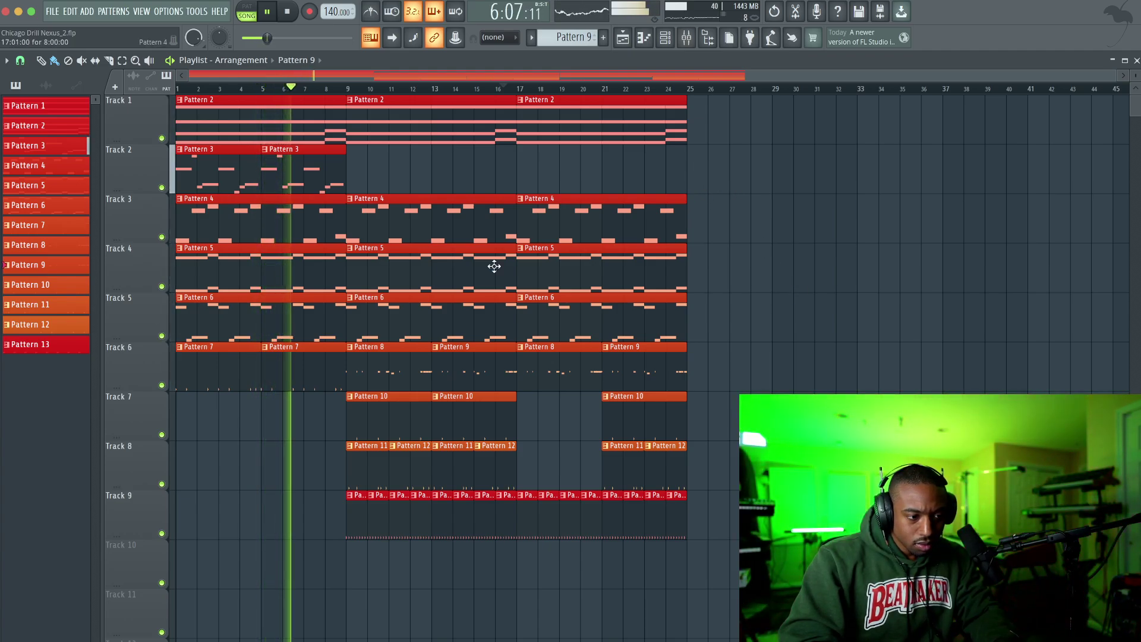
pyautogui.moveTo(323, 438); pyautogui.dragTo(179, 148)
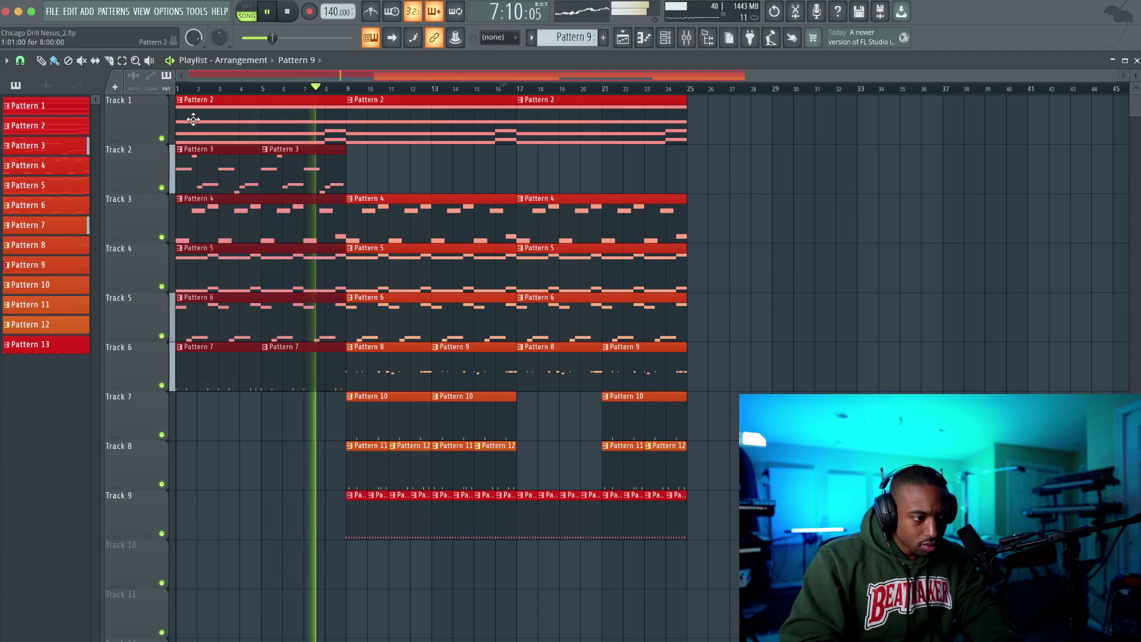
pyautogui.moveTo(192, 97); pyautogui.dragTo(304, 437)
pyautogui.moveTo(287, 351); pyautogui.dragTo(958, 354)
pyautogui.hotkey('ctrl', 'd')
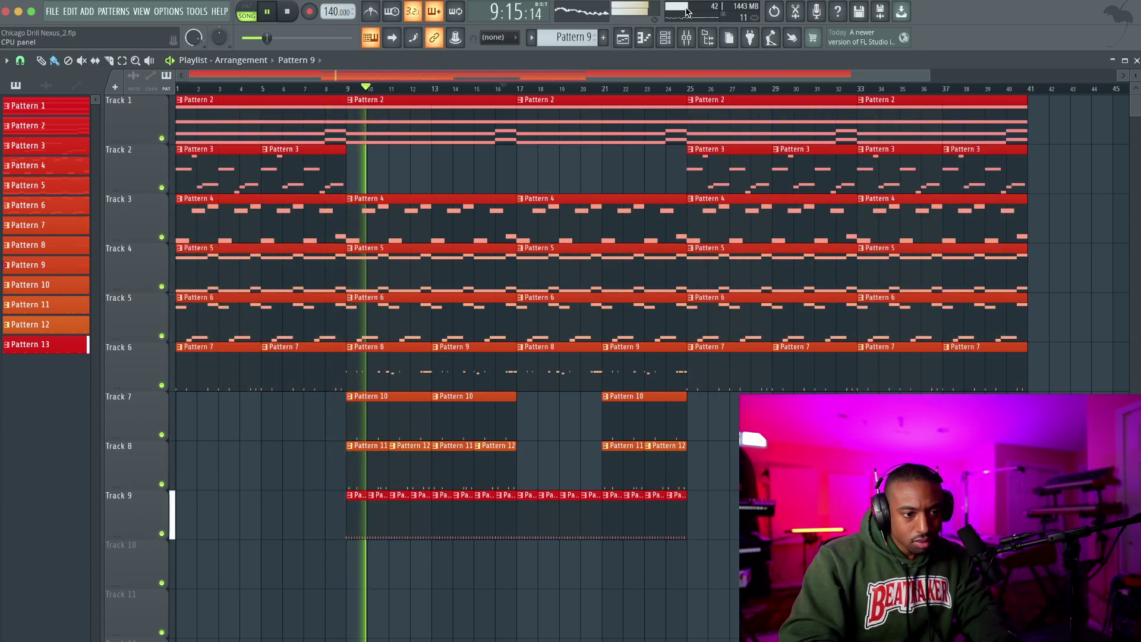
# - Stop playback, unmute Insert 2 in the mixer, and save the project
pyautogui.click(686, 38)
pyautogui.press('space')
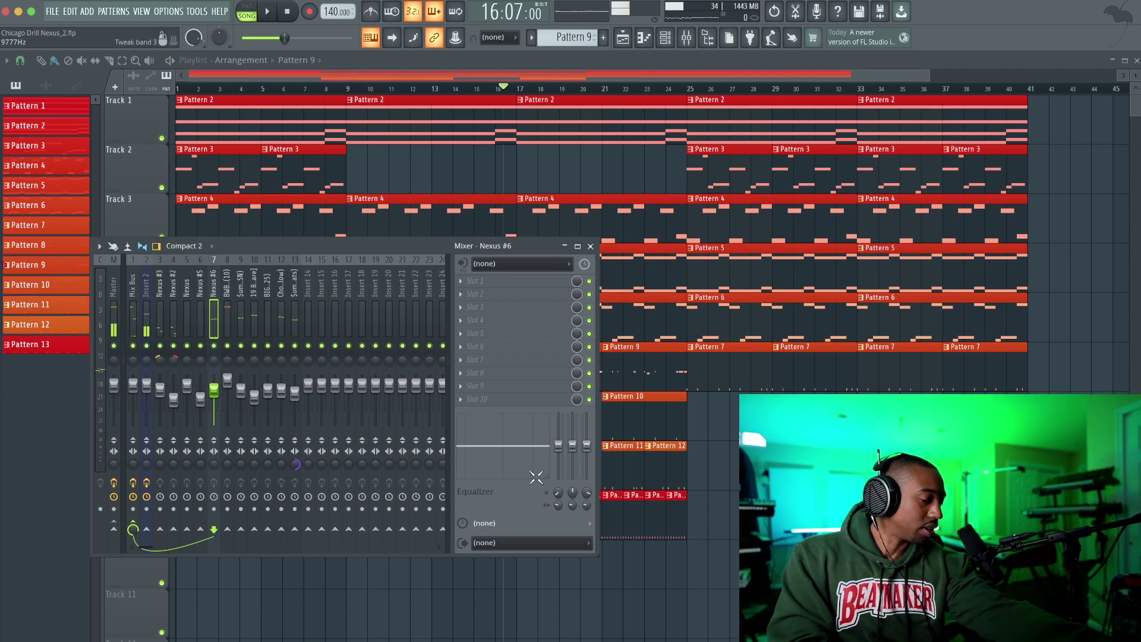
pyautogui.press('F9')
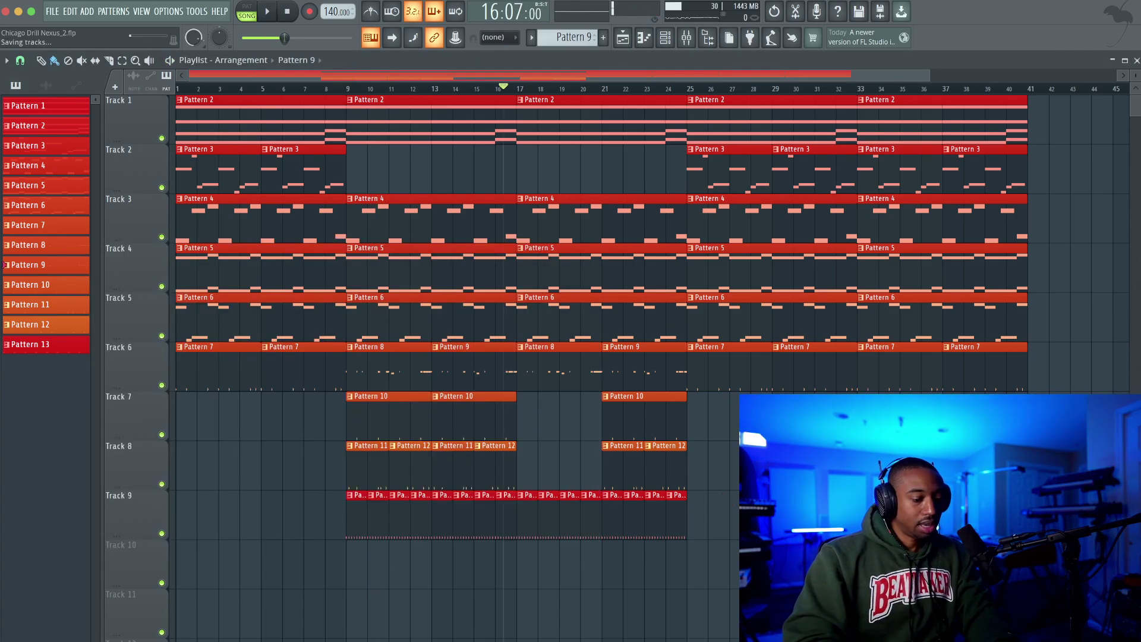
# - Play the extended arrangement, return the song position to bar 1, and switch to Streamlabs Desktop
pyautogui.scroll(-2, 479, 270)
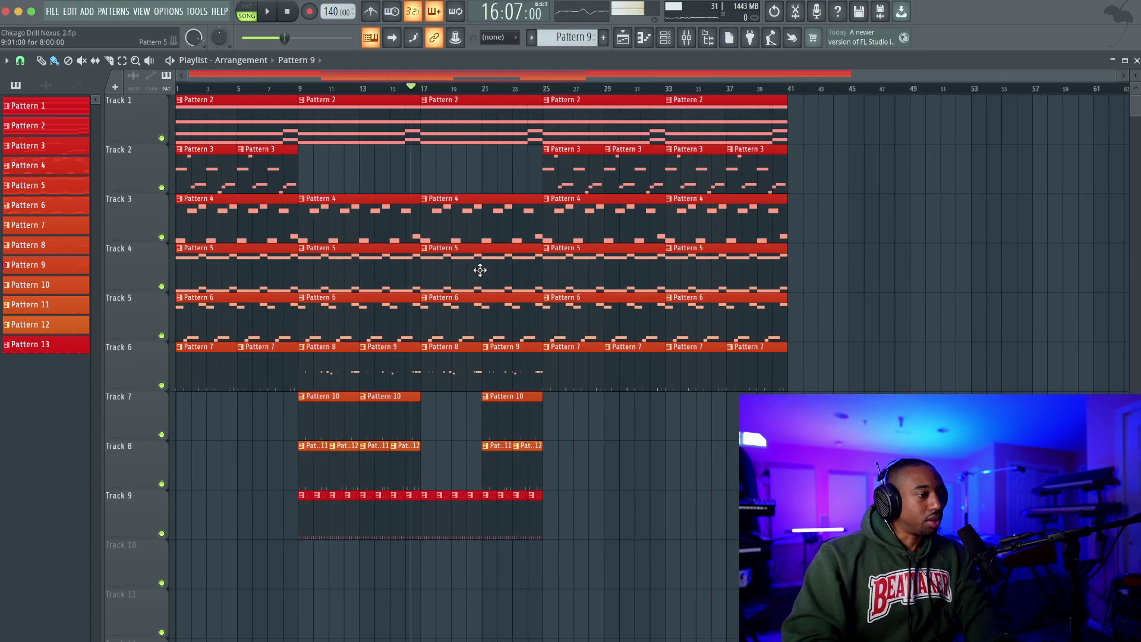
pyautogui.press('space')
pyautogui.click(289, 17)
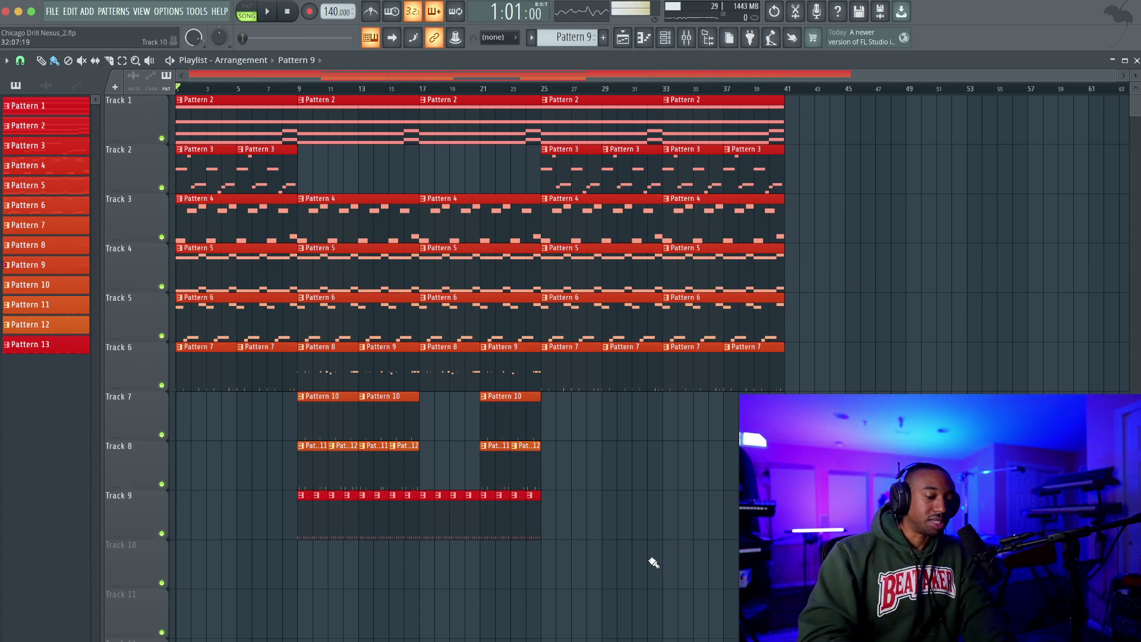
pyautogui.press('super+Tab')
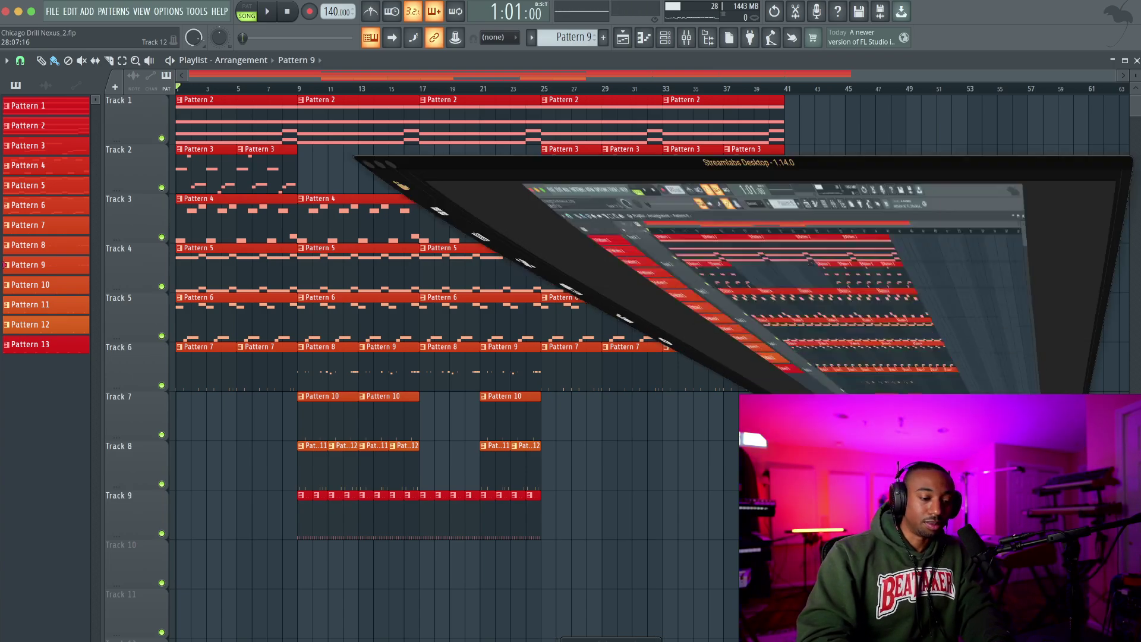